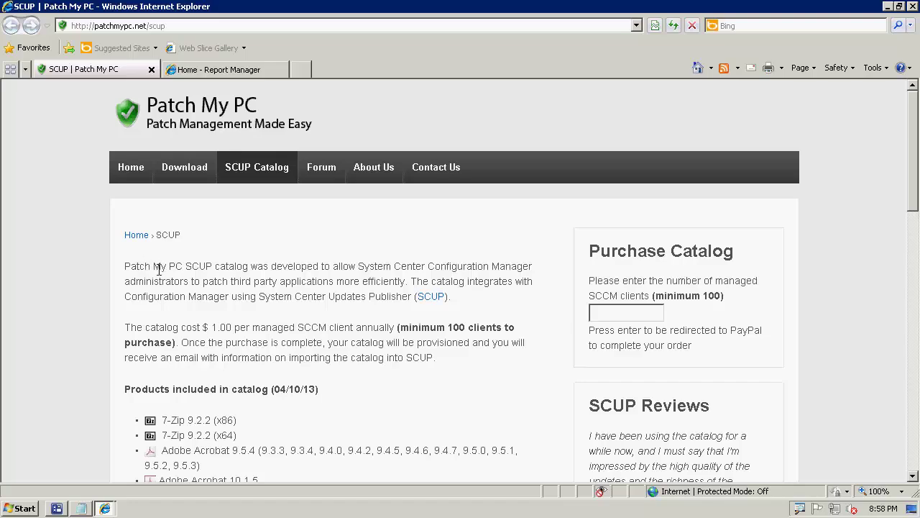
Review the Patch My PC SCUP catalog page, including its pricing, included products and demo catalog offer
{"action": "scroll", "coordinate": [92, 314], "scroll_direction": "down", "scroll_amount": 3}
{"action": "scroll", "coordinate": [92, 313], "scroll_direction": "down", "scroll_amount": 3}
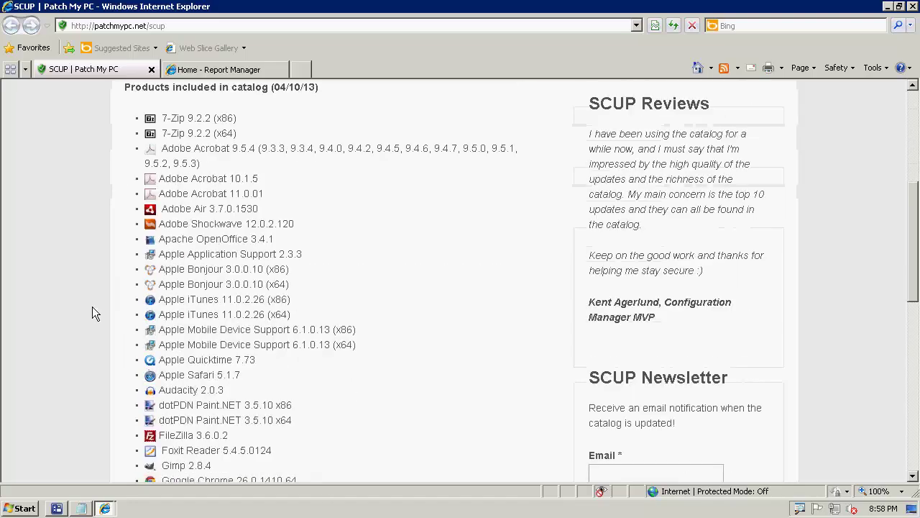
{"action": "scroll", "coordinate": [92, 313], "scroll_direction": "down", "scroll_amount": 3}
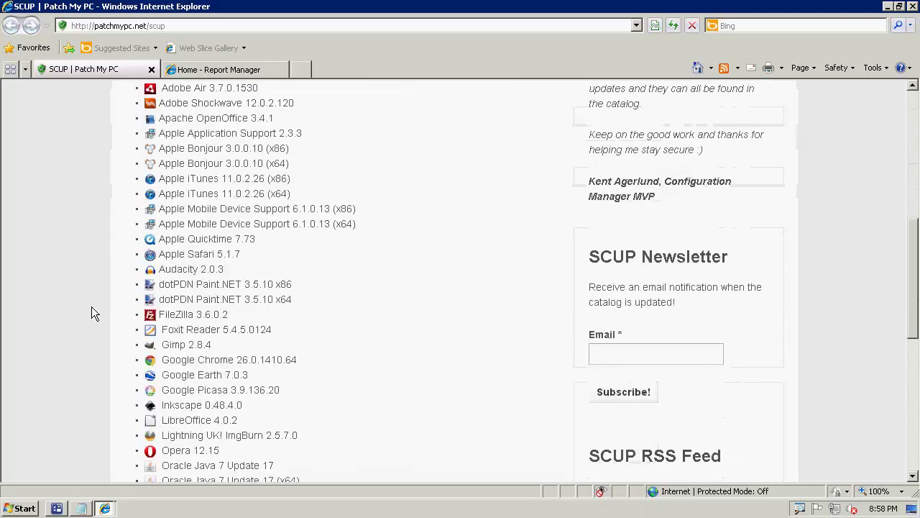
{"action": "scroll", "coordinate": [91, 314], "scroll_direction": "down", "scroll_amount": 3}
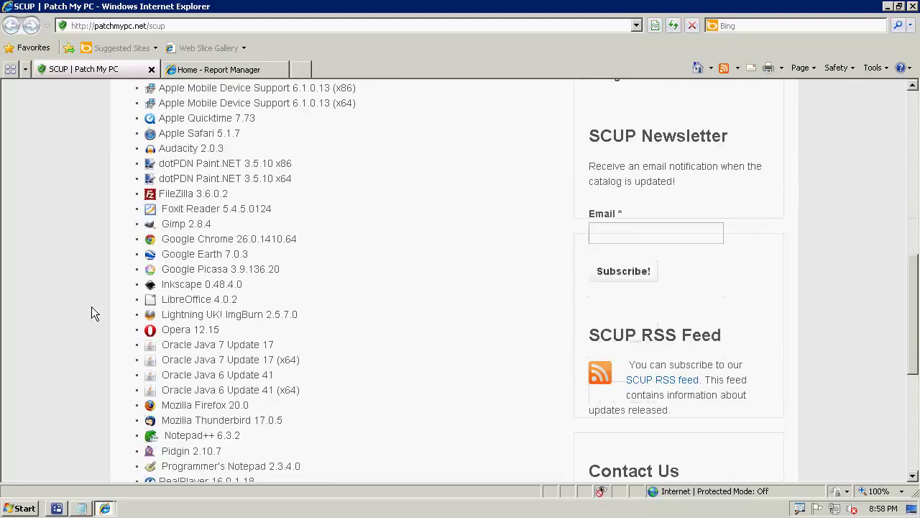
{"action": "scroll", "coordinate": [91, 313], "scroll_direction": "down", "scroll_amount": 3}
{"action": "scroll", "coordinate": [92, 313], "scroll_direction": "down", "scroll_amount": 3}
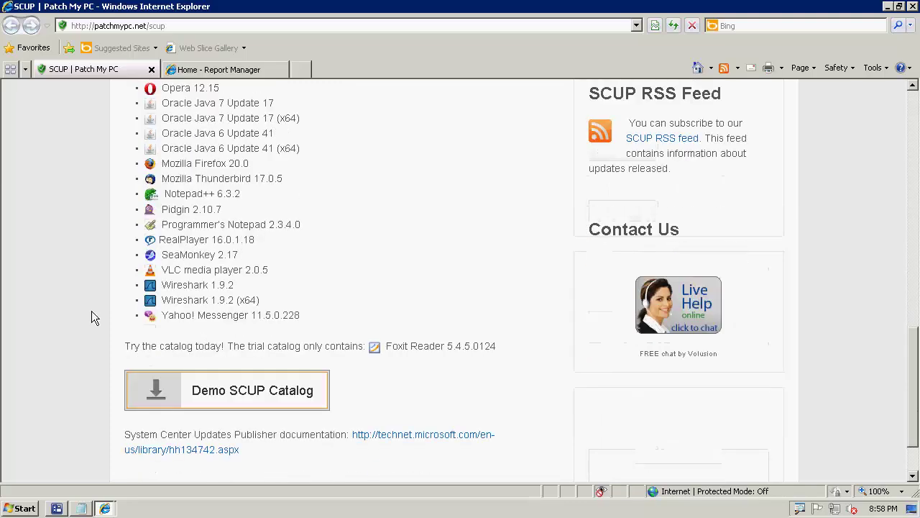
{"action": "scroll", "coordinate": [99, 317], "scroll_direction": "up", "scroll_amount": 2}
{"action": "scroll", "coordinate": [99, 317], "scroll_direction": "up", "scroll_amount": 15}
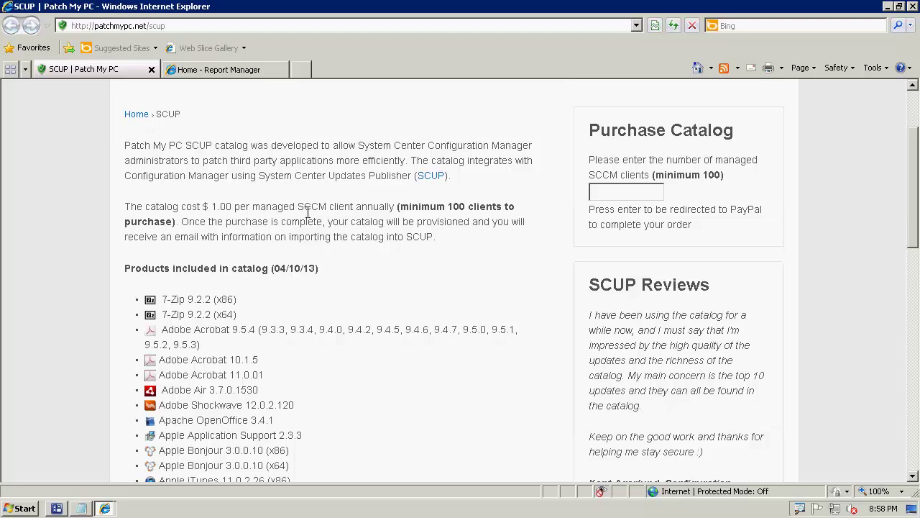
{"action": "scroll", "coordinate": [307, 213], "scroll_direction": "up", "scroll_amount": 1}
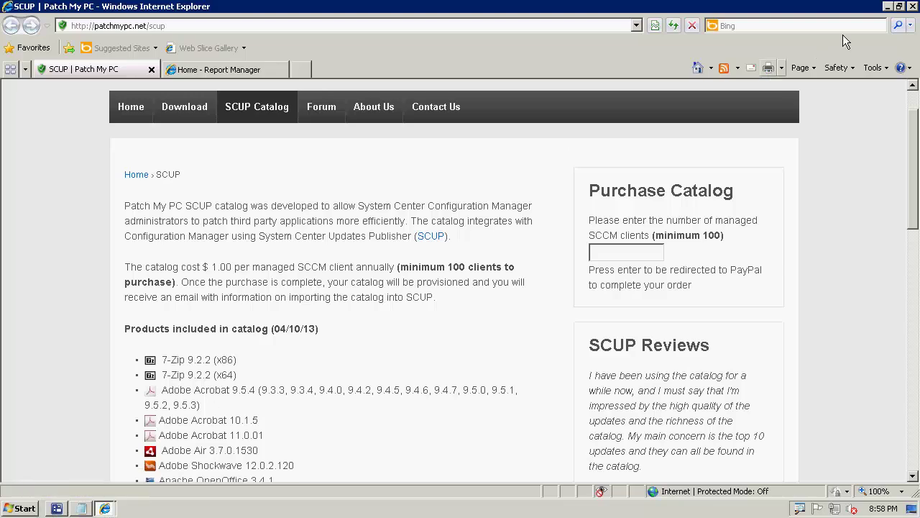
Switch to the Configuration Manager console and check the Site Status of the site system roles under Monitoring
{"action": "left_click", "coordinate": [889, 7]}
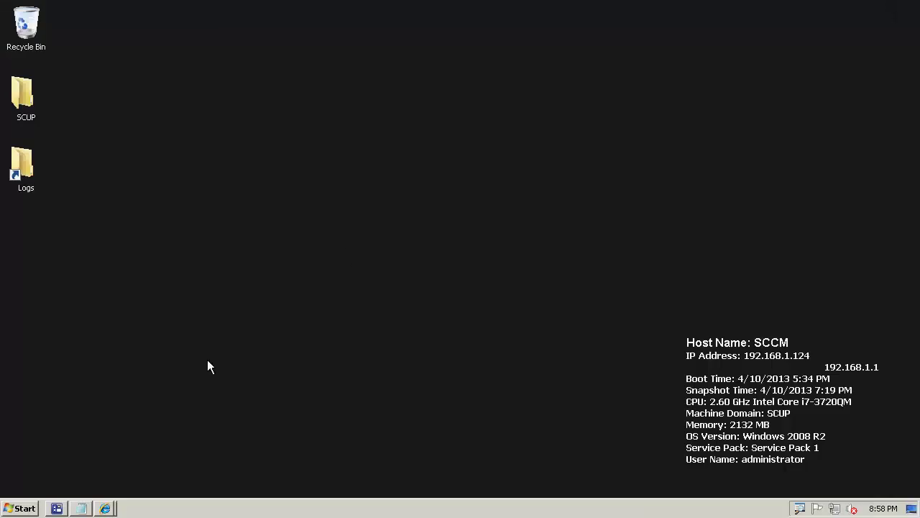
{"action": "left_click", "coordinate": [56, 508]}
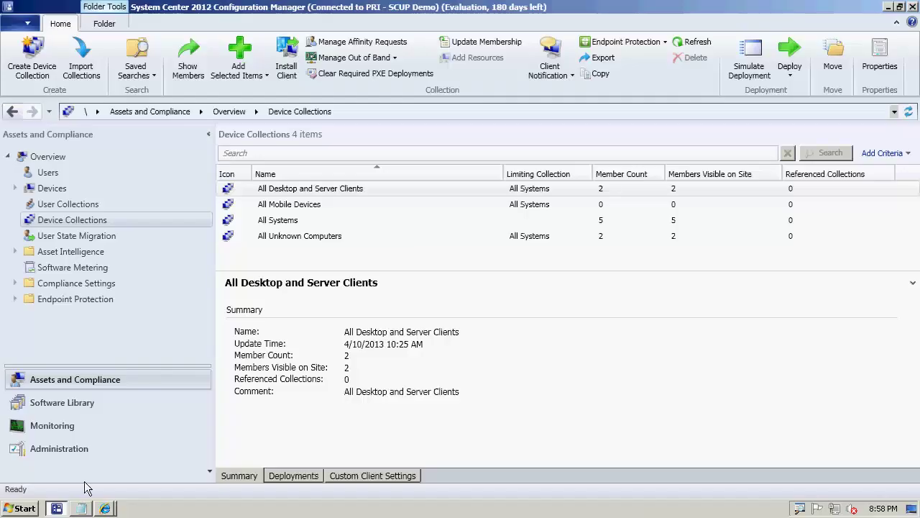
{"action": "left_click", "coordinate": [52, 428]}
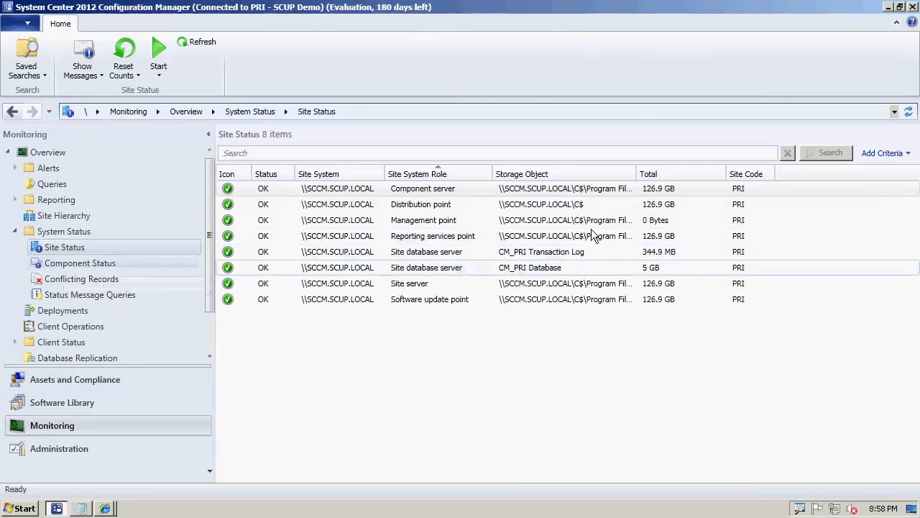
{"action": "left_click", "coordinate": [889, 8]}
Review the Notepad notes on the WSUS hotfixes KB2734608 and KB2530678, highlighting each entry
{"action": "left_click", "coordinate": [81, 508]}
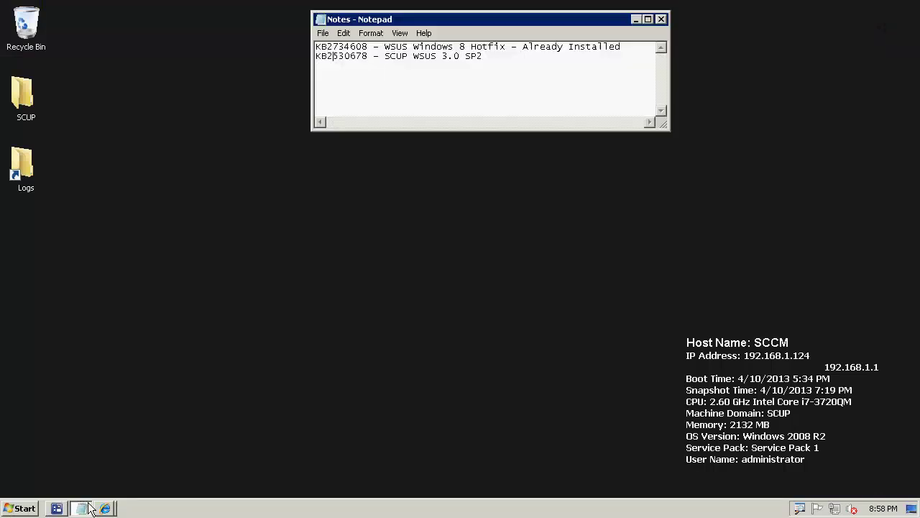
{"action": "left_click_drag", "start_coordinate": [409, 16], "coordinate": [317, 68]}
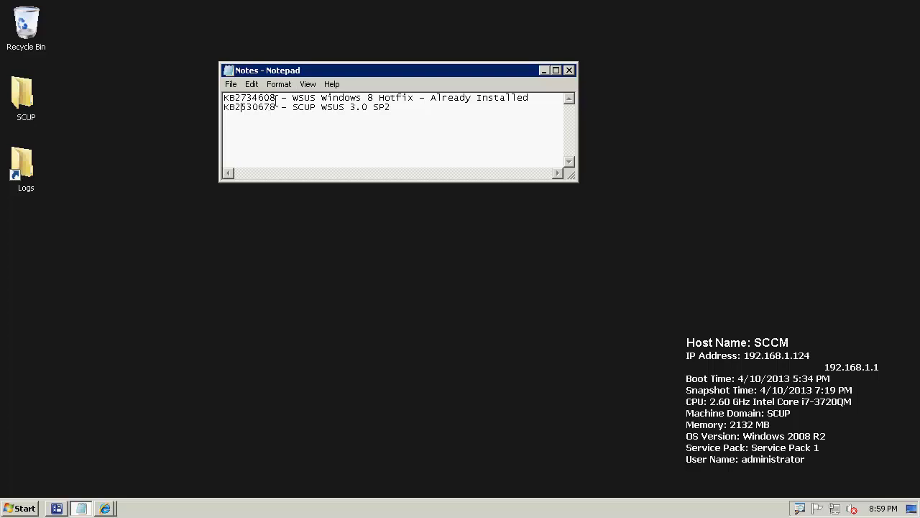
{"action": "left_click_drag", "start_coordinate": [274, 99], "coordinate": [226, 99]}
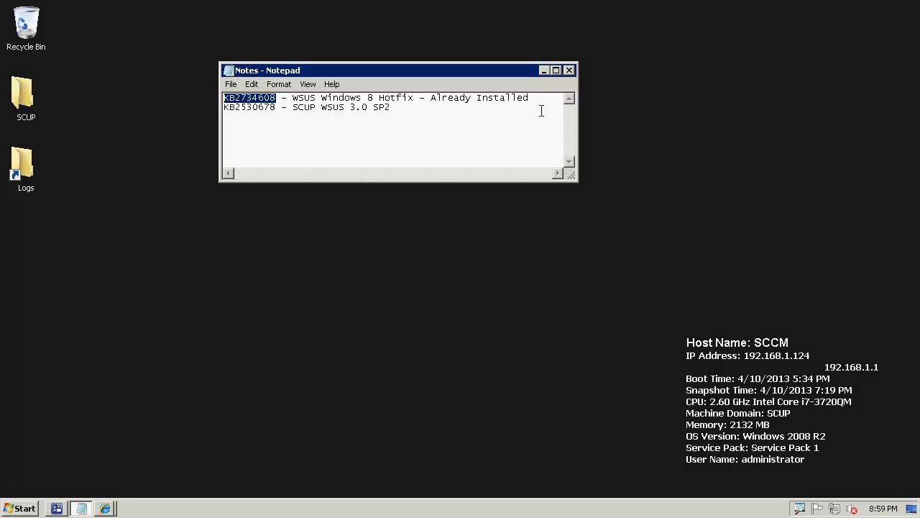
{"action": "left_click", "coordinate": [464, 98]}
{"action": "left_click", "coordinate": [349, 107]}
{"action": "key", "text": "shift+Home"}
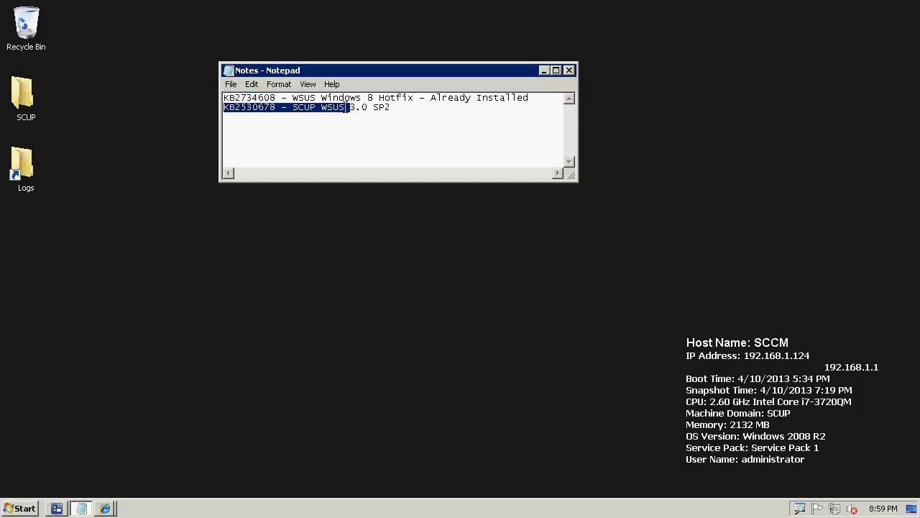
{"action": "left_click_drag", "start_coordinate": [529, 98], "coordinate": [298, 99]}
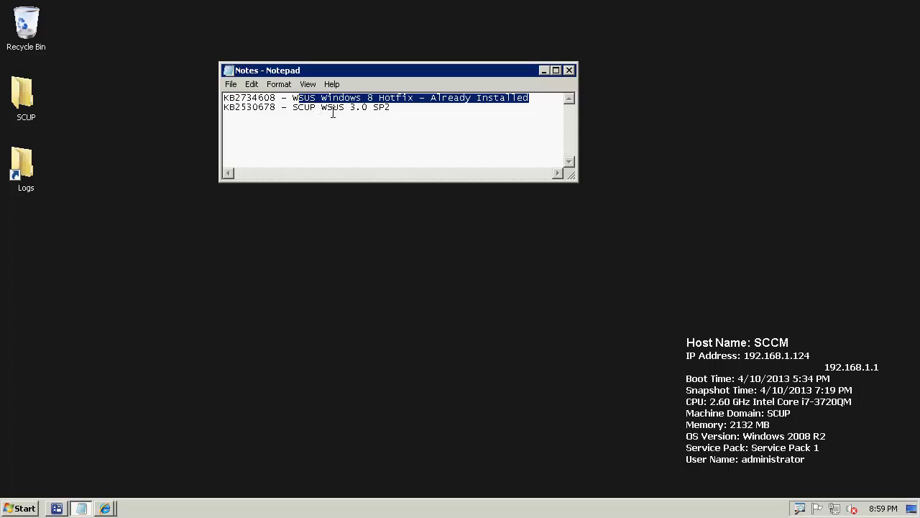
{"action": "left_click", "coordinate": [295, 99]}
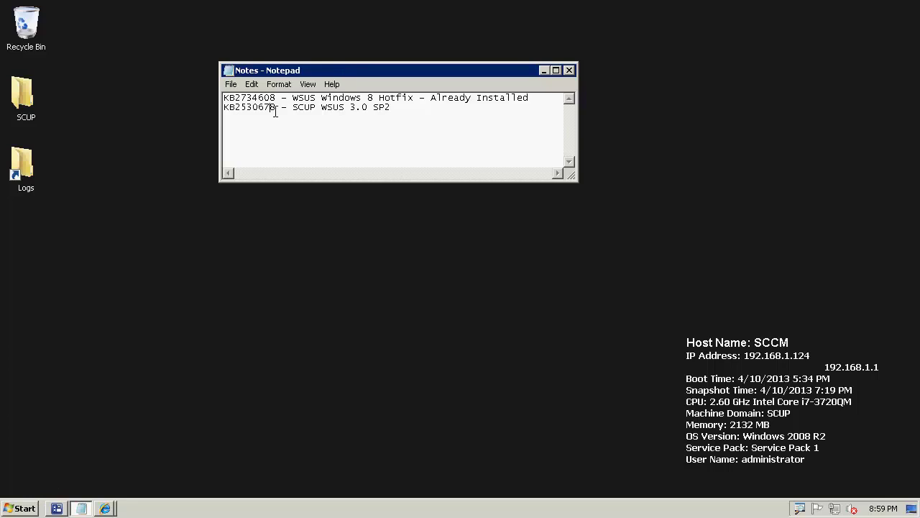
{"action": "left_click_drag", "start_coordinate": [276, 108], "coordinate": [215, 110]}
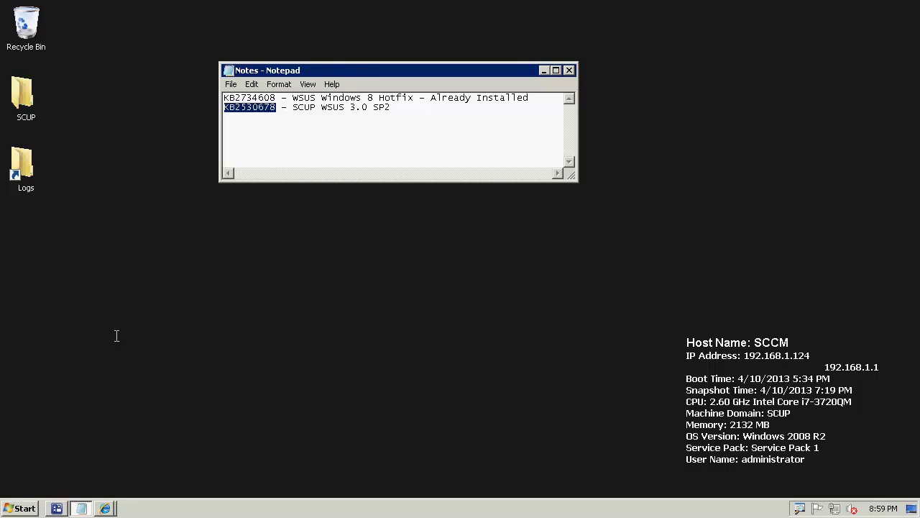
Open a Command Prompt with administrator rights
{"action": "left_click", "coordinate": [30, 511]}
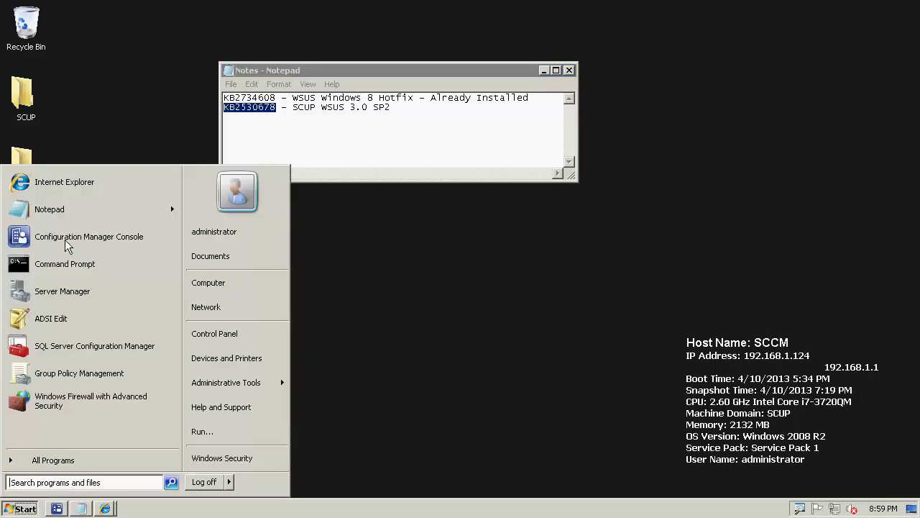
{"action": "right_click", "coordinate": [59, 264]}
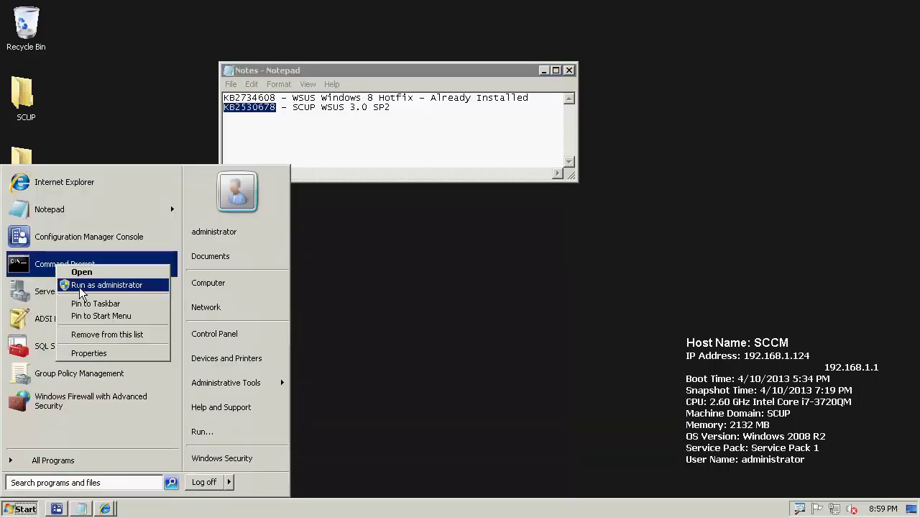
{"action": "left_click", "coordinate": [79, 285]}
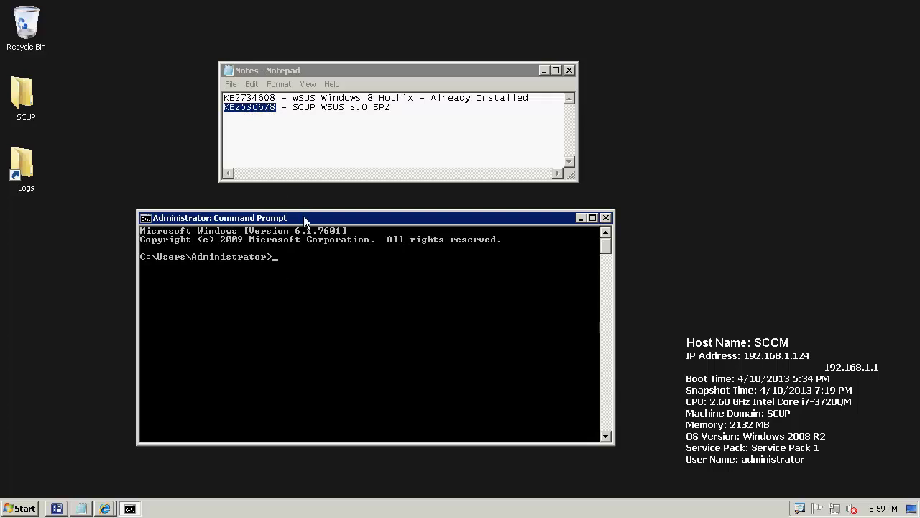
Change the Command Prompt's working directory to Desktop\SCUP
{"action": "type", "text": "cd \\d"}
{"action": "key", "text": "Tab"}
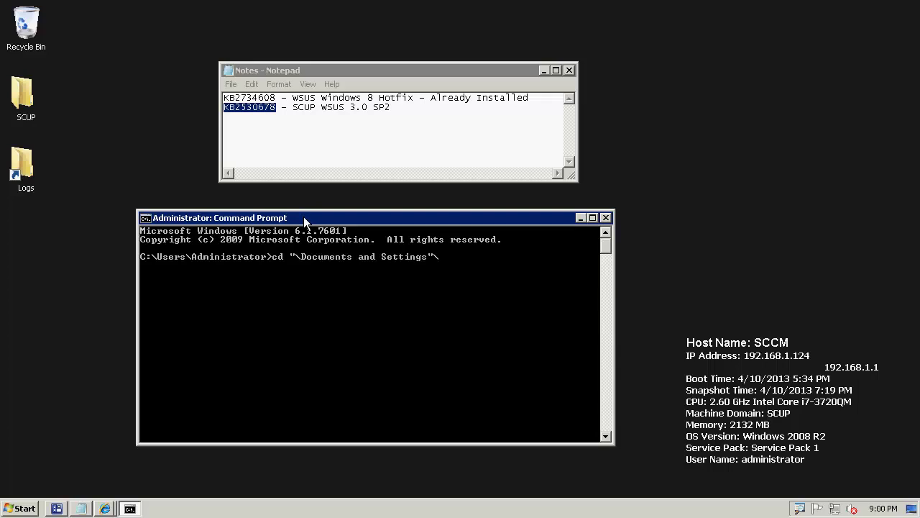
{"action": "key", "text": "BackSpace"}
{"action": "key", "text": "BackSpace"}
{"action": "key", "text": "BackSpace"}
{"action": "key", "text": "BackSpace"}
{"action": "key", "text": "BackSpace"}
{"action": "key", "text": "BackSpace"}
{"action": "key", "text": "BackSpace"}
{"action": "key", "text": "BackSpace"}
{"action": "key", "text": "BackSpace"}
{"action": "key", "text": "BackSpace"}
{"action": "key", "text": "BackSpace"}
{"action": "key", "text": "BackSpace"}
{"action": "key", "text": "BackSpace"}
{"action": "key", "text": "BackSpace"}
{"action": "key", "text": "BackSpace"}
{"action": "key", "text": "BackSpace"}
{"action": "key", "text": "BackSpace"}
{"action": "key", "text": "BackSpace"}
{"action": "key", "text": "BackSpace"}
{"action": "key", "text": "BackSpace"}
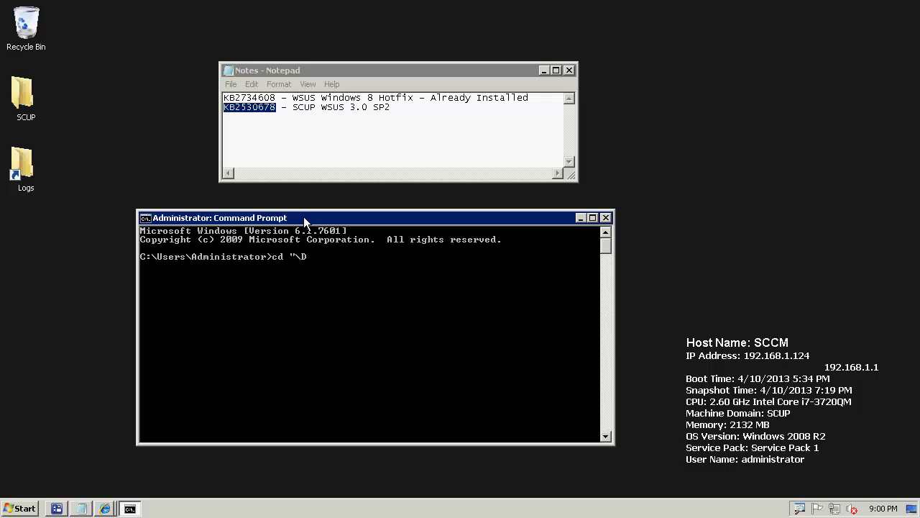
{"action": "key", "text": "BackSpace"}
{"action": "type", "text": "Desktop\\sc"}
{"action": "key", "text": "Tab"}
{"action": "key", "text": "Return"}
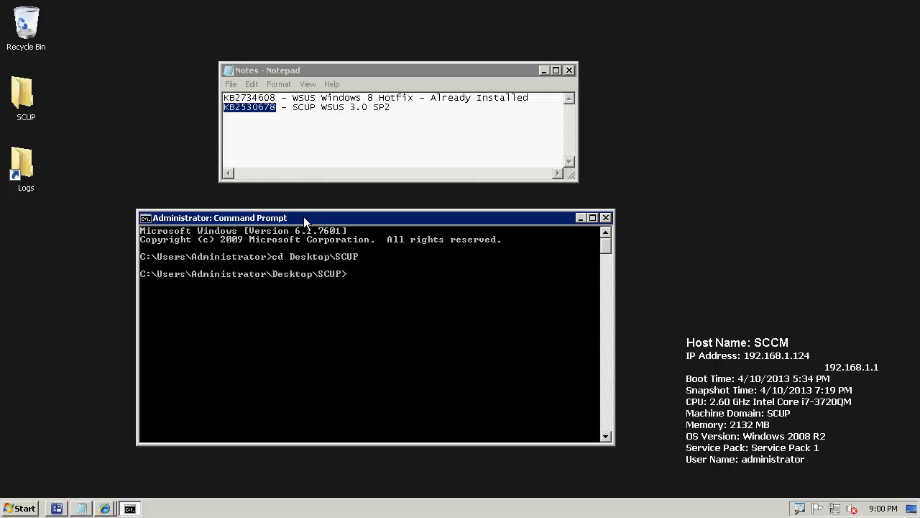
Run WSUS-KB2530678-x64.exe from the SCUP folder to install the WSUS 3.0 SP2 hotfix, and close its completion message
{"action": "type", "text": "w"}
{"action": "key", "text": "Tab"}
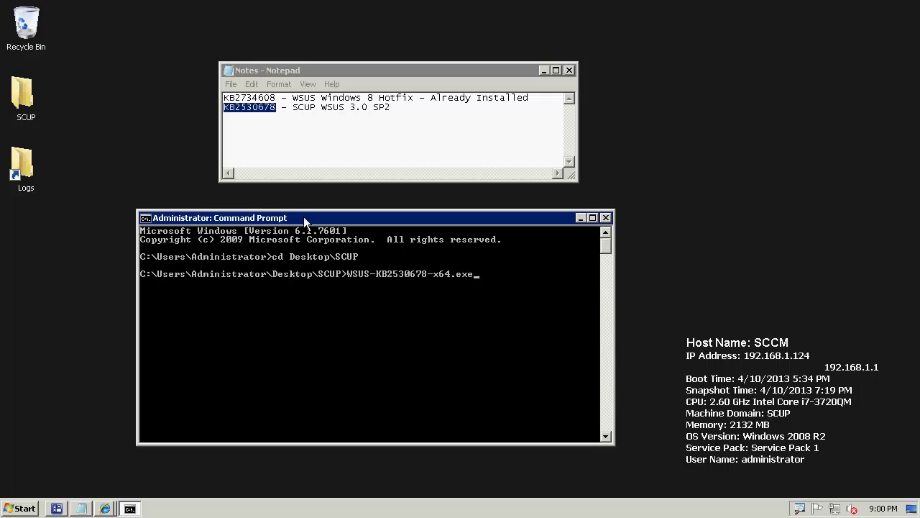
{"action": "key", "text": "Return"}
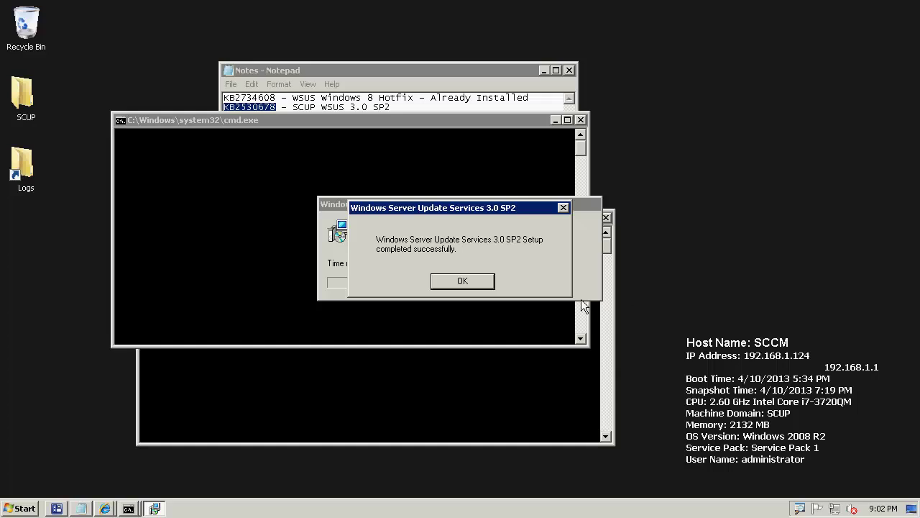
{"action": "left_click", "coordinate": [456, 287]}
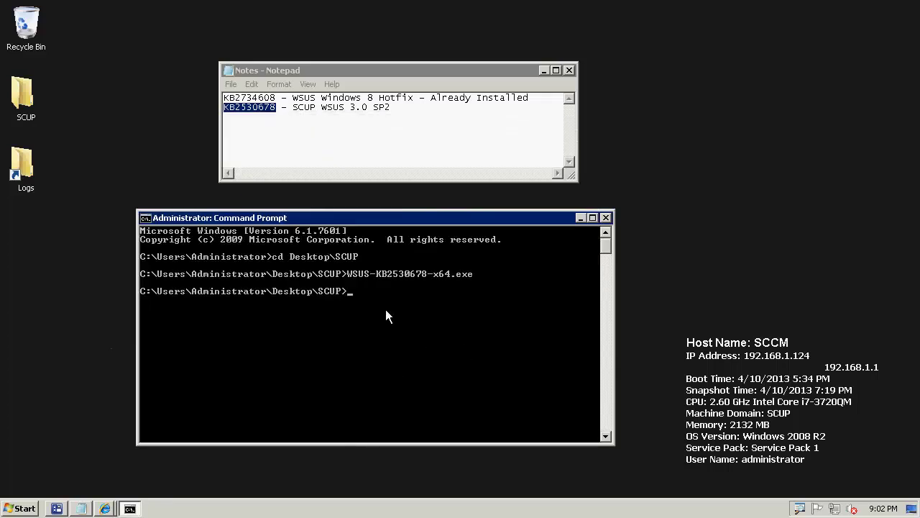
Check the SCUP folder for the Updates Publisher installer and run SystemCenterUpdatesPublisher.msi from the elevated Command Prompt
{"action": "double_click", "coordinate": [27, 97]}
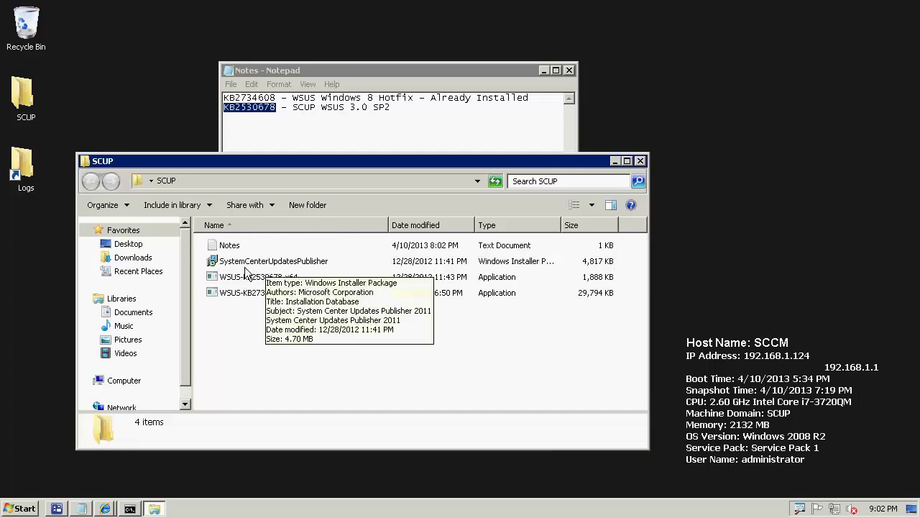
{"action": "left_click", "coordinate": [639, 160]}
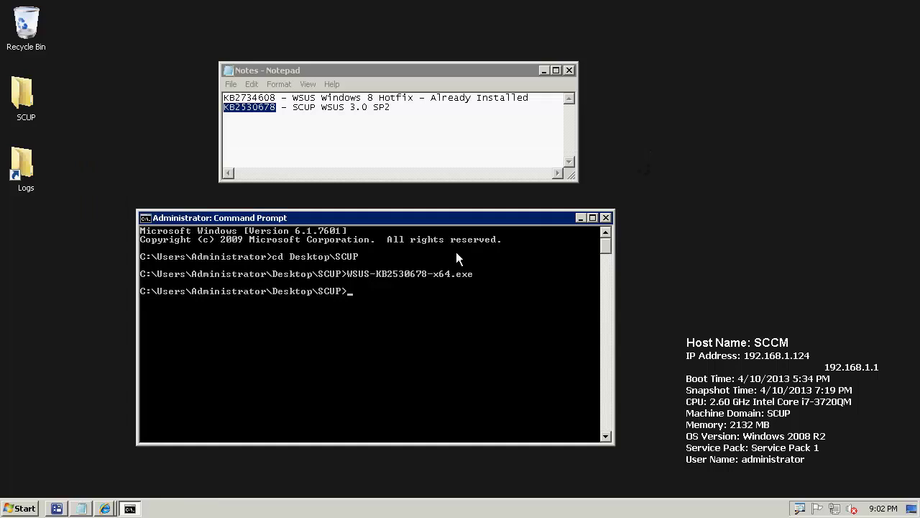
{"action": "type", "text": "s"}
{"action": "key", "text": "Tab"}
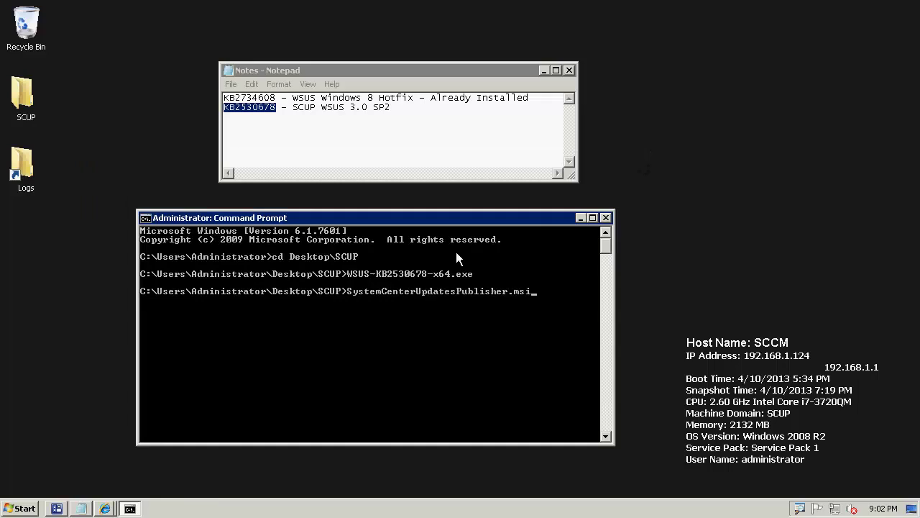
{"action": "key", "text": "Return"}
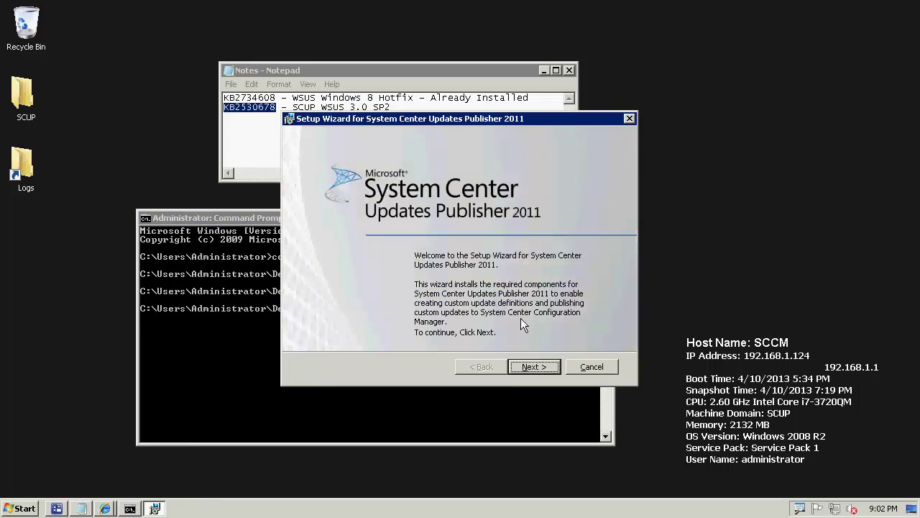
Install System Center Updates Publisher 2011, skipping the hotfix download, accepting the license agreement and keeping the default location, and finish the wizard
{"action": "left_click", "coordinate": [536, 365]}
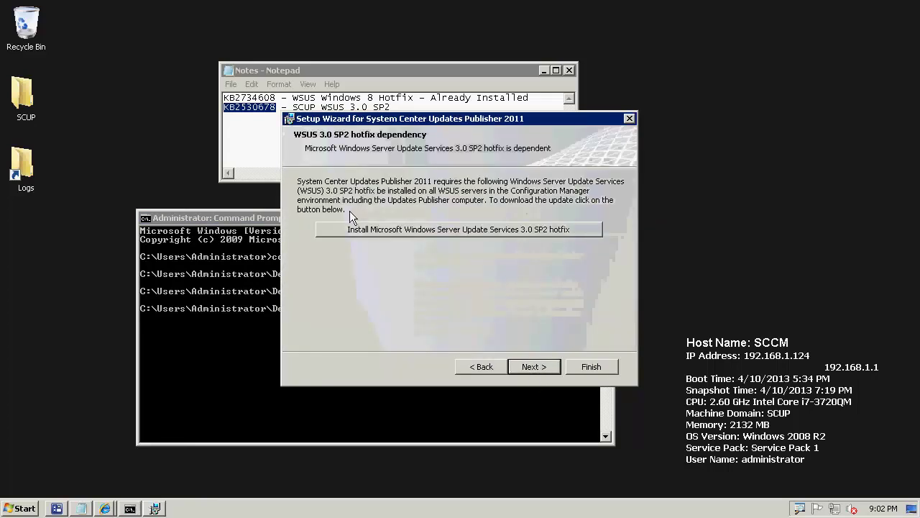
{"action": "double_click", "coordinate": [256, 110]}
{"action": "left_click", "coordinate": [384, 291]}
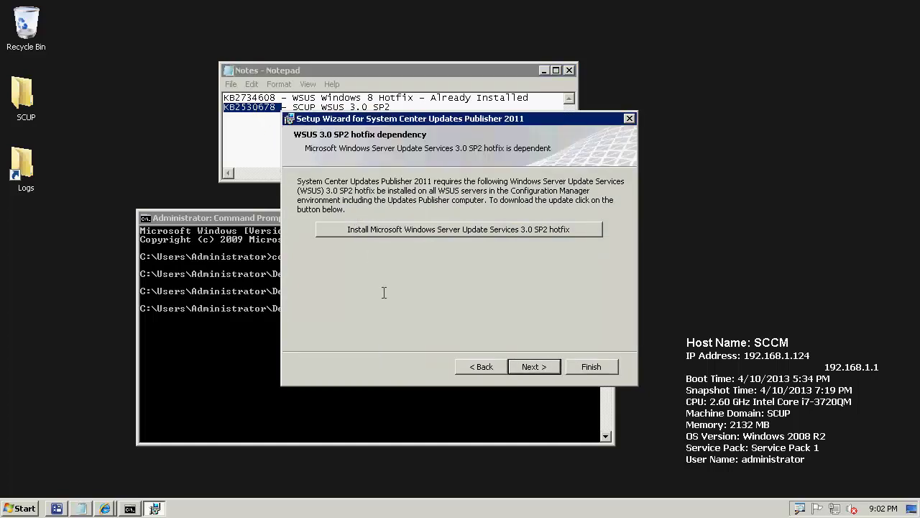
{"action": "left_click", "coordinate": [536, 367]}
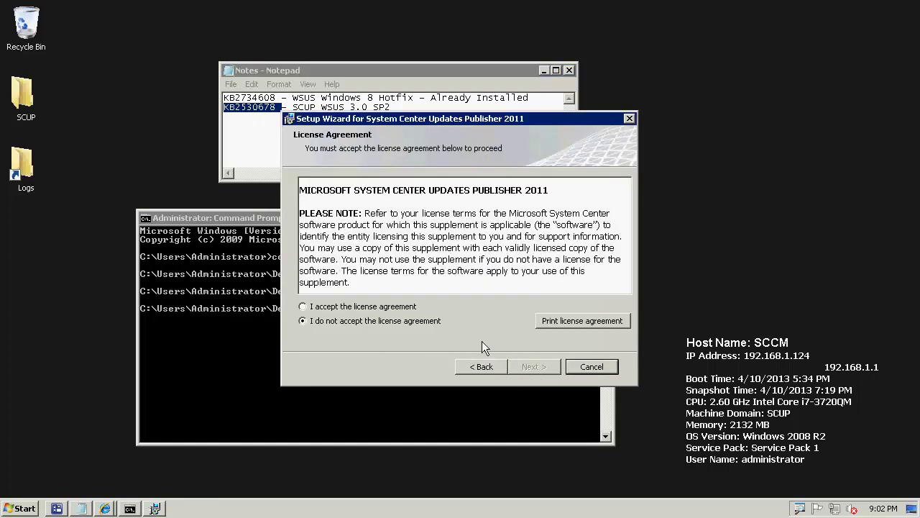
{"action": "left_click", "coordinate": [388, 307]}
{"action": "left_click", "coordinate": [533, 367]}
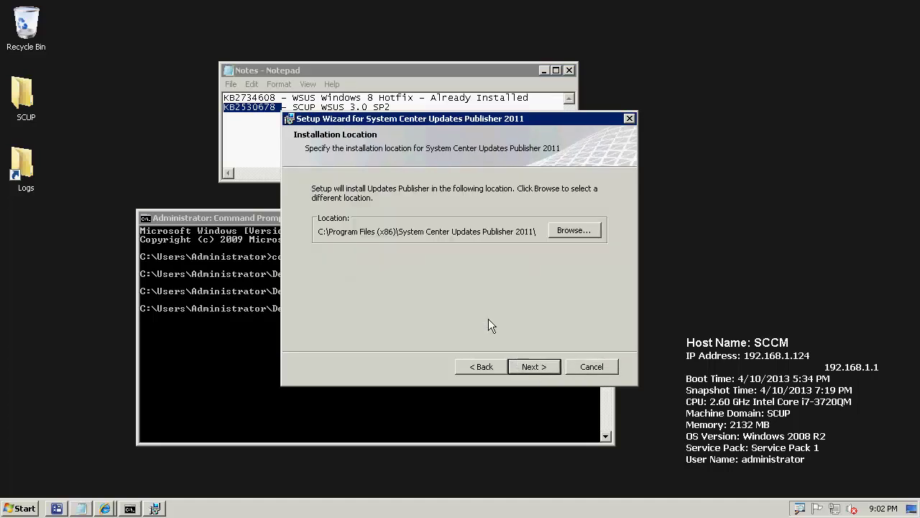
{"action": "left_click", "coordinate": [535, 367]}
{"action": "left_click", "coordinate": [527, 365]}
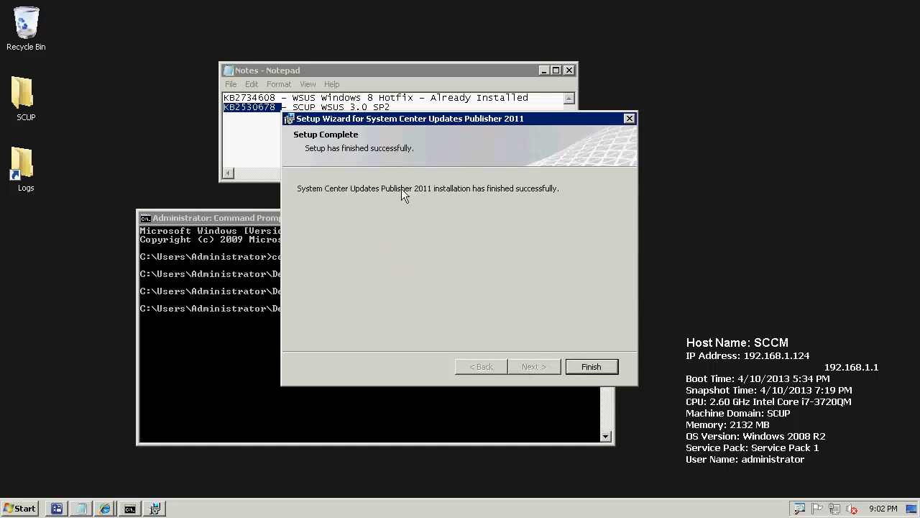
{"action": "left_click", "coordinate": [596, 365]}
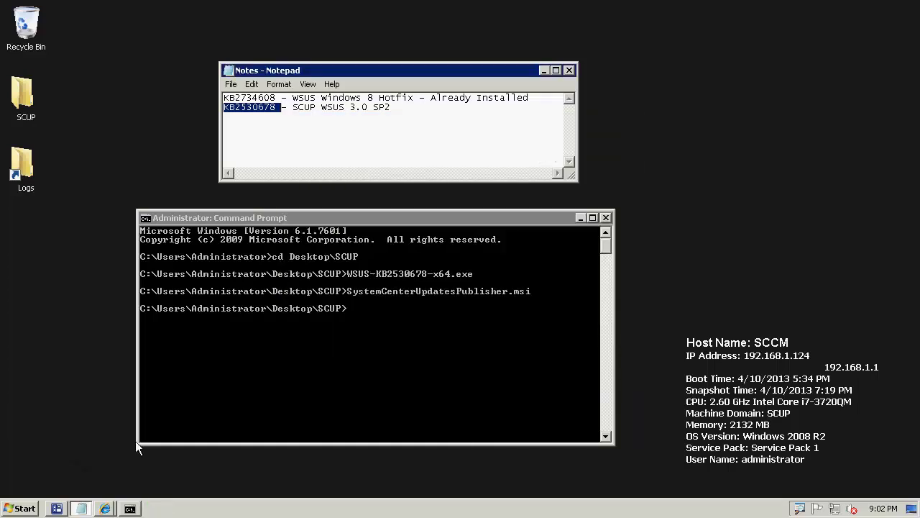
Set the System Center Updates Publisher 2011 shortcut to run as an administrator, and launch the program from it
{"action": "left_click", "coordinate": [32, 508]}
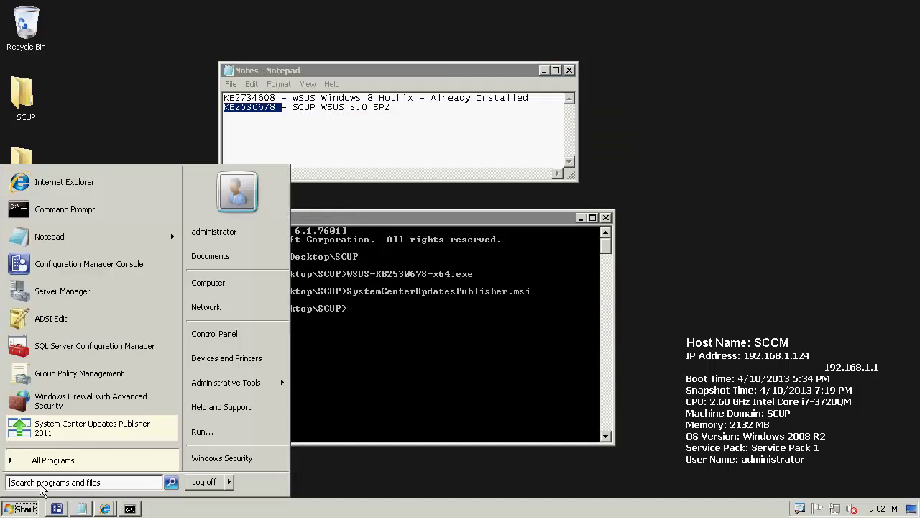
{"action": "right_click", "coordinate": [56, 430]}
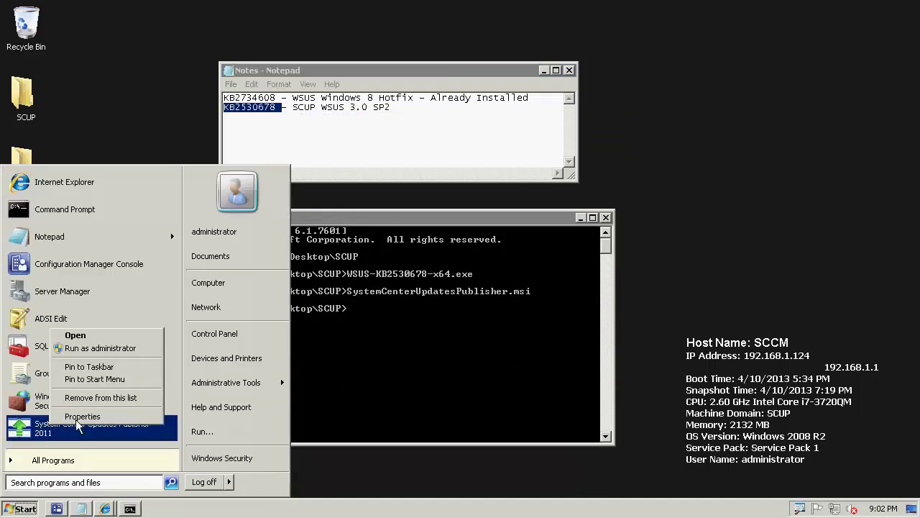
{"action": "left_click", "coordinate": [79, 417]}
{"action": "left_click", "coordinate": [270, 164]}
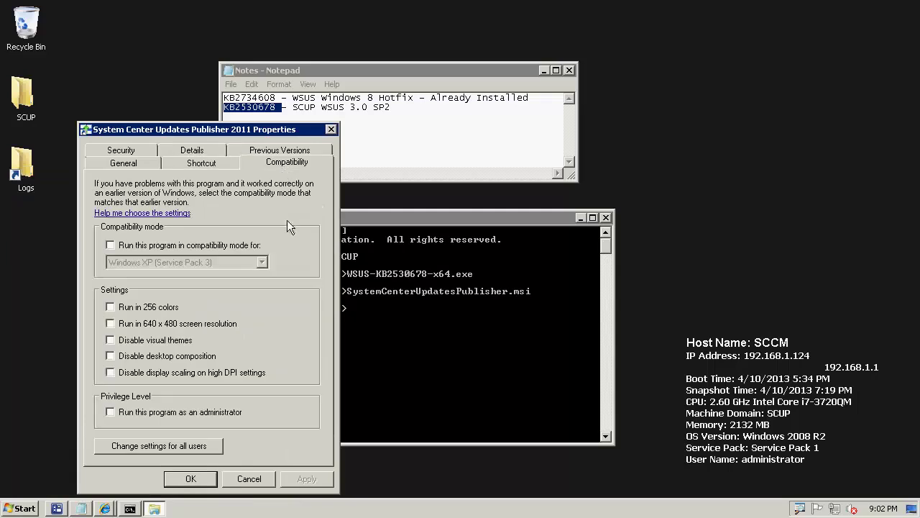
{"action": "left_click", "coordinate": [169, 415]}
{"action": "left_click", "coordinate": [193, 479]}
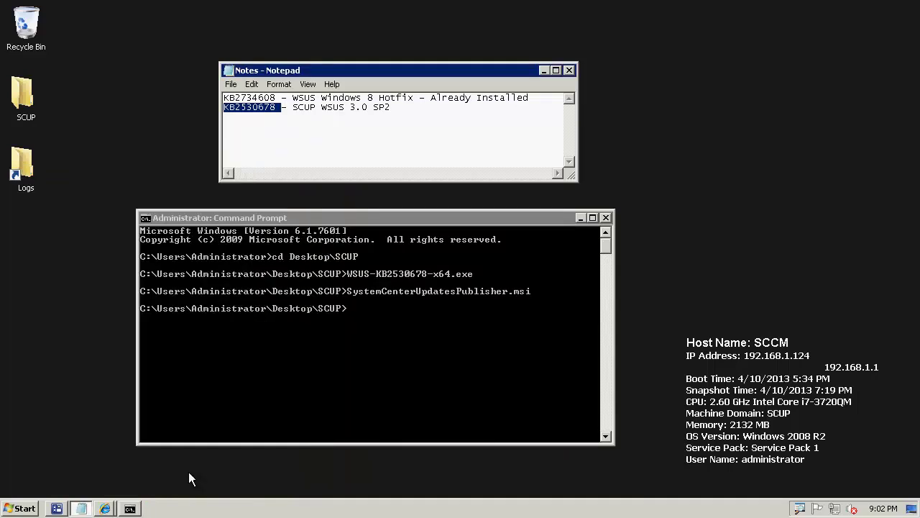
{"action": "left_click", "coordinate": [27, 509]}
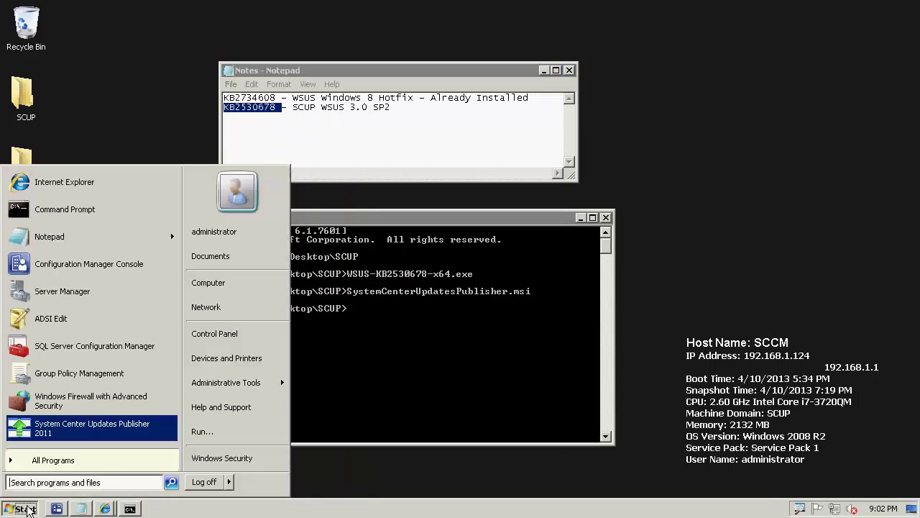
{"action": "left_click", "coordinate": [56, 433]}
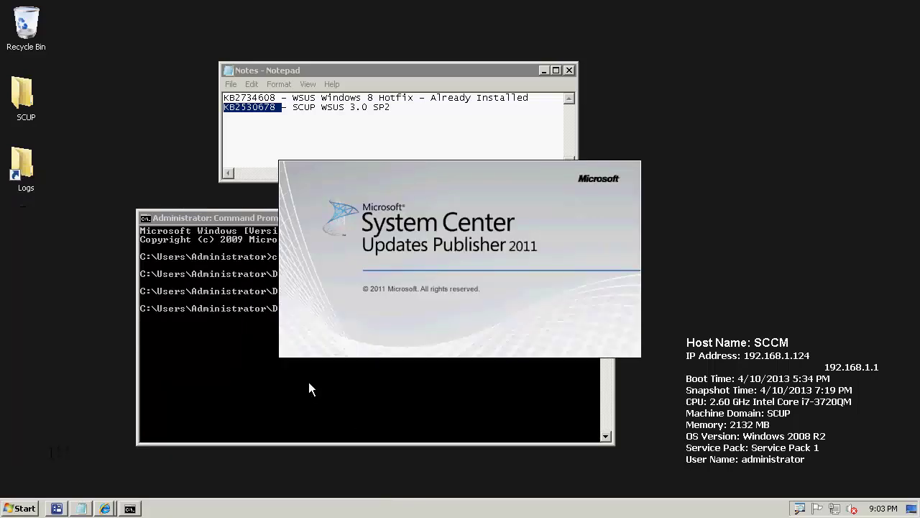
Open %appdata% in Windows Explorer and browse to AppData\Local\Microsoft\System Center Updates Publisher 2011\5.00.1727.0000
{"action": "left_click", "coordinate": [35, 508]}
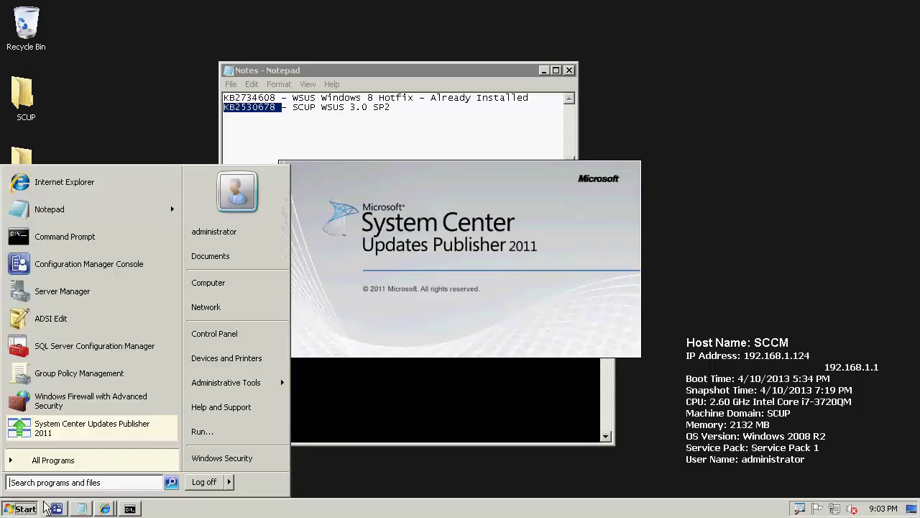
{"action": "type", "text": "%ap"}
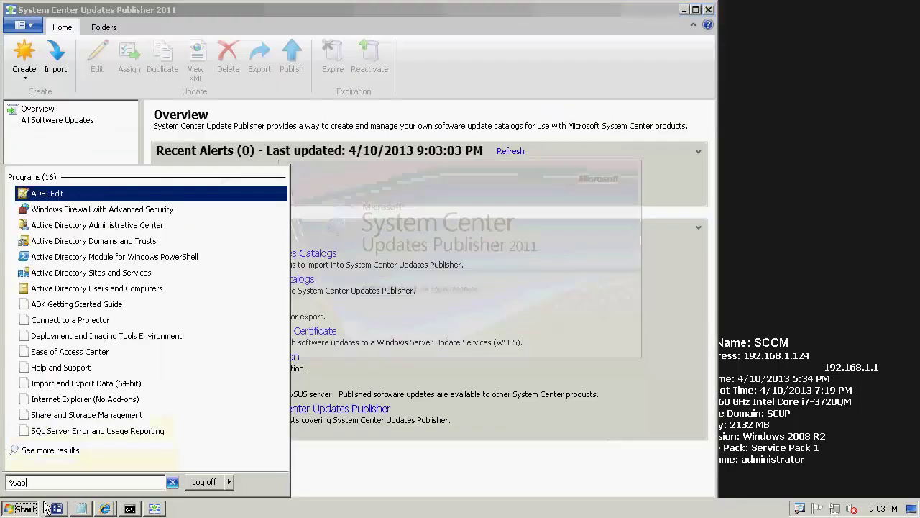
{"action": "type", "text": "pdata%"}
{"action": "key", "text": "Return"}
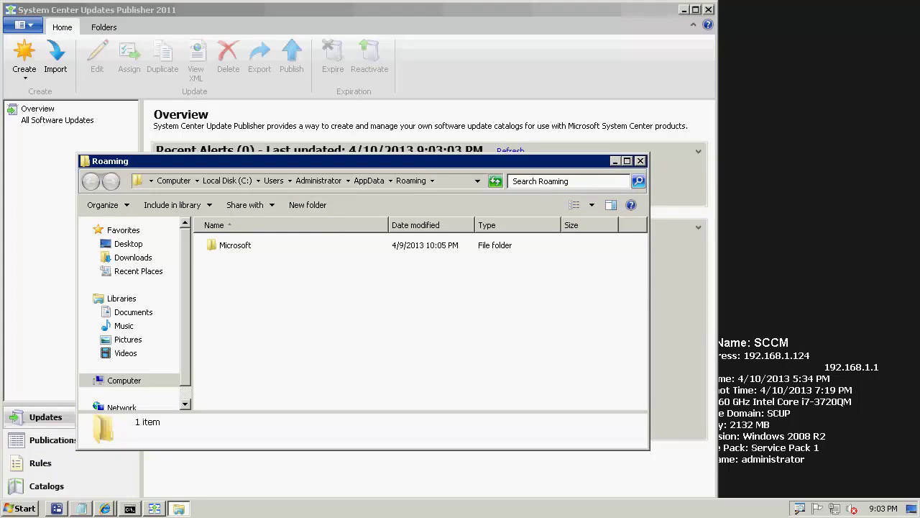
{"action": "key", "text": "Down"}
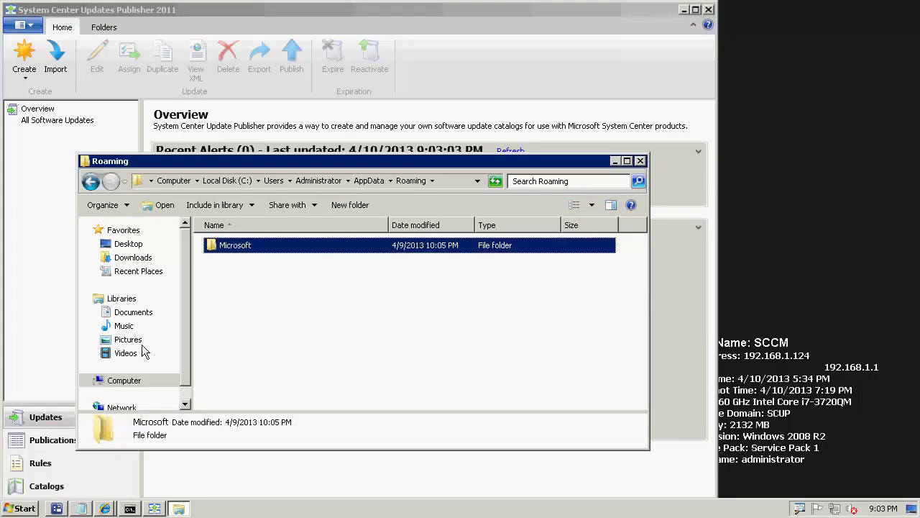
{"action": "left_click", "coordinate": [369, 181]}
{"action": "double_click", "coordinate": [224, 247]}
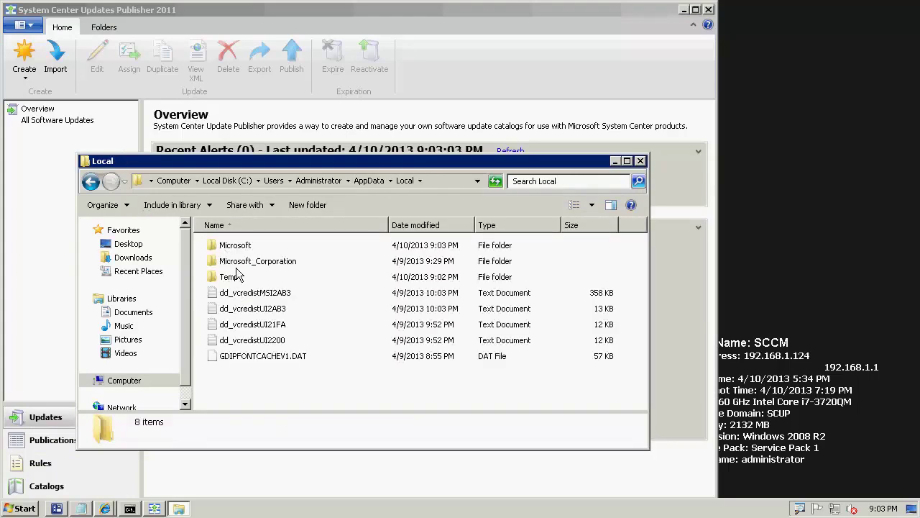
{"action": "left_click", "coordinate": [237, 251]}
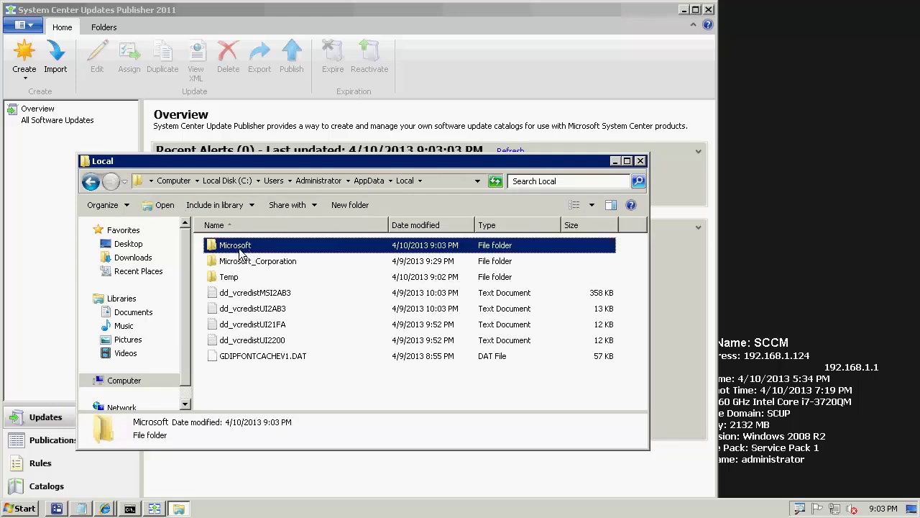
{"action": "double_click", "coordinate": [237, 252]}
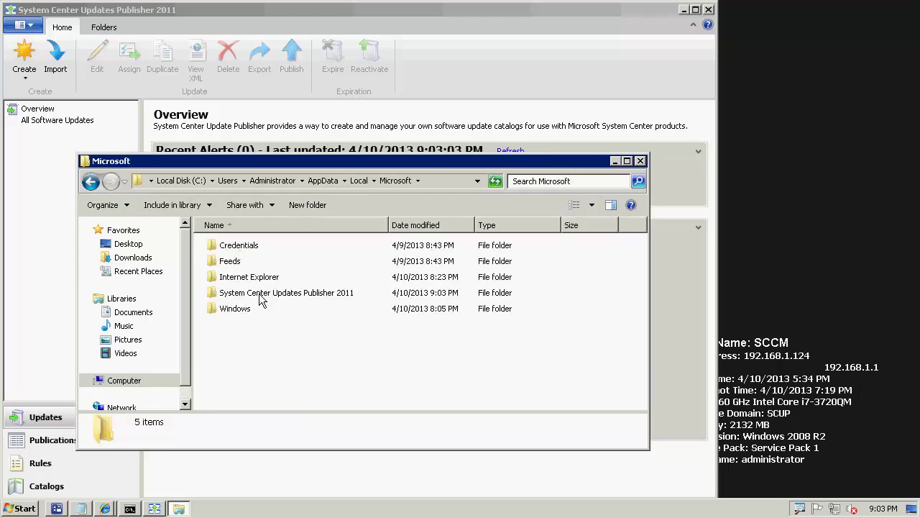
{"action": "double_click", "coordinate": [309, 294]}
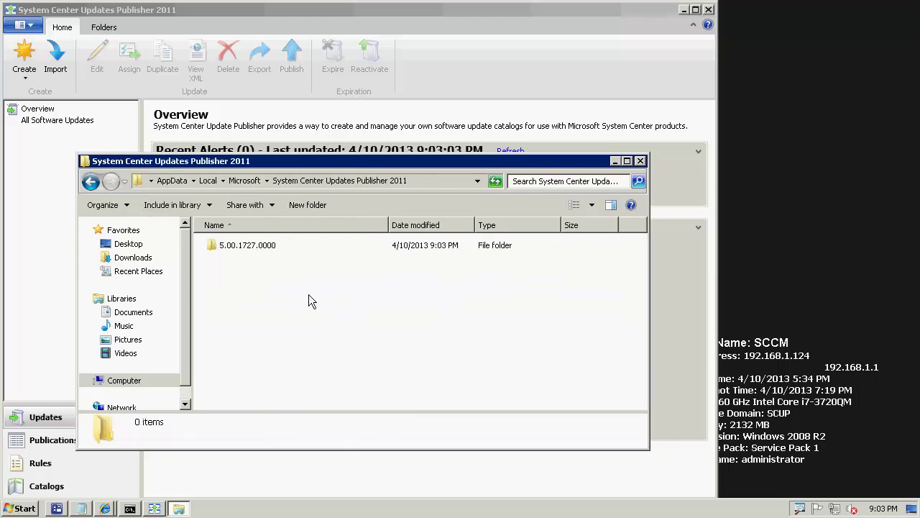
{"action": "double_click", "coordinate": [243, 250]}
Examine the scupdb.sdf database file and its full folder path, and close the Explorer window
{"action": "left_click", "coordinate": [230, 245]}
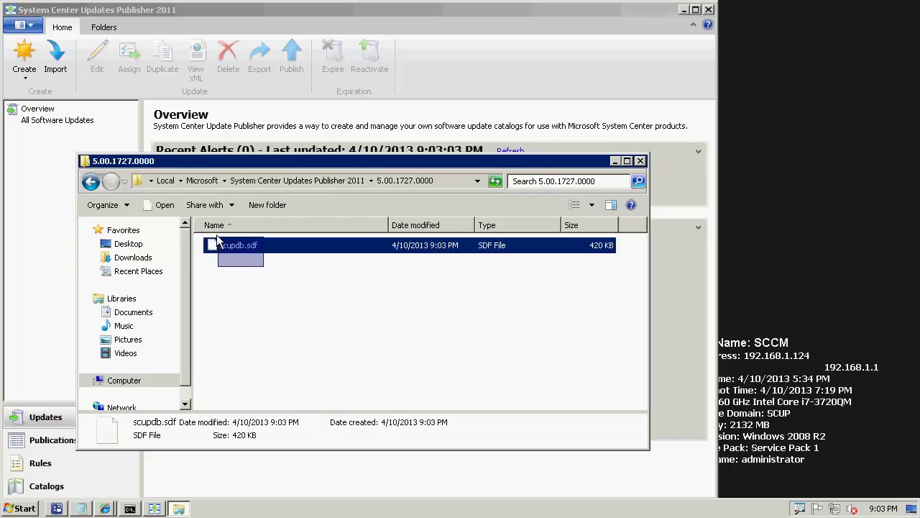
{"action": "left_click", "coordinate": [406, 329]}
{"action": "key", "text": "Down"}
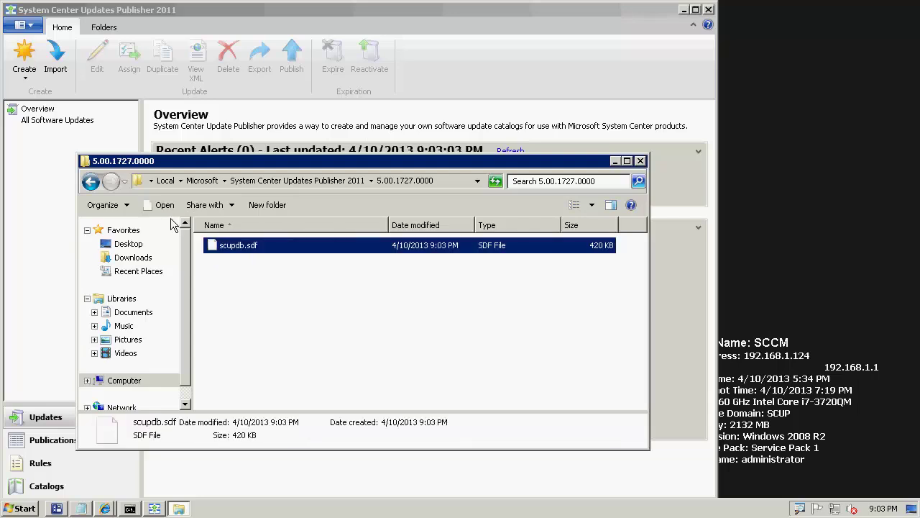
{"action": "left_click_drag", "start_coordinate": [143, 163], "coordinate": [409, 157]}
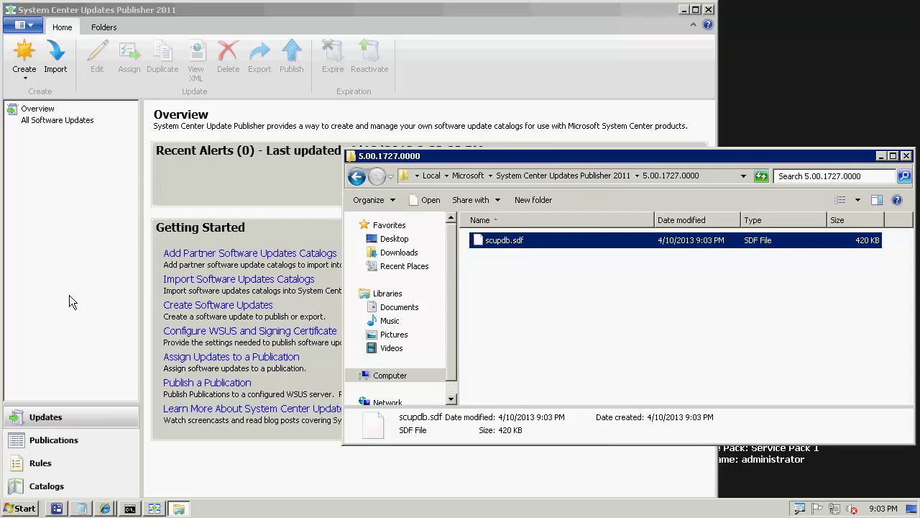
{"action": "left_click", "coordinate": [489, 316]}
{"action": "left_click", "coordinate": [503, 240]}
{"action": "left_click", "coordinate": [520, 285]}
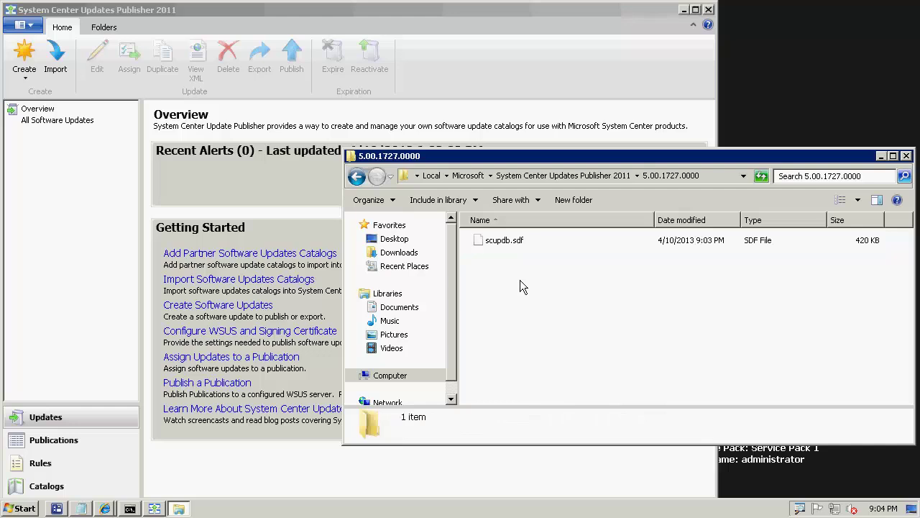
{"action": "left_click", "coordinate": [710, 174]}
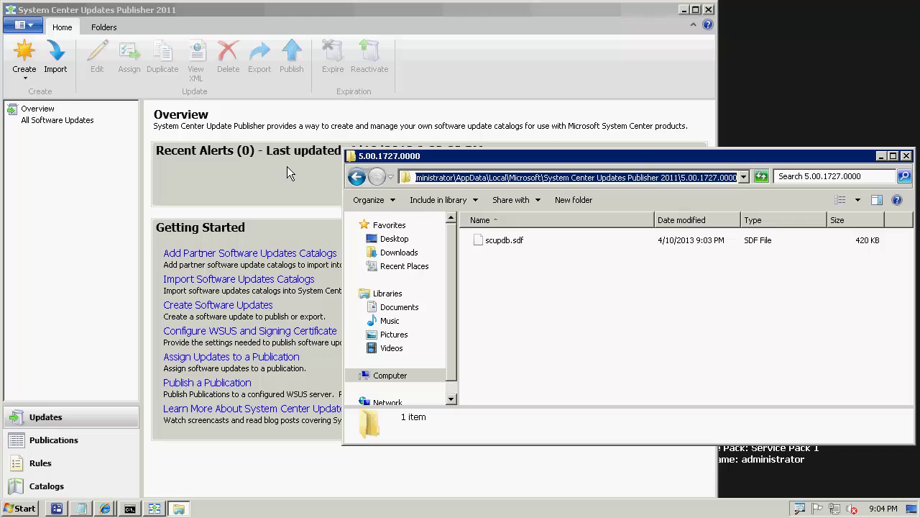
{"action": "left_click", "coordinate": [907, 156]}
In the maximized Updates Publisher's options, enable publishing to the local update server and test the connection
{"action": "left_click", "coordinate": [695, 10]}
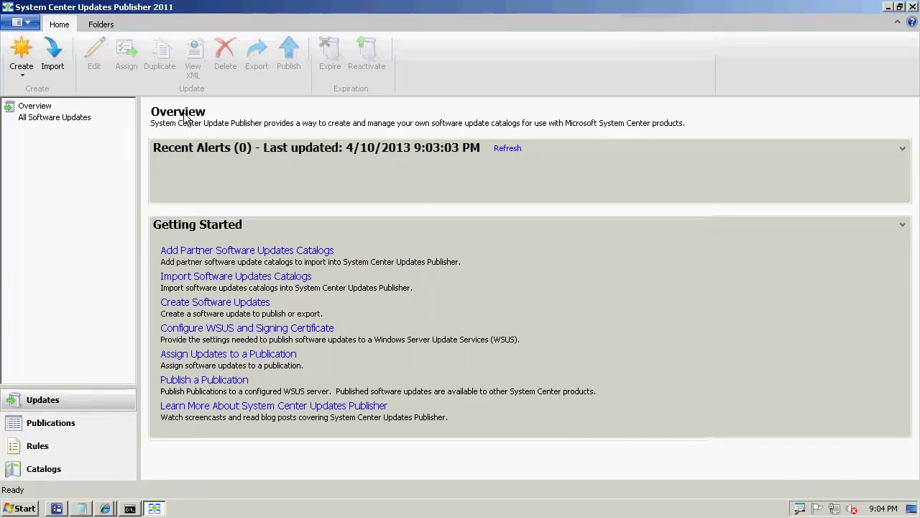
{"action": "left_click", "coordinate": [20, 22]}
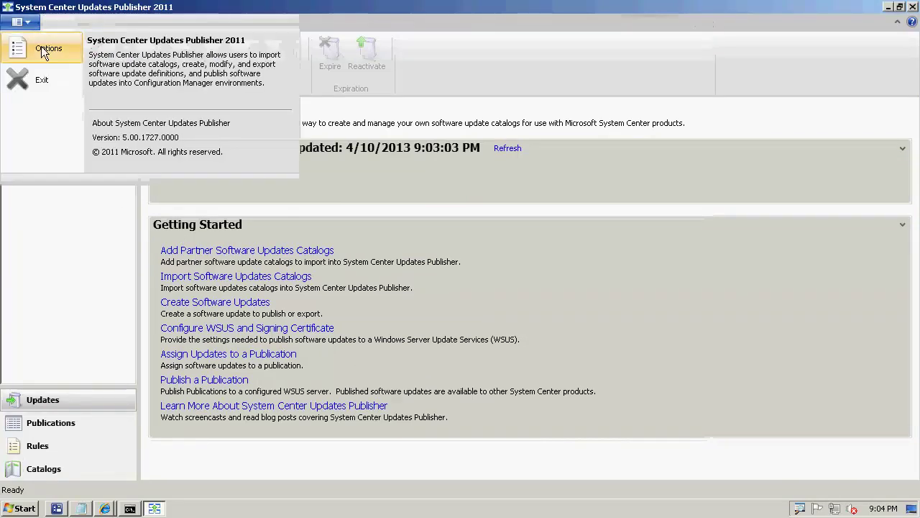
{"action": "left_click", "coordinate": [41, 48]}
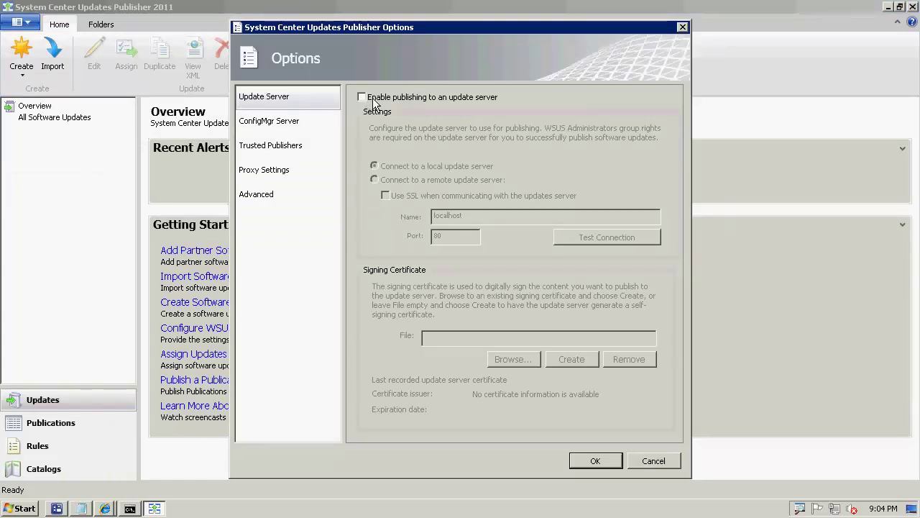
{"action": "left_click", "coordinate": [373, 99]}
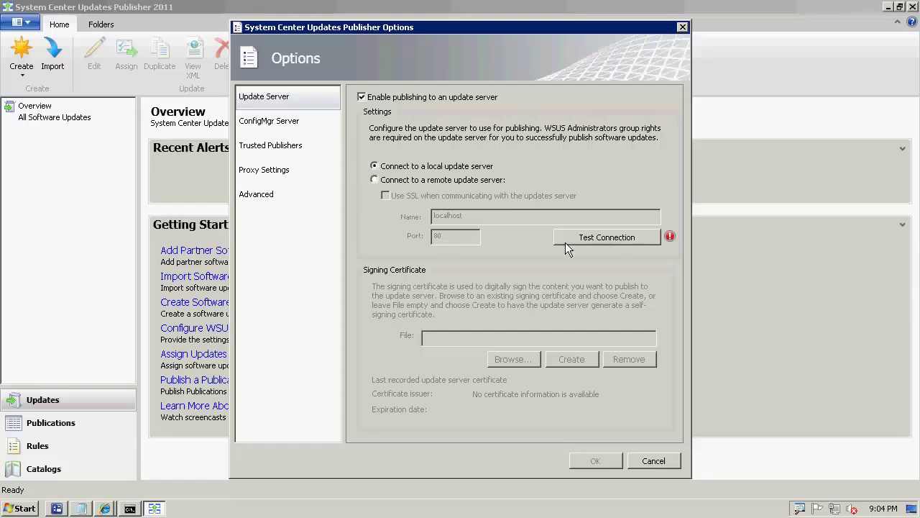
{"action": "left_click", "coordinate": [599, 240]}
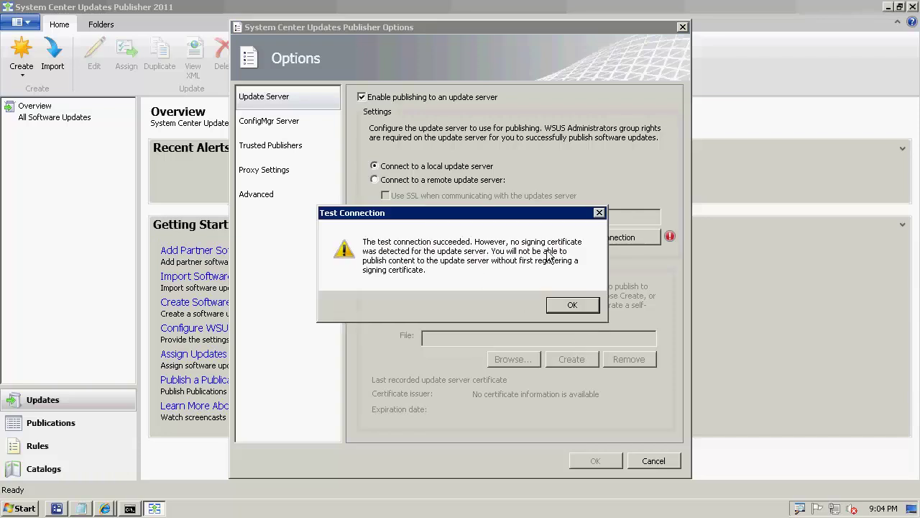
{"action": "left_click", "coordinate": [572, 305]}
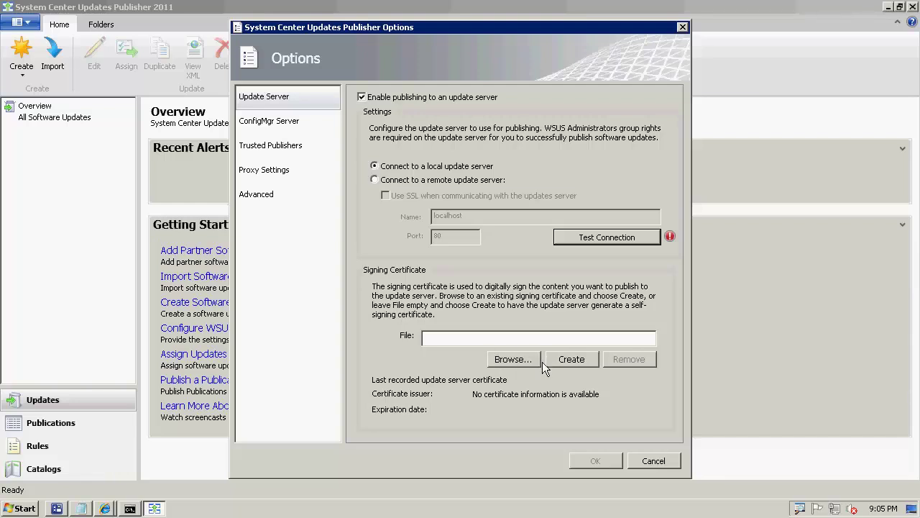
Create a self-signed signing certificate for the update server, leaving the certificate file empty, and close the completion message
{"action": "left_click", "coordinate": [569, 362]}
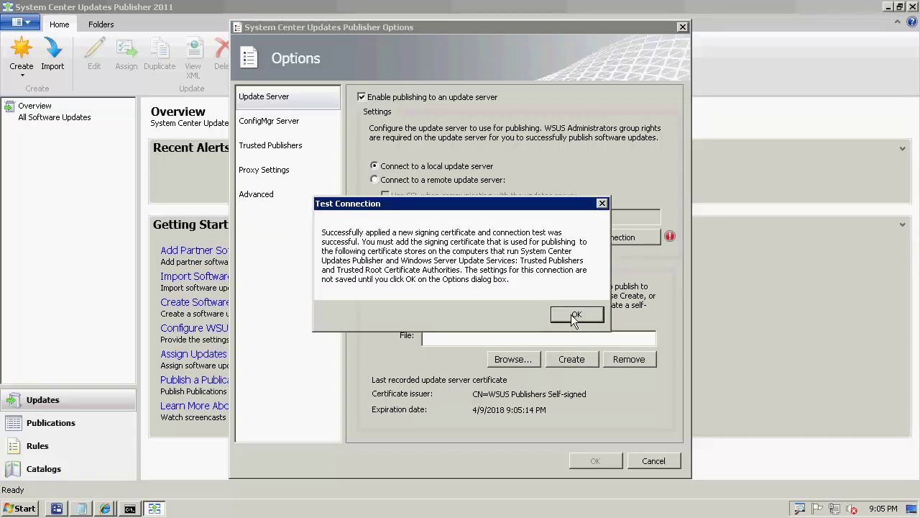
{"action": "left_click", "coordinate": [573, 314]}
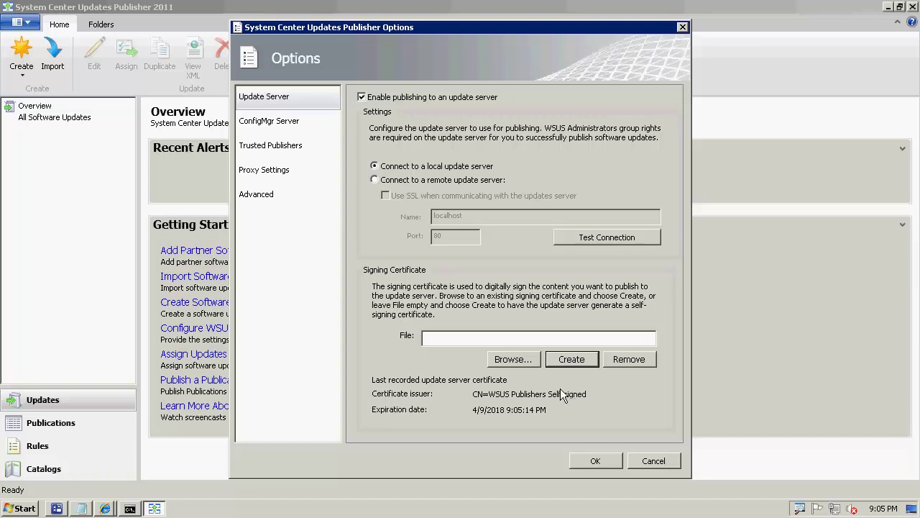
Enable Configuration Manager integration with the local server, test its connection, and save the Updates Publisher options
{"action": "left_click", "coordinate": [274, 126]}
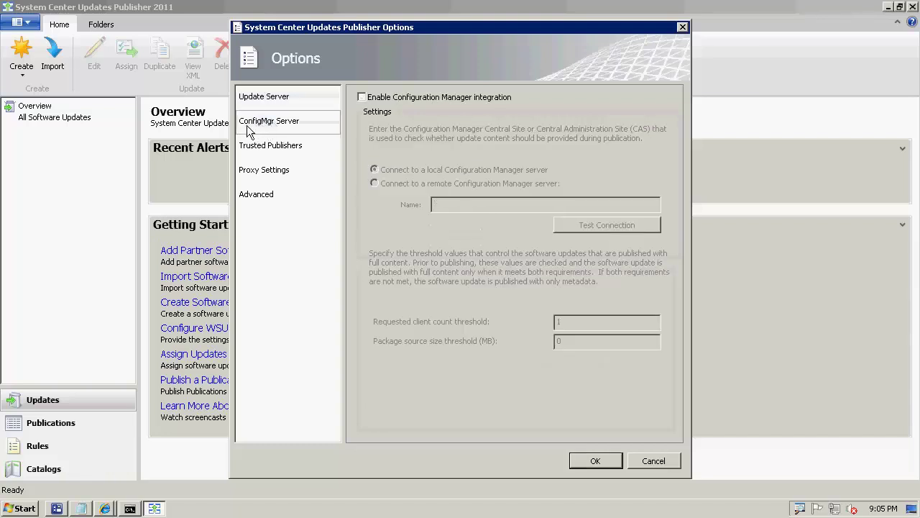
{"action": "left_click", "coordinate": [394, 98]}
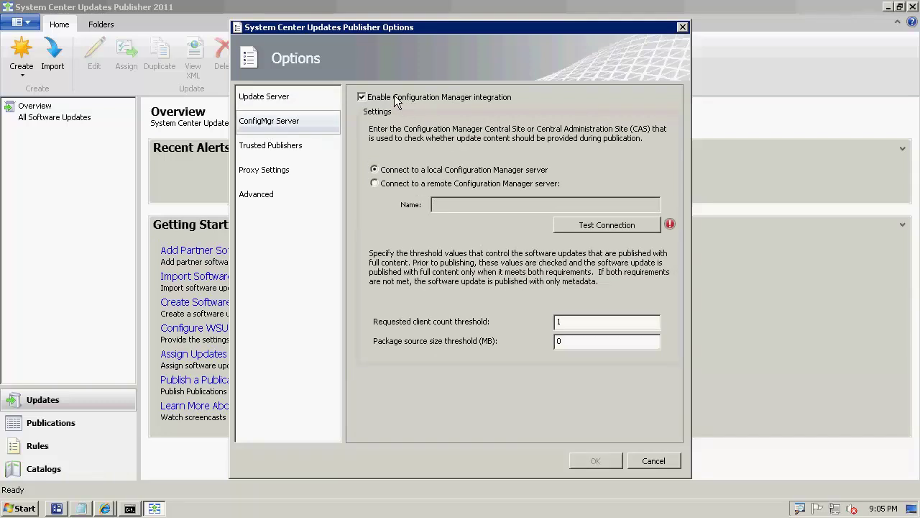
{"action": "left_click", "coordinate": [591, 227]}
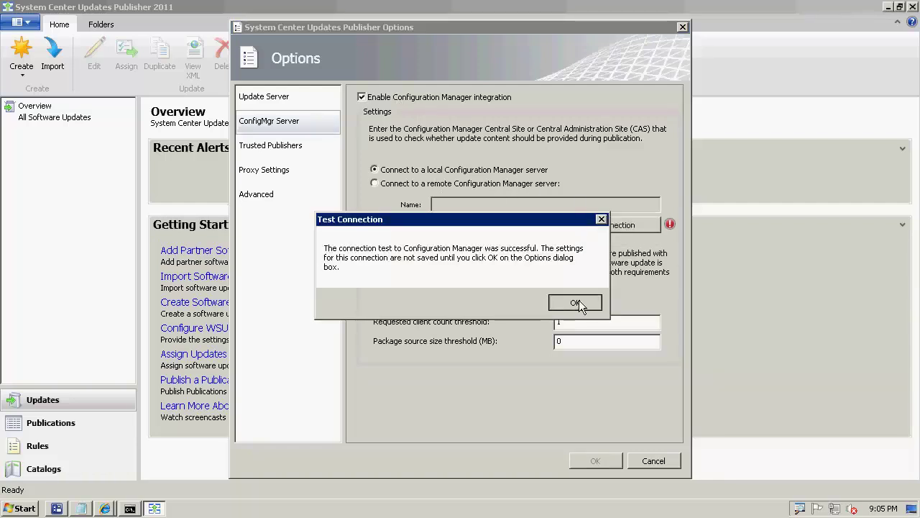
{"action": "left_click", "coordinate": [575, 301]}
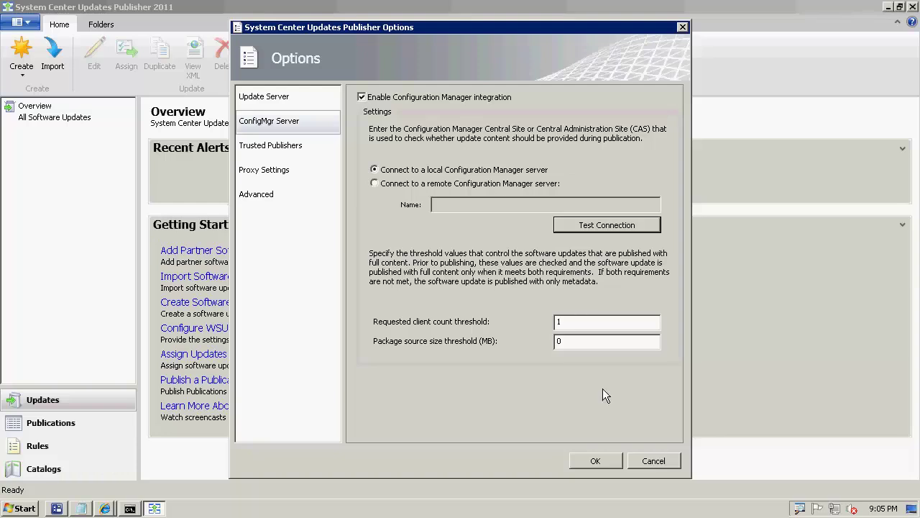
{"action": "left_click", "coordinate": [596, 461]}
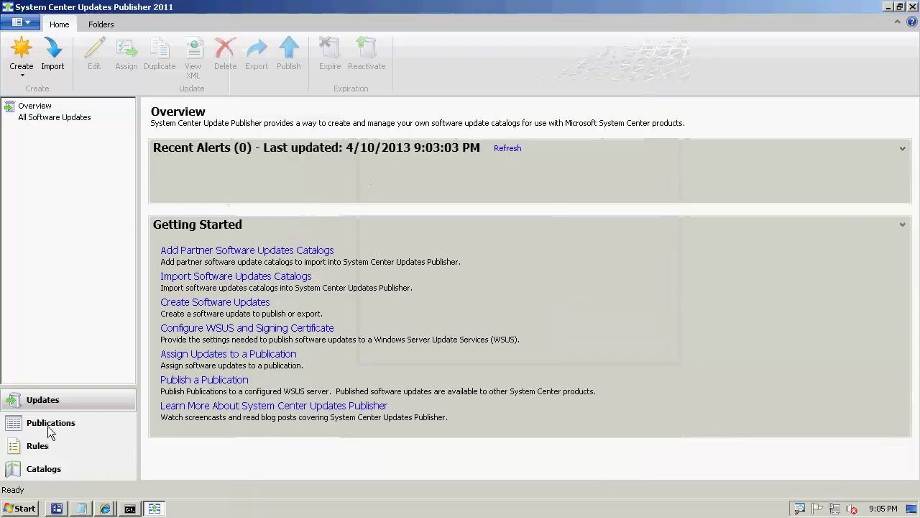
Open a Microsoft Management Console and add the Certificates snap-in for the local computer's account
{"action": "left_click", "coordinate": [14, 505]}
{"action": "type", "text": "mmc"}
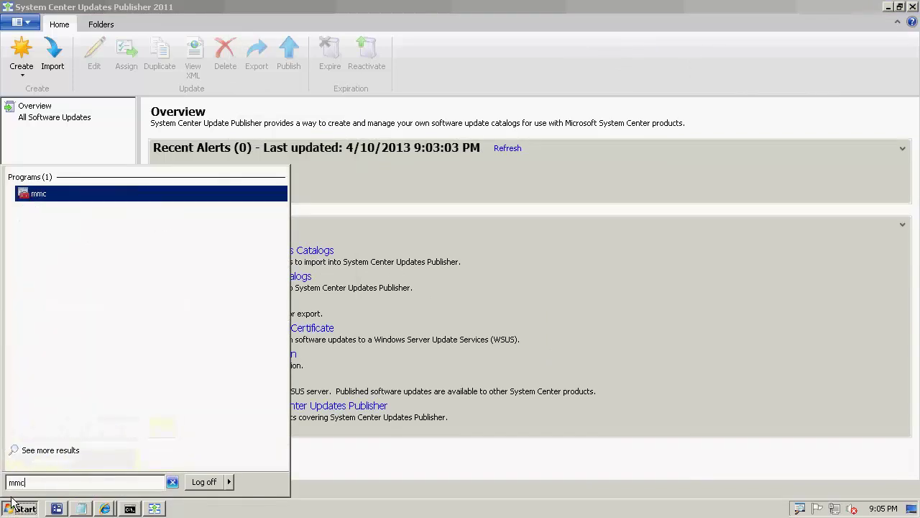
{"action": "key", "text": "Return"}
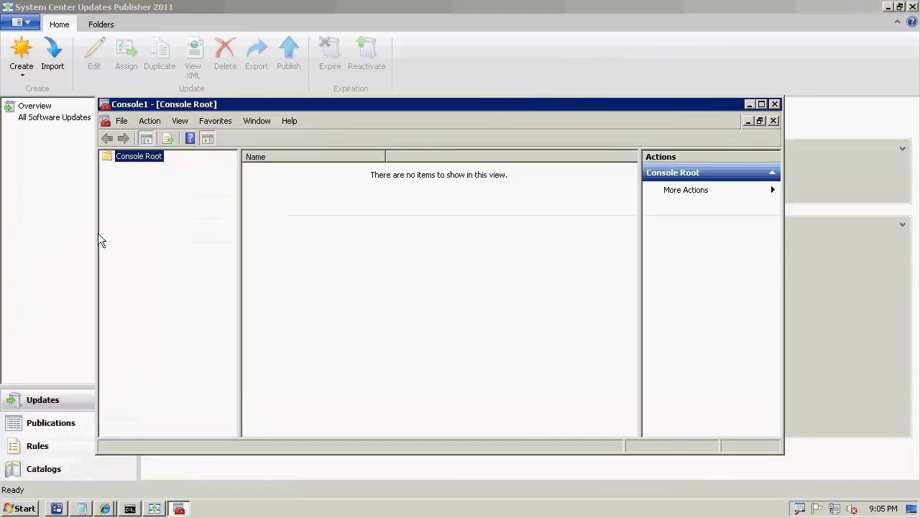
{"action": "left_click", "coordinate": [123, 121]}
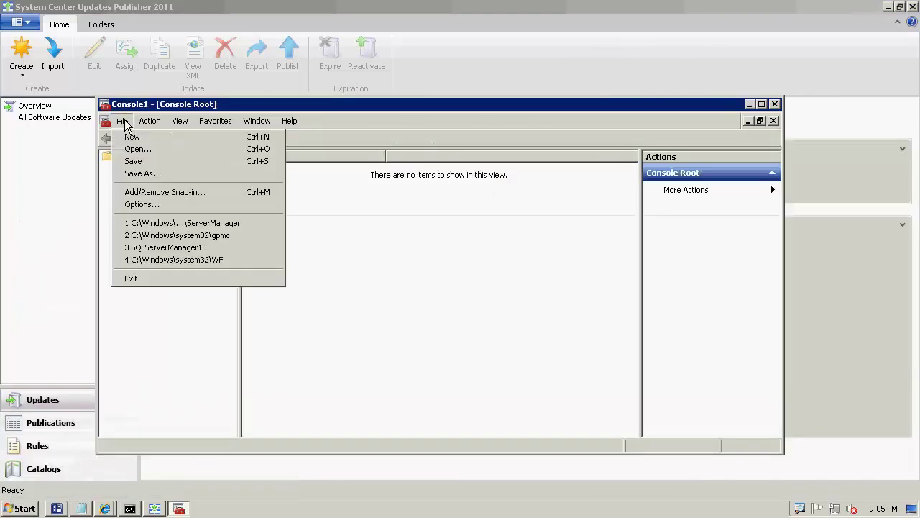
{"action": "left_click", "coordinate": [158, 192]}
{"action": "left_click", "coordinate": [242, 262]}
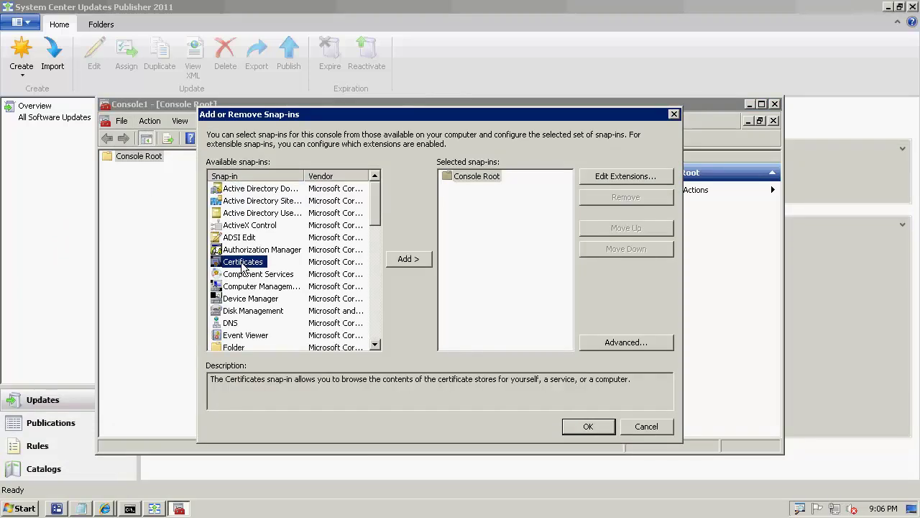
{"action": "left_click", "coordinate": [388, 262]}
{"action": "left_click", "coordinate": [280, 204]}
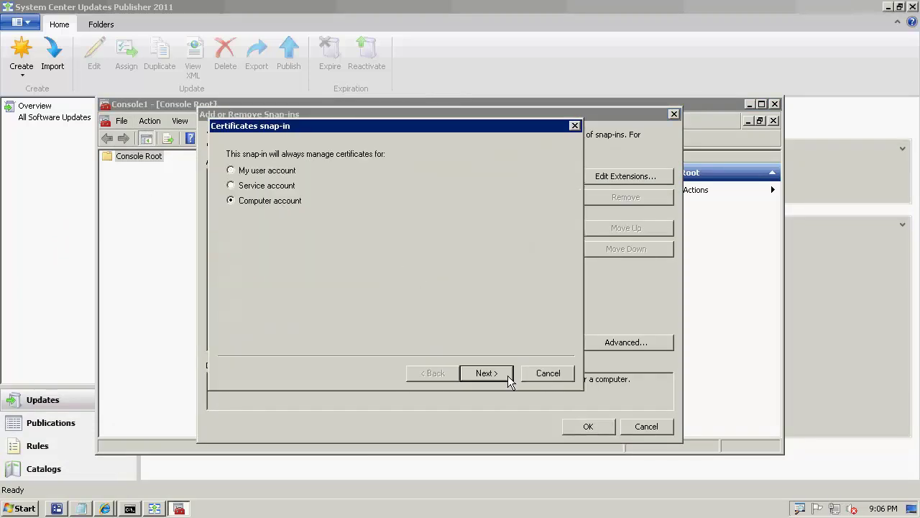
{"action": "left_click", "coordinate": [487, 373]}
{"action": "left_click", "coordinate": [486, 373]}
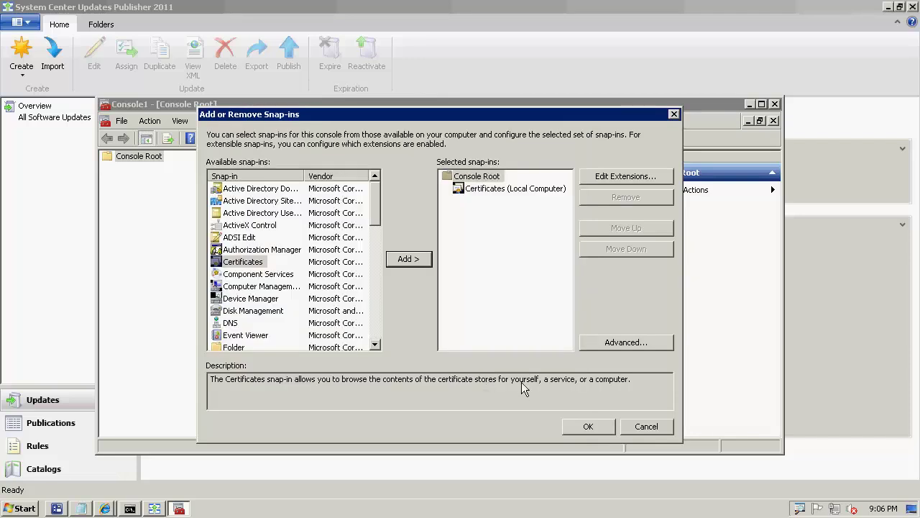
{"action": "left_click", "coordinate": [587, 426]}
Start exporting the WSUS Publishers Self-signed certificate from the WSUS store, without the private key, in DER encoded binary X.509 format
{"action": "left_click", "coordinate": [106, 168]}
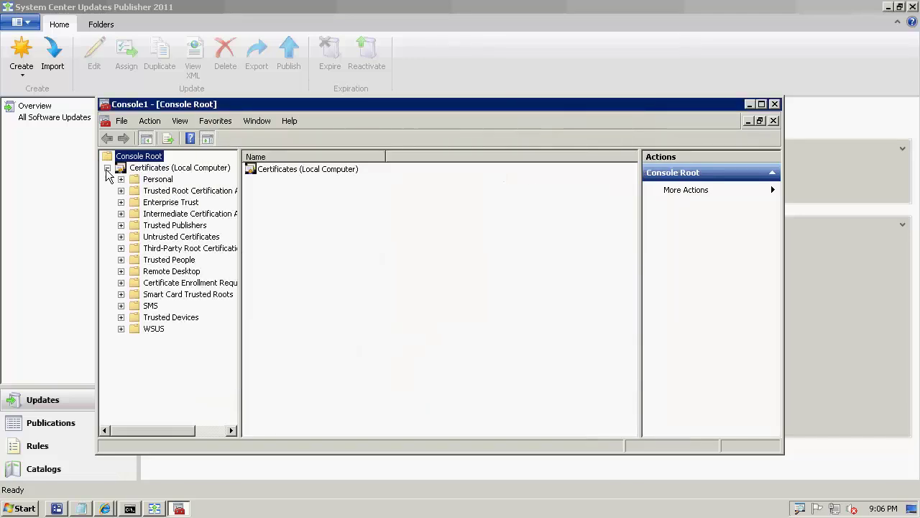
{"action": "left_click", "coordinate": [121, 328]}
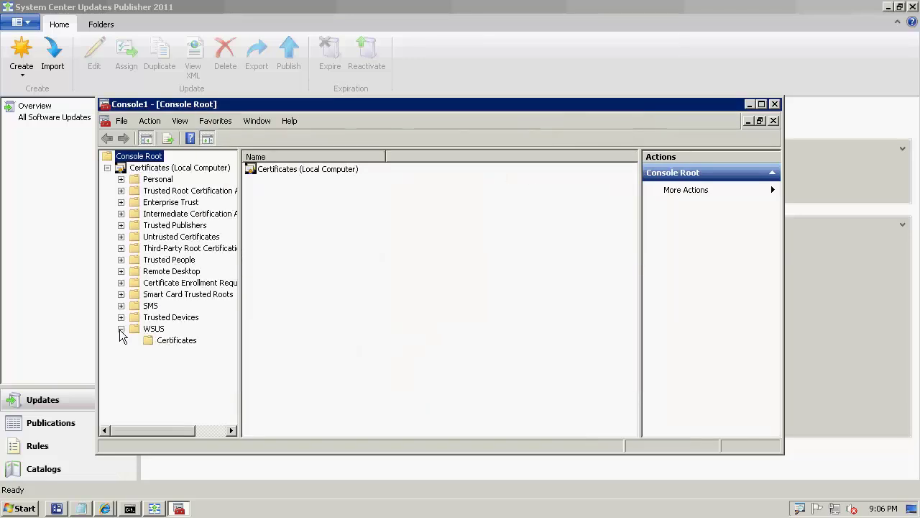
{"action": "left_click", "coordinate": [172, 340]}
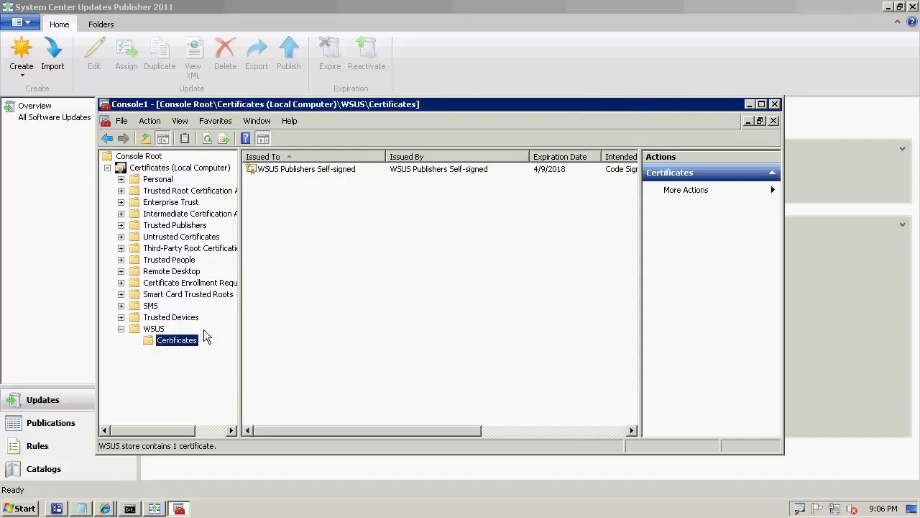
{"action": "left_click", "coordinate": [297, 170]}
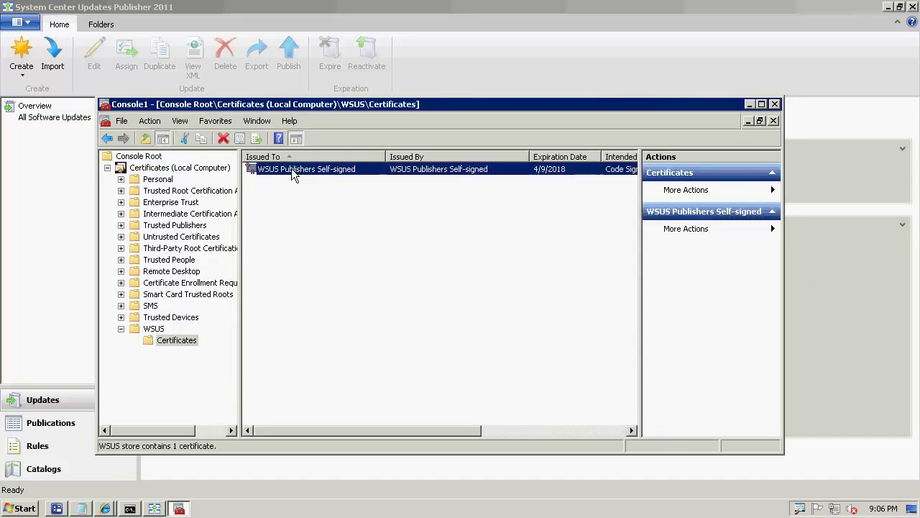
{"action": "right_click", "coordinate": [343, 173]}
{"action": "mouse_move", "coordinate": [367, 196]}
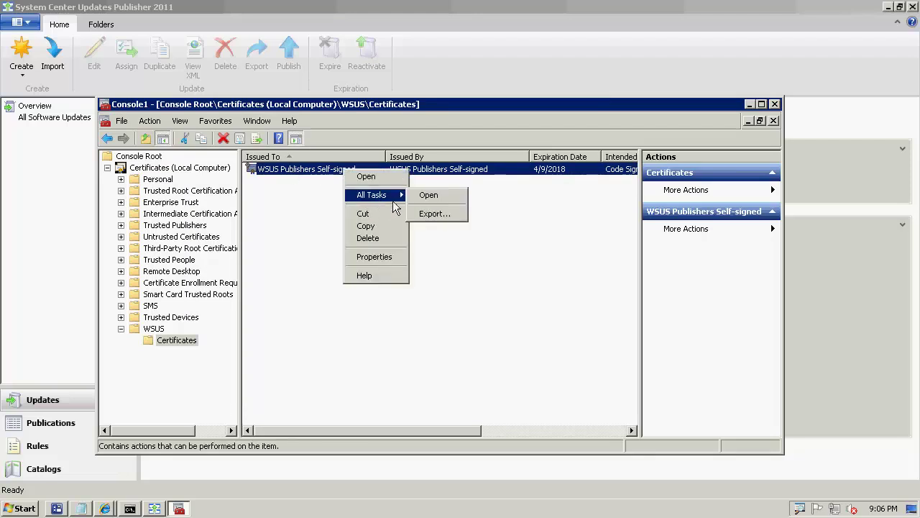
{"action": "left_click", "coordinate": [431, 214]}
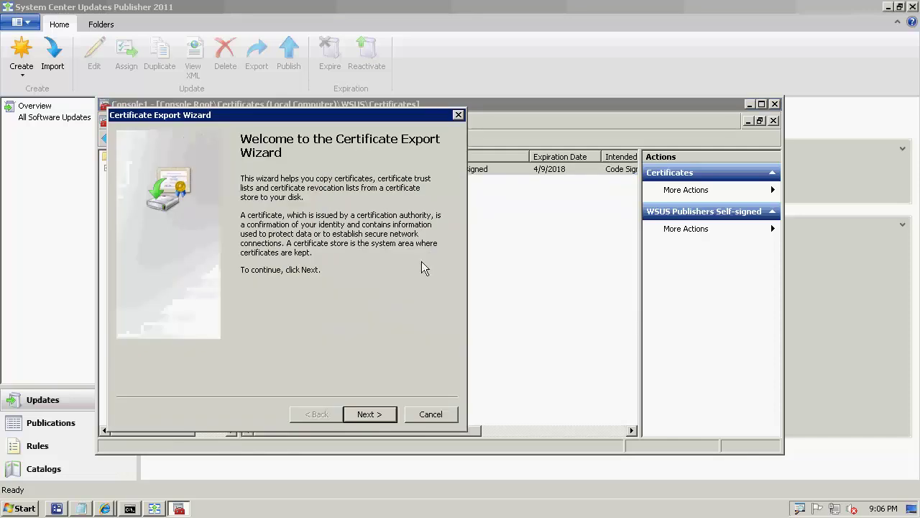
{"action": "left_click", "coordinate": [380, 417]}
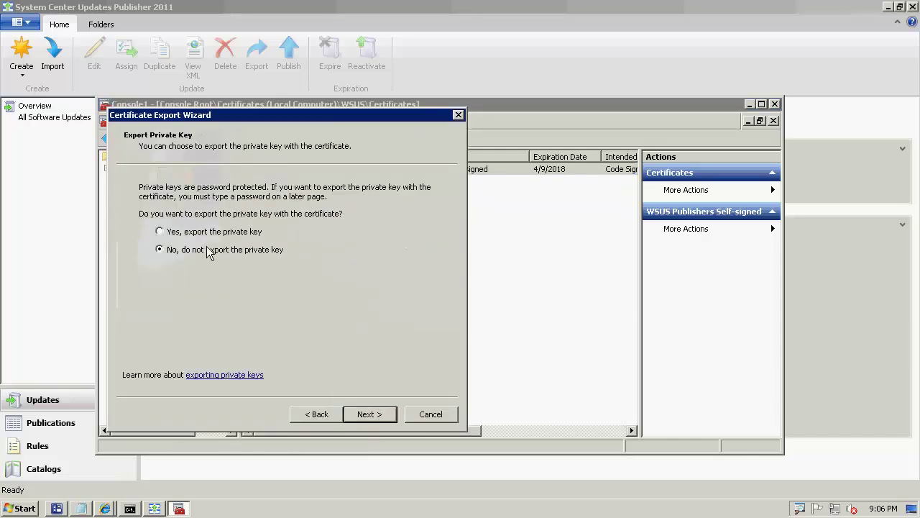
{"action": "left_click", "coordinate": [376, 416]}
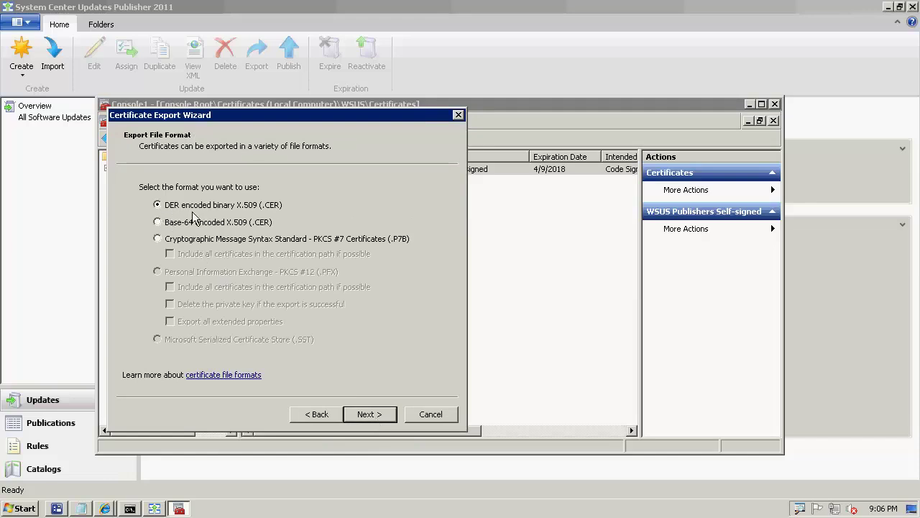
{"action": "left_click", "coordinate": [366, 419]}
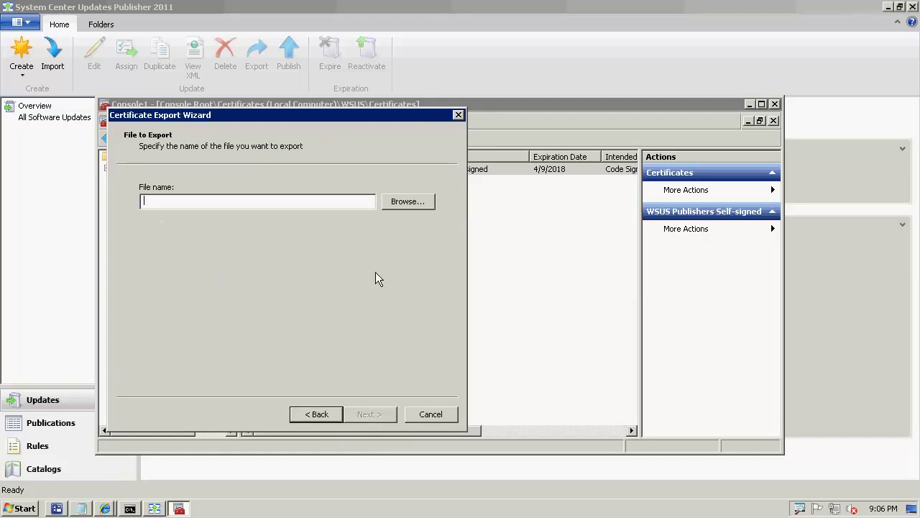
Export the certificate as WSUSCert to the root of drive C:, and close the console without saving its settings
{"action": "left_click", "coordinate": [402, 201]}
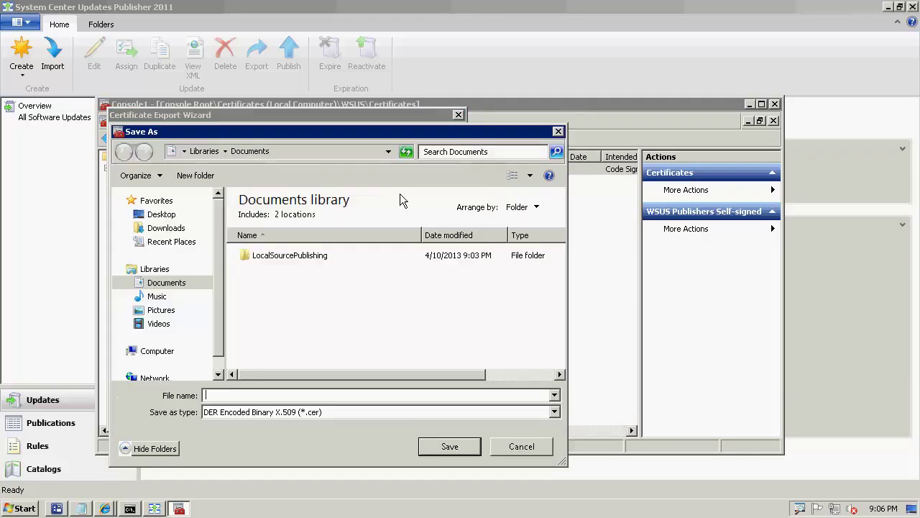
{"action": "left_click", "coordinate": [158, 350]}
{"action": "double_click", "coordinate": [344, 216]}
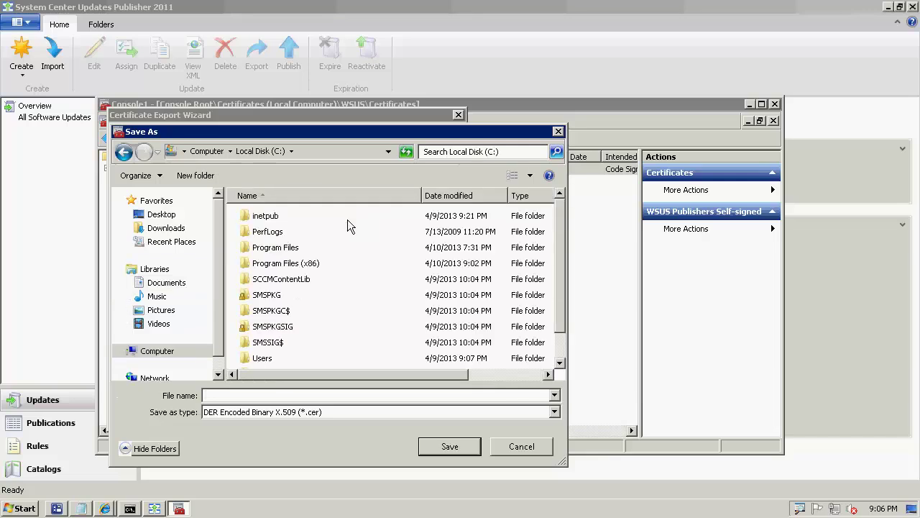
{"action": "left_click", "coordinate": [338, 396]}
{"action": "type", "text": "WSUSCert"}
{"action": "key", "text": "Return"}
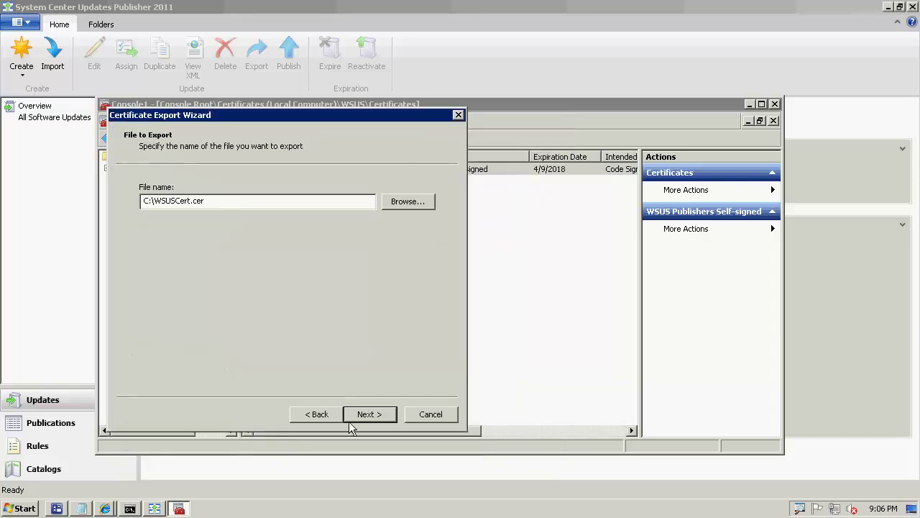
{"action": "left_click", "coordinate": [364, 414]}
{"action": "left_click", "coordinate": [365, 417]}
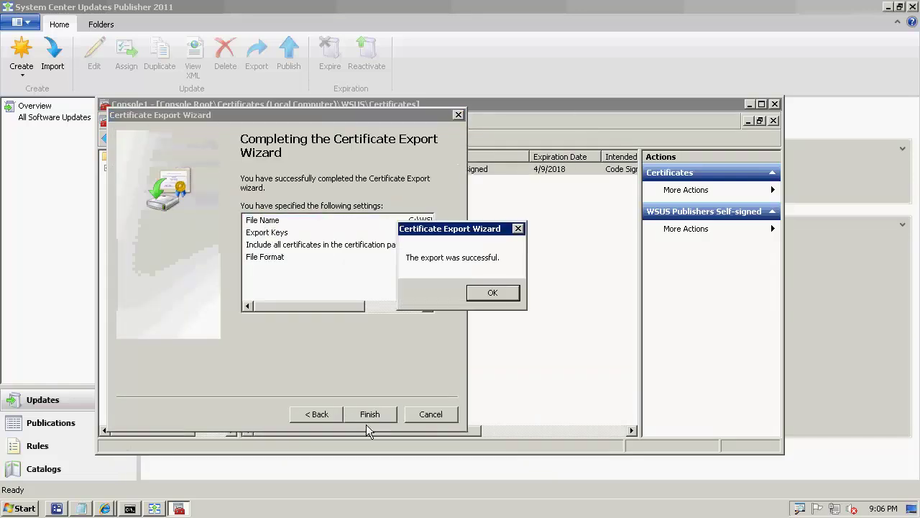
{"action": "left_click", "coordinate": [493, 295]}
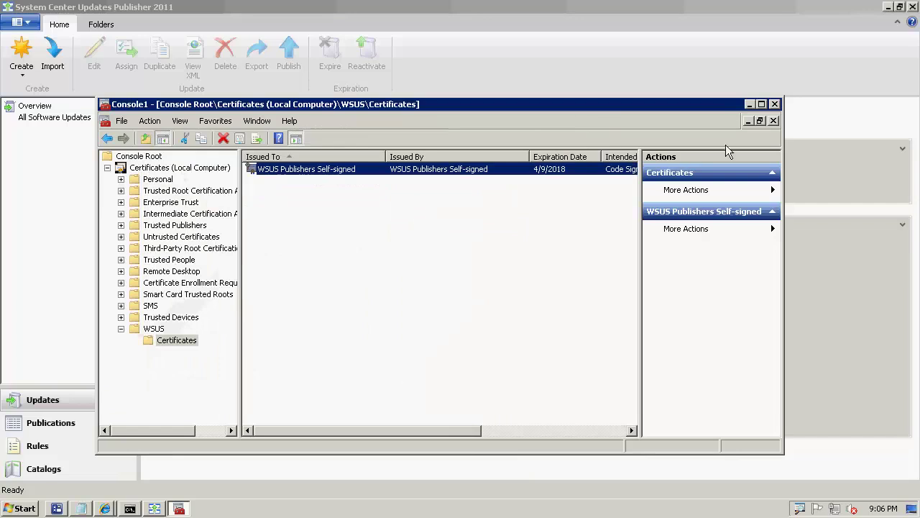
{"action": "left_click", "coordinate": [775, 104]}
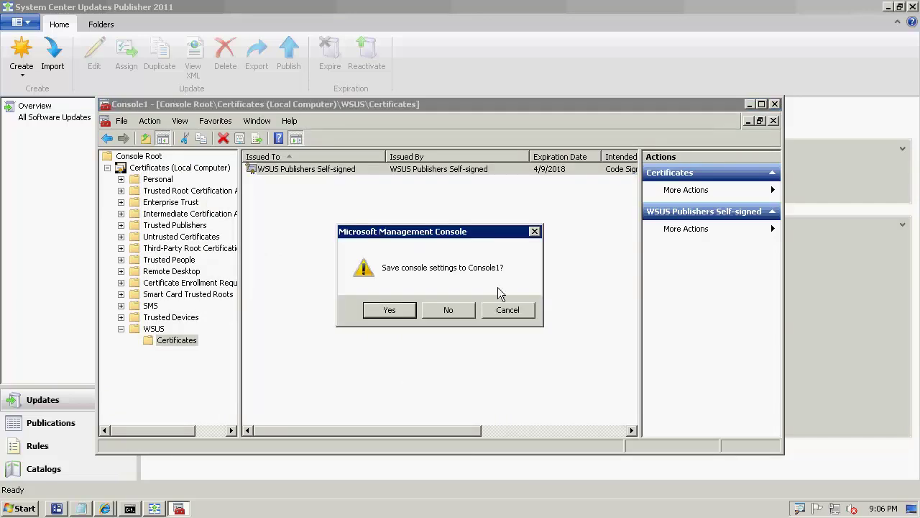
{"action": "left_click", "coordinate": [448, 310]}
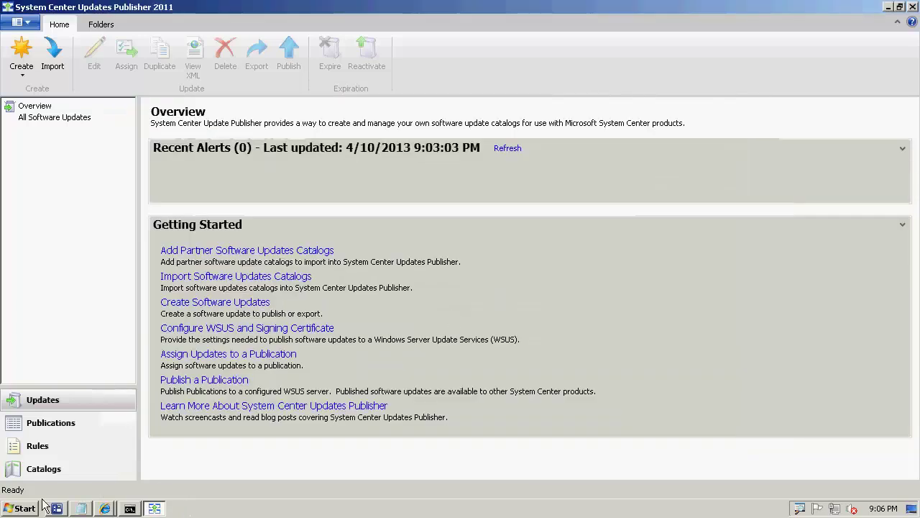
Open Group Policy Management, maximize it, expand the SCUP.LOCAL forest and widen the tree pane
{"action": "left_click", "coordinate": [22, 508]}
{"action": "type", "text": "group"}
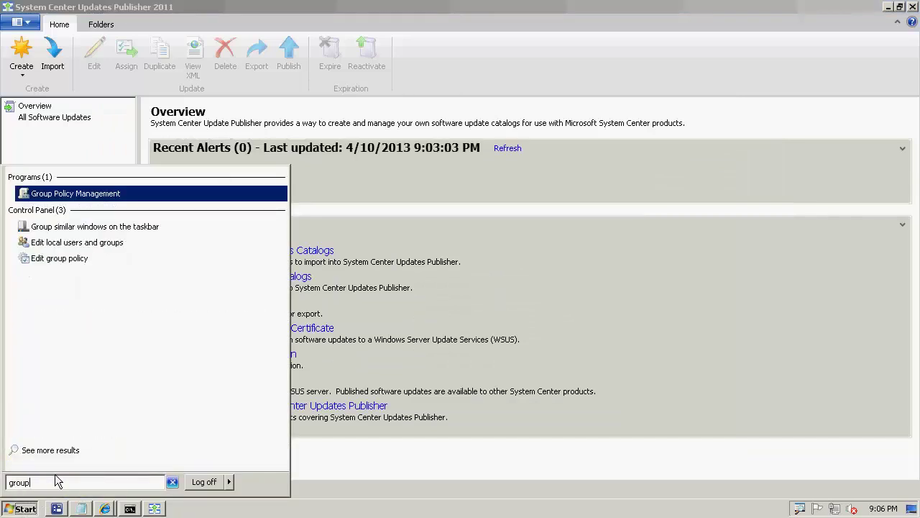
{"action": "key", "text": "Return"}
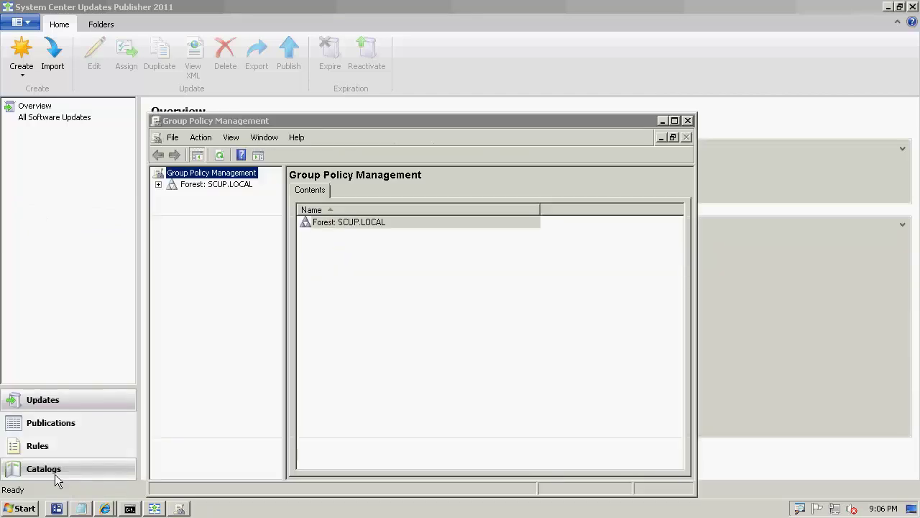
{"action": "left_click", "coordinate": [158, 185]}
{"action": "double_click", "coordinate": [208, 121]}
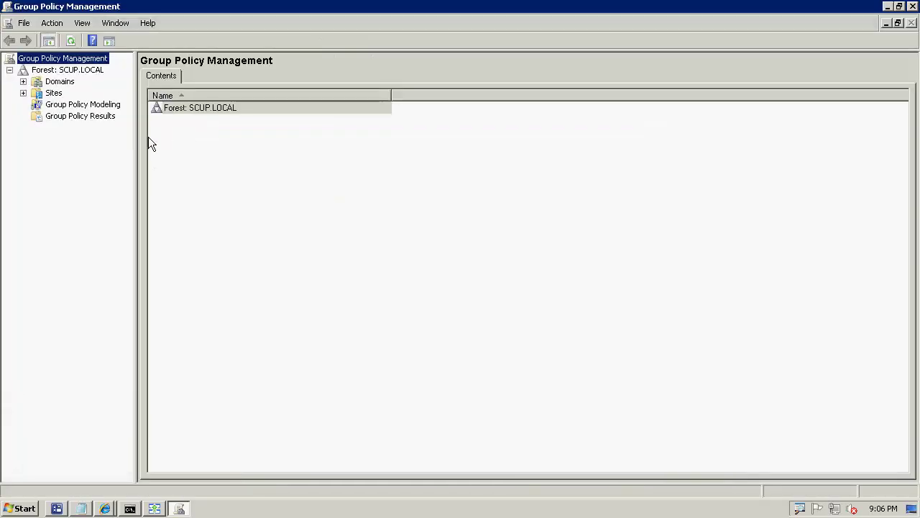
{"action": "left_click_drag", "start_coordinate": [135, 142], "coordinate": [223, 150]}
Create a group policy object named SCUP linked to the SCUP.LOCAL domain, with no source starter GPO
{"action": "left_click", "coordinate": [23, 81]}
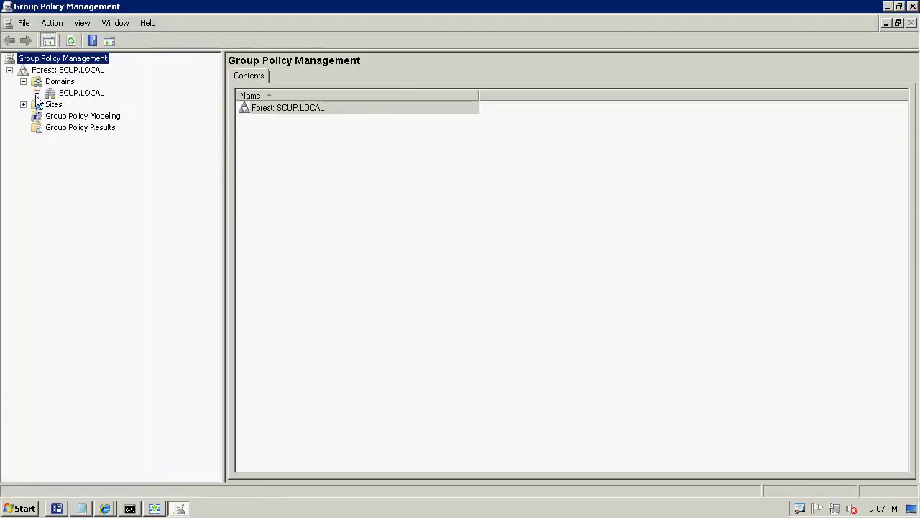
{"action": "left_click", "coordinate": [37, 92]}
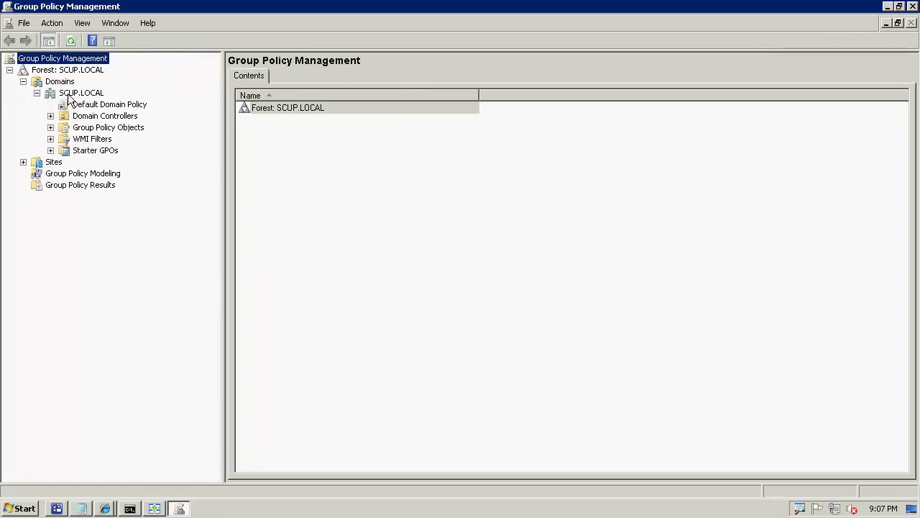
{"action": "right_click", "coordinate": [67, 93]}
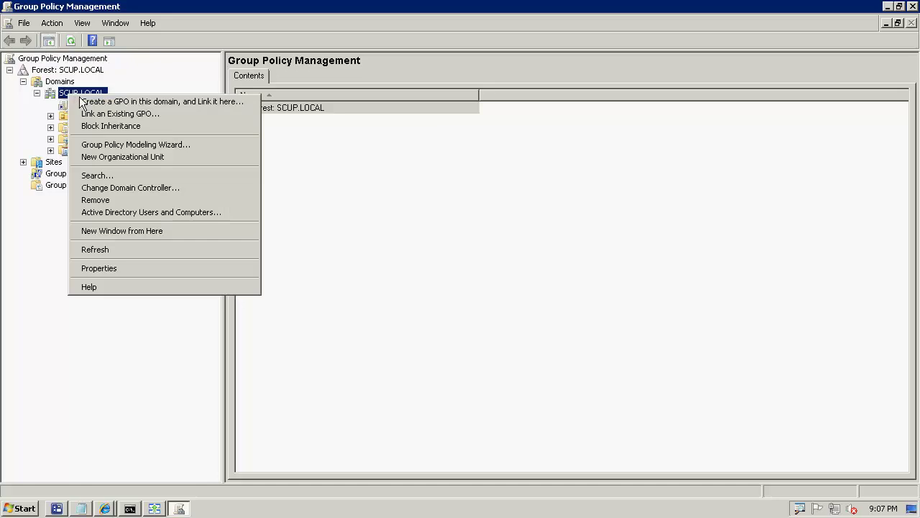
{"action": "left_click", "coordinate": [88, 102]}
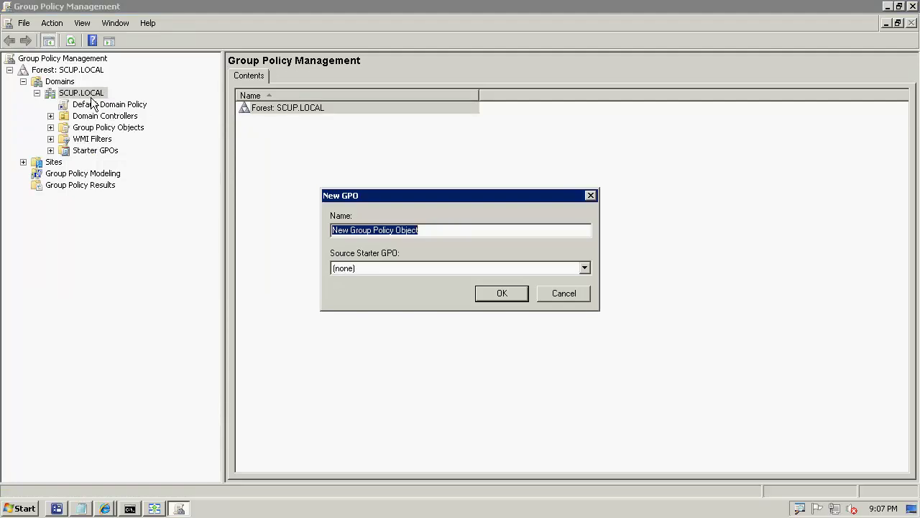
{"action": "type", "text": "SCUP"}
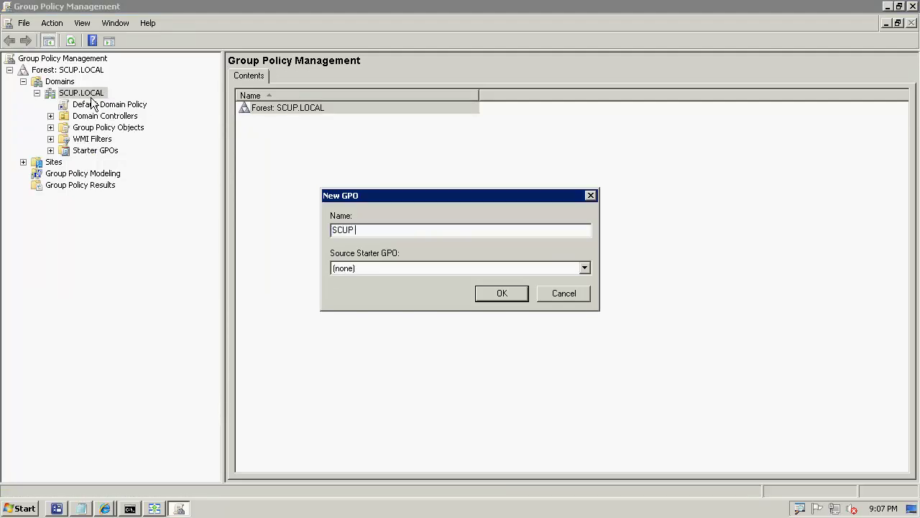
{"action": "key", "text": "Return"}
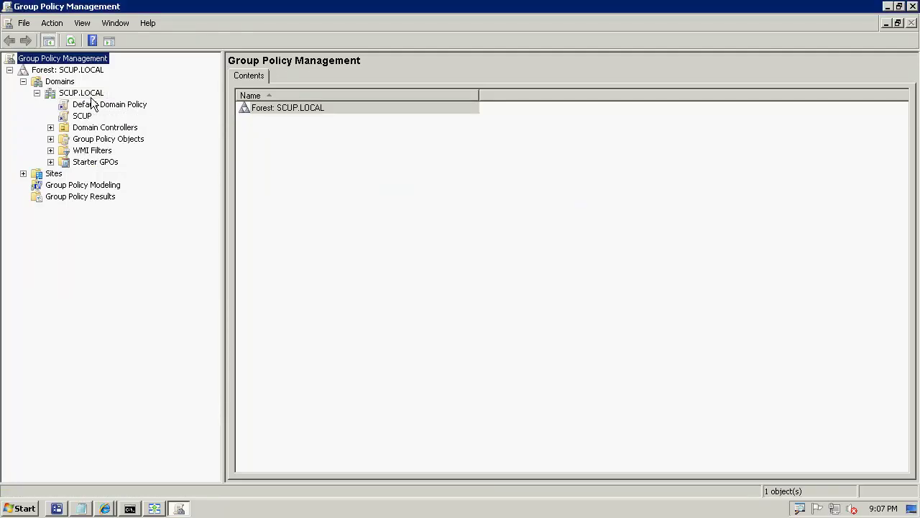
Open the SCUP policy for editing and expand Computer Configuration down to Public Key Policies under Security Settings, widening the tree pane to fit
{"action": "right_click", "coordinate": [76, 117]}
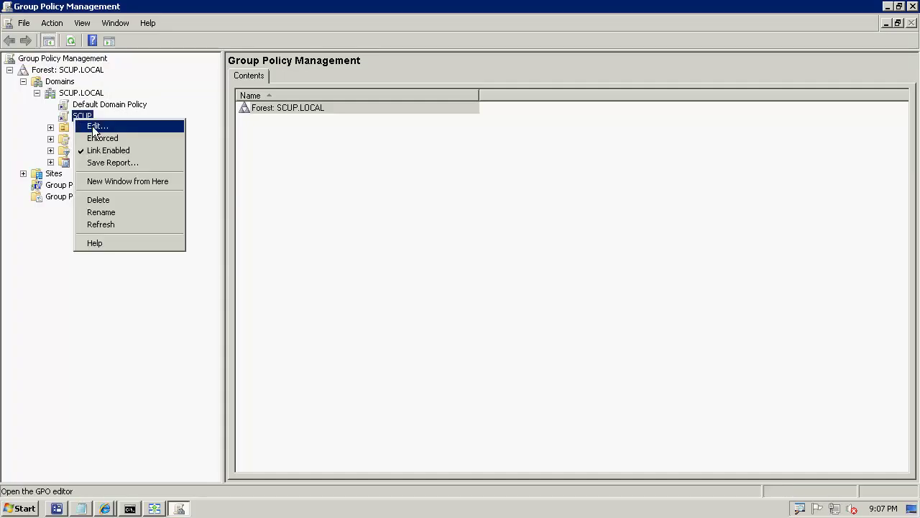
{"action": "left_click", "coordinate": [92, 126]}
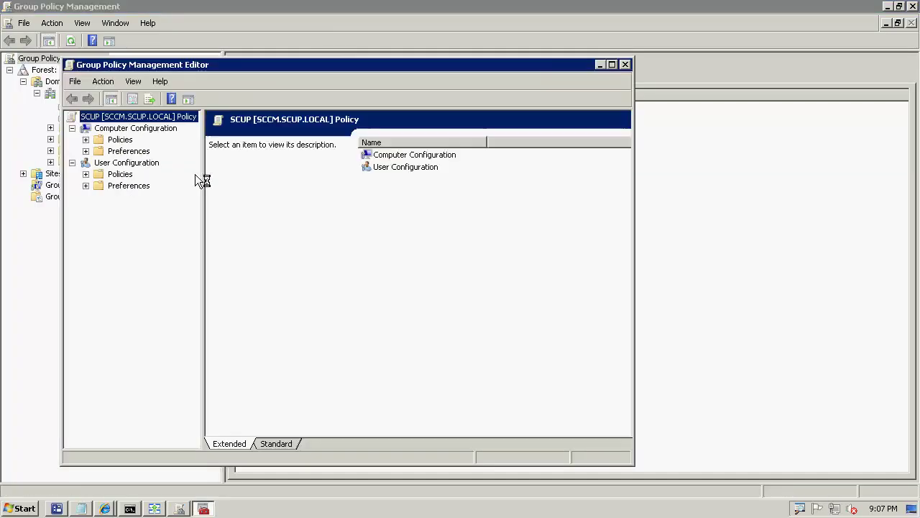
{"action": "left_click", "coordinate": [86, 139]}
{"action": "left_click", "coordinate": [99, 162]}
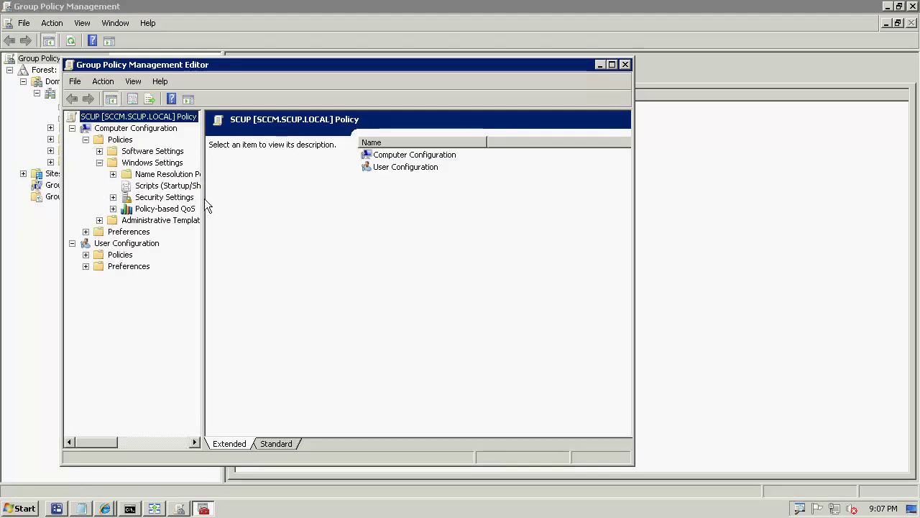
{"action": "left_click_drag", "start_coordinate": [205, 201], "coordinate": [282, 199]}
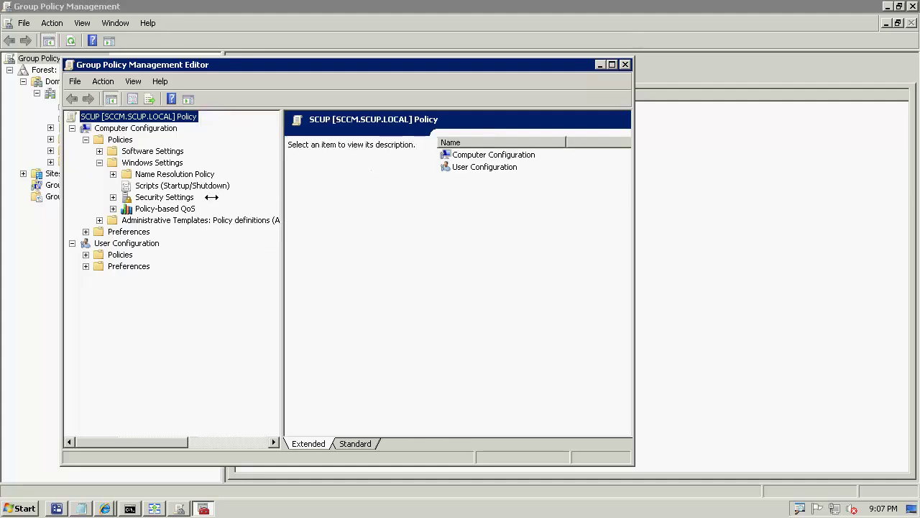
{"action": "left_click", "coordinate": [113, 197]}
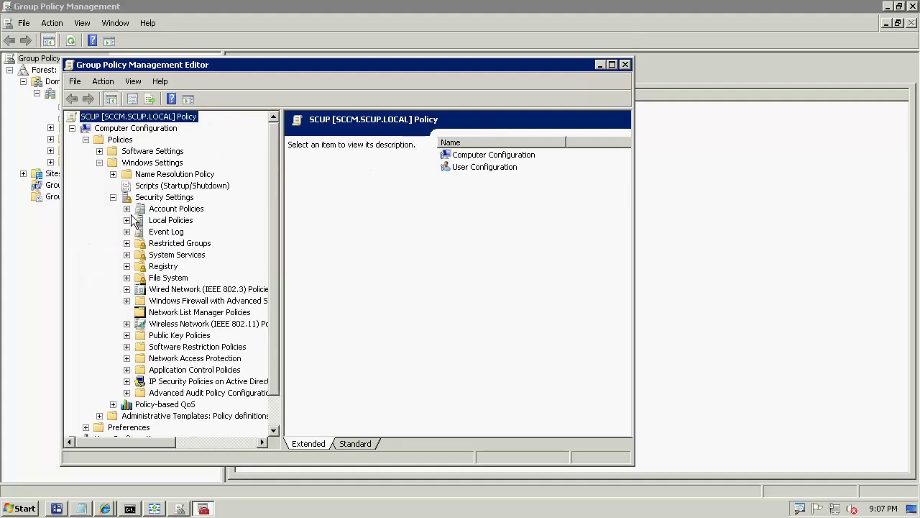
{"action": "left_click", "coordinate": [127, 335]}
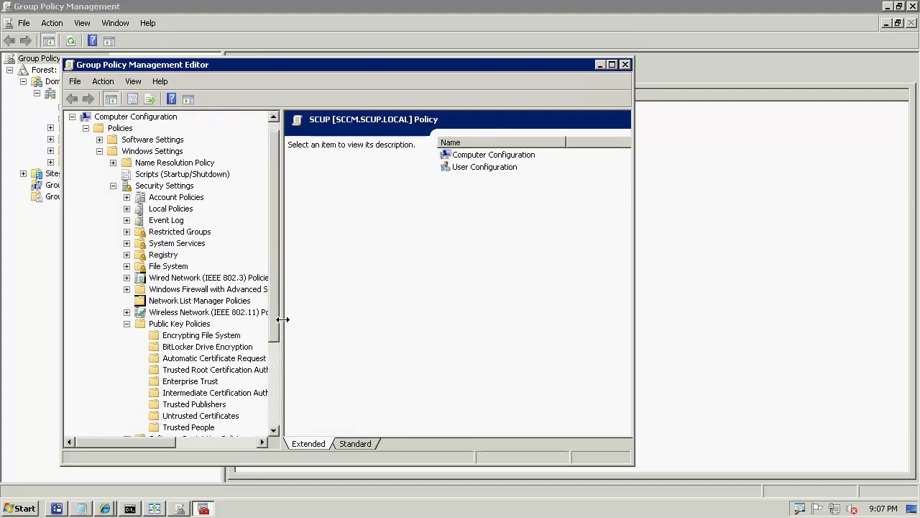
{"action": "left_click_drag", "start_coordinate": [285, 320], "coordinate": [332, 340]}
Import the WSUSCert certificate from drive C: into the policy's Trusted Root Certification Authorities store
{"action": "left_click", "coordinate": [230, 336]}
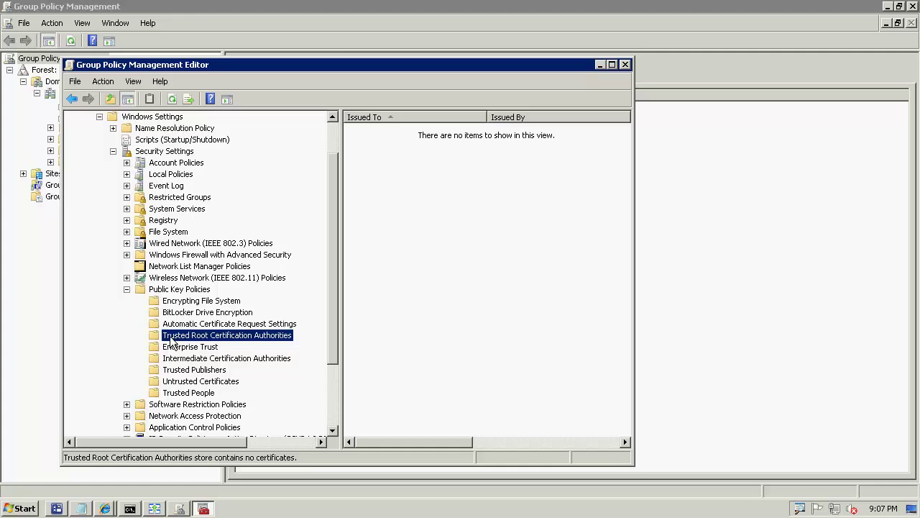
{"action": "right_click", "coordinate": [212, 341]}
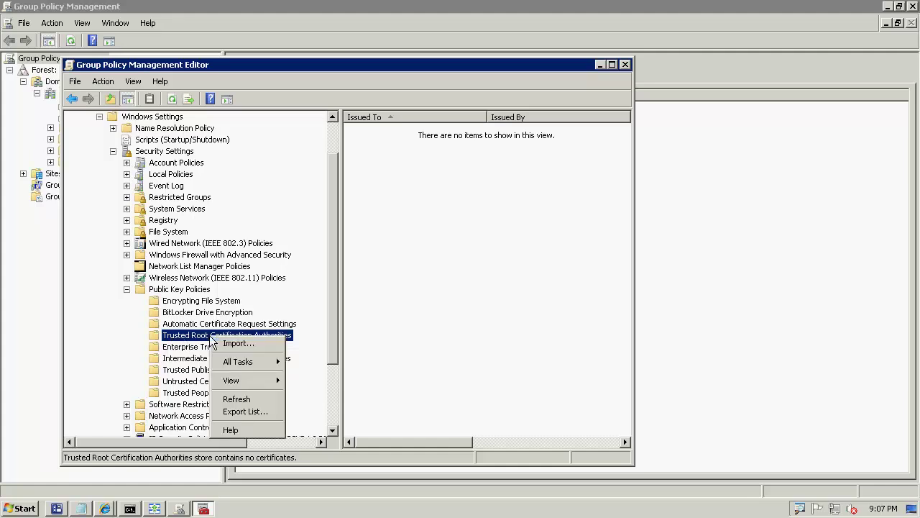
{"action": "left_click", "coordinate": [234, 344]}
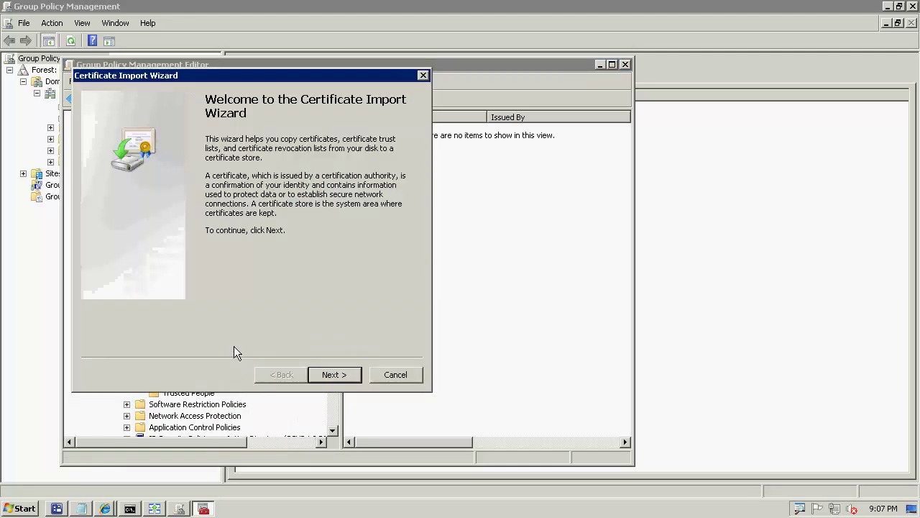
{"action": "left_click", "coordinate": [335, 375]}
{"action": "left_click", "coordinate": [367, 163]}
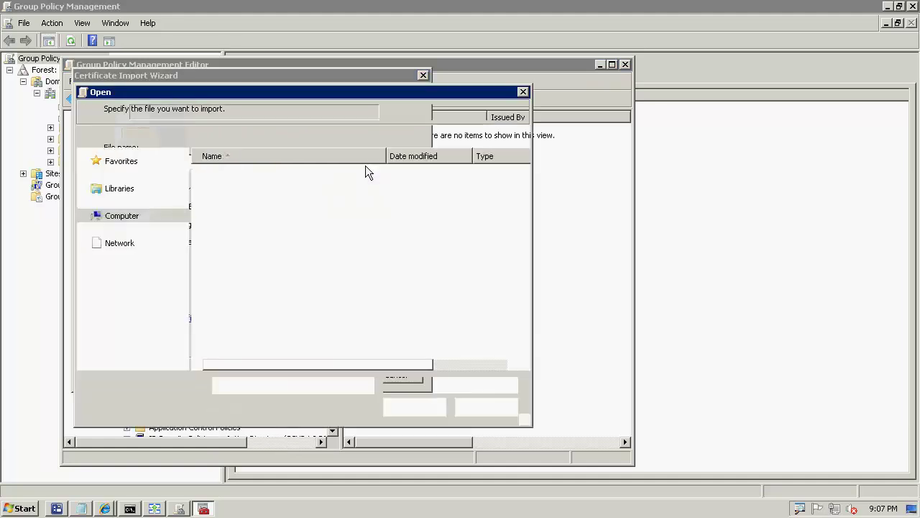
{"action": "left_click", "coordinate": [272, 333]}
{"action": "scroll", "coordinate": [263, 331], "scroll_direction": "down", "scroll_amount": 1}
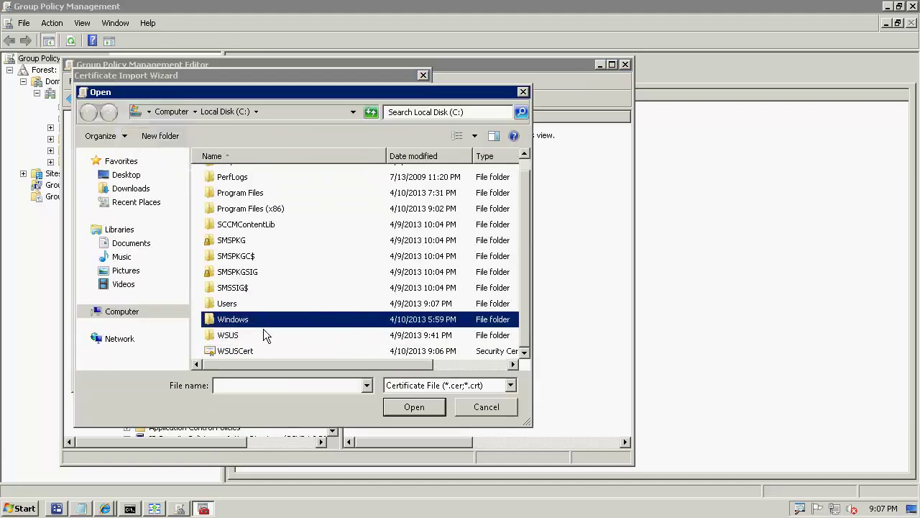
{"action": "double_click", "coordinate": [232, 351]}
{"action": "left_click", "coordinate": [335, 375]}
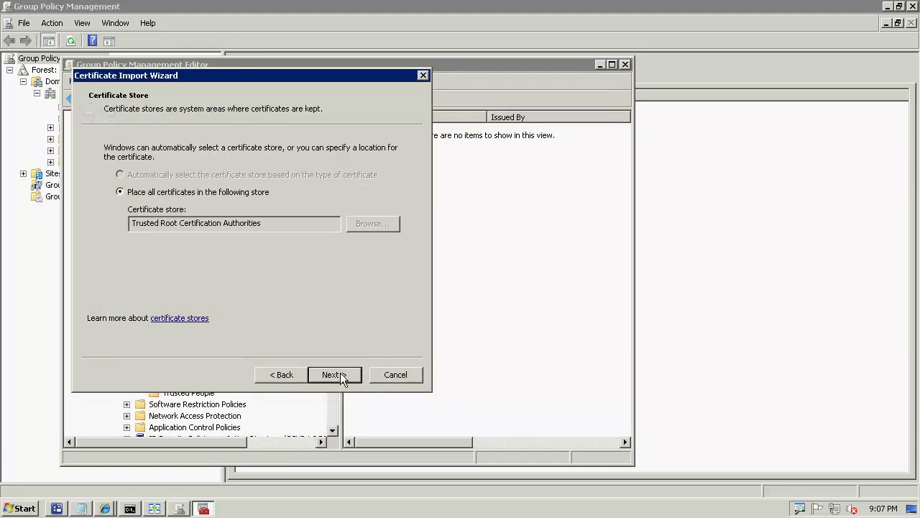
{"action": "left_click", "coordinate": [340, 372]}
{"action": "left_click", "coordinate": [335, 374]}
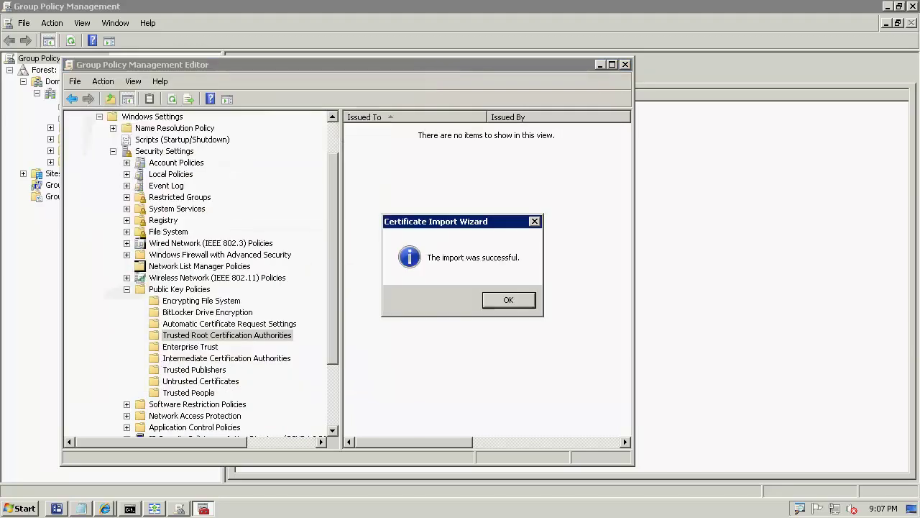
{"action": "left_click", "coordinate": [507, 302]}
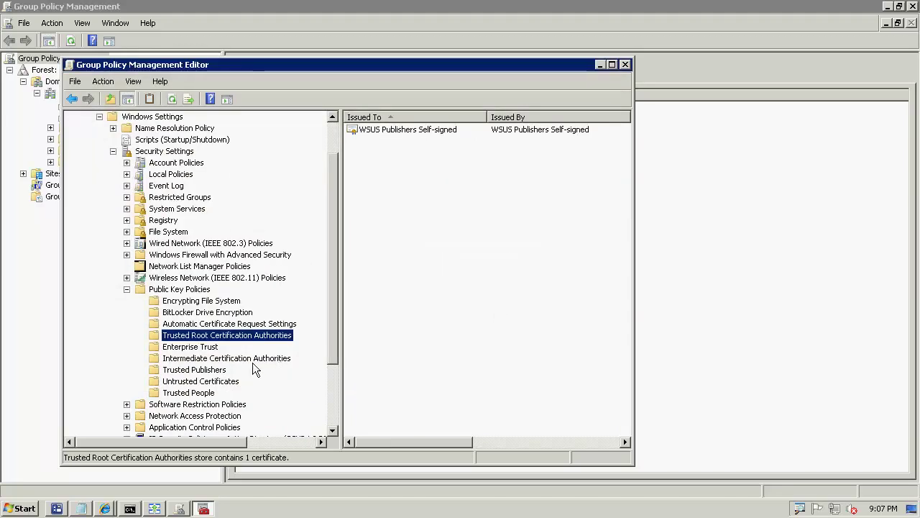
Import the WSUSCert certificate from drive C: into the policy's Trusted Publishers store
{"action": "left_click", "coordinate": [194, 371]}
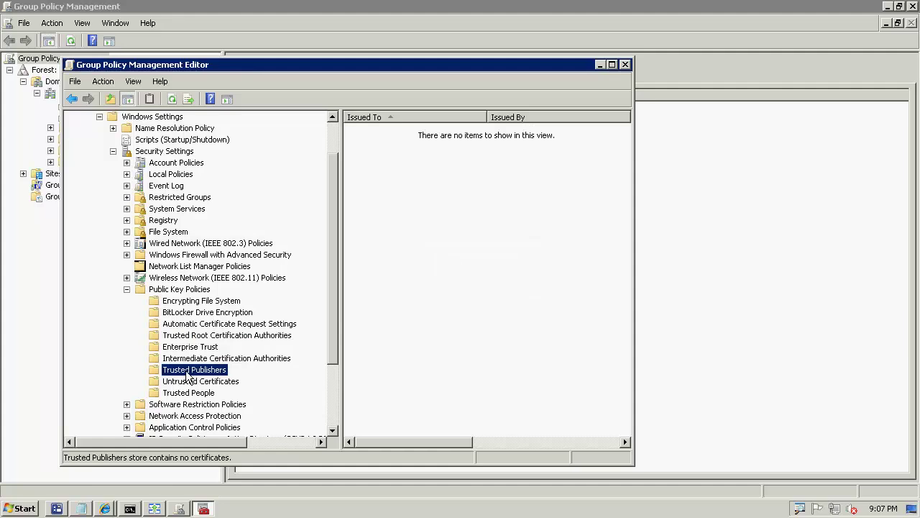
{"action": "right_click", "coordinate": [186, 374]}
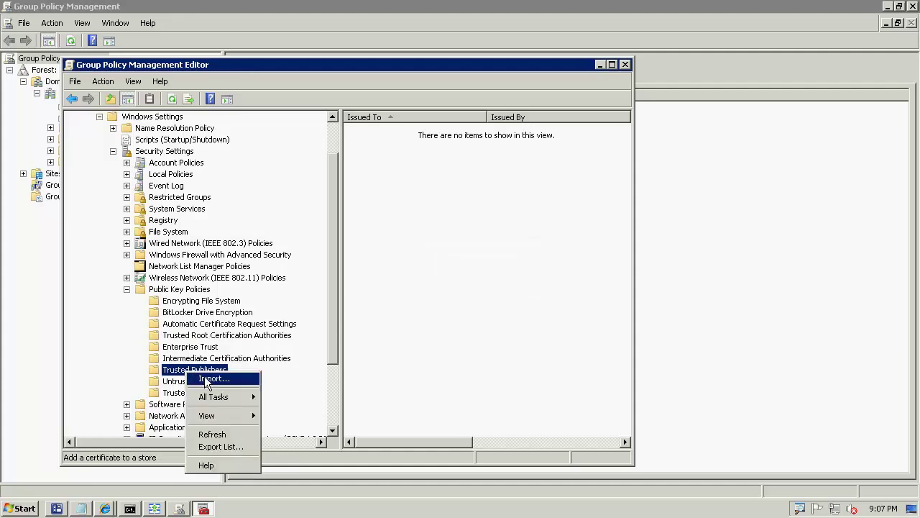
{"action": "left_click", "coordinate": [228, 378]}
{"action": "left_click", "coordinate": [334, 374]}
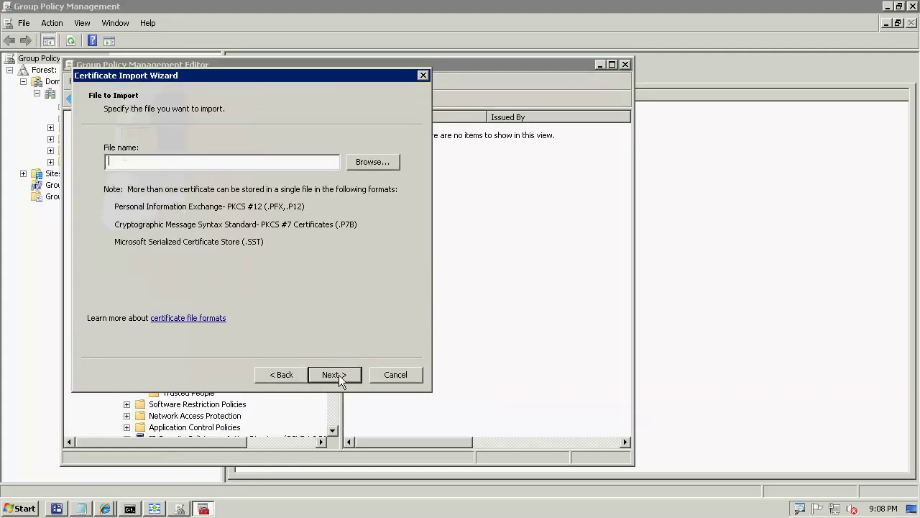
{"action": "left_click", "coordinate": [361, 166]}
{"action": "left_click", "coordinate": [257, 323]}
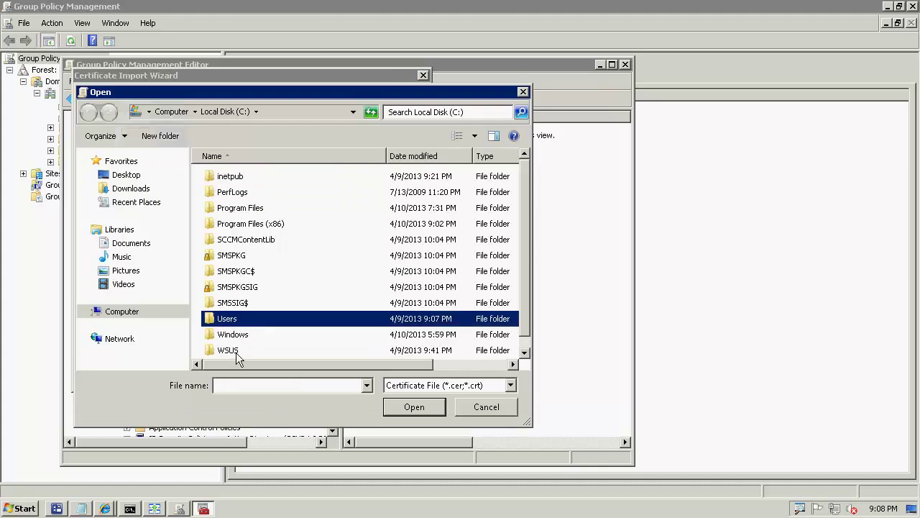
{"action": "scroll", "coordinate": [235, 353], "scroll_direction": "down", "scroll_amount": 1}
{"action": "double_click", "coordinate": [230, 355]}
{"action": "left_click", "coordinate": [335, 374]}
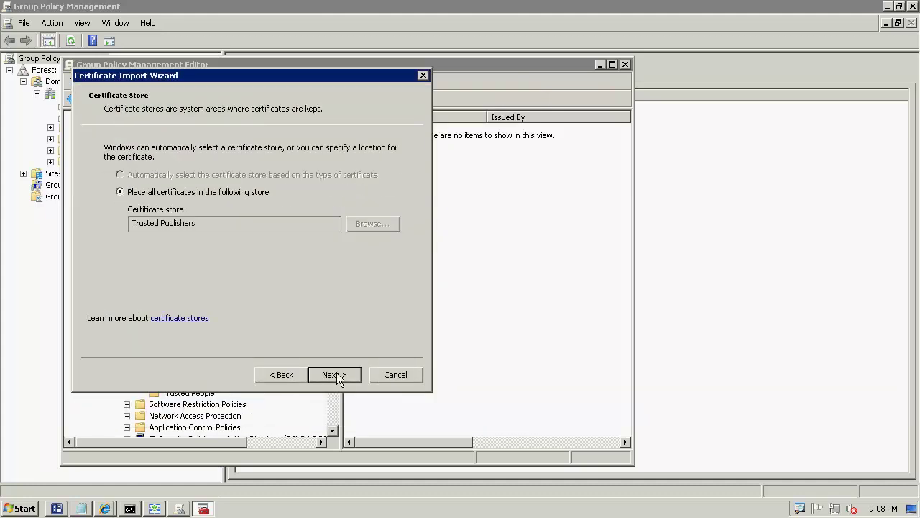
{"action": "left_click", "coordinate": [335, 374]}
{"action": "left_click", "coordinate": [338, 373]}
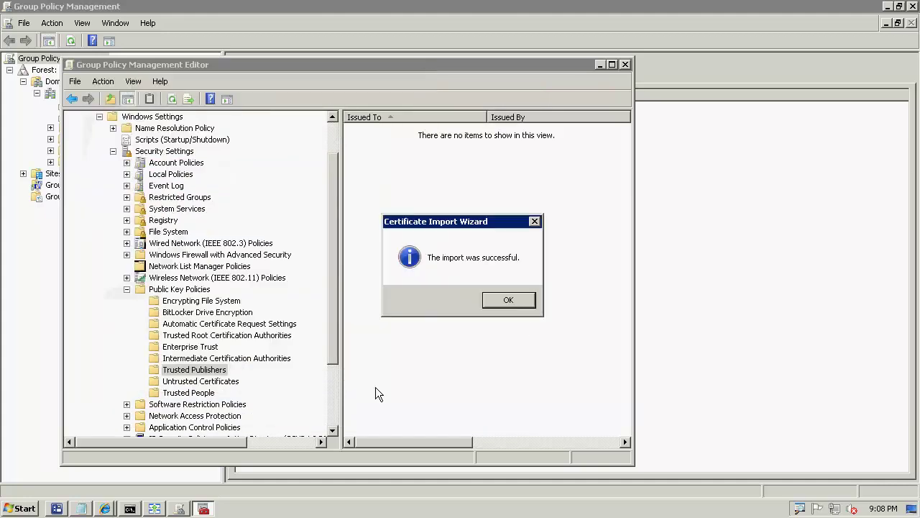
{"action": "left_click", "coordinate": [511, 300]}
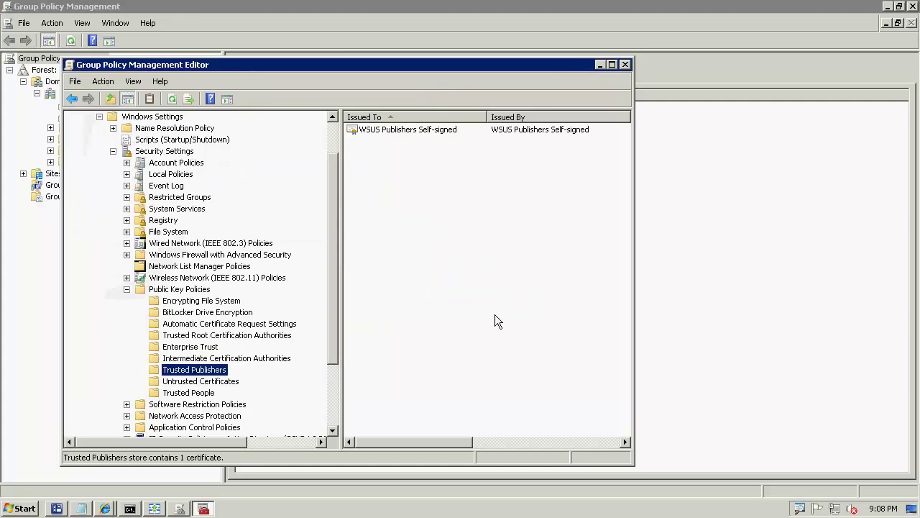
Collapse Windows Settings, show the Windows Update policies in Administrative Templates under Windows Components, and maximize the policy editor
{"action": "left_click", "coordinate": [127, 289]}
{"action": "left_click", "coordinate": [113, 165]}
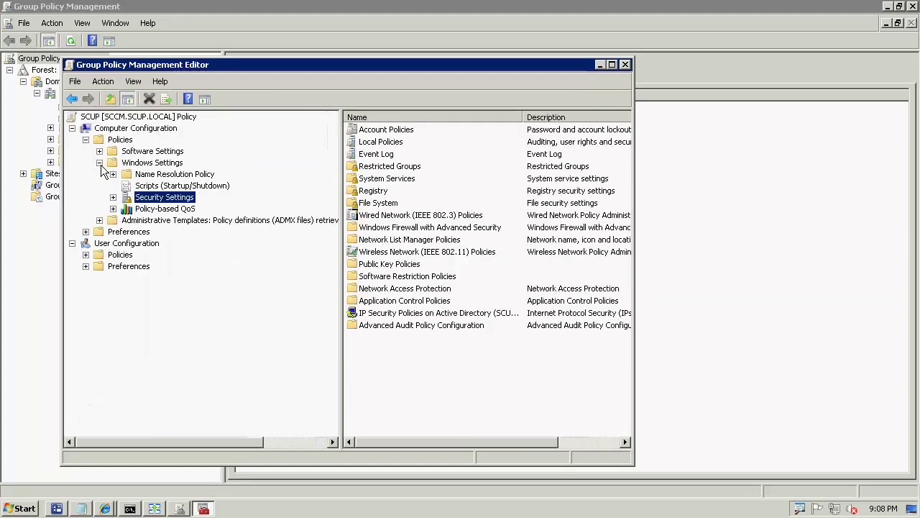
{"action": "left_click", "coordinate": [99, 163]}
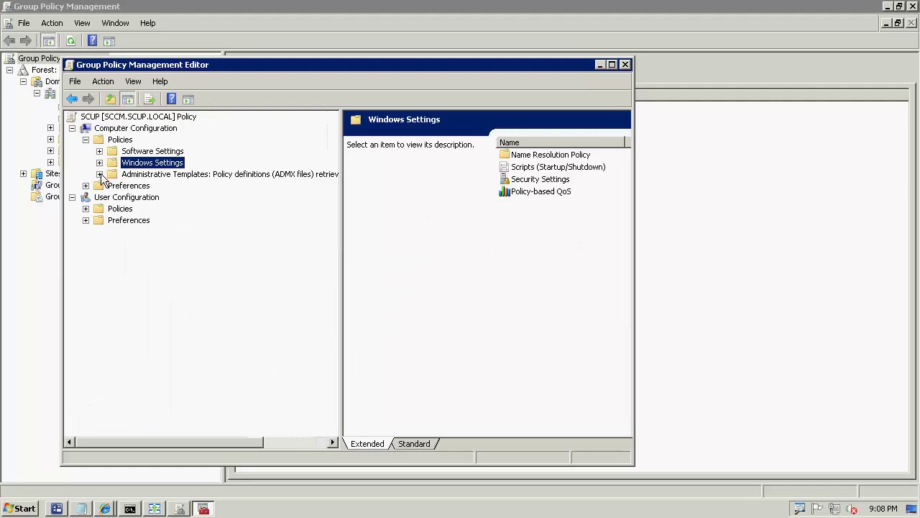
{"action": "left_click", "coordinate": [100, 174]}
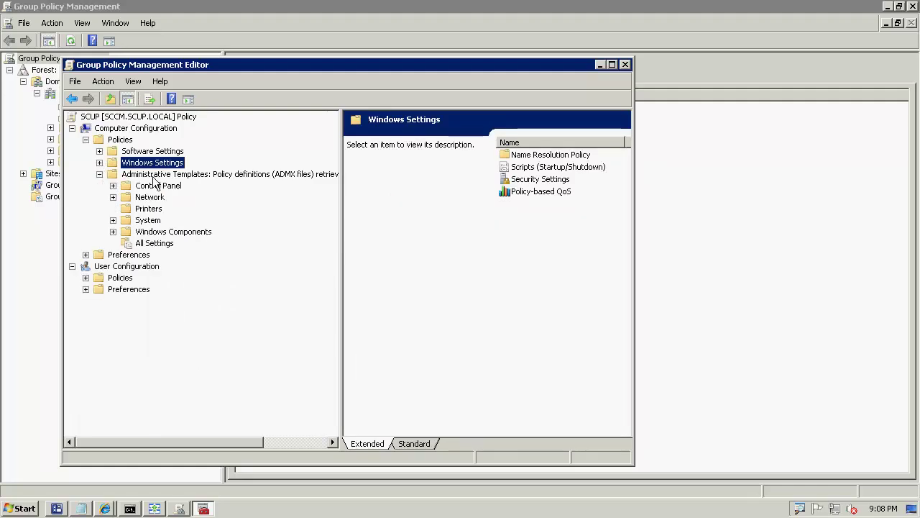
{"action": "left_click", "coordinate": [113, 232]}
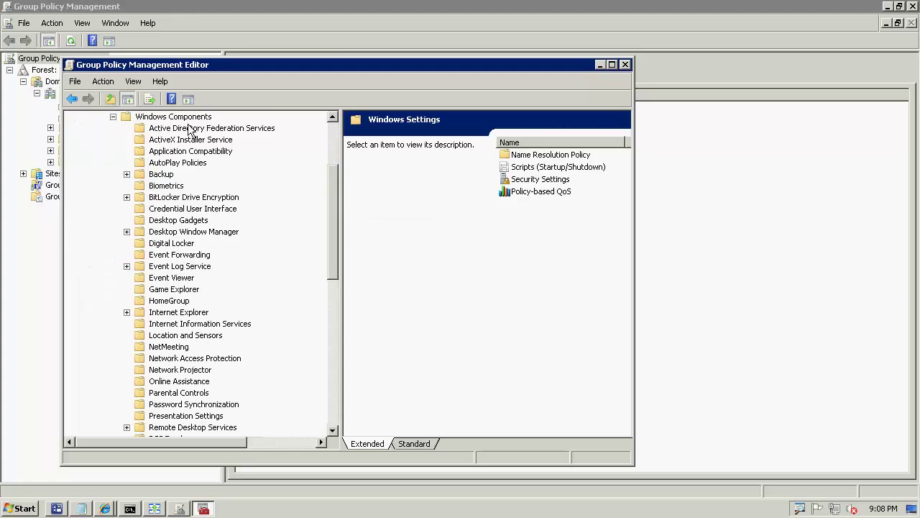
{"action": "scroll", "coordinate": [337, 271], "scroll_direction": "down", "scroll_amount": 3}
{"action": "scroll", "coordinate": [337, 316], "scroll_direction": "down", "scroll_amount": 4}
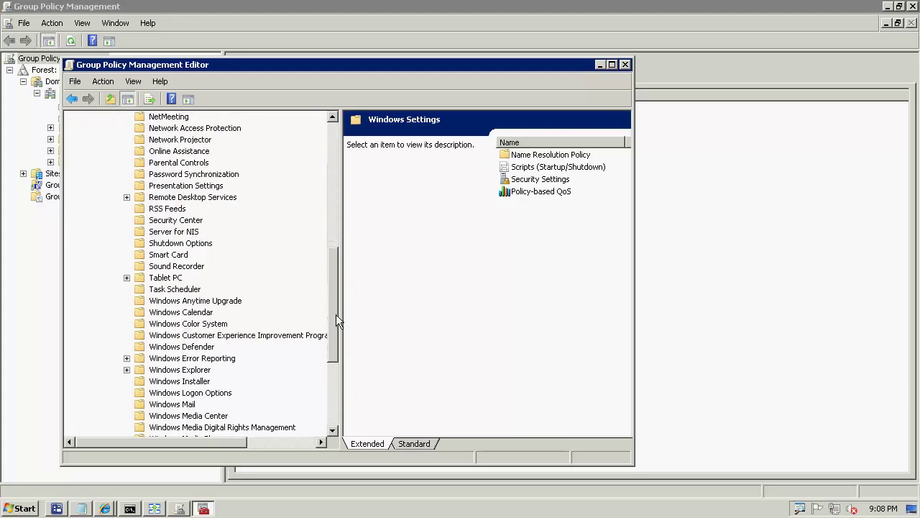
{"action": "scroll", "coordinate": [323, 410], "scroll_direction": "down", "scroll_amount": 5}
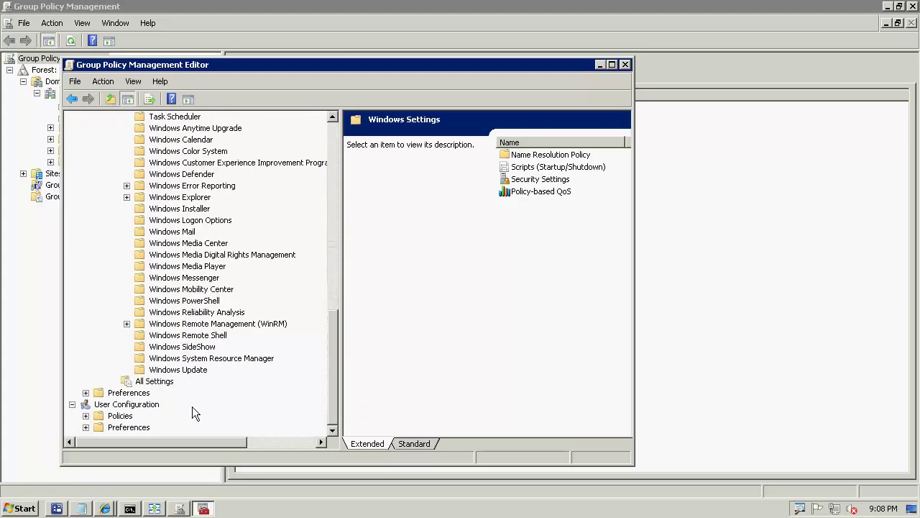
{"action": "left_click", "coordinate": [180, 369]}
{"action": "left_click", "coordinate": [612, 64]}
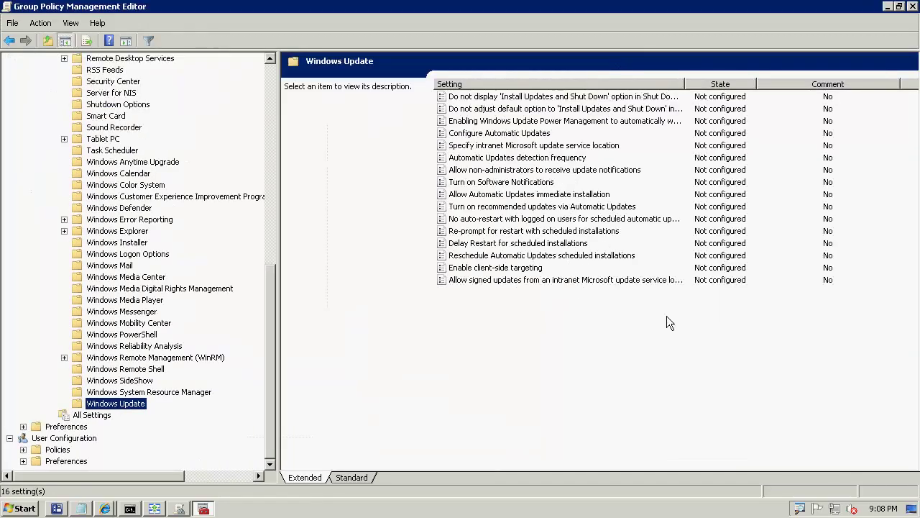
{"action": "left_click", "coordinate": [639, 311]}
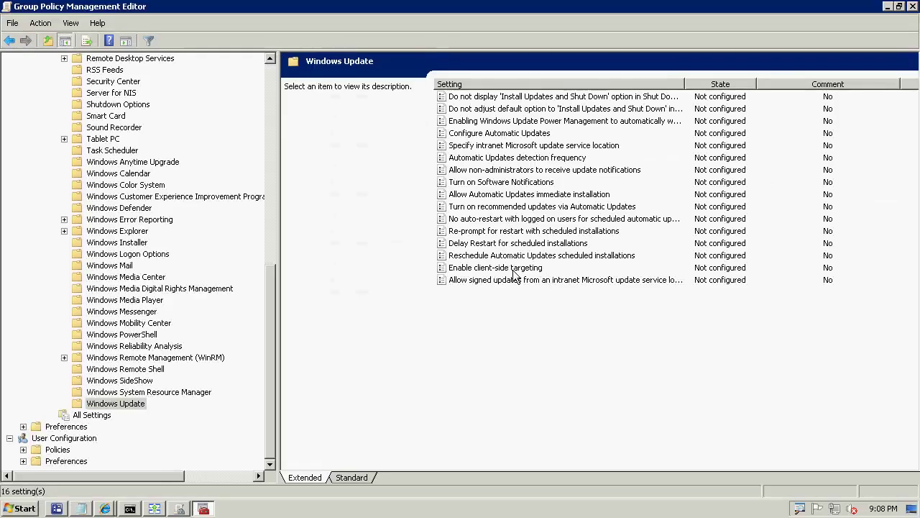
Enable the policy Allow signed updates from an intranet Microsoft update service location, and close the policy editor and Group Policy Management
{"action": "double_click", "coordinate": [521, 279]}
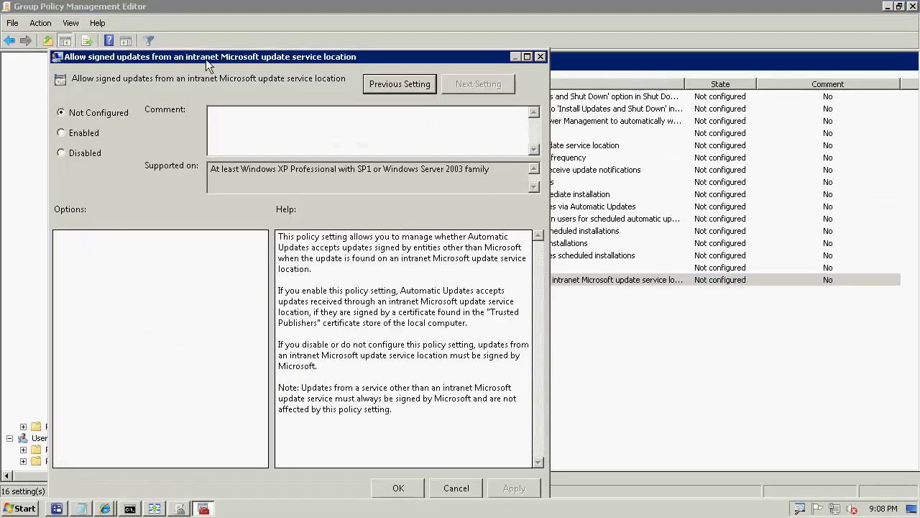
{"action": "left_click_drag", "start_coordinate": [206, 59], "coordinate": [256, 38]}
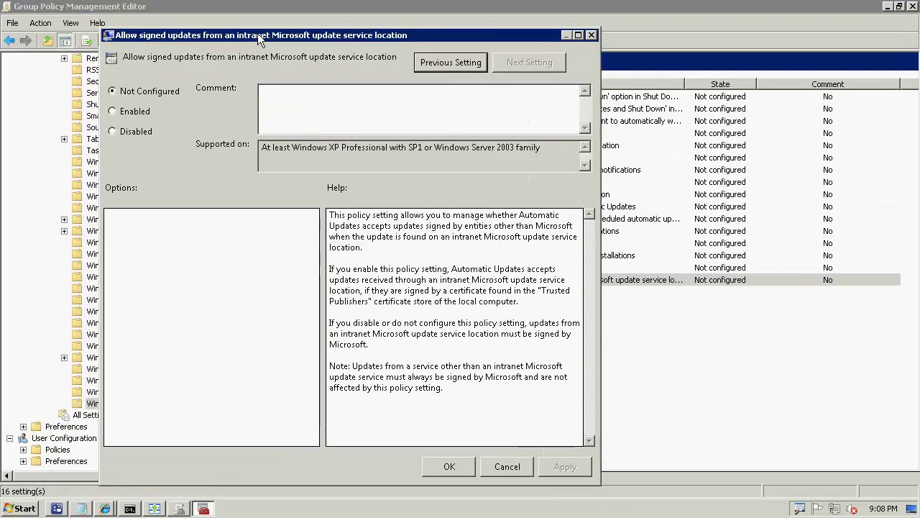
{"action": "left_click", "coordinate": [127, 112]}
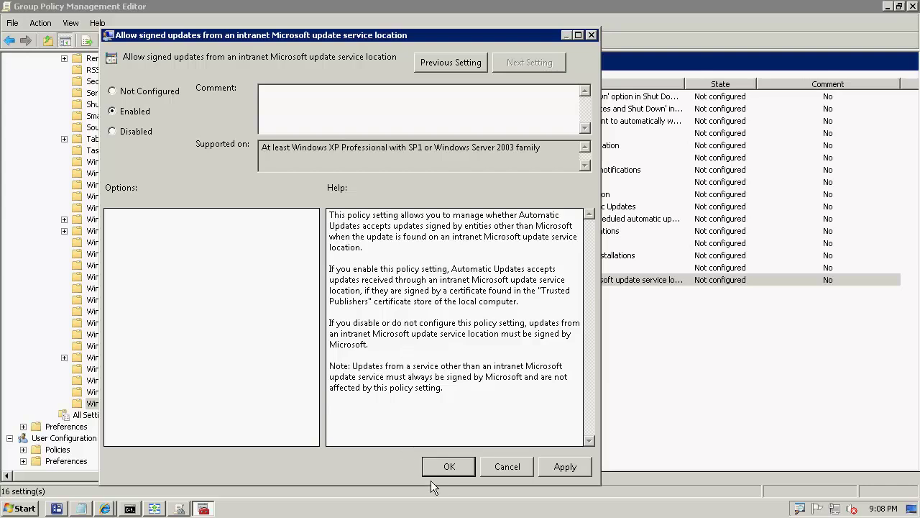
{"action": "left_click", "coordinate": [448, 466]}
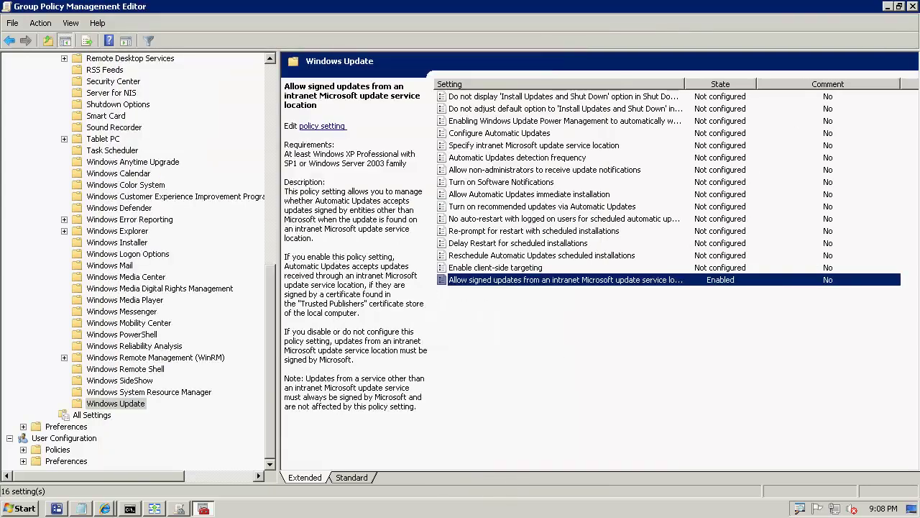
{"action": "left_click", "coordinate": [913, 6]}
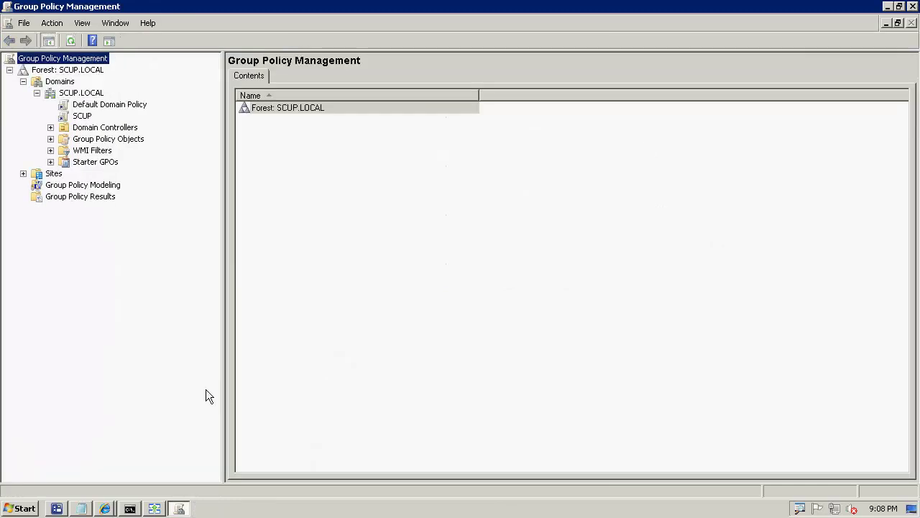
{"action": "left_click", "coordinate": [912, 7]}
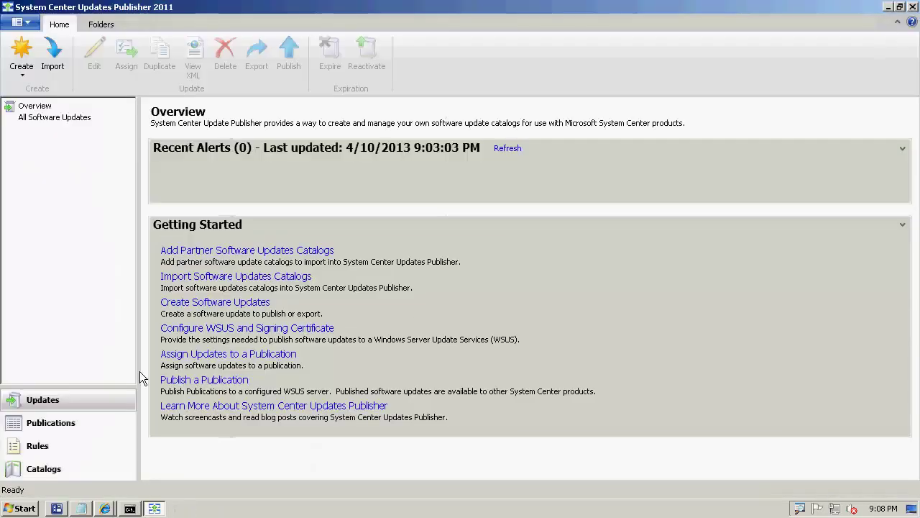
Force a group policy update with gpupdate /force at the command prompt, and close the prompt
{"action": "left_click", "coordinate": [21, 508]}
{"action": "left_click", "coordinate": [131, 509]}
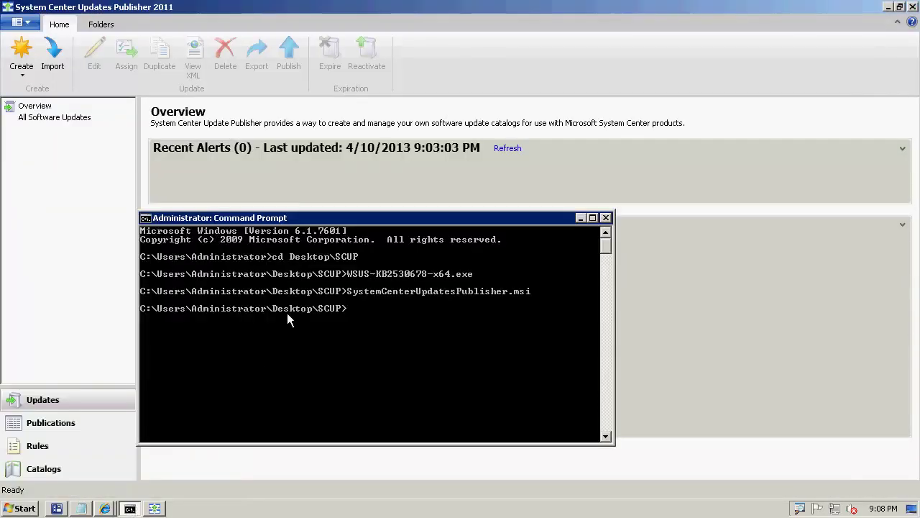
{"action": "type", "text": "gpupdate /force"}
{"action": "key", "text": "Return"}
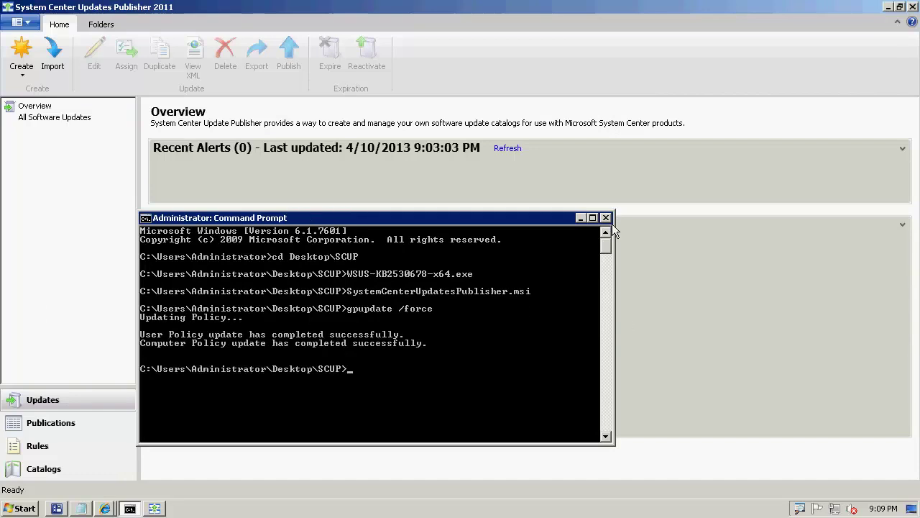
{"action": "left_click", "coordinate": [607, 217]}
Start an empty management console with mmc and add the Certificates snap-in for the computer account on the local computer
{"action": "left_click", "coordinate": [29, 508]}
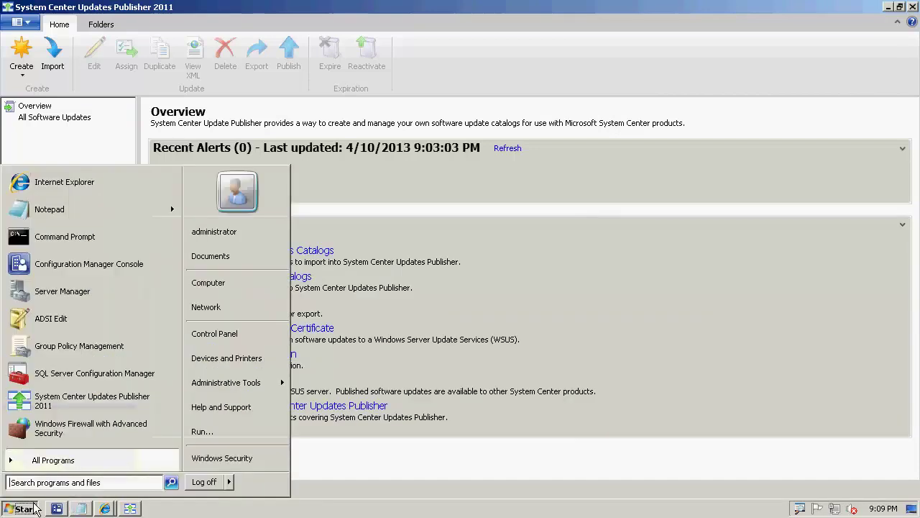
{"action": "type", "text": "mmc"}
{"action": "key", "text": "Return"}
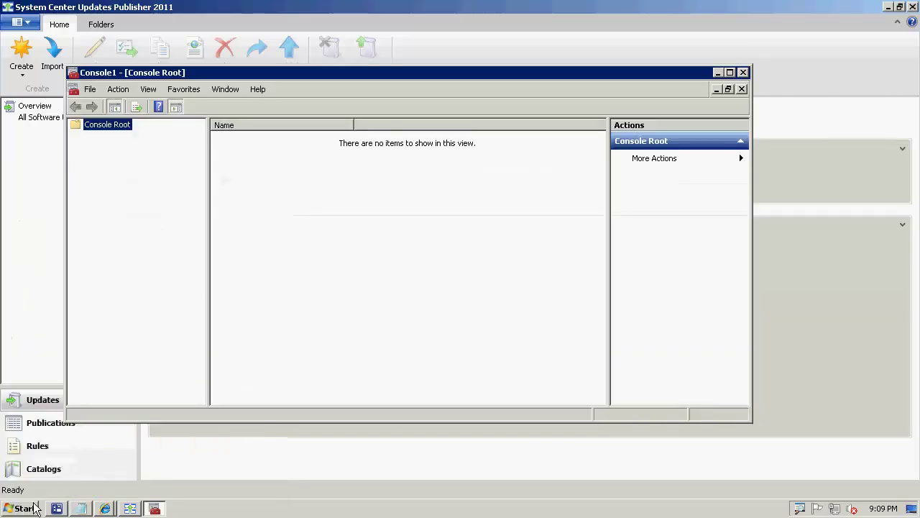
{"action": "left_click", "coordinate": [90, 88]}
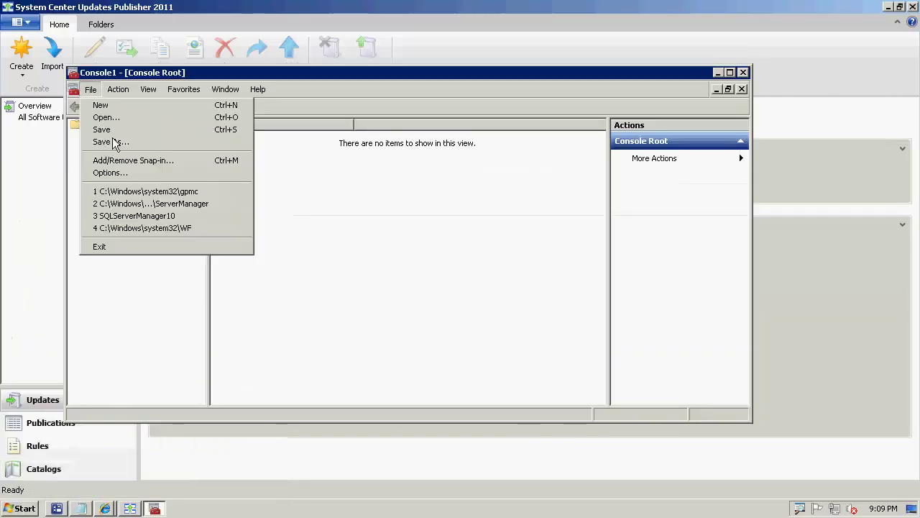
{"action": "left_click", "coordinate": [118, 162]}
{"action": "left_click", "coordinate": [233, 230]}
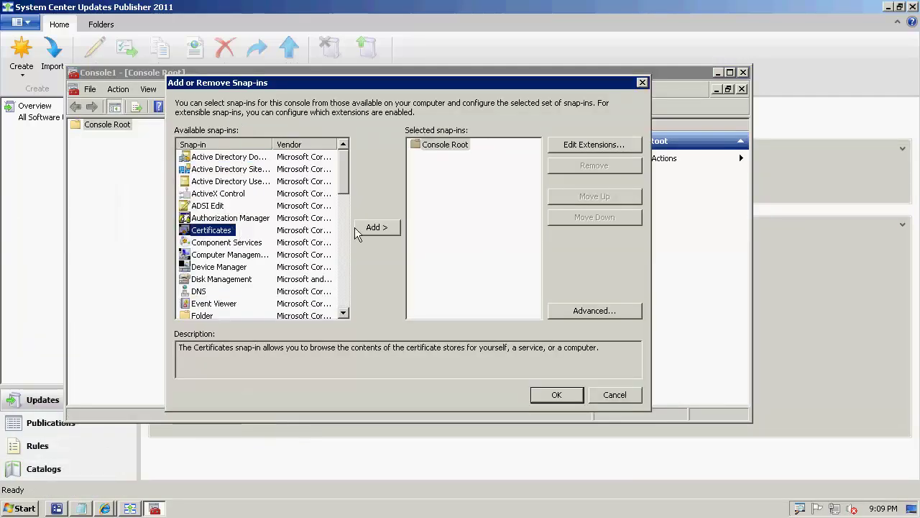
{"action": "left_click", "coordinate": [370, 229]}
{"action": "left_click", "coordinate": [264, 175]}
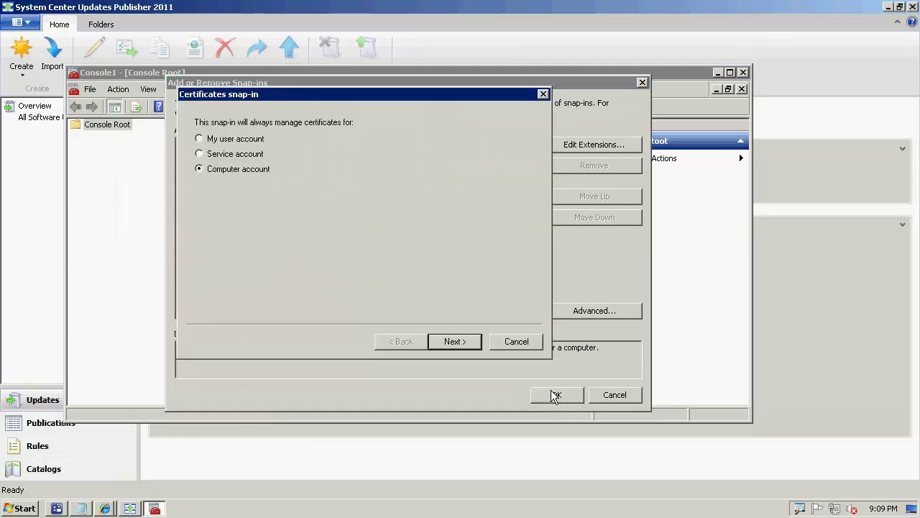
{"action": "left_click", "coordinate": [456, 341]}
{"action": "left_click", "coordinate": [455, 340]}
{"action": "left_click", "coordinate": [556, 394]}
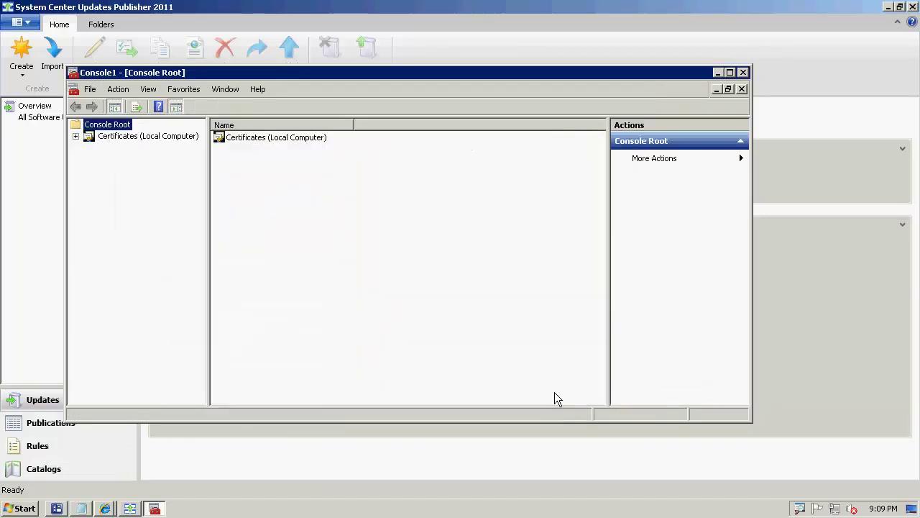
Check the local computer's Trusted Root Certification Authorities certificates for the WSUS Publishers Self-signed certificate
{"action": "left_click", "coordinate": [76, 136]}
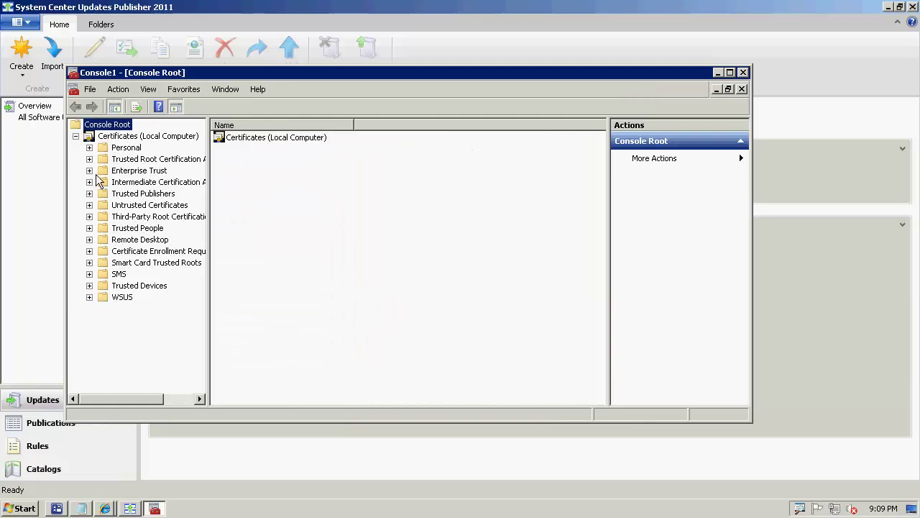
{"action": "left_click", "coordinate": [89, 159]}
{"action": "left_click", "coordinate": [145, 170]}
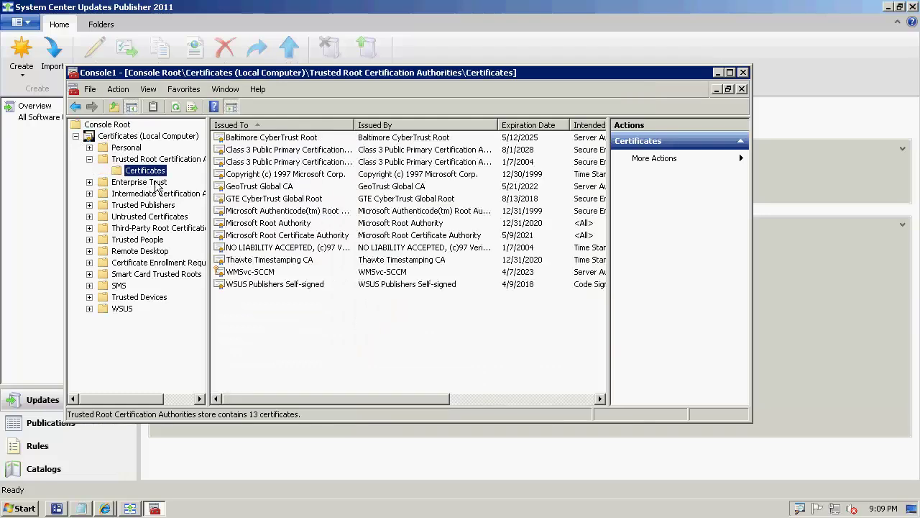
{"action": "left_click", "coordinate": [293, 284]}
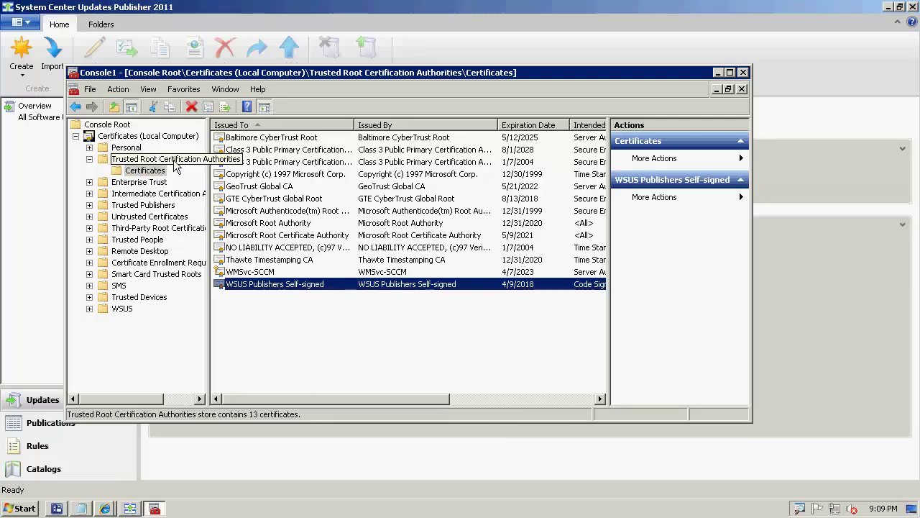
Check the Trusted People and Trusted Publishers stores for the WSUS signing certificate, and close the console without saving it
{"action": "left_click", "coordinate": [90, 239]}
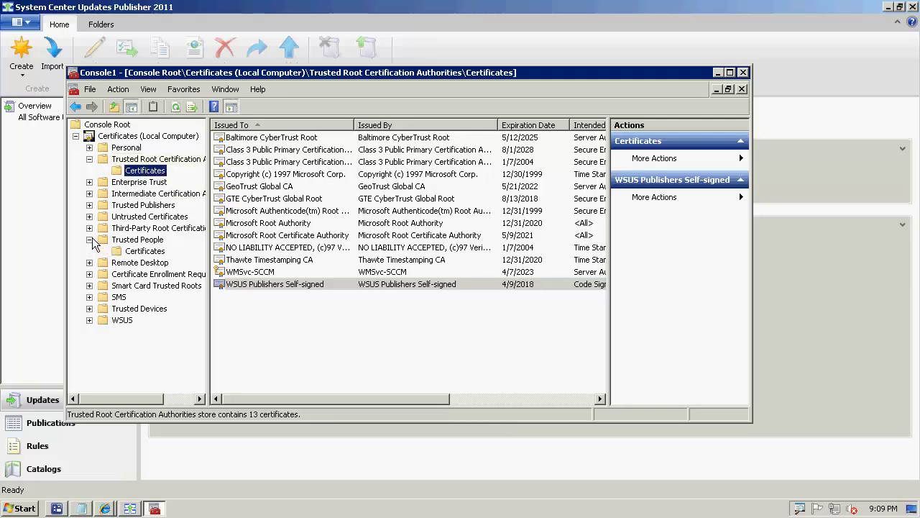
{"action": "left_click", "coordinate": [137, 251]}
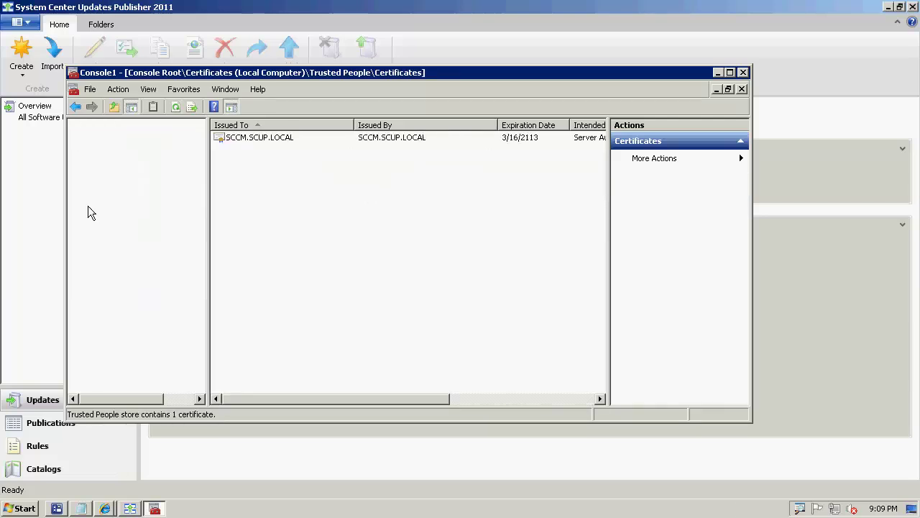
{"action": "left_click", "coordinate": [136, 216]}
{"action": "left_click", "coordinate": [295, 138]}
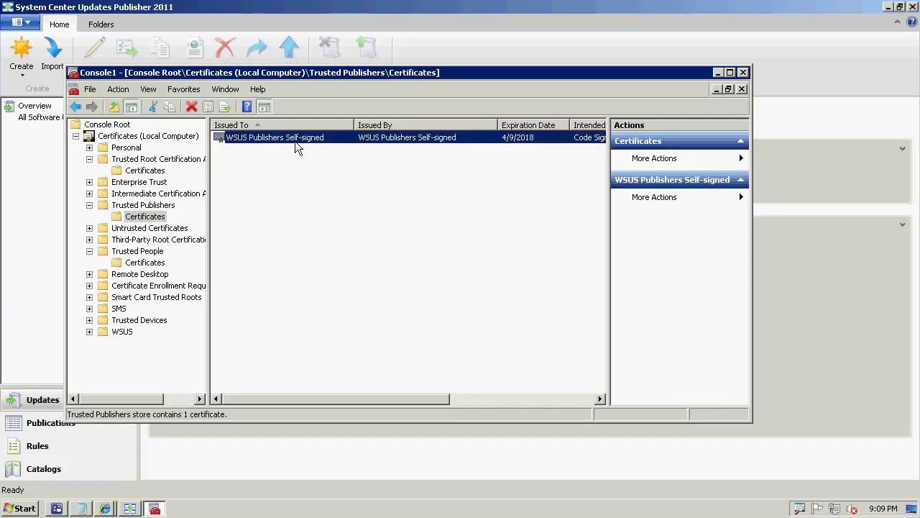
{"action": "left_click", "coordinate": [743, 72]}
{"action": "left_click", "coordinate": [416, 281]}
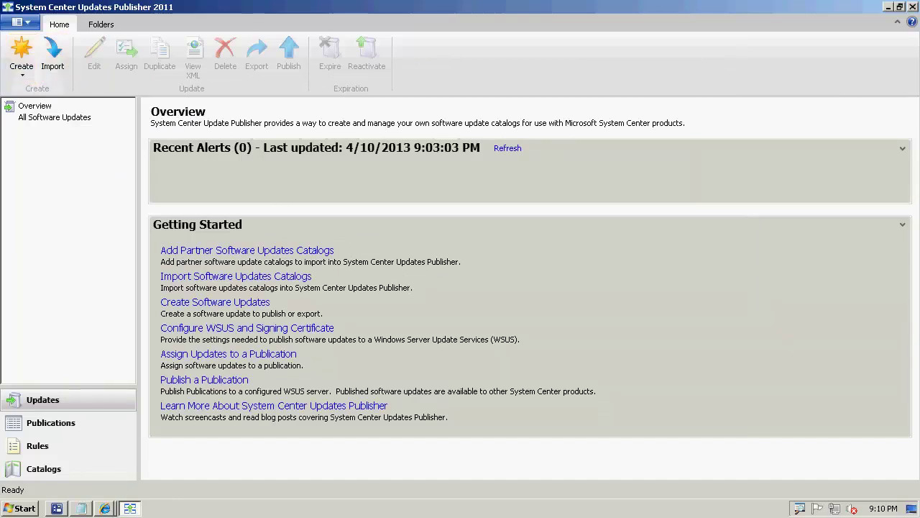
Show the Catalogs workspace in System Center Updates Publisher
{"action": "left_click", "coordinate": [35, 469]}
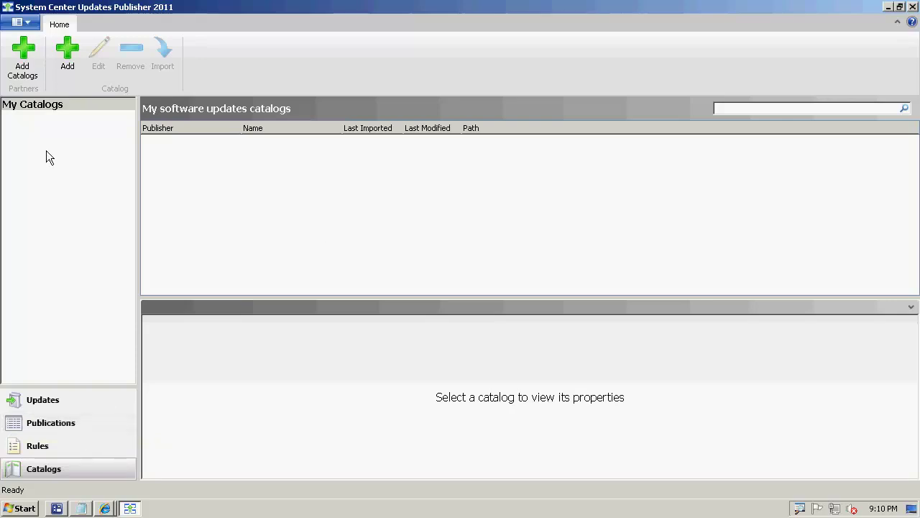
{"action": "left_click", "coordinate": [18, 54]}
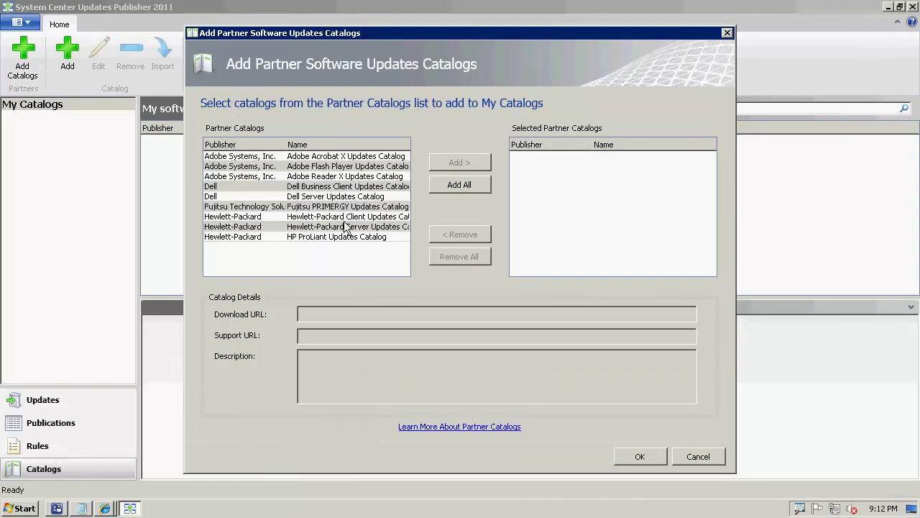
{"action": "left_click", "coordinate": [260, 160]}
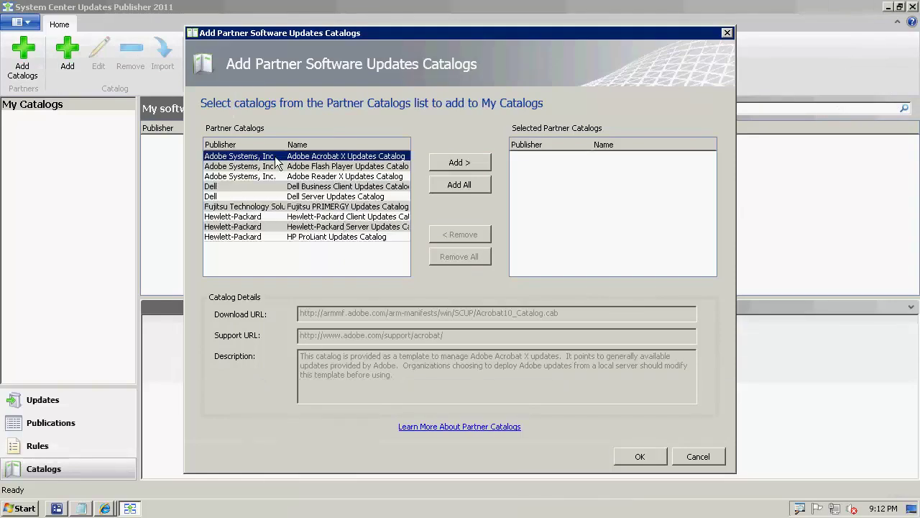
{"action": "left_click", "coordinate": [456, 163]}
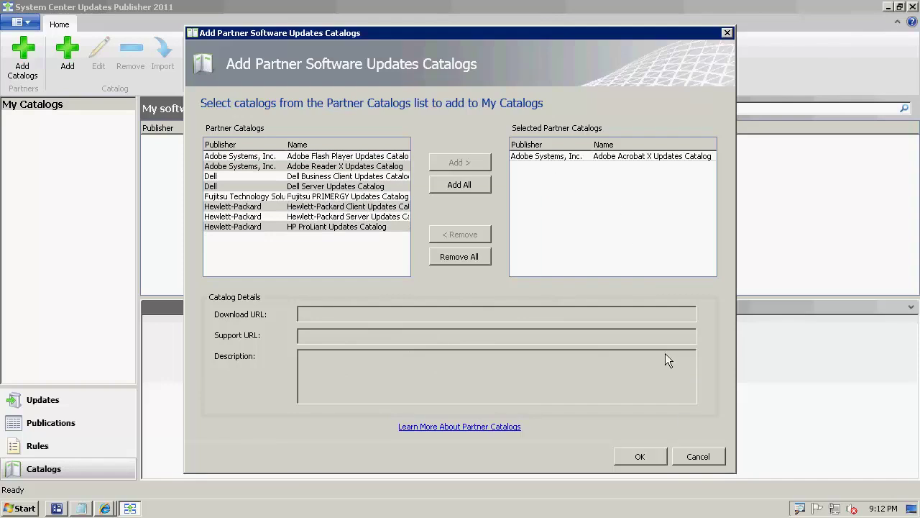
{"action": "left_click", "coordinate": [693, 455]}
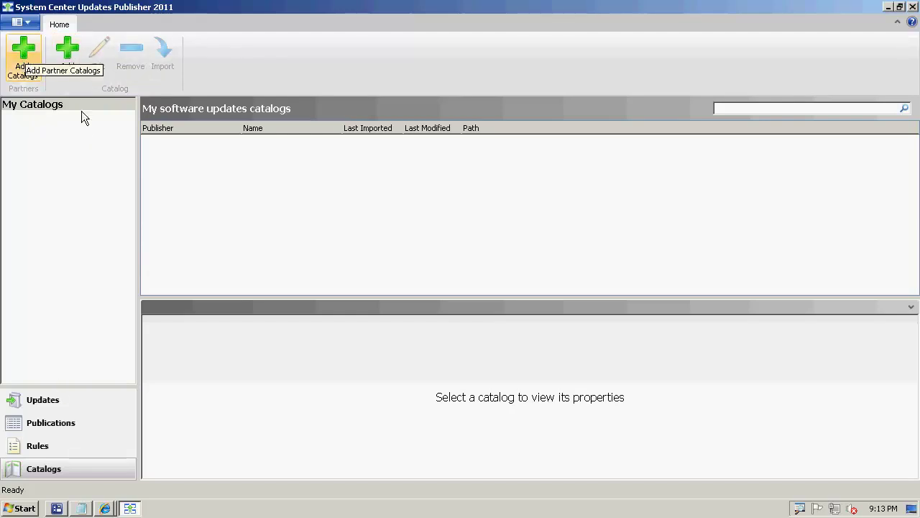
{"action": "left_click", "coordinate": [65, 44]}
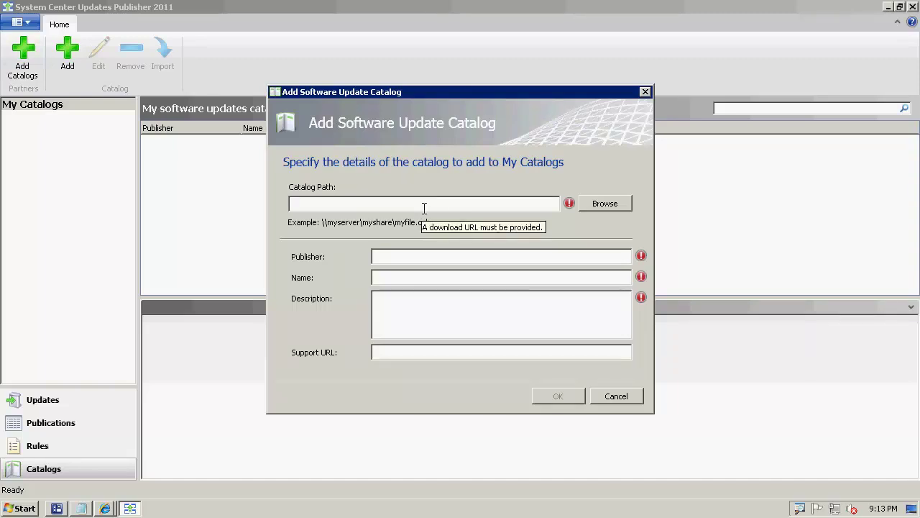
{"action": "type", "text": "Patch My PC SCUP Catalog"}
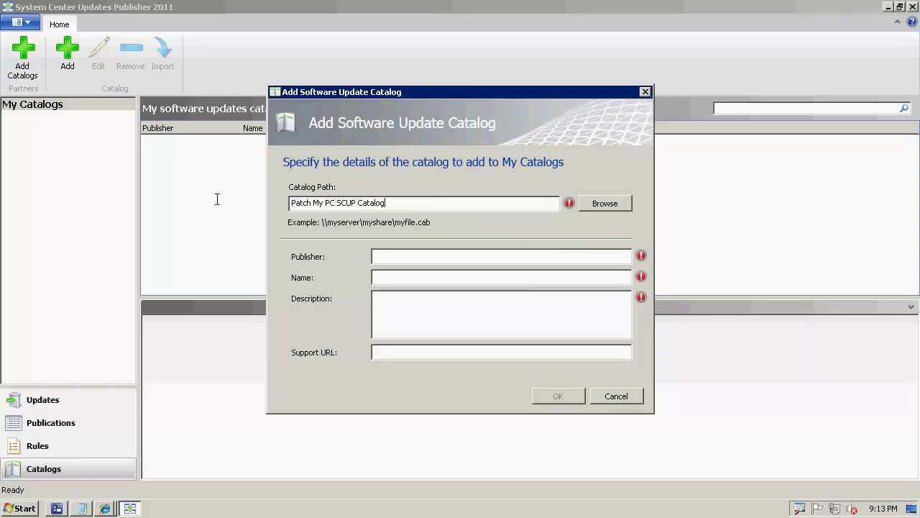
{"action": "key", "text": "ctrl+a"}
{"action": "key", "text": "BackSpace"}
{"action": "type", "text": "http://patchmypc.net/scupcatalog/subscribers/scupdemocatalog/PatchMyPC.cab"}
{"action": "left_click_drag", "start_coordinate": [220, 208], "coordinate": [172, 213]}
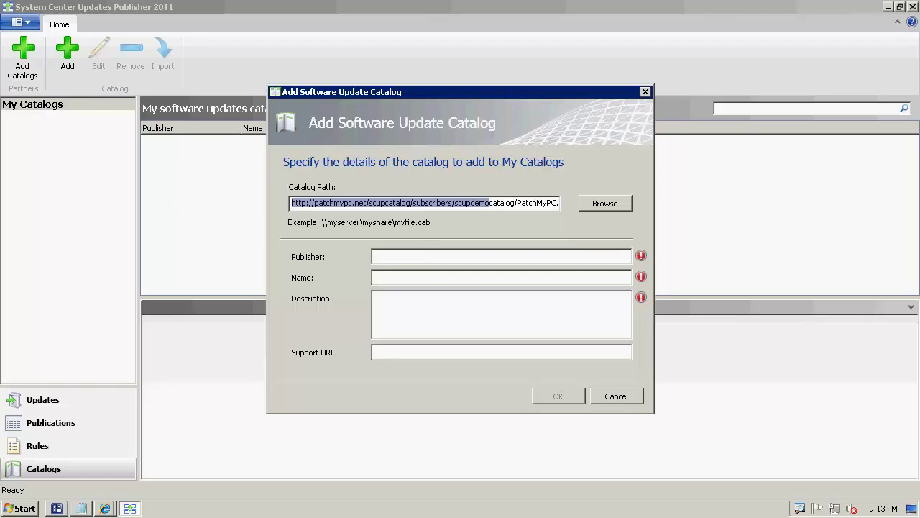
Set the catalog's publisher to "Patch My PC, LLC" and its name to "Patch My PC SCUP Catalog"
{"action": "left_click", "coordinate": [436, 255]}
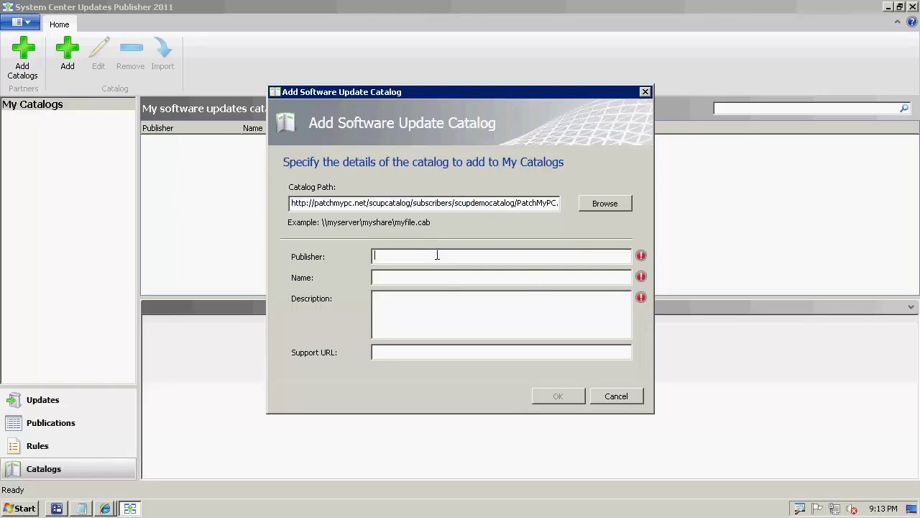
{"action": "type", "text": "http://patchmypc.net/scupcatalog/subscribers/scupdemocatalog/PatchMyPC.cab"}
{"action": "key", "text": "ctrl+z"}
{"action": "type", "text": "Patc"}
{"action": "key", "text": "ctrl+a"}
{"action": "key", "text": "ctrl+c"}
{"action": "key", "text": "Tab"}
{"action": "key", "text": "ctrl+v"}
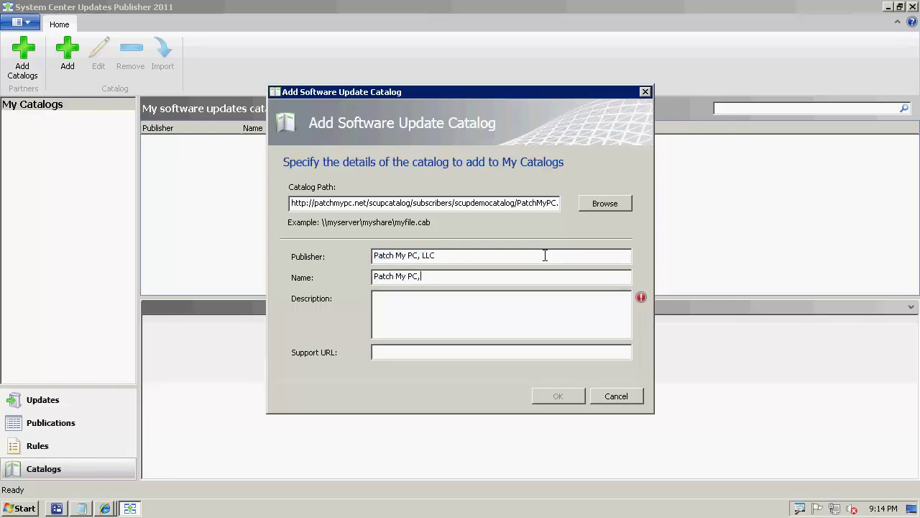
{"action": "type", "text": "SCUP Catalog"}
{"action": "type", "text": "Patch My PC, L"}
{"action": "type", "text": " Demo"}
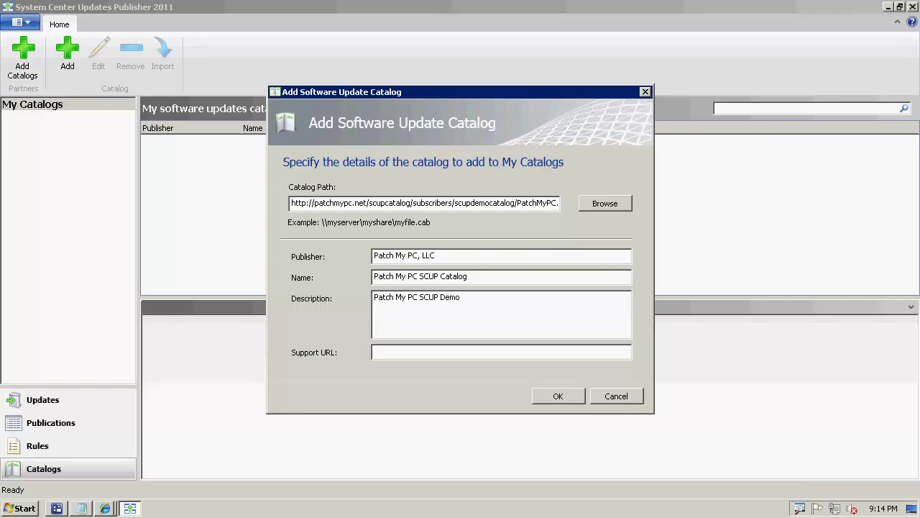
{"action": "left_click", "coordinate": [509, 351]}
{"action": "type", "text": "http://support.patchmypc.net"}
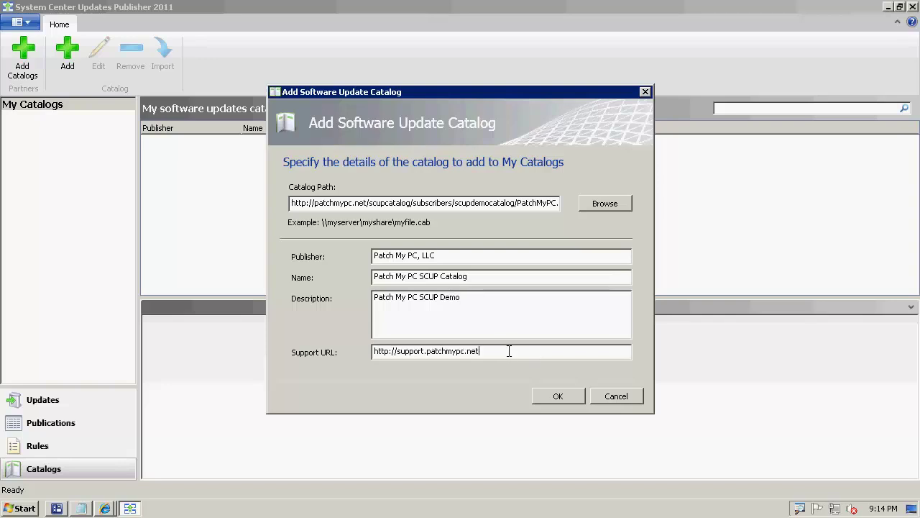
{"action": "left_click", "coordinate": [559, 397]}
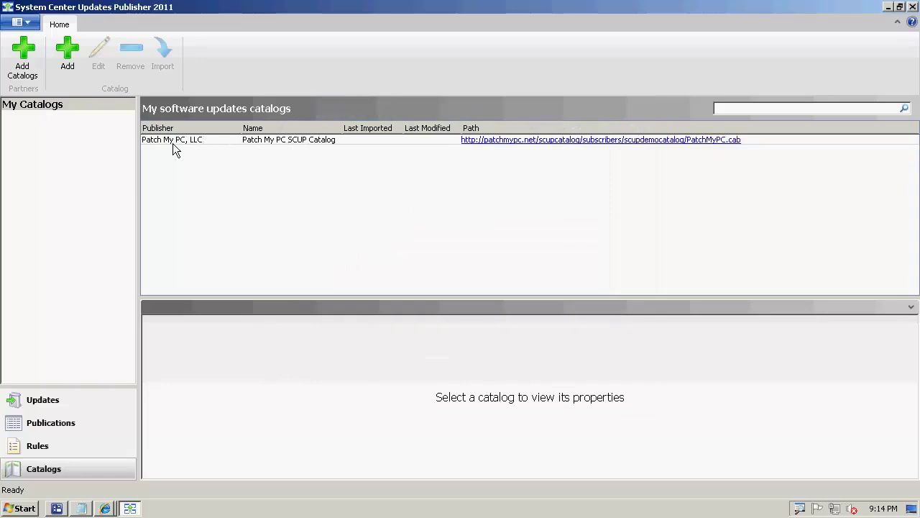
Import the Patch My PC SCUP Catalog from My Catalogs into Updates, accepting the catalog and always trusting content from Patch My PC
{"action": "left_click", "coordinate": [58, 400]}
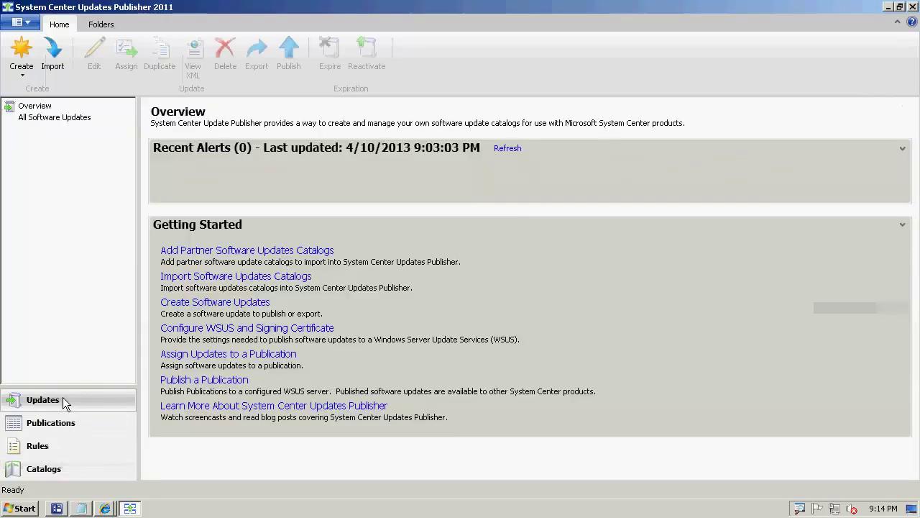
{"action": "left_click", "coordinate": [52, 51]}
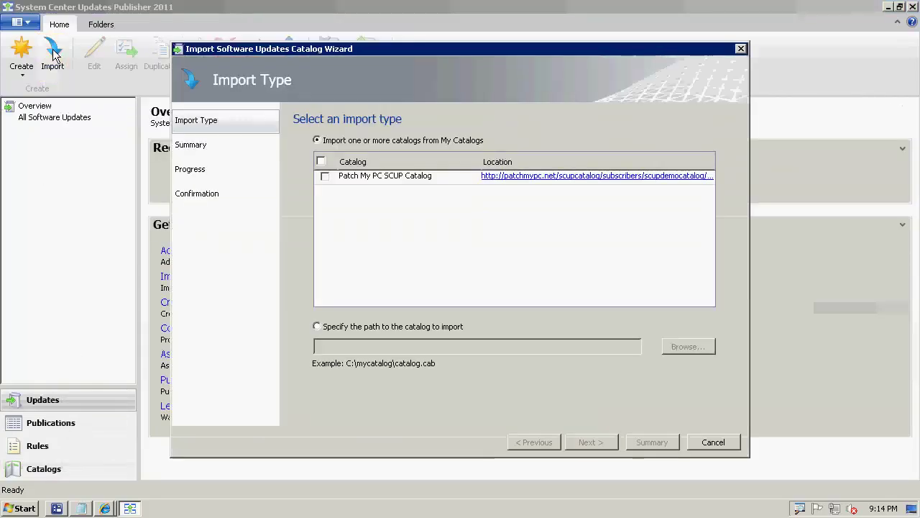
{"action": "left_click", "coordinate": [325, 176]}
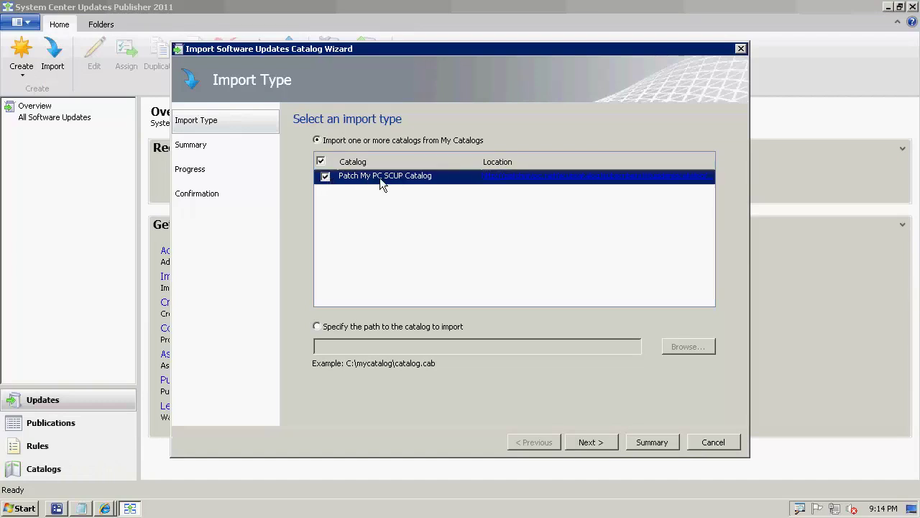
{"action": "left_click", "coordinate": [601, 442]}
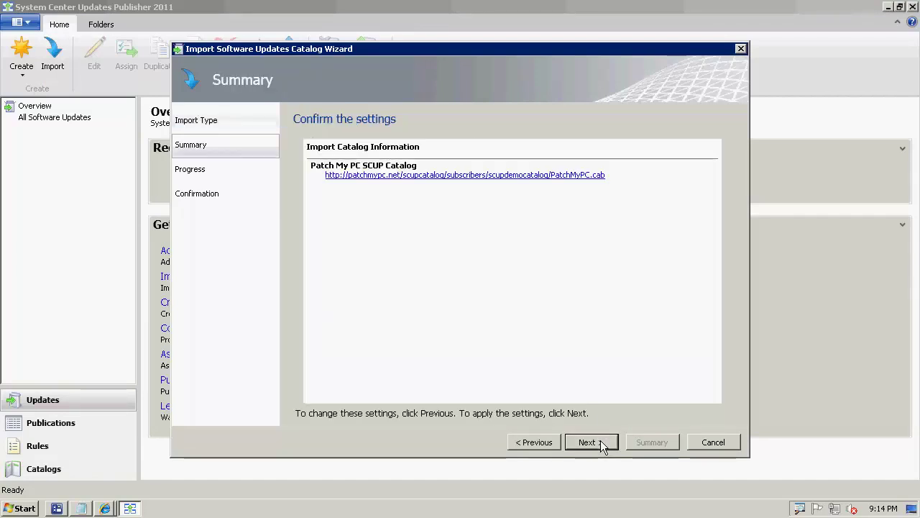
{"action": "left_click", "coordinate": [600, 441]}
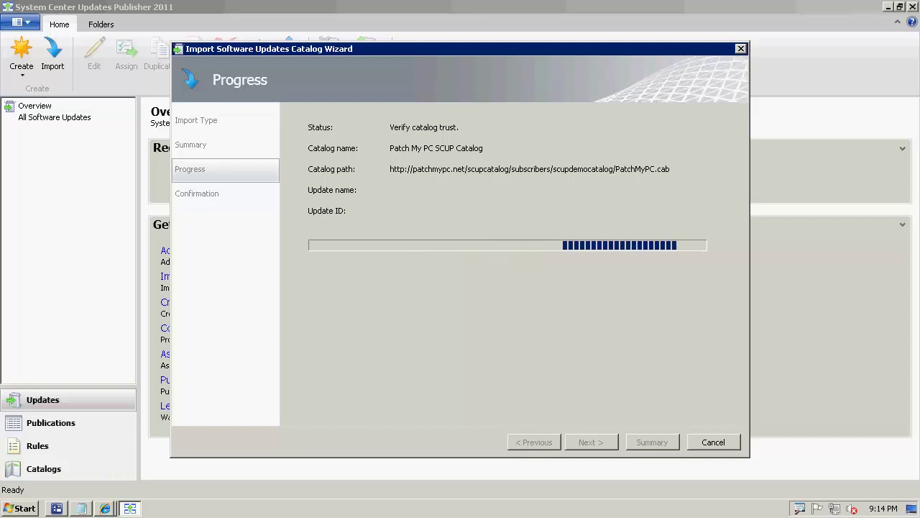
{"action": "left_click", "coordinate": [449, 260]}
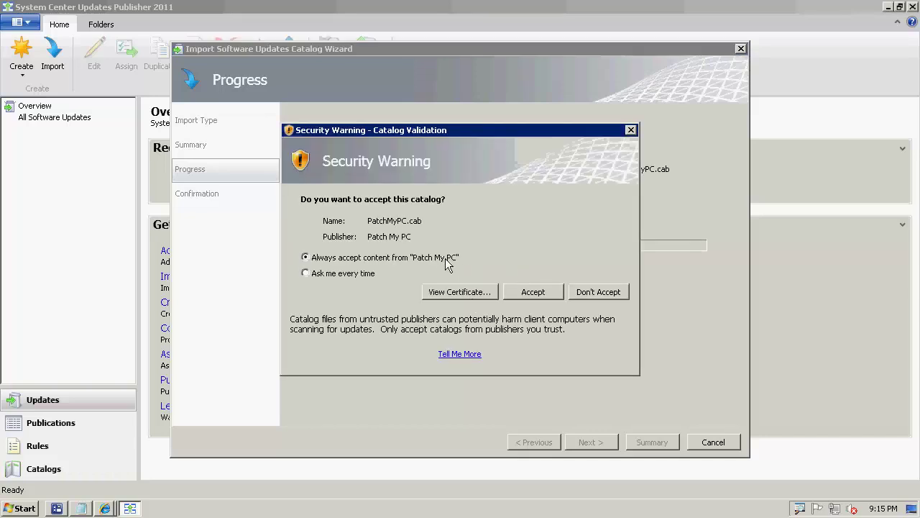
{"action": "left_click", "coordinate": [532, 298]}
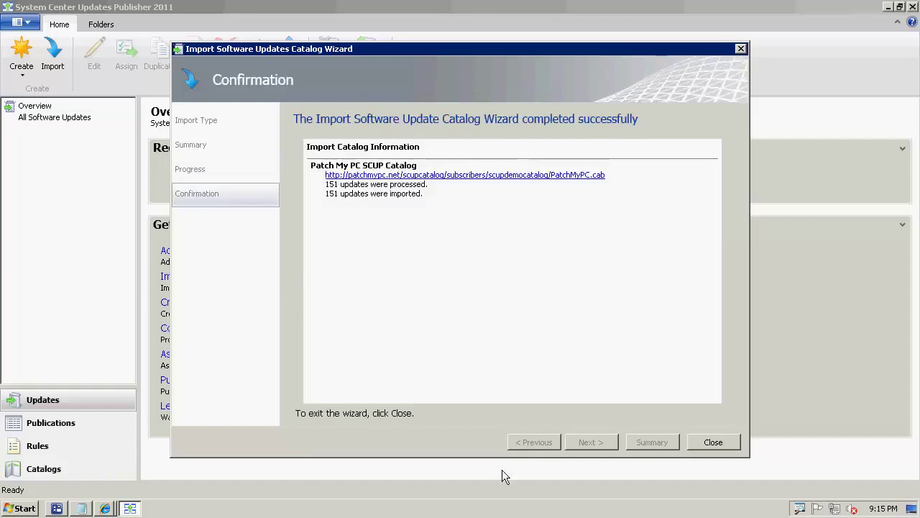
Close the finished import wizard and widen the folder pane so the vendor names fit
{"action": "left_click", "coordinate": [710, 443]}
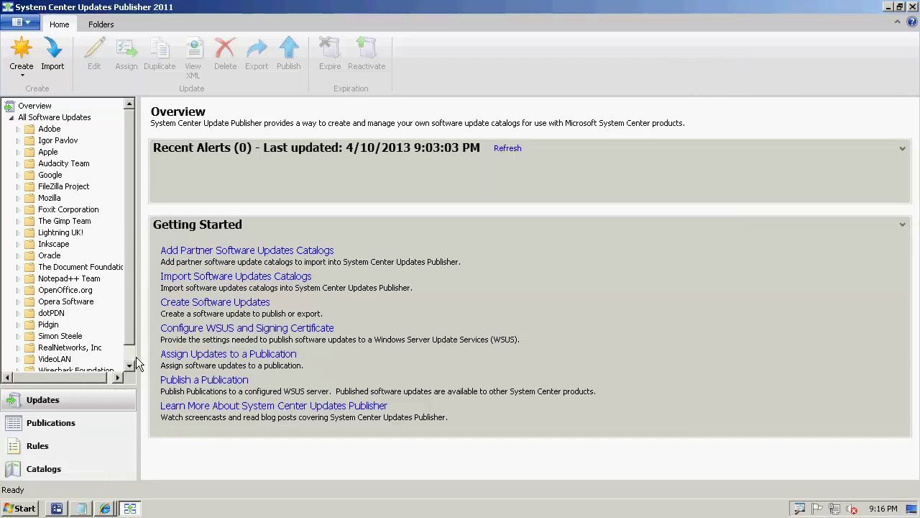
{"action": "left_click_drag", "start_coordinate": [139, 358], "coordinate": [173, 357]}
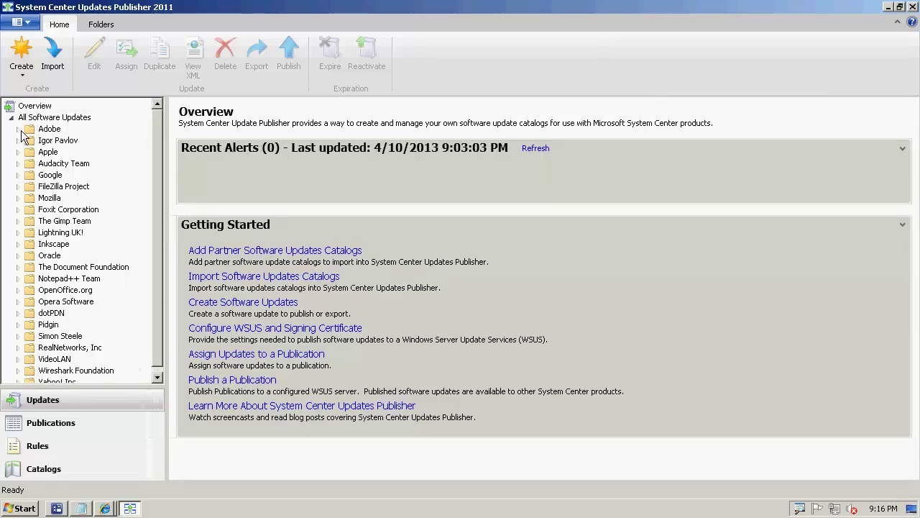
Examine the imported Google Chrome updates and the details of Chrome 26.0.1410.43, and check the Publications workspace
{"action": "left_click", "coordinate": [18, 187]}
{"action": "left_click", "coordinate": [19, 185]}
{"action": "left_click", "coordinate": [18, 175]}
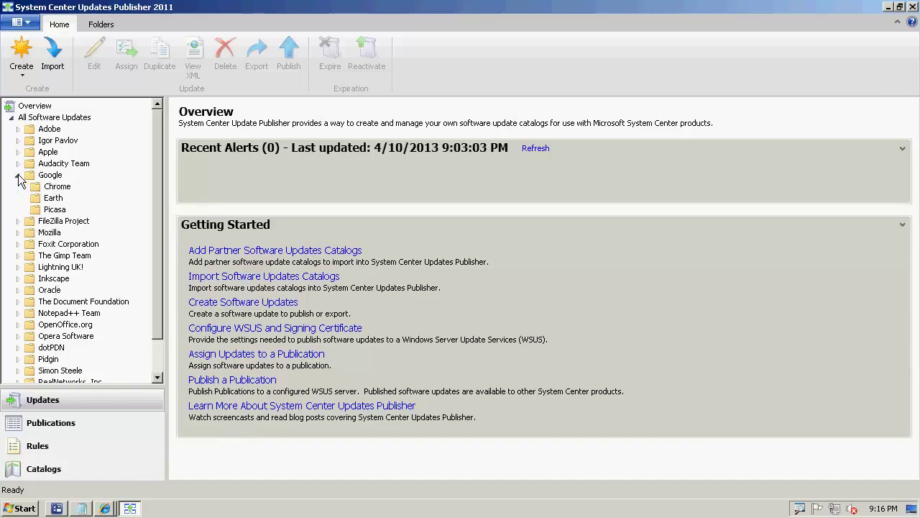
{"action": "left_click", "coordinate": [61, 187]}
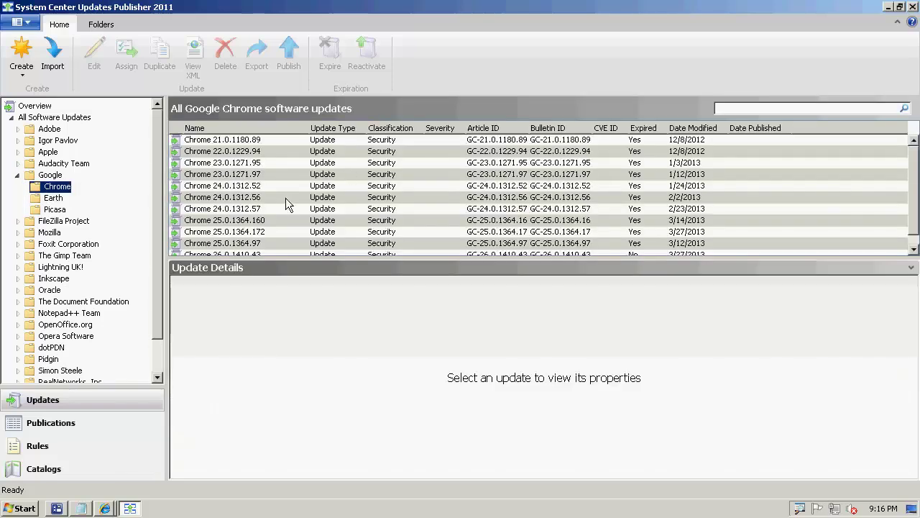
{"action": "scroll", "coordinate": [259, 229], "scroll_direction": "down", "scroll_amount": 1}
{"action": "left_click", "coordinate": [252, 220]}
{"action": "left_click", "coordinate": [251, 243]}
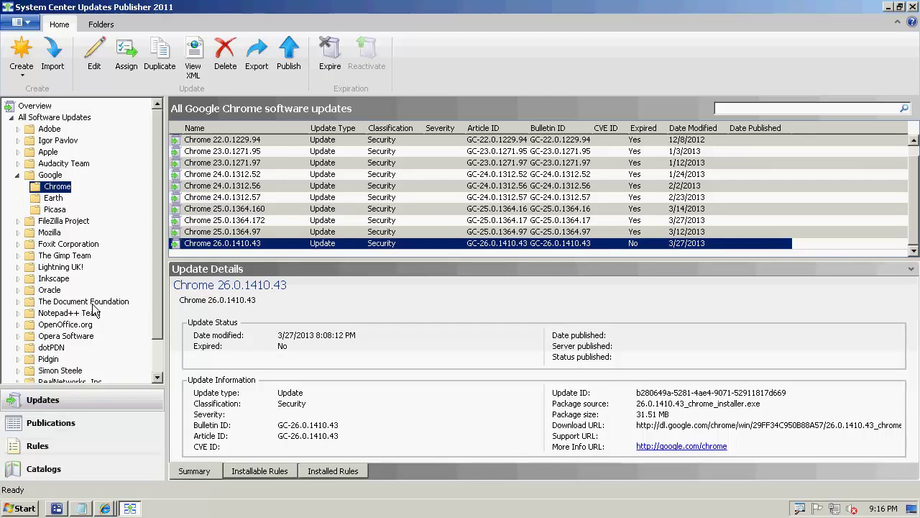
{"action": "left_click", "coordinate": [62, 422]}
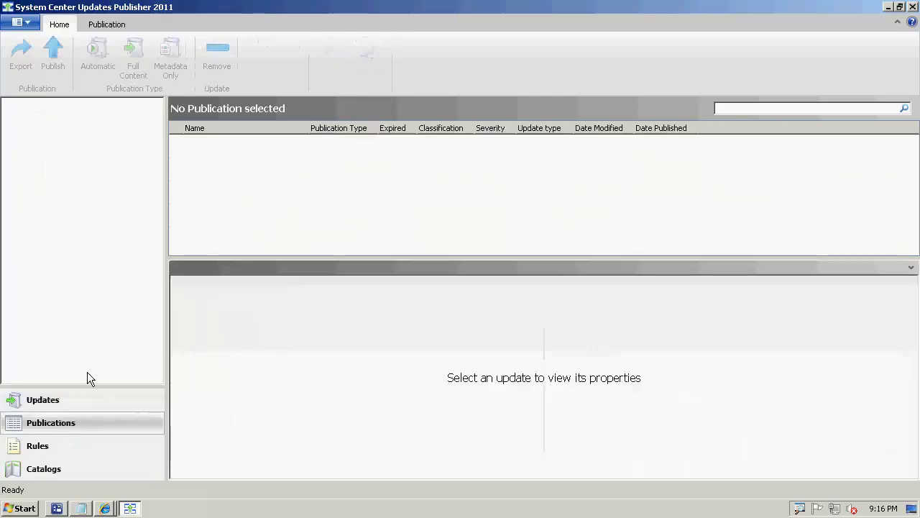
{"action": "left_click", "coordinate": [78, 399]}
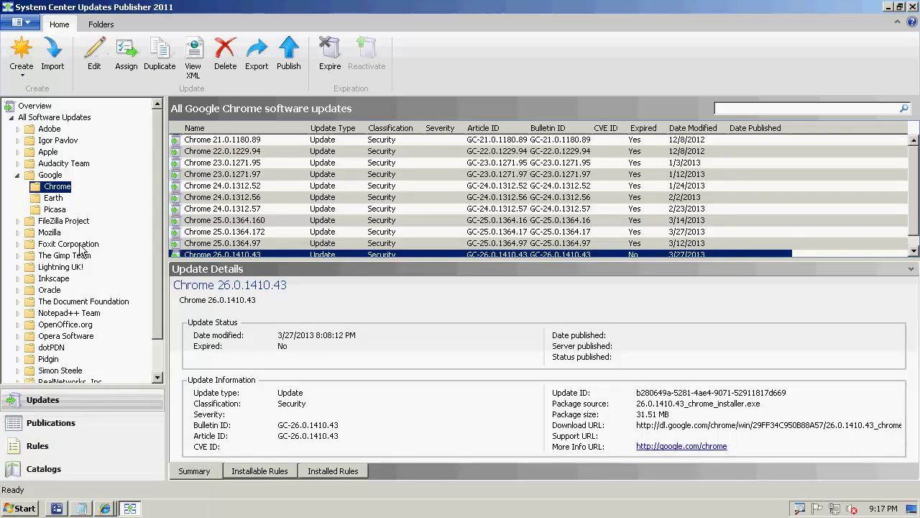
Start assigning Mozilla's Firefox 20.0 update to a new publication named "April 2013 - Full Content"
{"action": "left_click", "coordinate": [18, 176]}
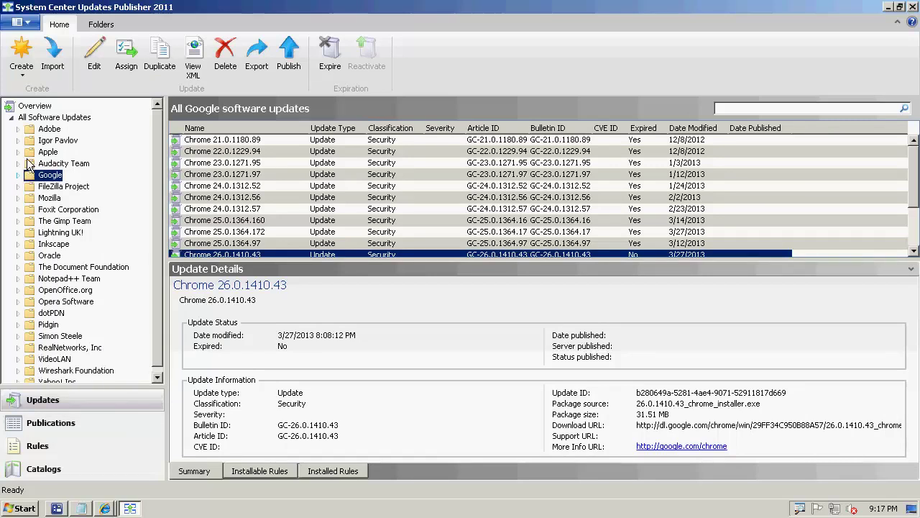
{"action": "left_click", "coordinate": [18, 198]}
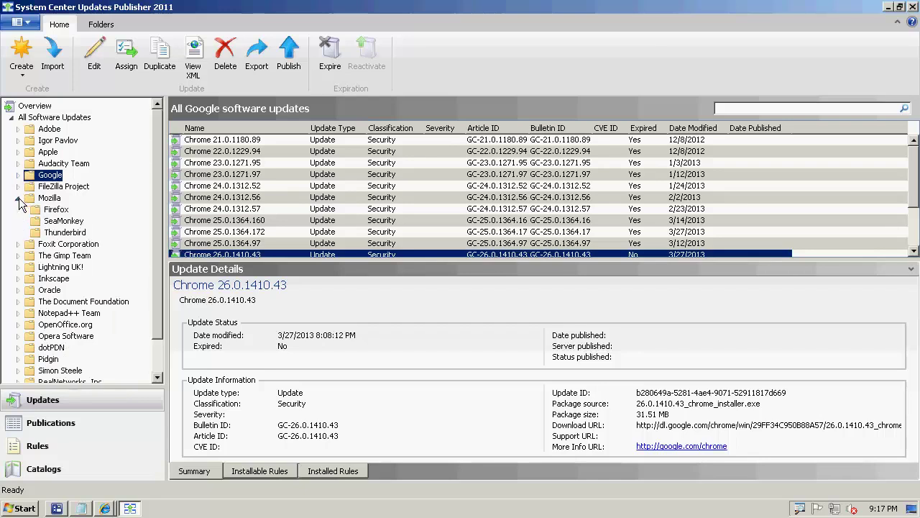
{"action": "left_click", "coordinate": [57, 211]}
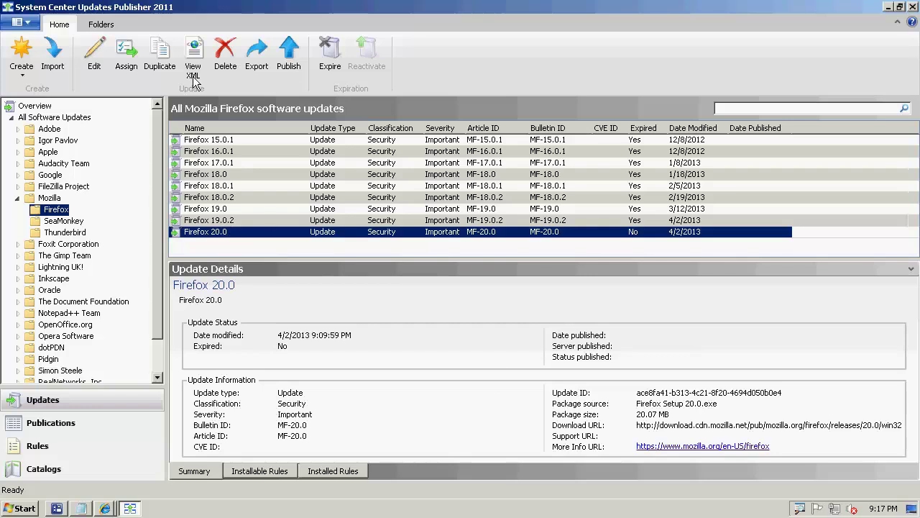
{"action": "left_click", "coordinate": [126, 57]}
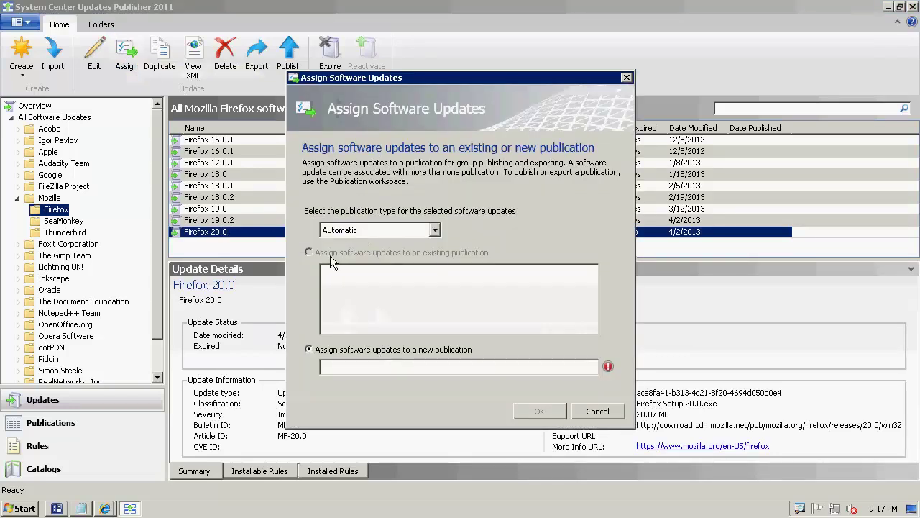
{"action": "left_click", "coordinate": [366, 366]}
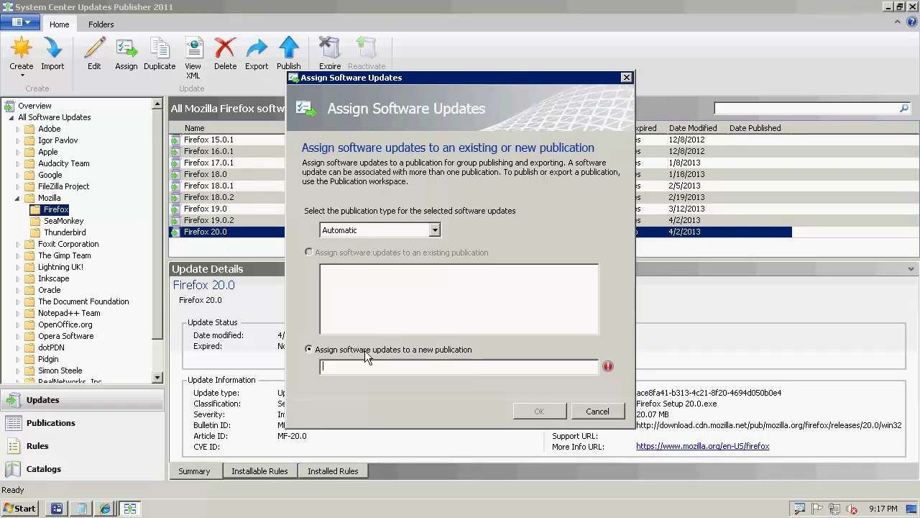
{"action": "type", "text": "April 2013"}
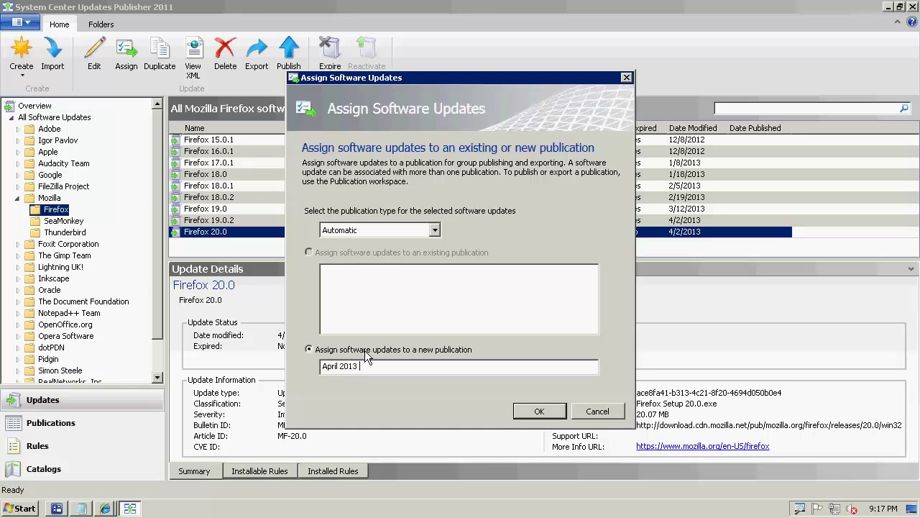
{"action": "type", "text": "- Full Content"}
Set the publication type for Firefox 20.0 to Full Content and confirm the assignment
{"action": "left_click", "coordinate": [351, 230]}
{"action": "left_click", "coordinate": [352, 255]}
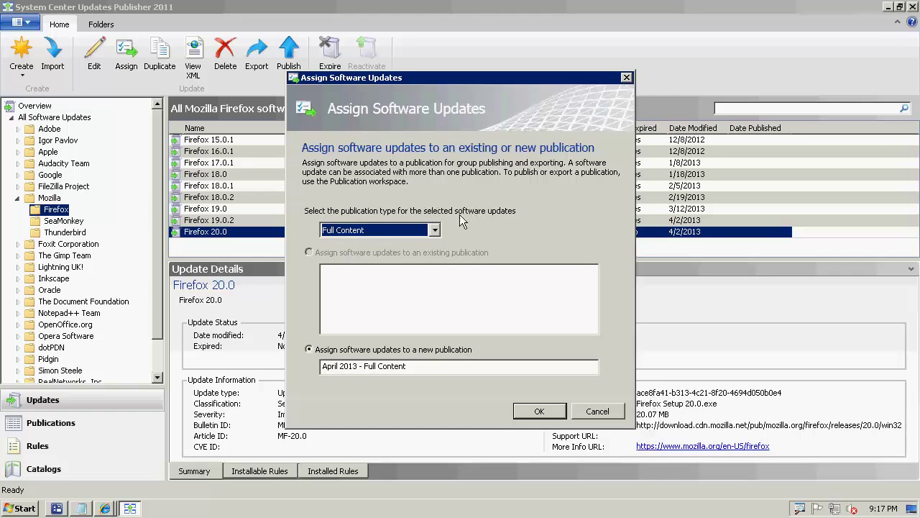
{"action": "left_click", "coordinate": [371, 230]}
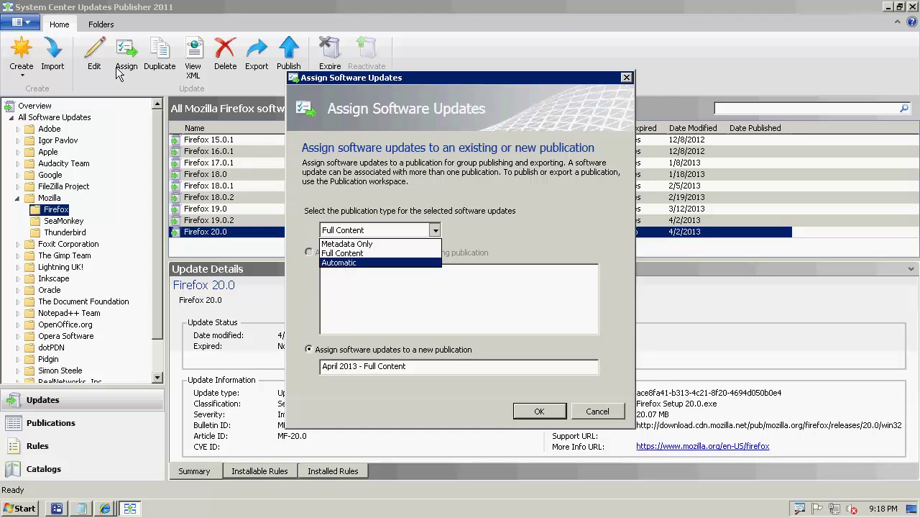
{"action": "key", "text": "Up"}
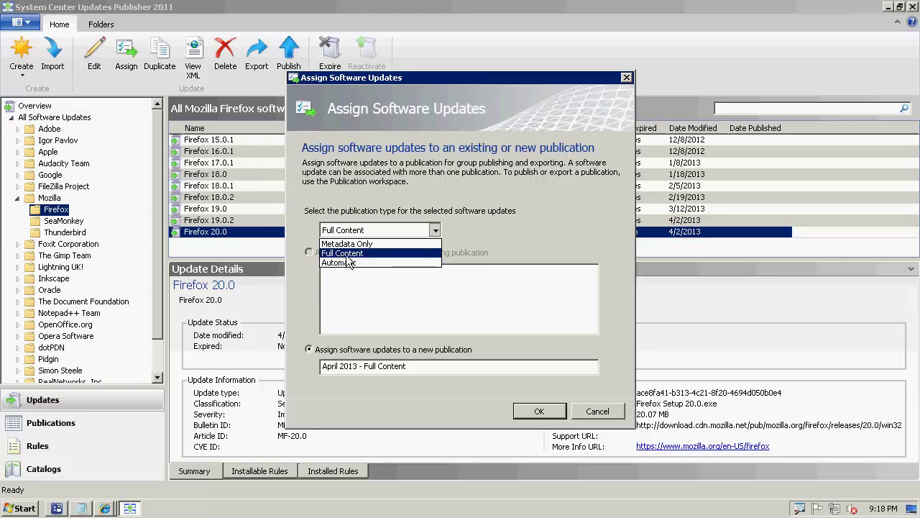
{"action": "left_click", "coordinate": [345, 255]}
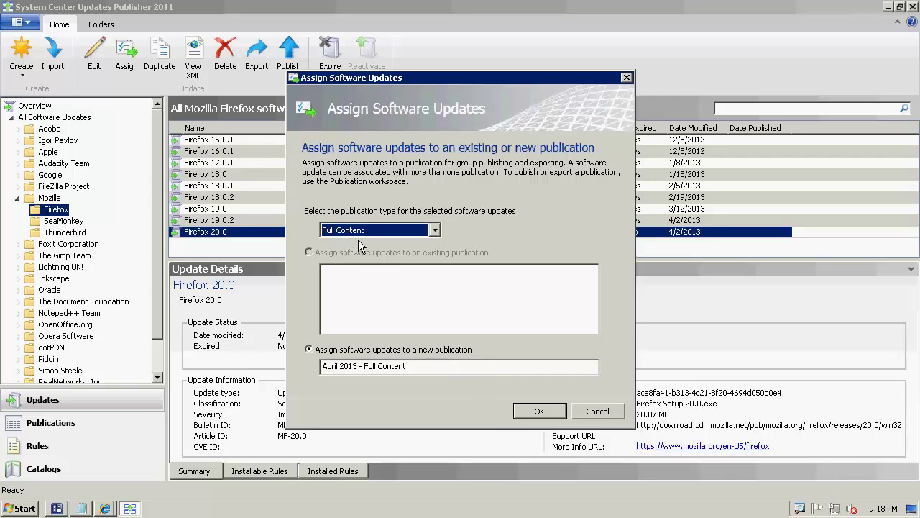
{"action": "left_click", "coordinate": [540, 411]}
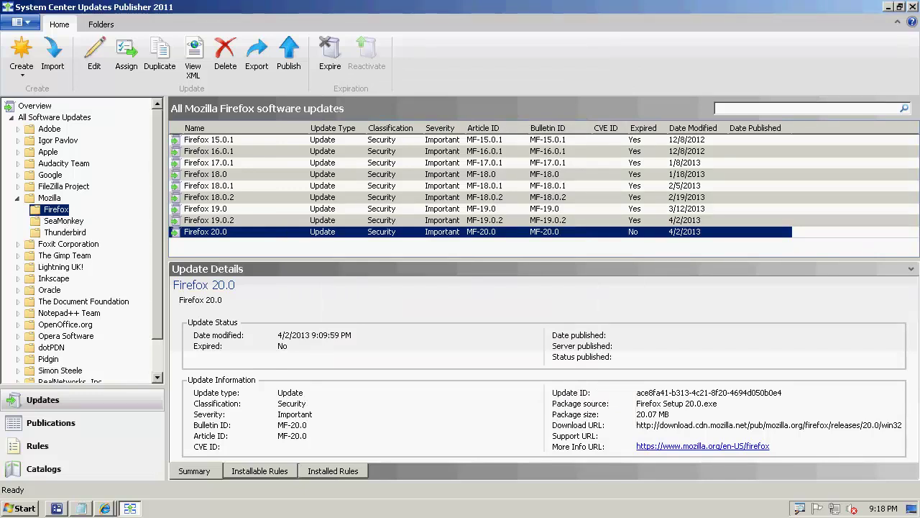
Open the Oracle Java updates and sort them by expiration status with the non-expired ones first
{"action": "left_click", "coordinate": [17, 289]}
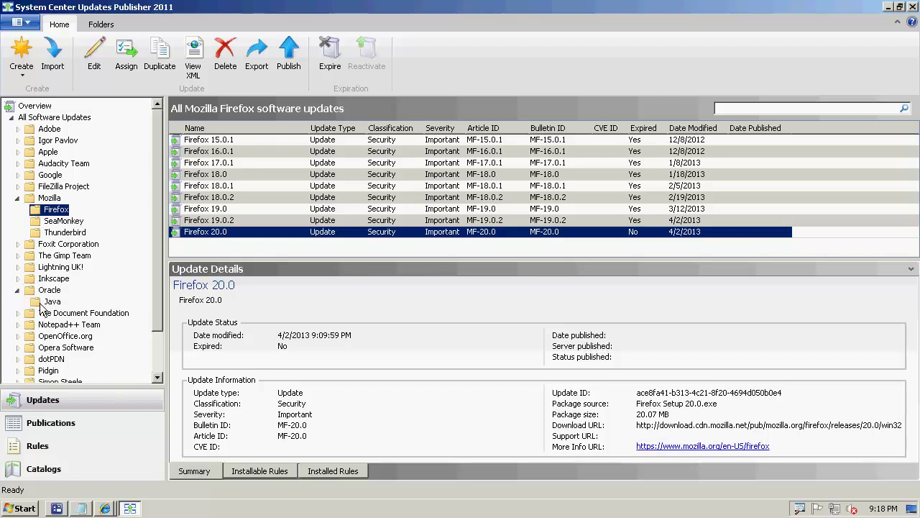
{"action": "left_click", "coordinate": [48, 301]}
{"action": "left_click", "coordinate": [247, 209]}
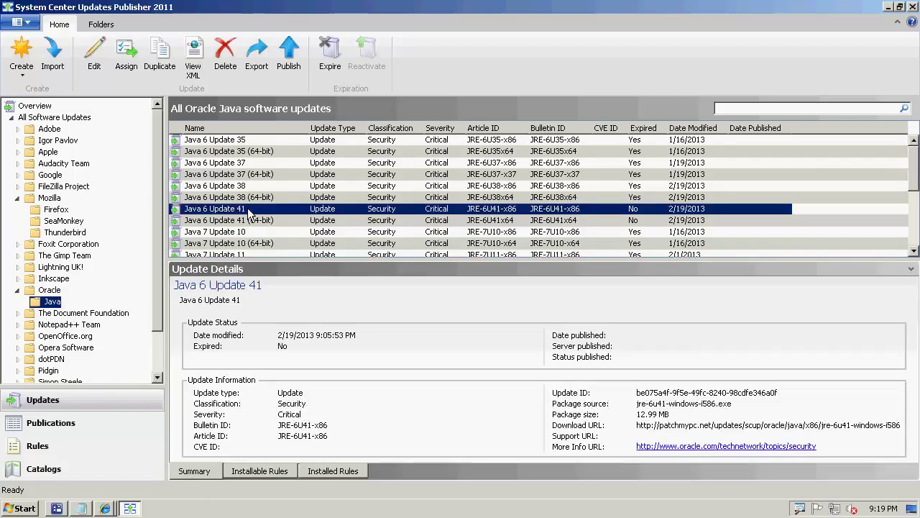
{"action": "scroll", "coordinate": [246, 214], "scroll_direction": "down", "scroll_amount": 4}
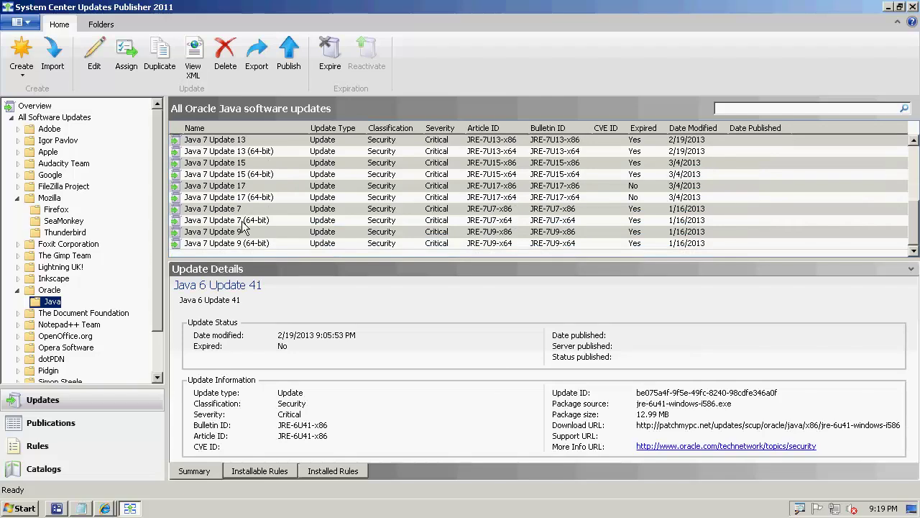
{"action": "scroll", "coordinate": [247, 238], "scroll_direction": "up", "scroll_amount": 2}
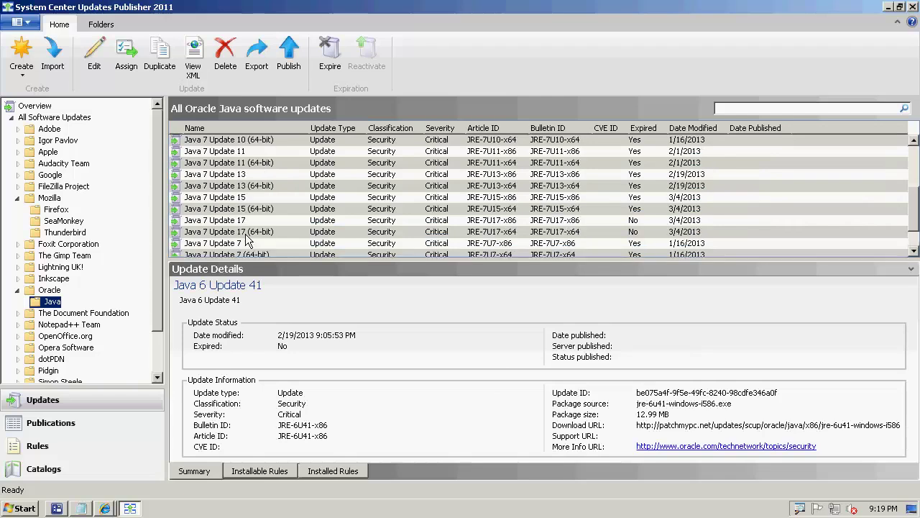
{"action": "left_click", "coordinate": [649, 128]}
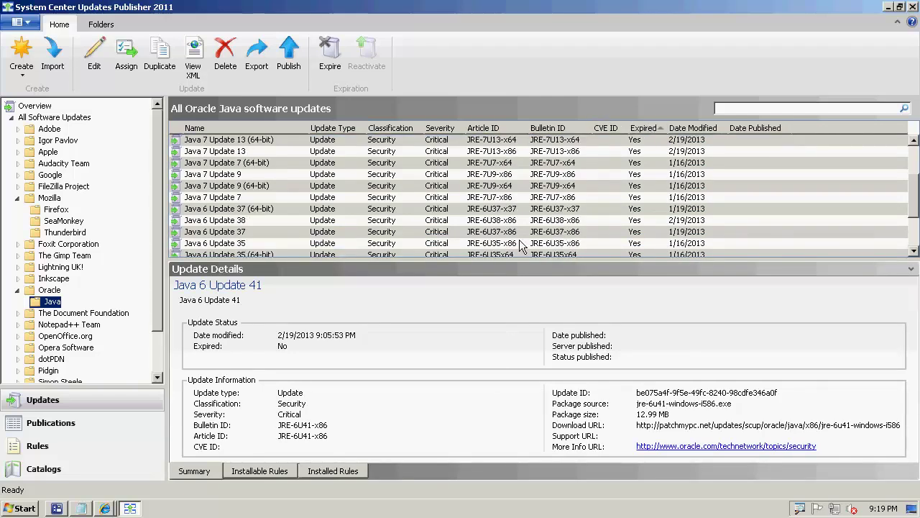
{"action": "scroll", "coordinate": [480, 243], "scroll_direction": "down", "scroll_amount": 2}
{"action": "left_click", "coordinate": [480, 243]}
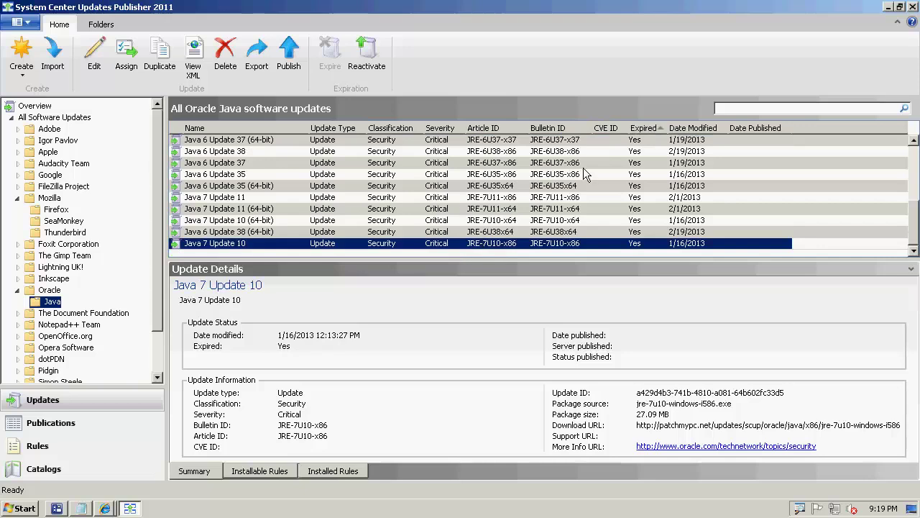
{"action": "left_click", "coordinate": [915, 154]}
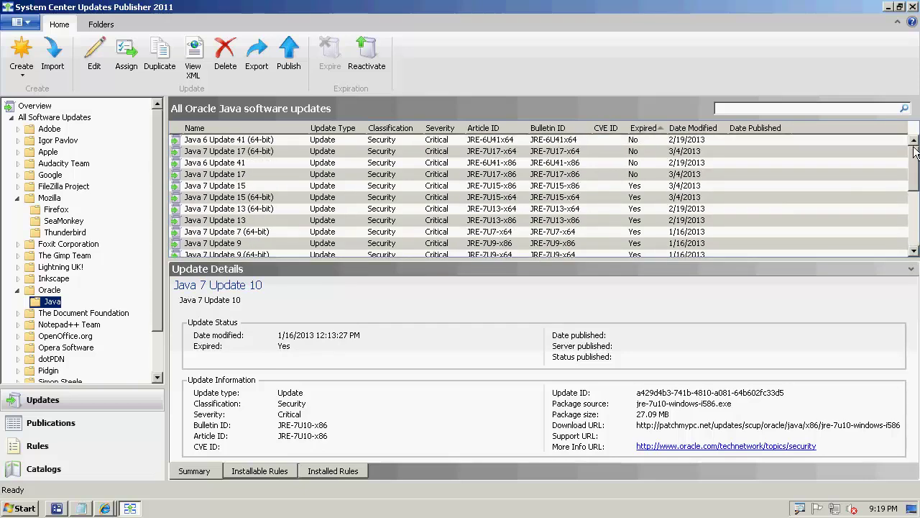
Assign Java 7 Update 17, Java 7 Update 17 (64-bit) and Java 6 Update 41 to the existing "April 2013 - Full Content" publication as Full Content
{"action": "left_click", "coordinate": [241, 140]}
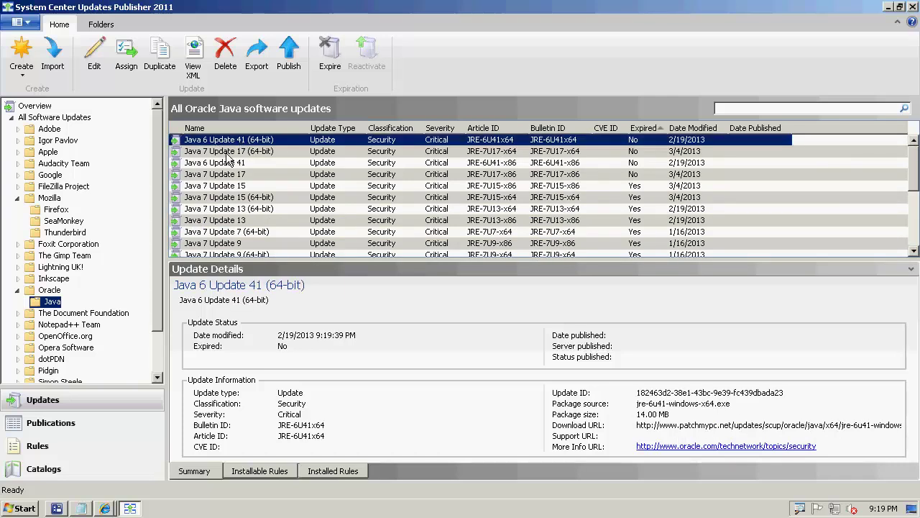
{"action": "left_click", "coordinate": [236, 174]}
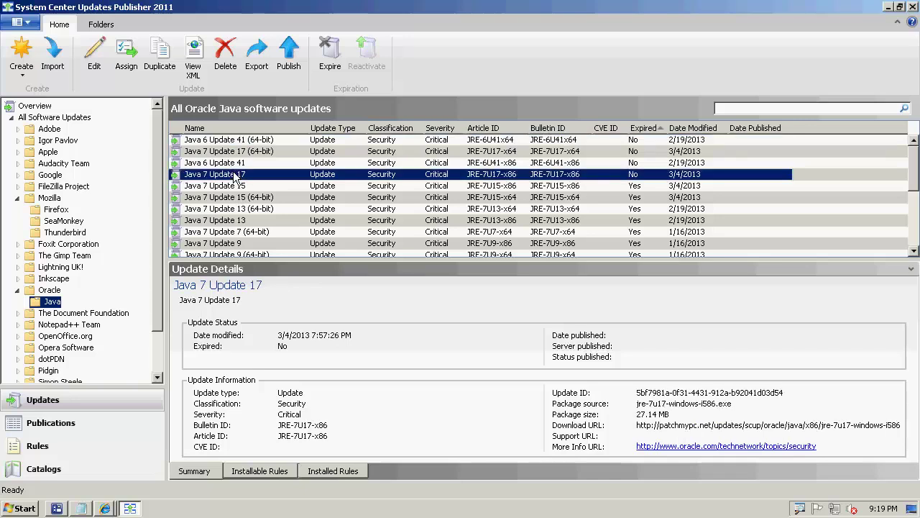
{"action": "left_click", "coordinate": [229, 164], "text": "ctrl"}
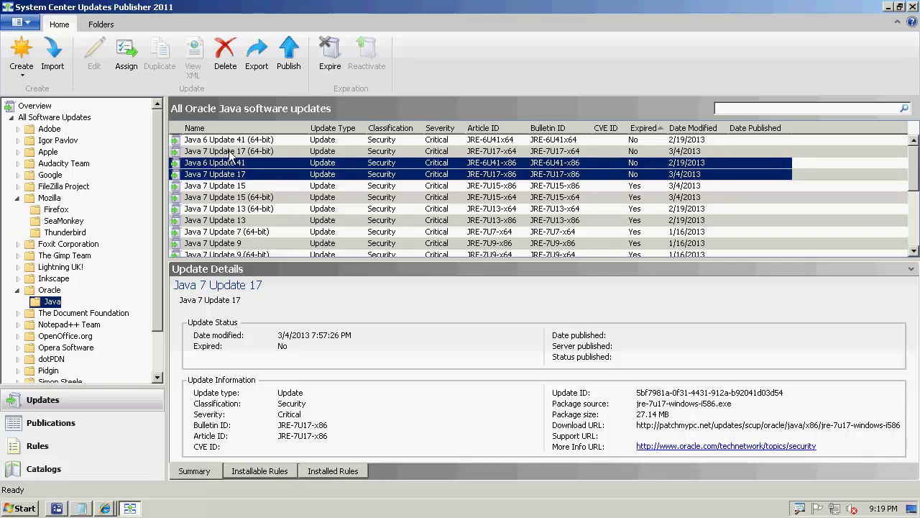
{"action": "left_click", "coordinate": [239, 152], "text": "ctrl"}
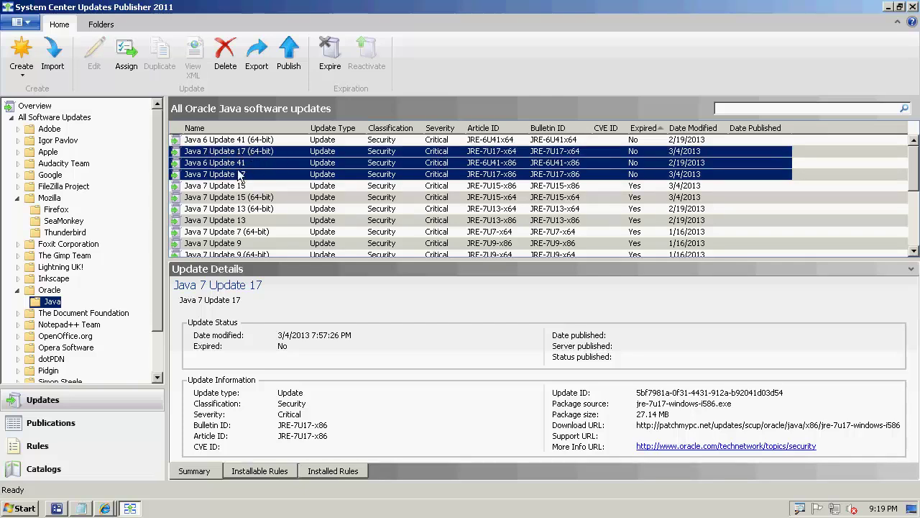
{"action": "left_click", "coordinate": [255, 57]}
{"action": "left_click", "coordinate": [125, 50]}
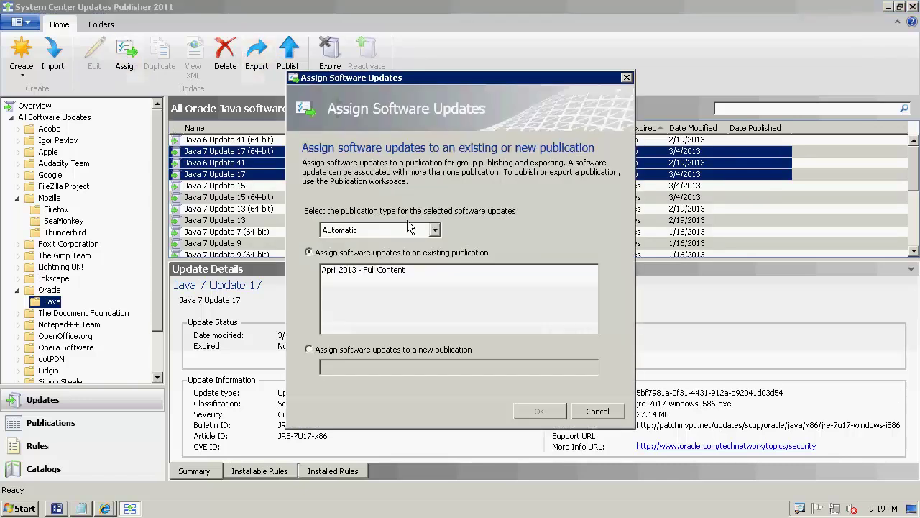
{"action": "left_click", "coordinate": [386, 230]}
{"action": "left_click", "coordinate": [353, 253]}
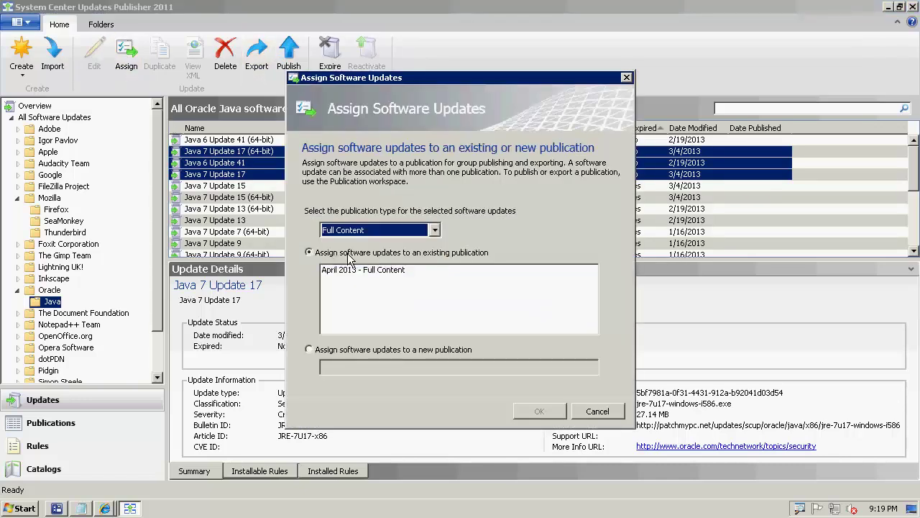
{"action": "left_click", "coordinate": [346, 272]}
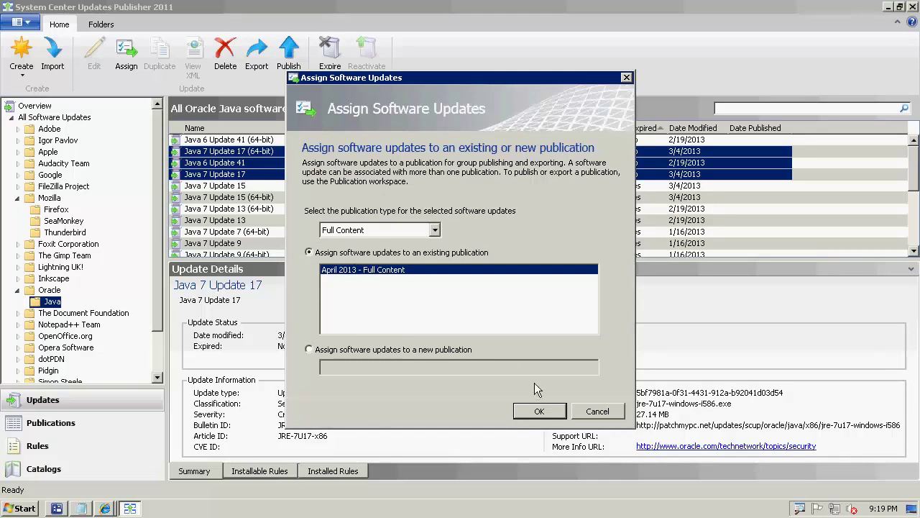
{"action": "left_click", "coordinate": [553, 412]}
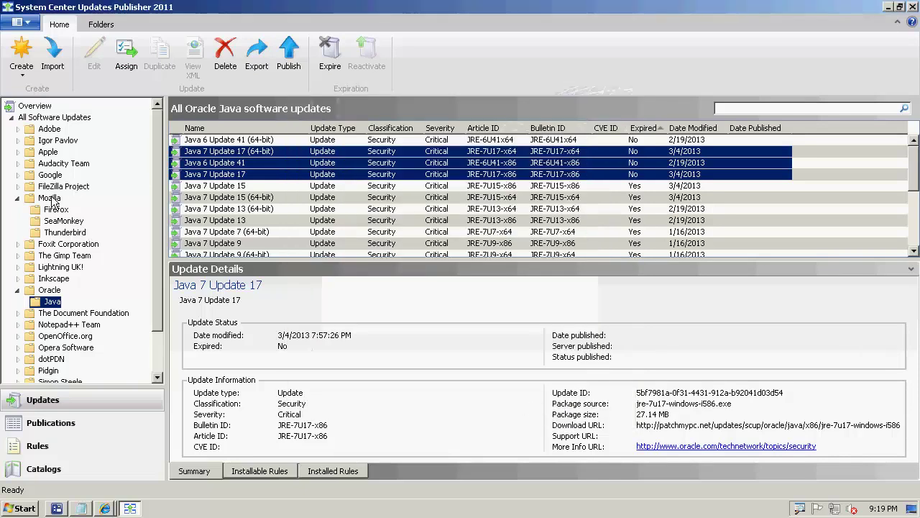
Open the Google Chrome updates, reverse the sort by expiration status, and select Chrome 26.0.1410.43 to view its details
{"action": "left_click", "coordinate": [18, 197]}
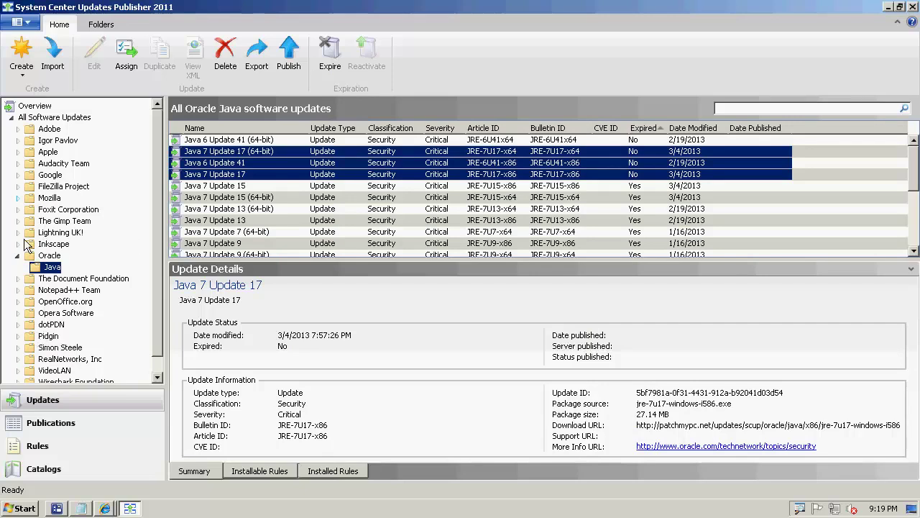
{"action": "left_click", "coordinate": [18, 174]}
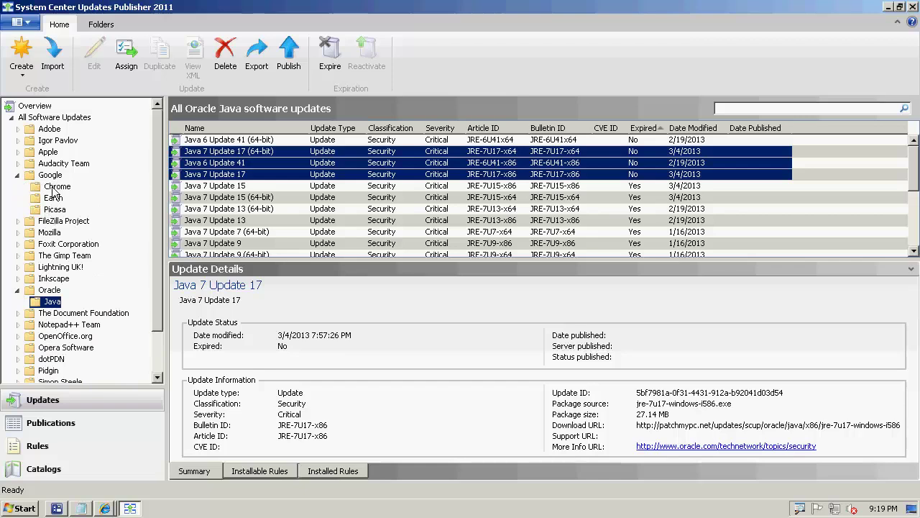
{"action": "left_click", "coordinate": [57, 186]}
{"action": "left_click", "coordinate": [295, 220]}
{"action": "scroll", "coordinate": [289, 237], "scroll_direction": "down", "scroll_amount": 1}
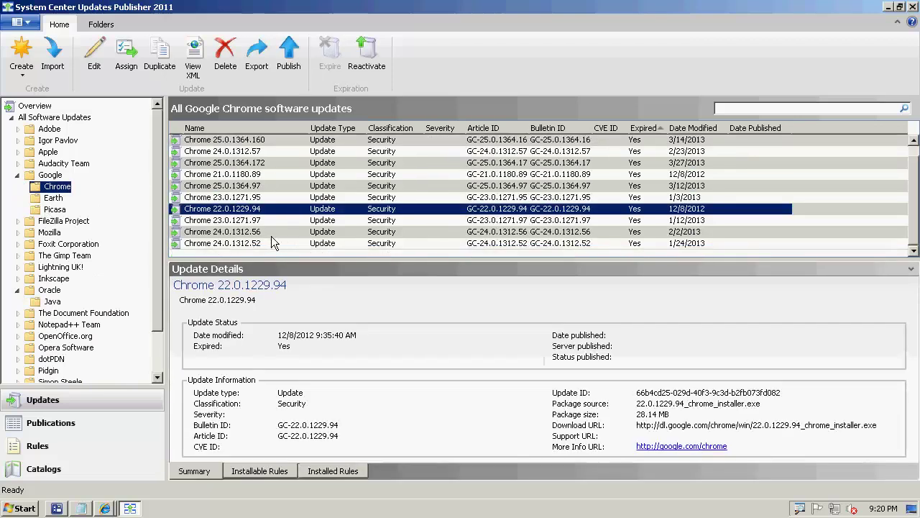
{"action": "scroll", "coordinate": [611, 133], "scroll_direction": "up", "scroll_amount": 1}
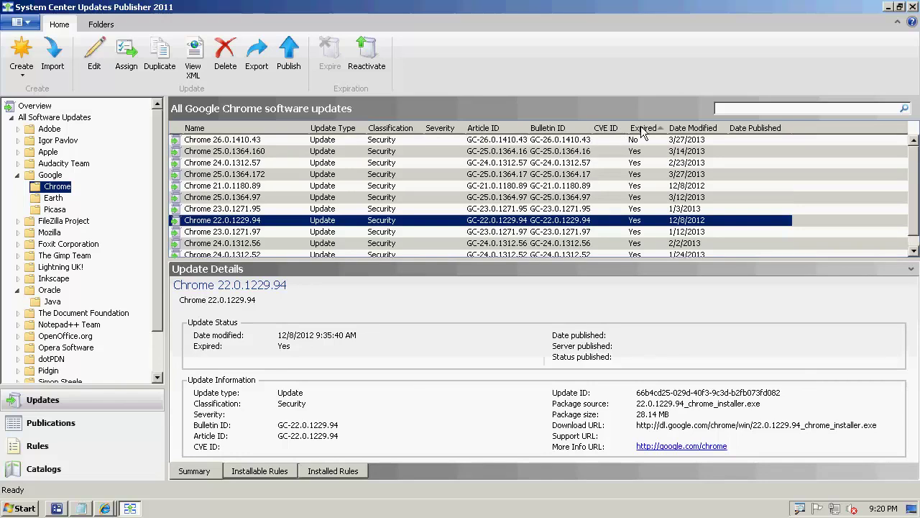
{"action": "left_click", "coordinate": [643, 129]}
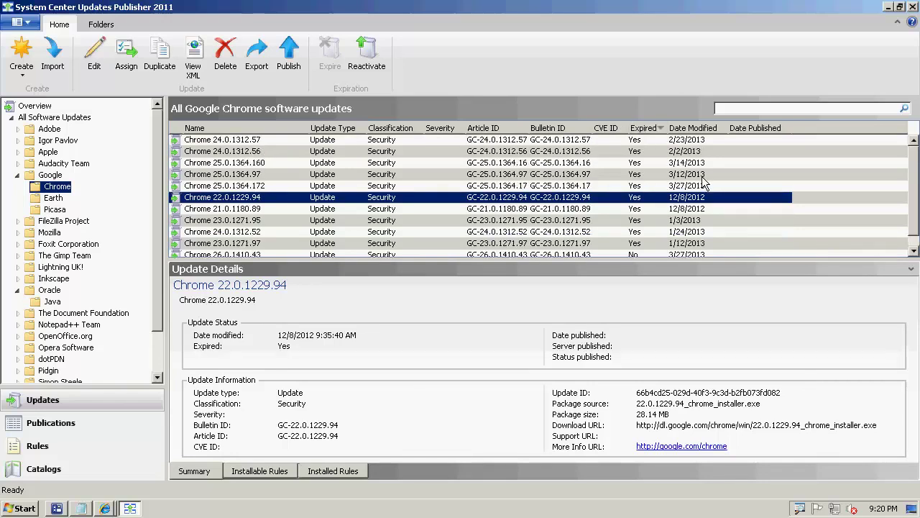
{"action": "scroll", "coordinate": [624, 202], "scroll_direction": "down", "scroll_amount": 1}
{"action": "left_click", "coordinate": [553, 245]}
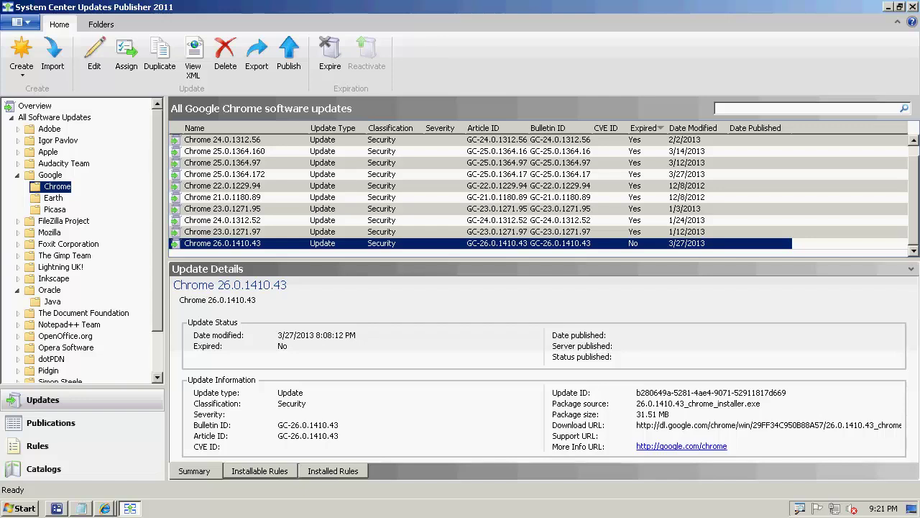
Close System Center Updates Publisher 2011 and launch it again
{"action": "left_click", "coordinate": [913, 7]}
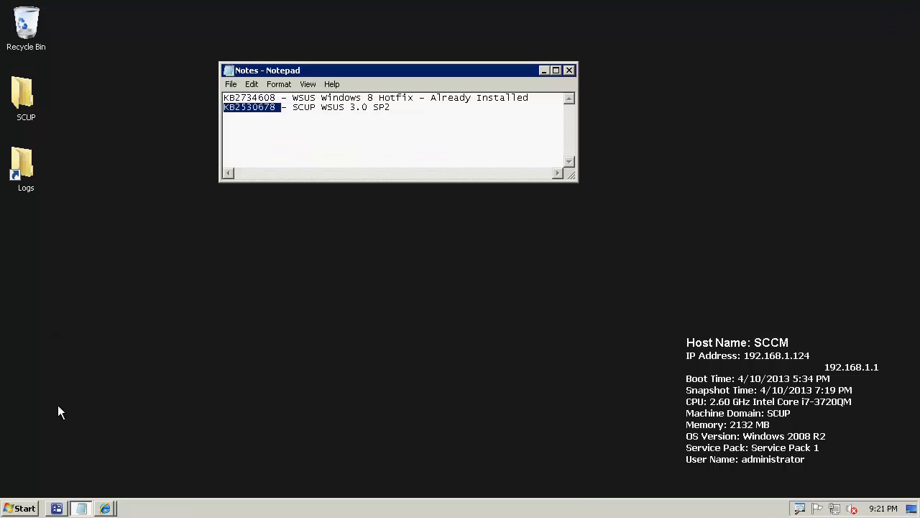
{"action": "left_click", "coordinate": [16, 508]}
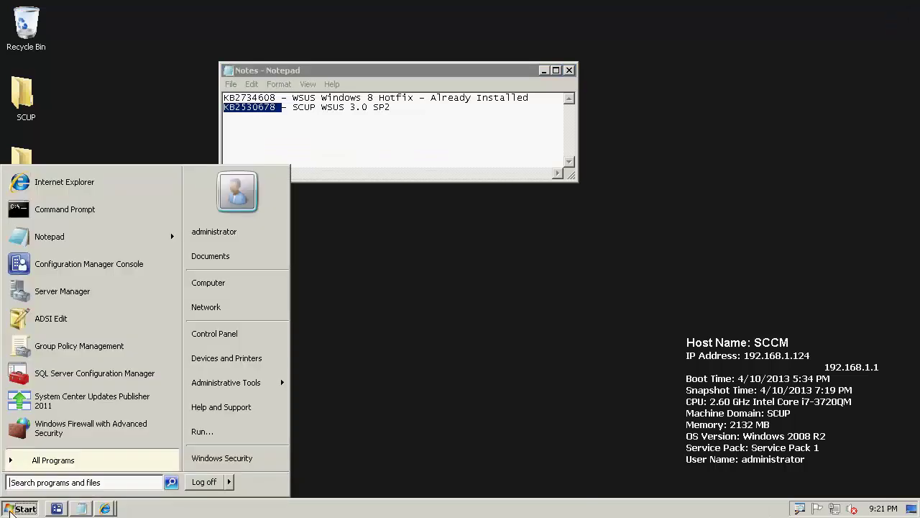
{"action": "left_click", "coordinate": [53, 401]}
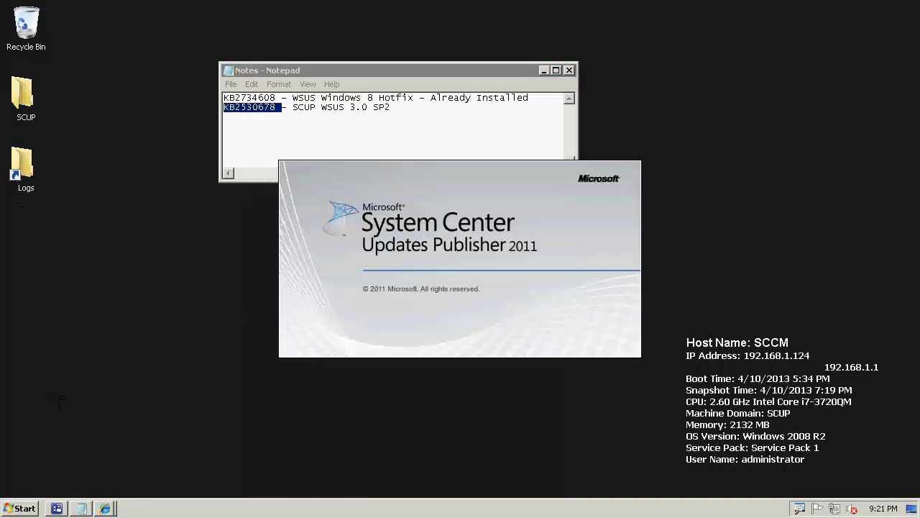
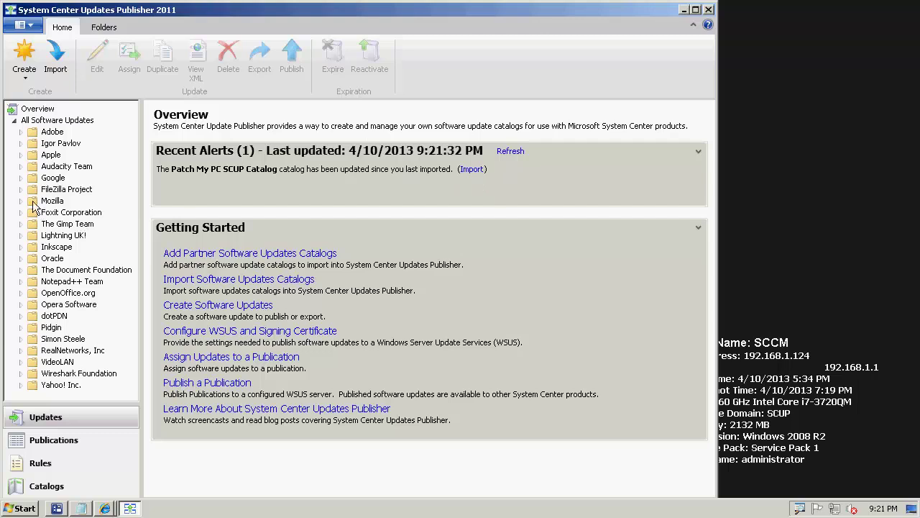
Open the Google Chrome updates in the restarted publisher and check the details of Chrome 26.0.1410.43
{"action": "left_click", "coordinate": [22, 178]}
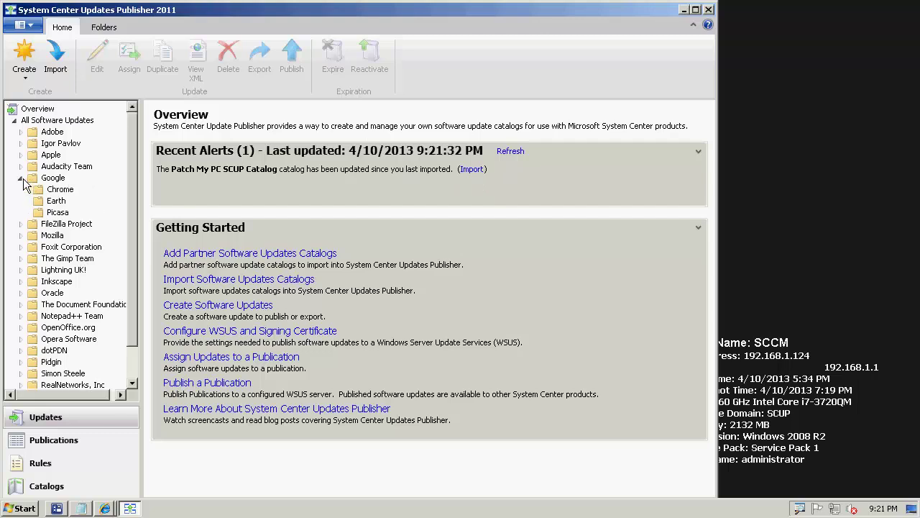
{"action": "left_click", "coordinate": [60, 189]}
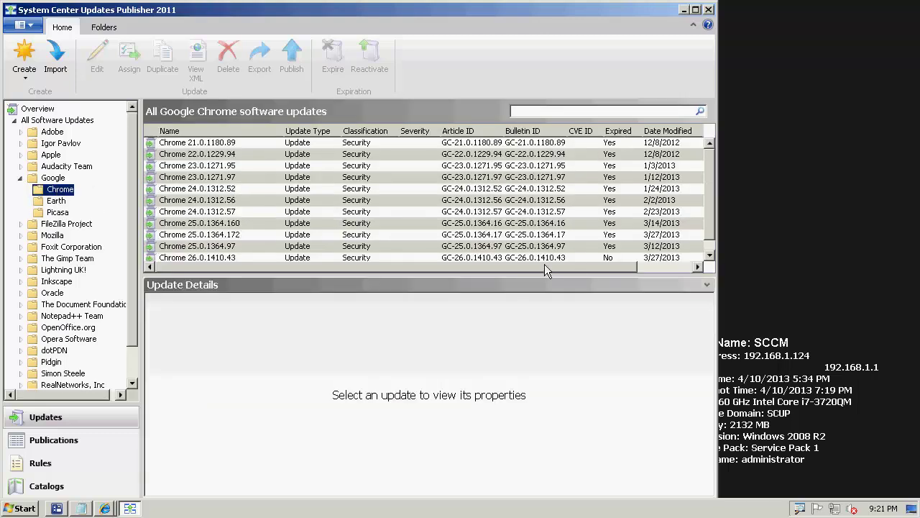
{"action": "scroll", "coordinate": [234, 259], "scroll_direction": "down", "scroll_amount": 1}
{"action": "left_click", "coordinate": [229, 247]}
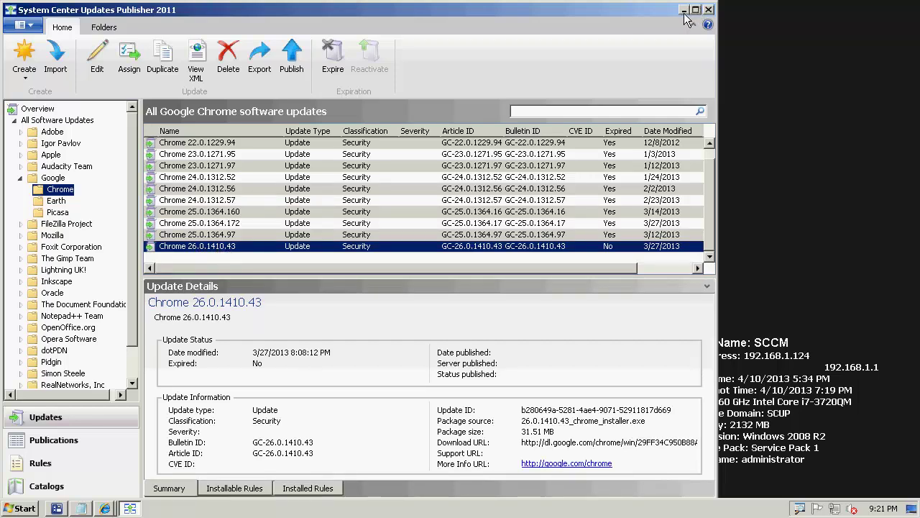
Import the updated Patch My PC SCUP Catalog from the overview's recent alert, overwriting all existing updates with the newer versions
{"action": "left_click", "coordinate": [36, 108]}
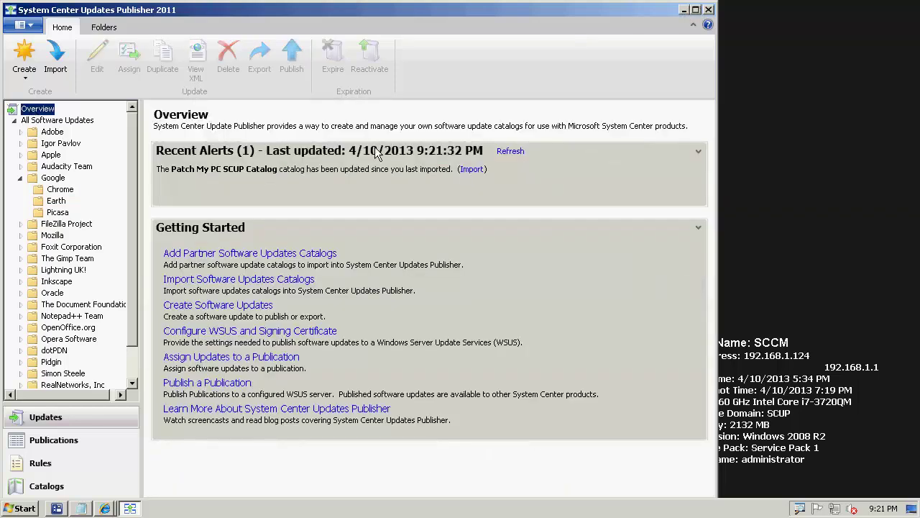
{"action": "left_click", "coordinate": [476, 173]}
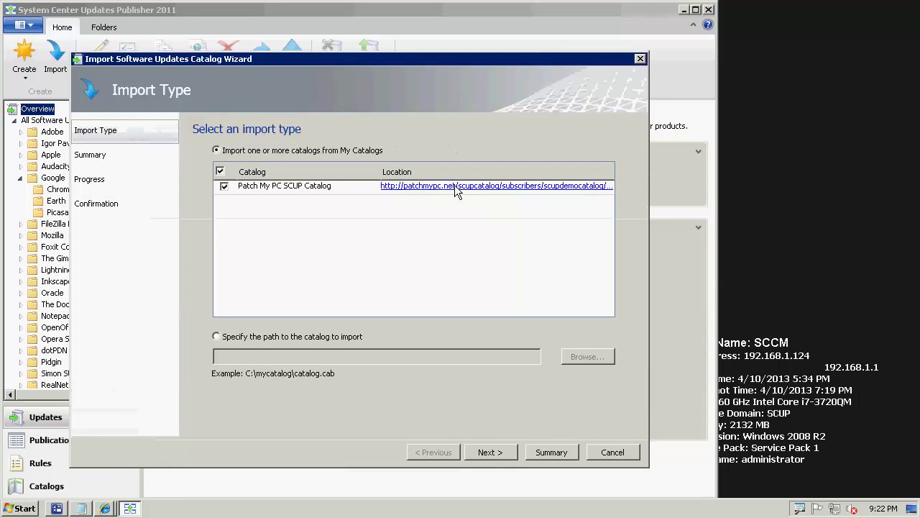
{"action": "left_click", "coordinate": [493, 453]}
{"action": "left_click", "coordinate": [495, 453]}
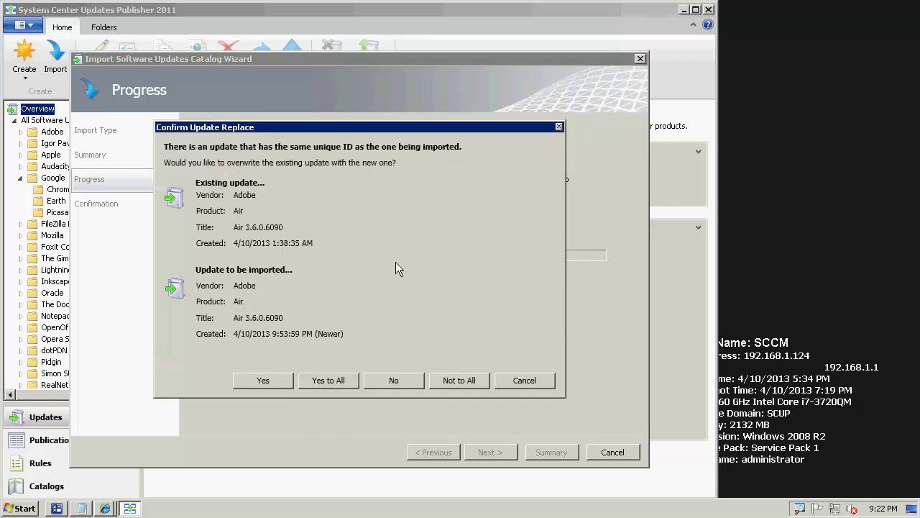
{"action": "left_click", "coordinate": [325, 380]}
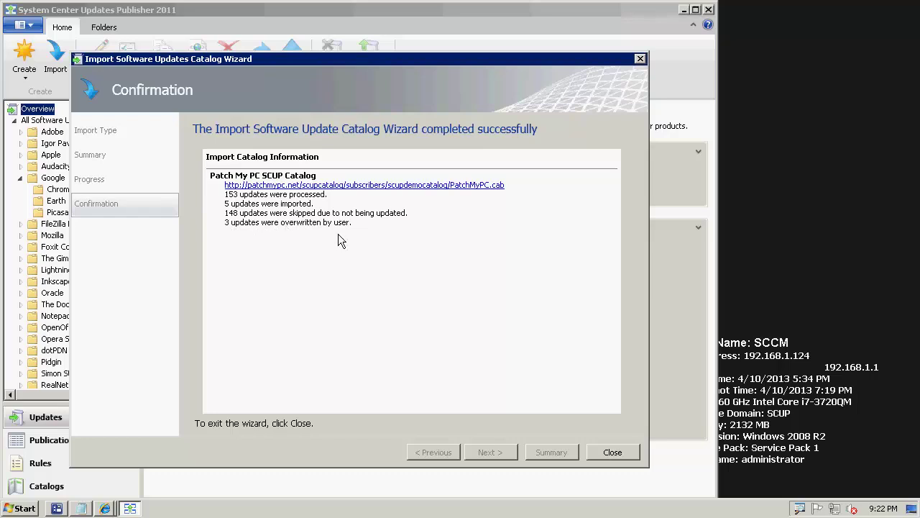
{"action": "left_click", "coordinate": [612, 453]}
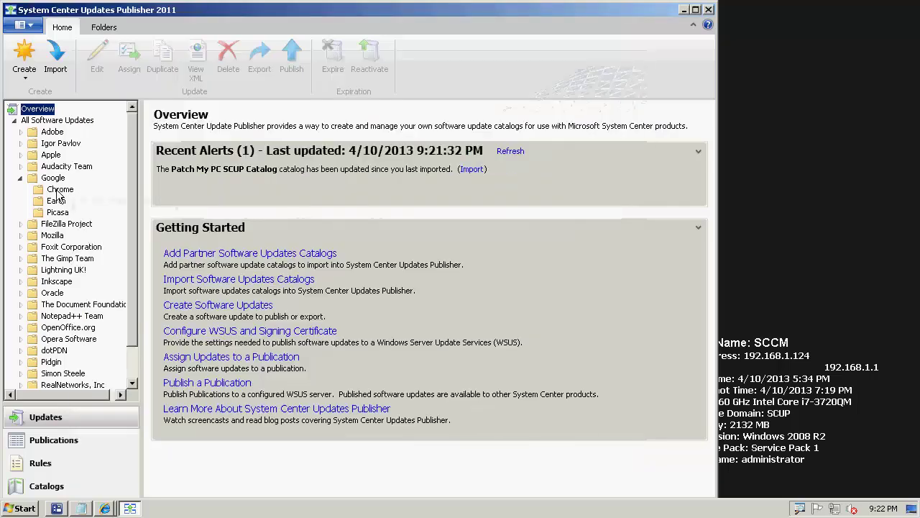
Compare the details and expiration status of Chrome 26.0.1410.64 and Chrome 26.0.1410.43 in the Google Chrome updates
{"action": "left_click", "coordinate": [59, 190]}
{"action": "left_click", "coordinate": [231, 257]}
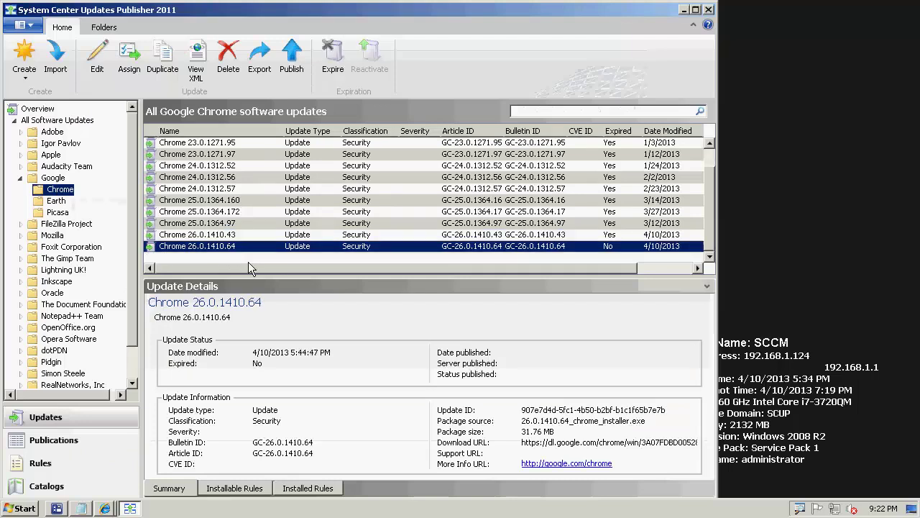
{"action": "left_click", "coordinate": [227, 235]}
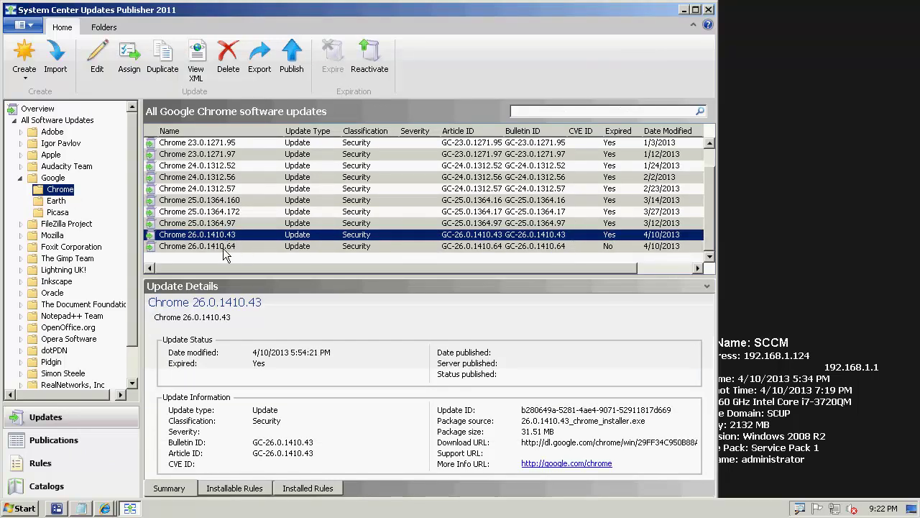
Assign Chrome 26.0.1410.64 to the existing "April 2013 - Full Content" publication as Full Content
{"action": "left_click", "coordinate": [196, 247]}
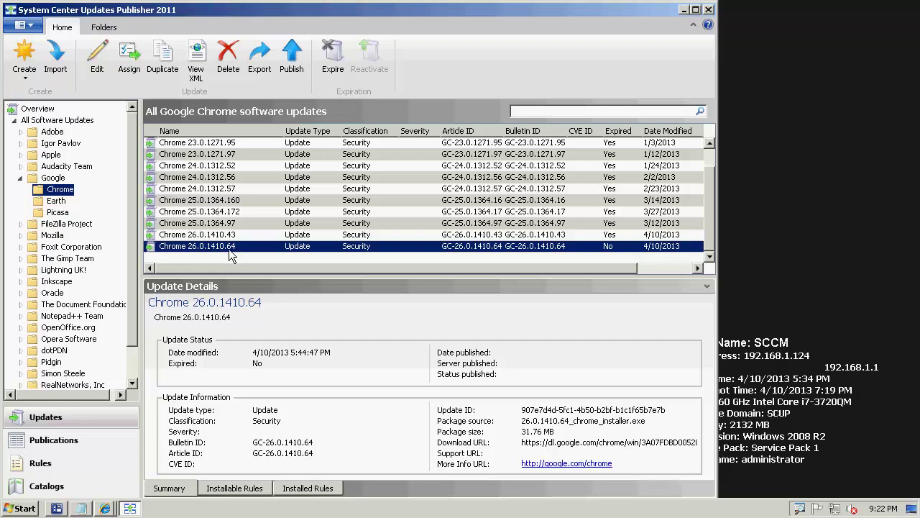
{"action": "left_click", "coordinate": [128, 49]}
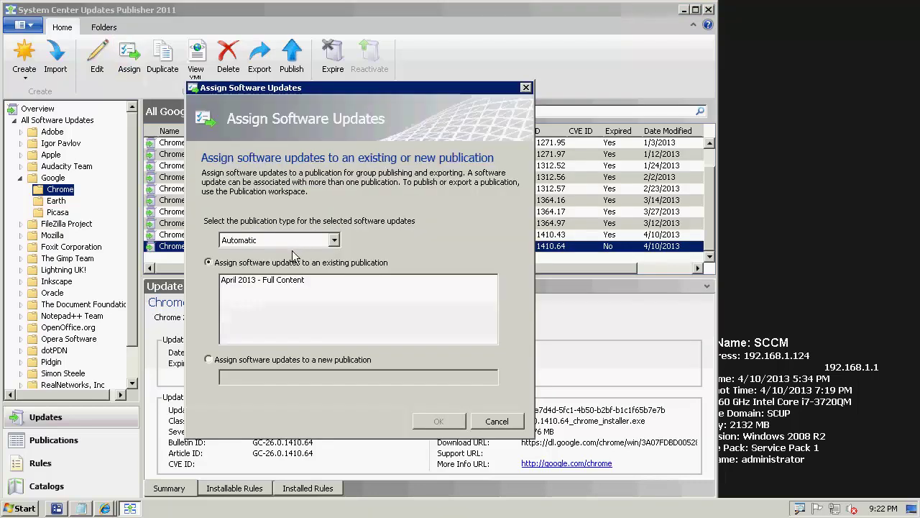
{"action": "left_click", "coordinate": [288, 240]}
{"action": "left_click", "coordinate": [255, 265]}
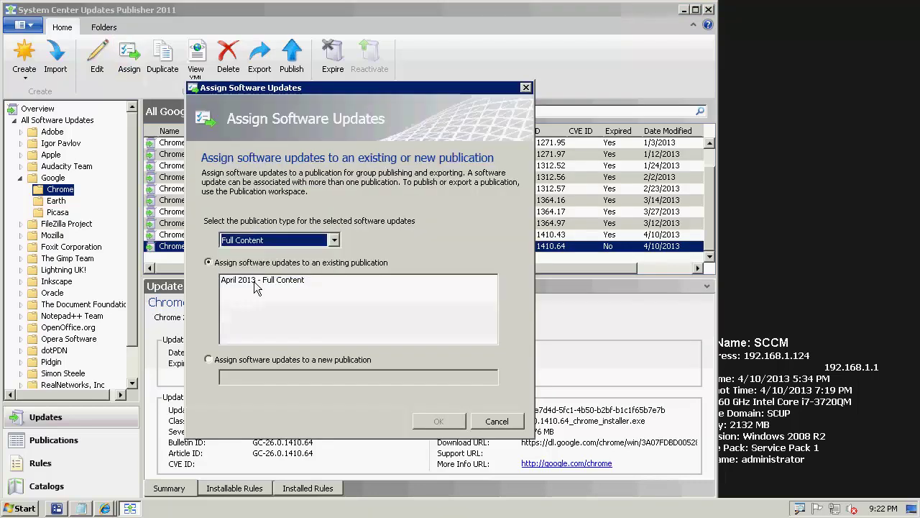
{"action": "left_click", "coordinate": [256, 281]}
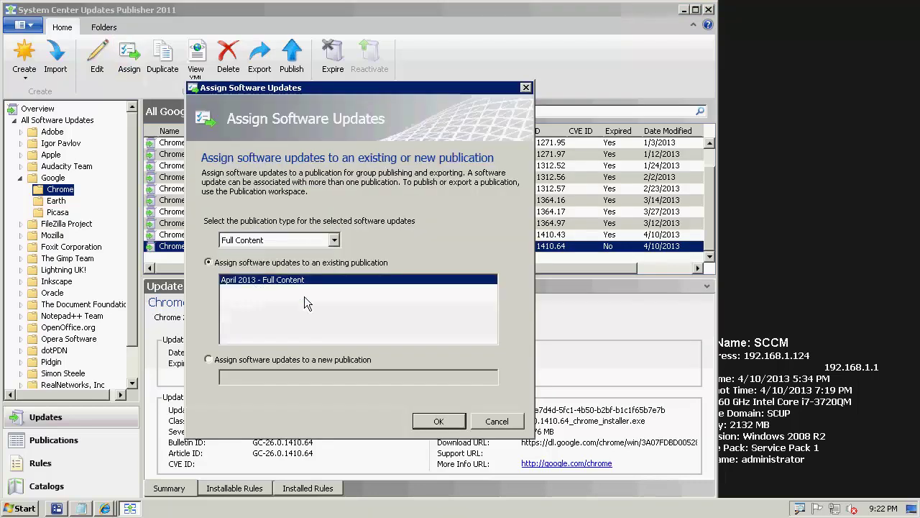
{"action": "left_click", "coordinate": [440, 421]}
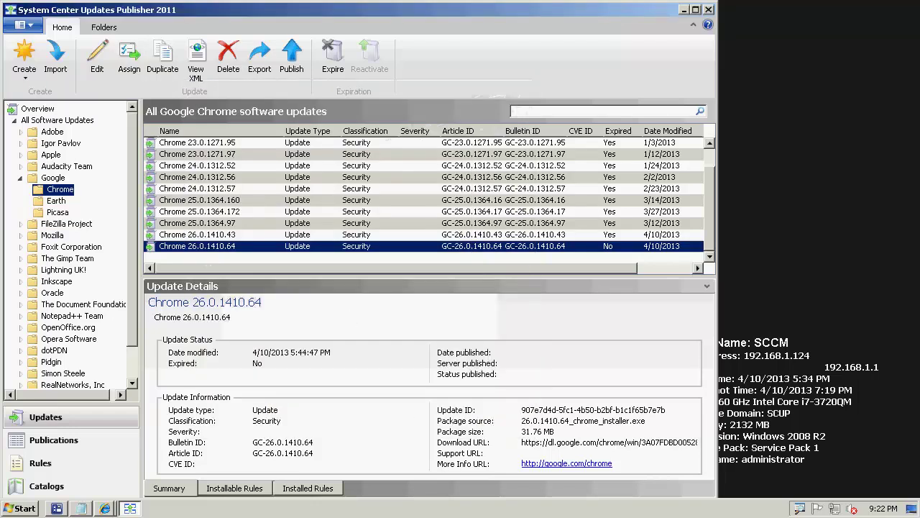
Switch to the Patch My PC SCUP page in Internet Explorer and review the catalog's product list, newsletter and RSS feed sections
{"action": "left_click", "coordinate": [102, 510]}
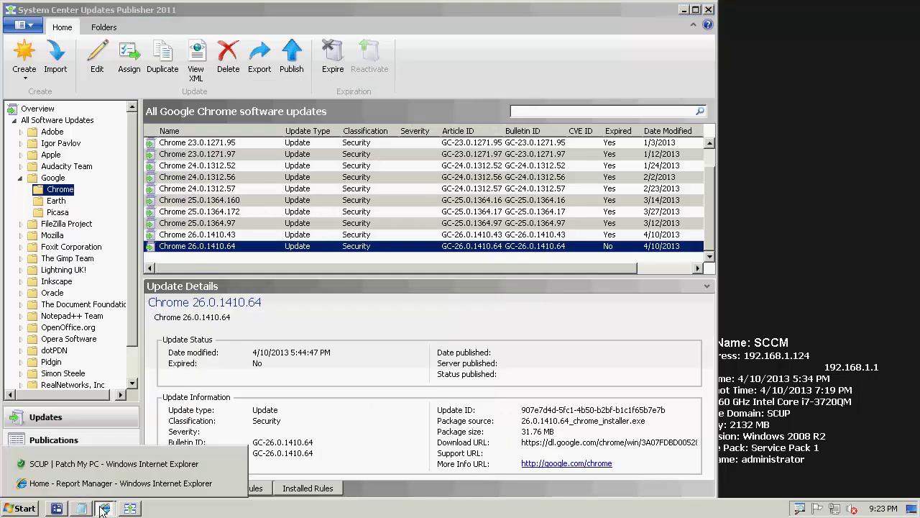
{"action": "left_click", "coordinate": [86, 465]}
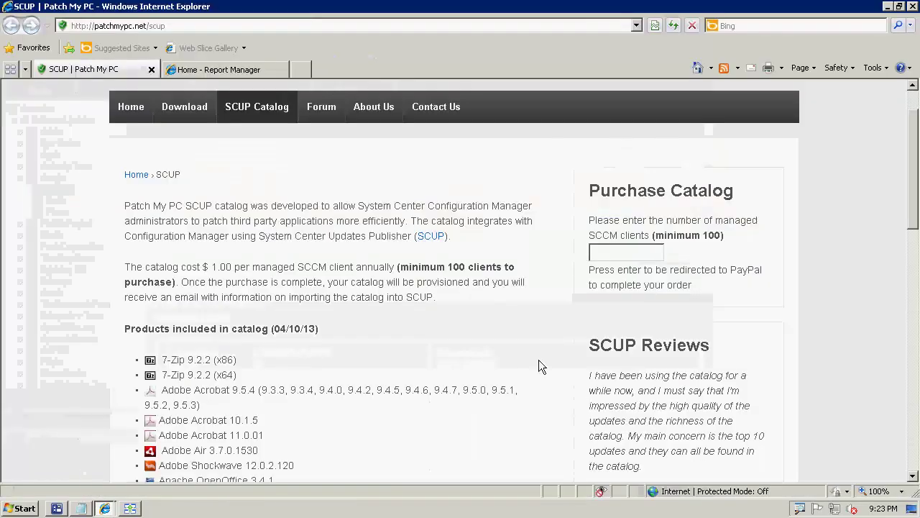
{"action": "scroll", "coordinate": [539, 359], "scroll_direction": "down", "scroll_amount": 5}
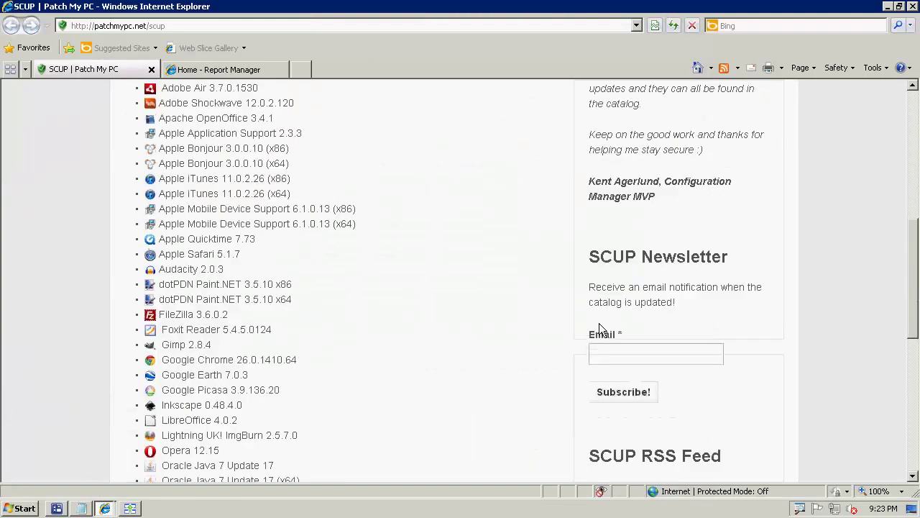
{"action": "scroll", "coordinate": [600, 329], "scroll_direction": "down", "scroll_amount": 2}
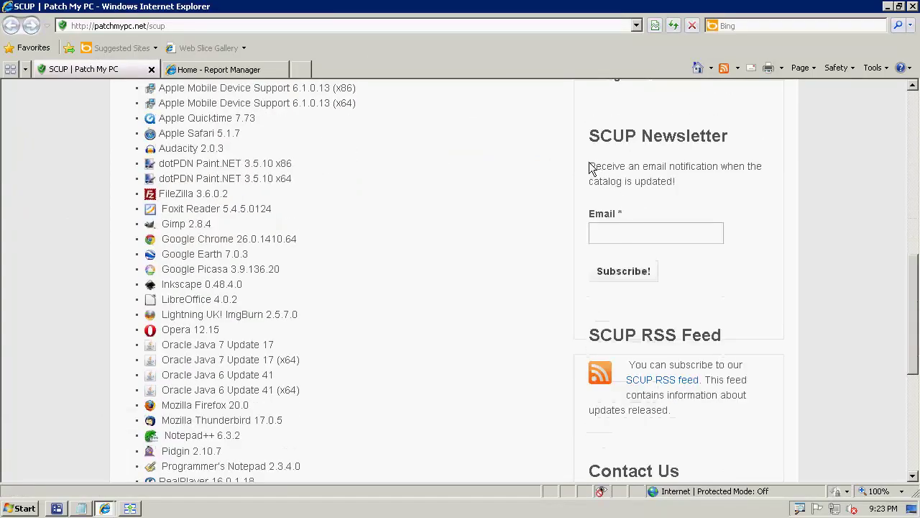
{"action": "scroll", "coordinate": [589, 172], "scroll_direction": "down", "scroll_amount": 2}
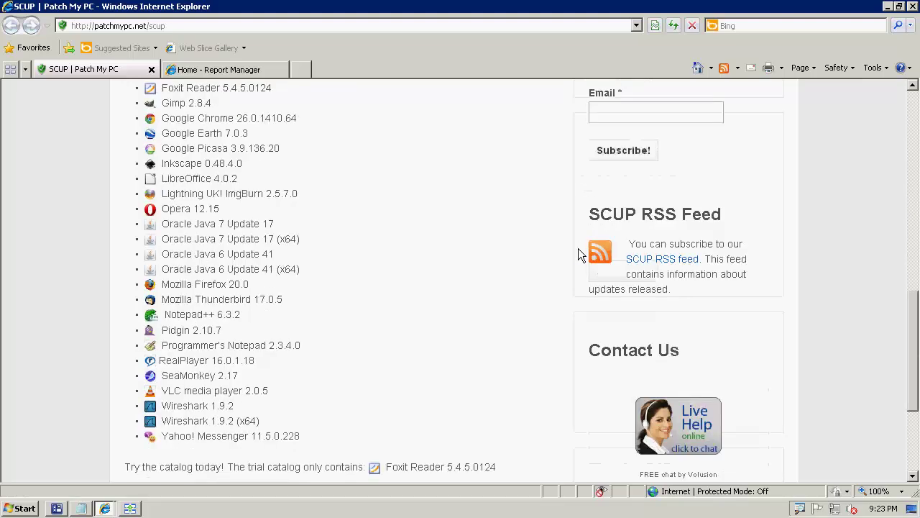
Open the SCUP RSS feed and review its entries on added, modified and revised catalog updates
{"action": "left_click", "coordinate": [648, 265]}
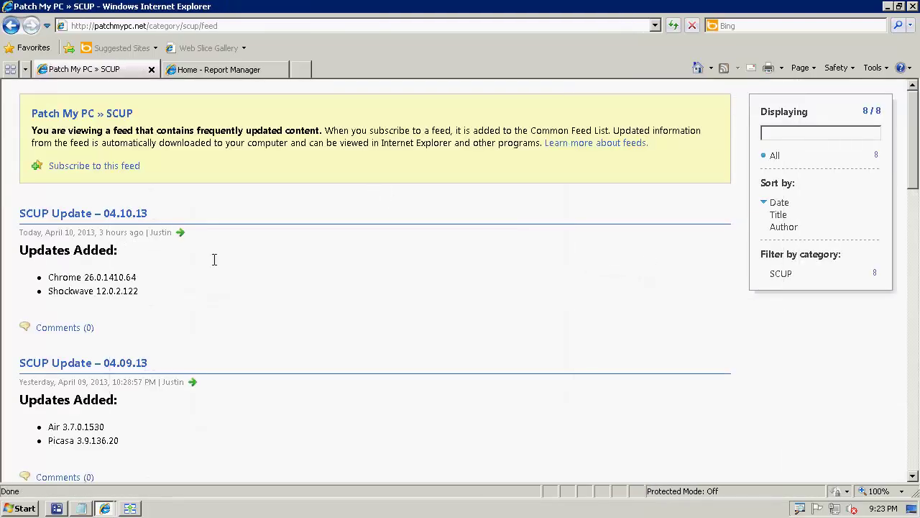
{"action": "scroll", "coordinate": [184, 205], "scroll_direction": "down", "scroll_amount": 2}
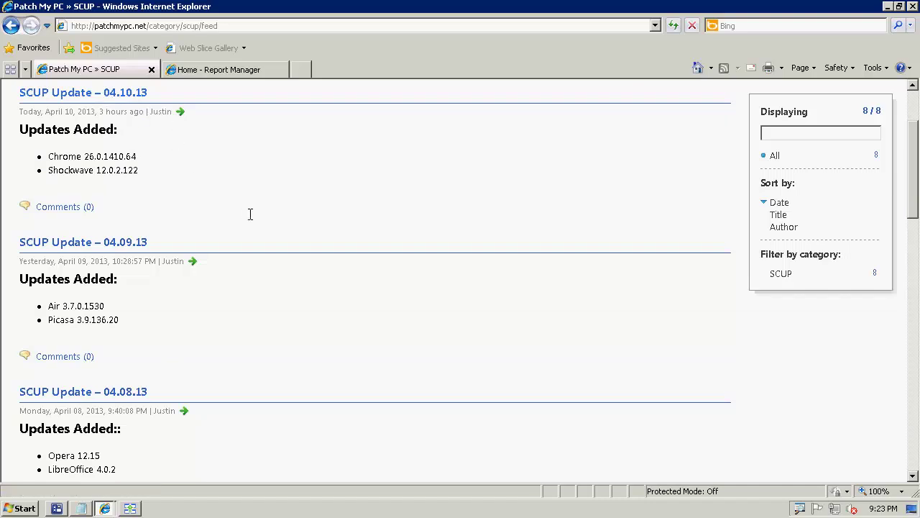
{"action": "scroll", "coordinate": [250, 215], "scroll_direction": "down", "scroll_amount": 5}
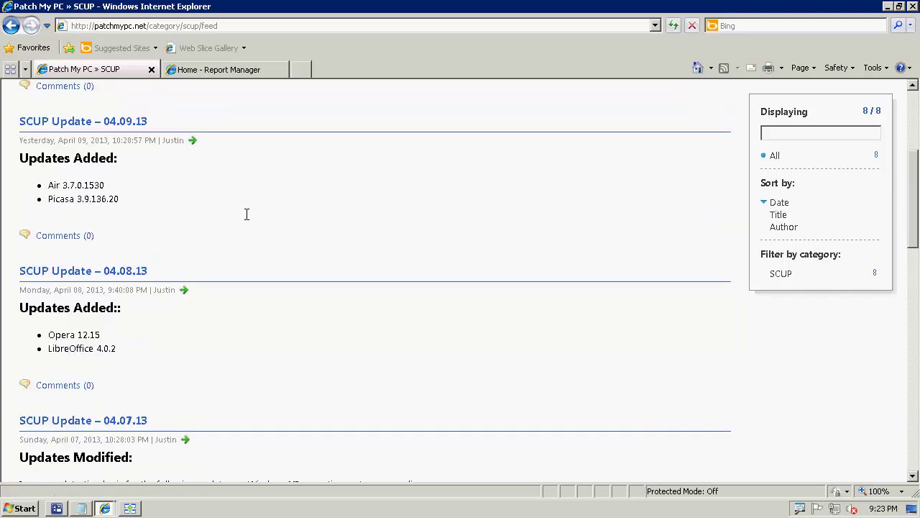
{"action": "scroll", "coordinate": [248, 217], "scroll_direction": "down", "scroll_amount": 1}
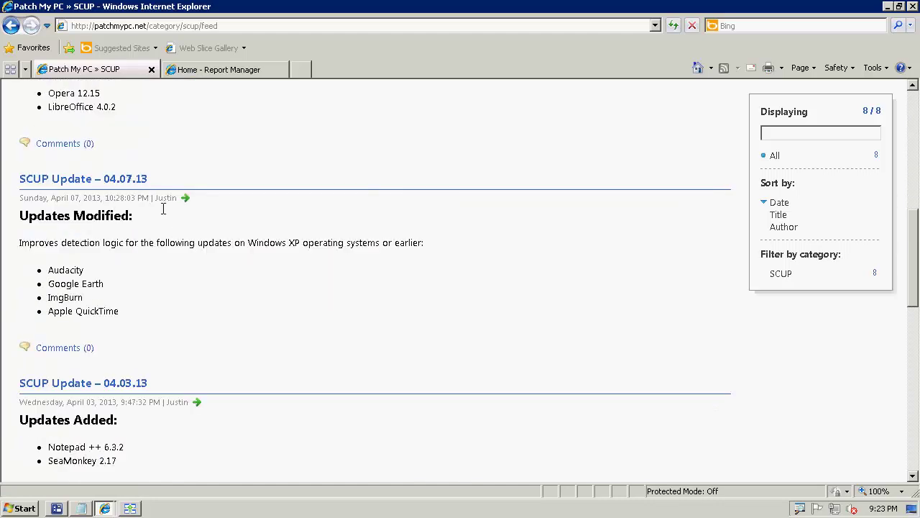
{"action": "scroll", "coordinate": [187, 261], "scroll_direction": "down", "scroll_amount": 11}
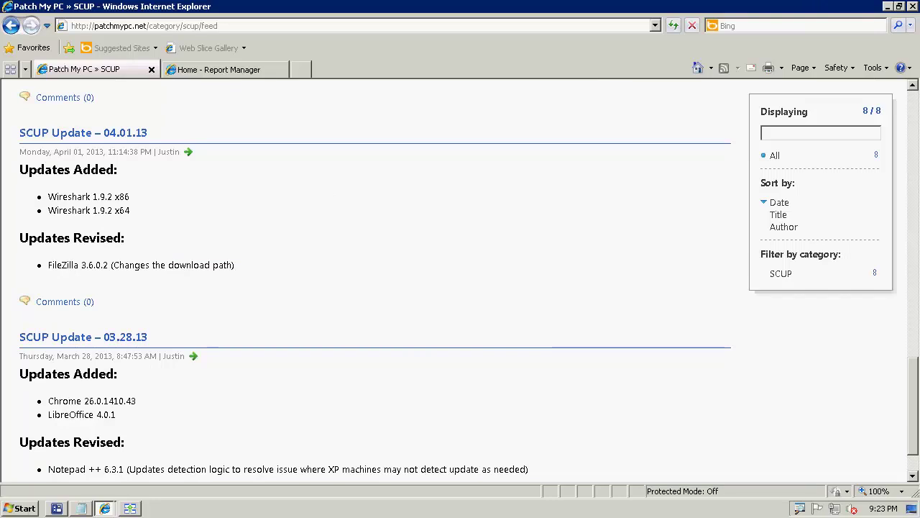
Return to System Center Updates Publisher and assign VLC media player 2.0.5 to the existing "April 2013 - Full Content" publication as Full Content
{"action": "left_click", "coordinate": [888, 6]}
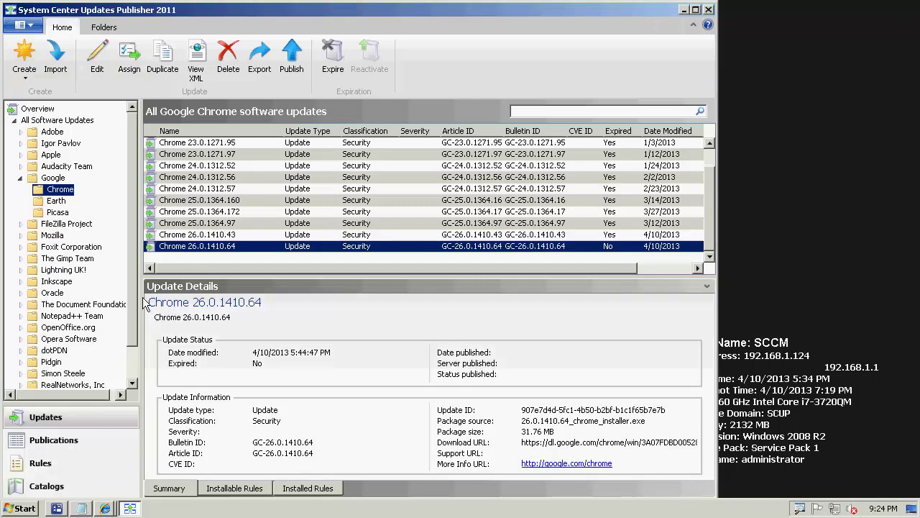
{"action": "scroll", "coordinate": [130, 338], "scroll_direction": "down", "scroll_amount": 1}
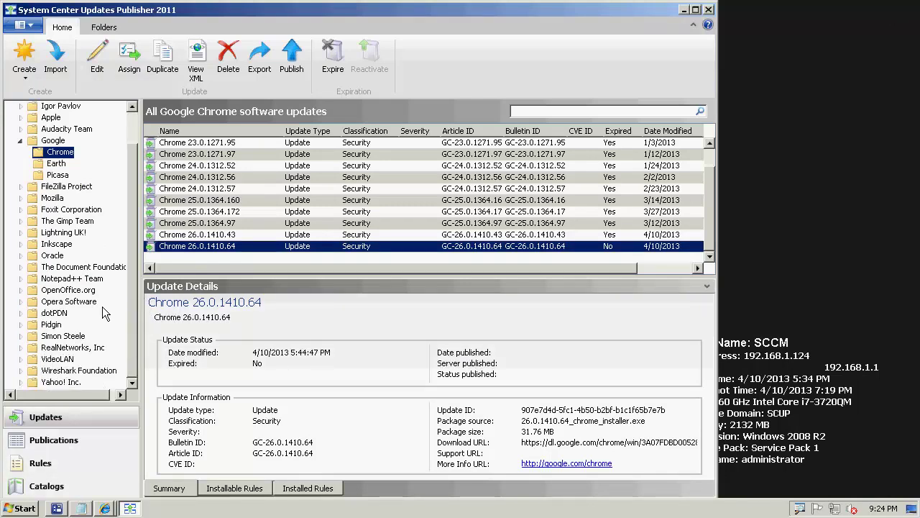
{"action": "left_click", "coordinate": [21, 359]}
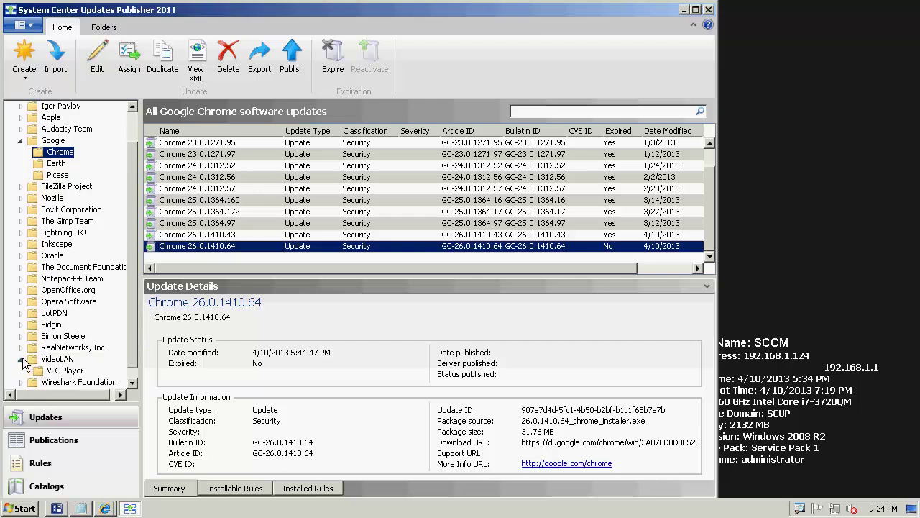
{"action": "left_click", "coordinate": [57, 371]}
{"action": "left_click", "coordinate": [216, 165]}
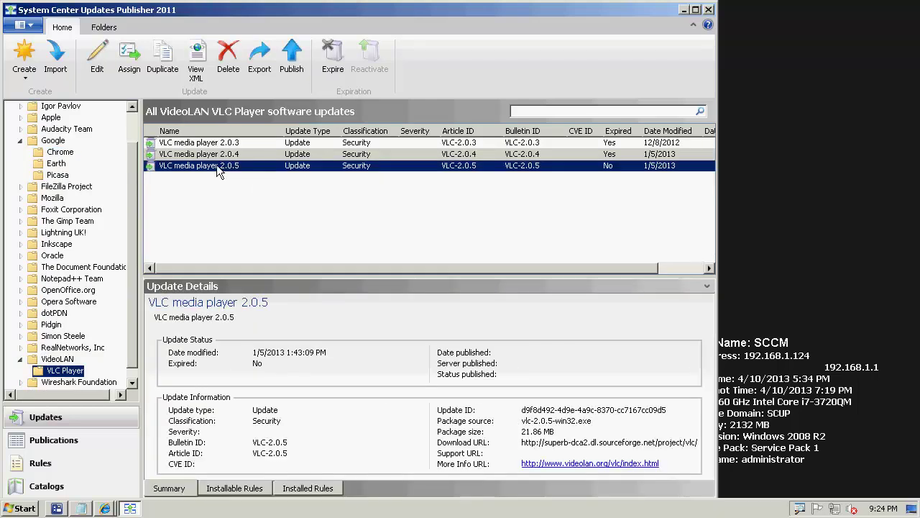
{"action": "left_click", "coordinate": [126, 52]}
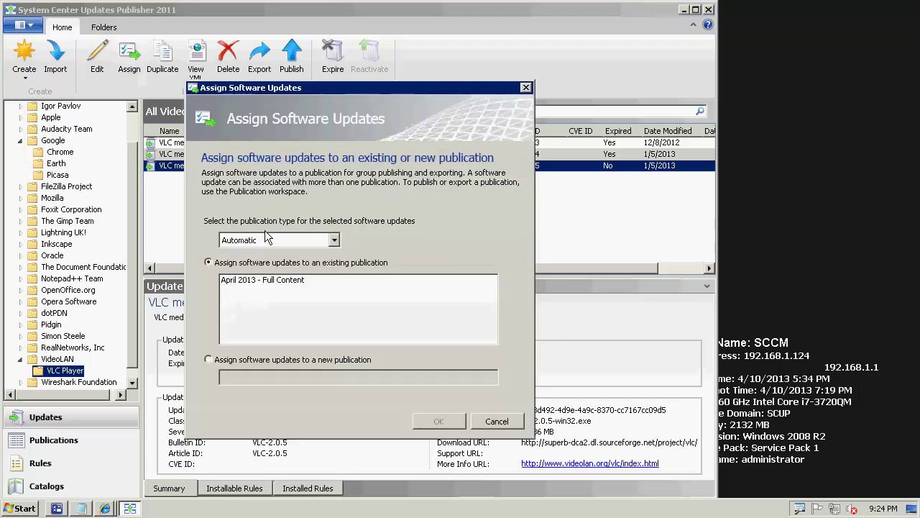
{"action": "left_click", "coordinate": [267, 240]}
{"action": "left_click", "coordinate": [244, 263]}
{"action": "left_click", "coordinate": [248, 279]}
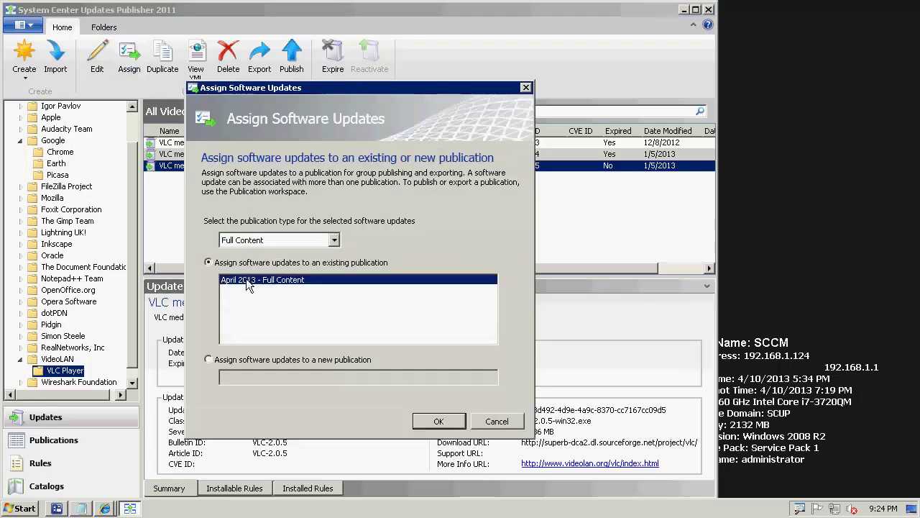
{"action": "left_click", "coordinate": [436, 421]}
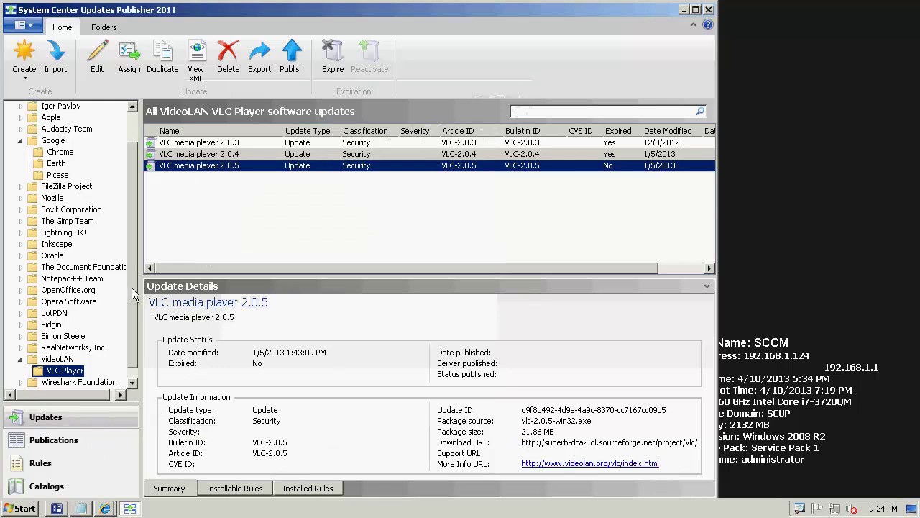
Assign the Adobe update Air 3.7.0.1530 to a new publication named "April 2013 - Automatic" with the Automatic publication type
{"action": "scroll", "coordinate": [127, 144], "scroll_direction": "up", "scroll_amount": 1}
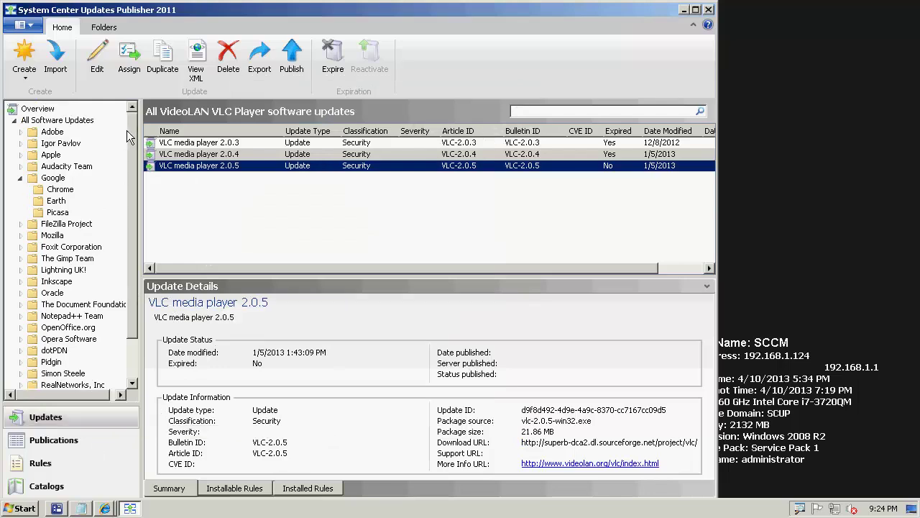
{"action": "left_click", "coordinate": [20, 178]}
{"action": "left_click", "coordinate": [20, 361]}
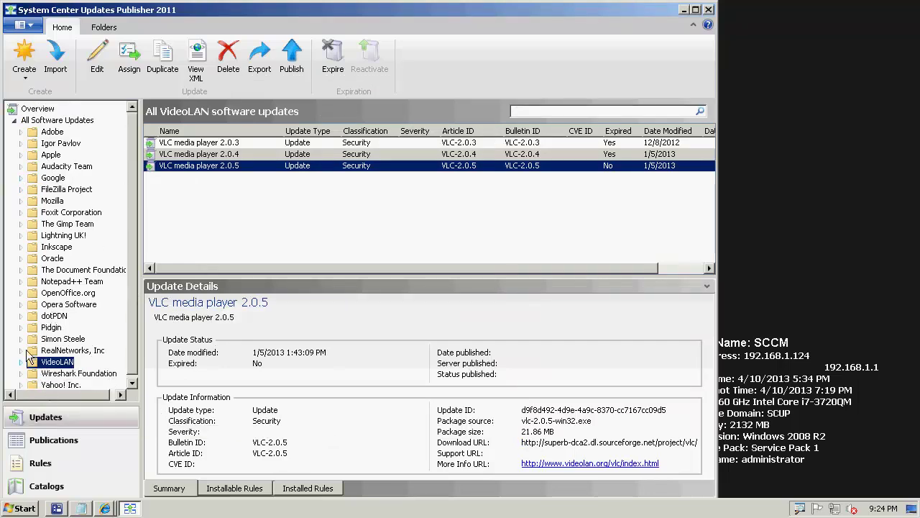
{"action": "left_click", "coordinate": [21, 132]}
{"action": "left_click", "coordinate": [50, 159]}
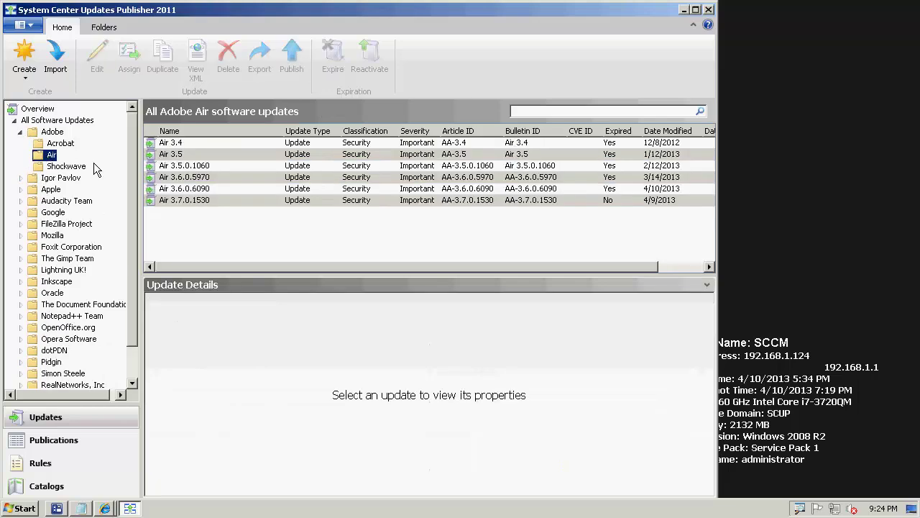
{"action": "left_click", "coordinate": [192, 202]}
{"action": "right_click", "coordinate": [192, 202]}
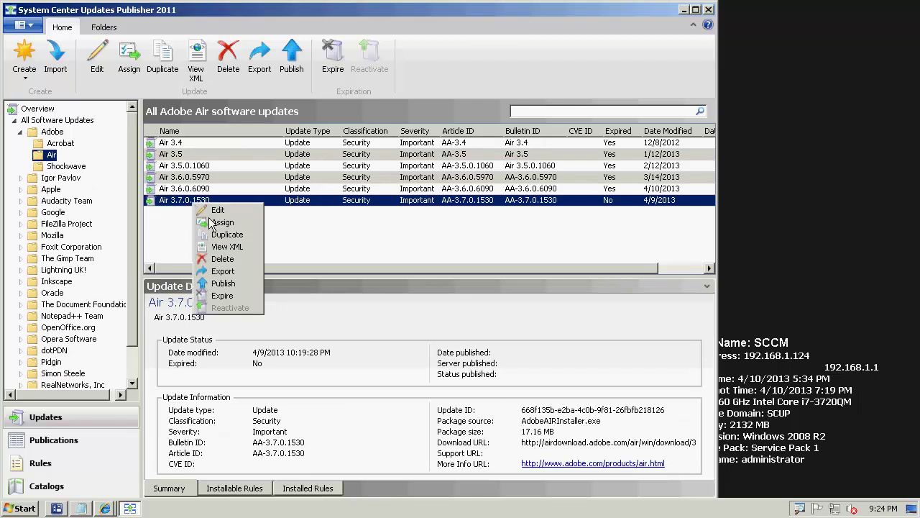
{"action": "left_click", "coordinate": [215, 223]}
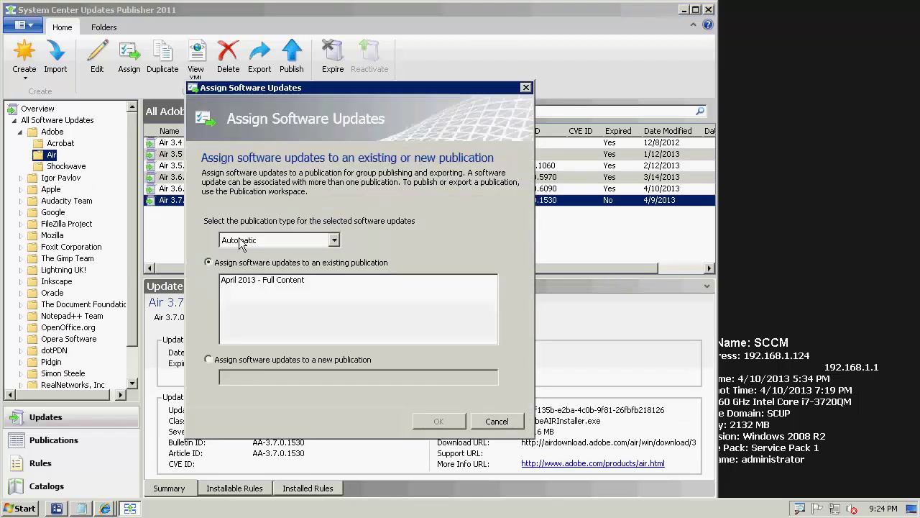
{"action": "left_click", "coordinate": [229, 360]}
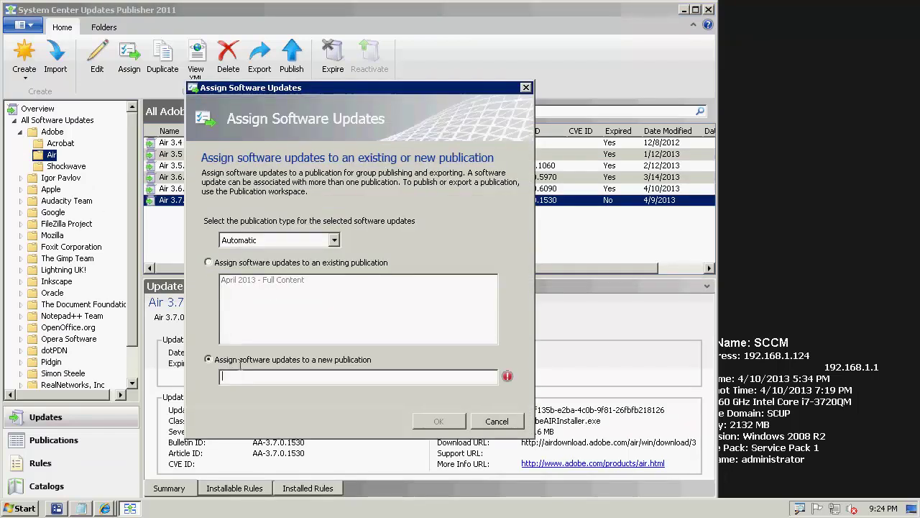
{"action": "type", "text": "April 2013 - Automatic"}
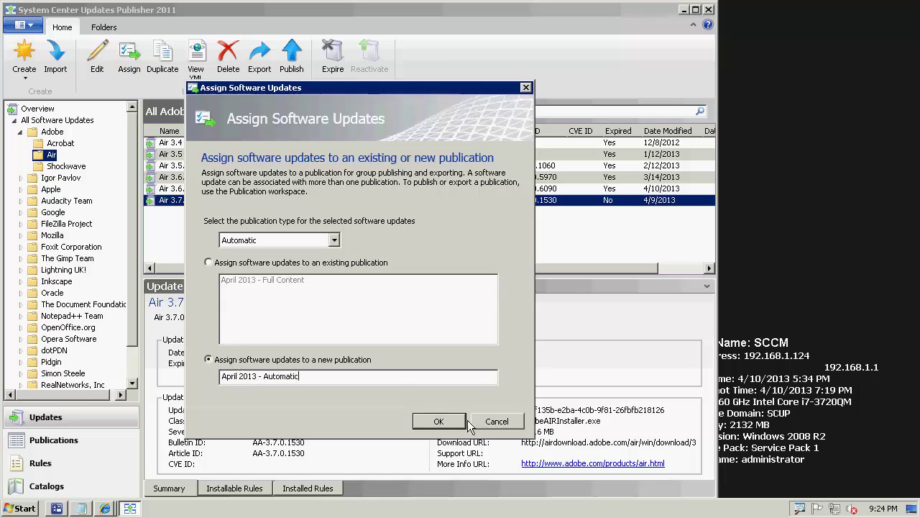
{"action": "left_click", "coordinate": [438, 422]}
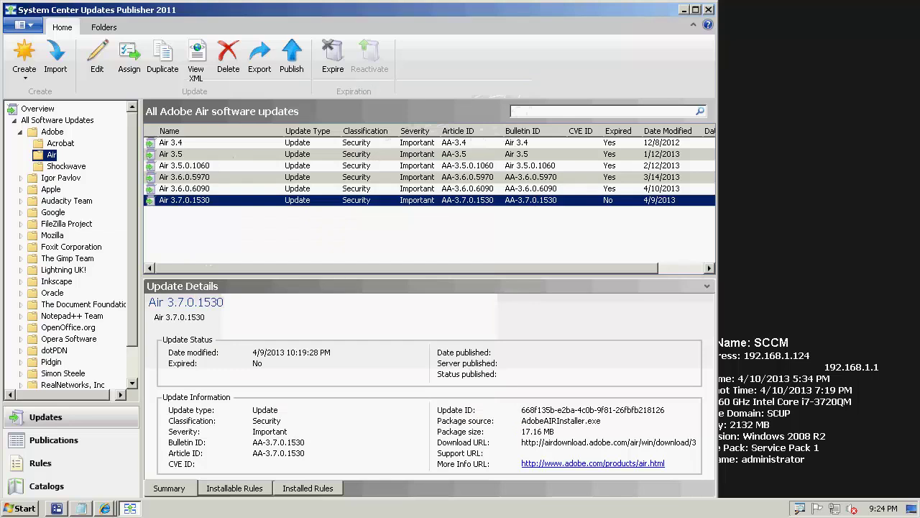
Assign the Adobe update Shockwave 12.0.2.122 to the existing "April 2013 - Automatic" publication as Automatic
{"action": "left_click", "coordinate": [64, 166]}
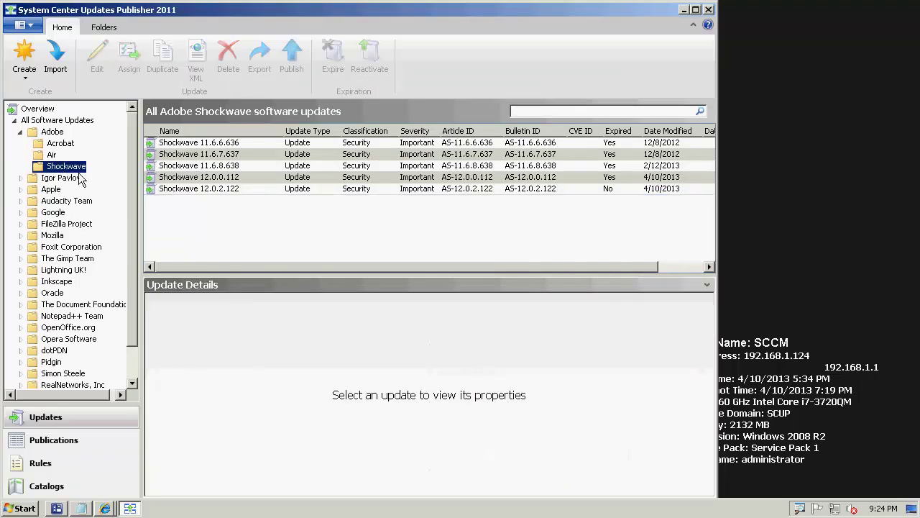
{"action": "left_click", "coordinate": [233, 188]}
{"action": "right_click", "coordinate": [233, 189]}
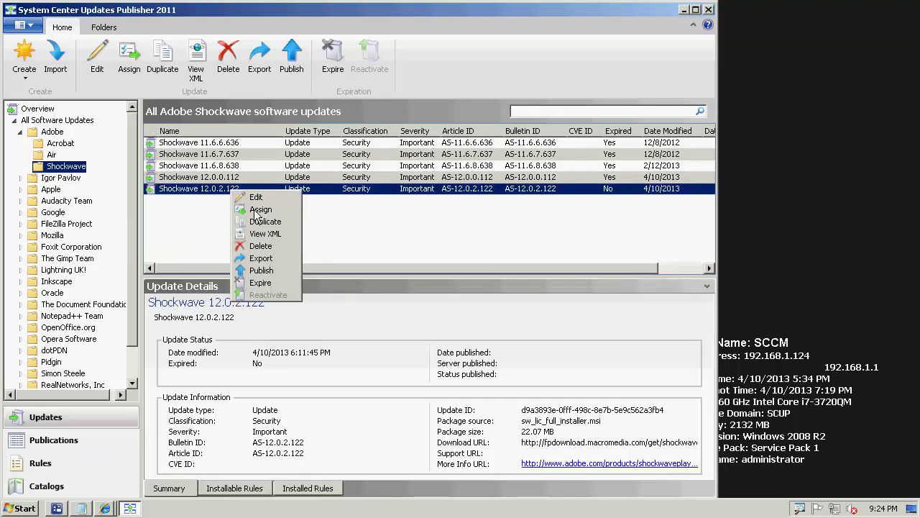
{"action": "left_click", "coordinate": [258, 210]}
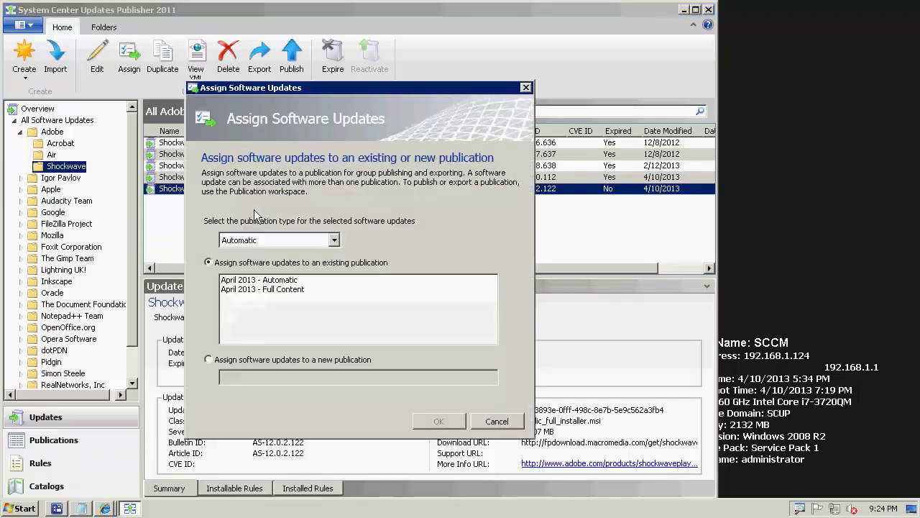
{"action": "left_click", "coordinate": [275, 280]}
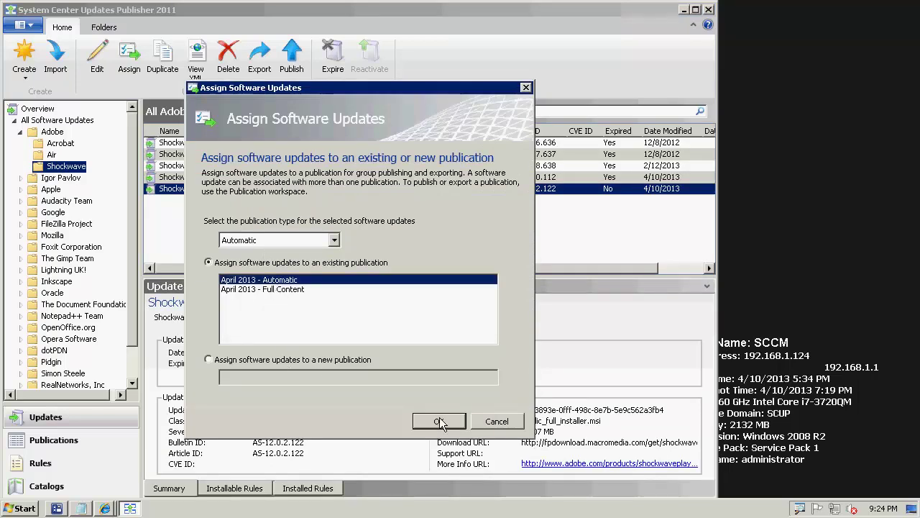
{"action": "left_click", "coordinate": [440, 422]}
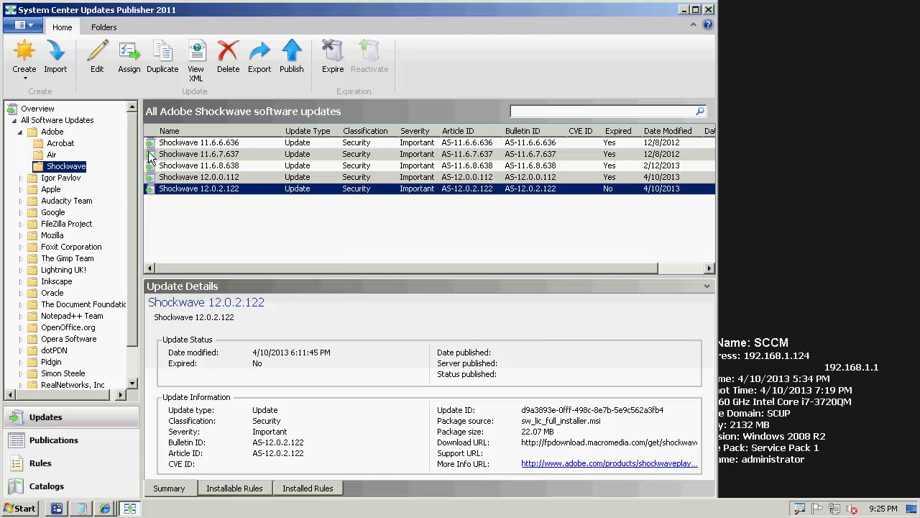
Open the Updates Publisher options
{"action": "left_click", "coordinate": [25, 27]}
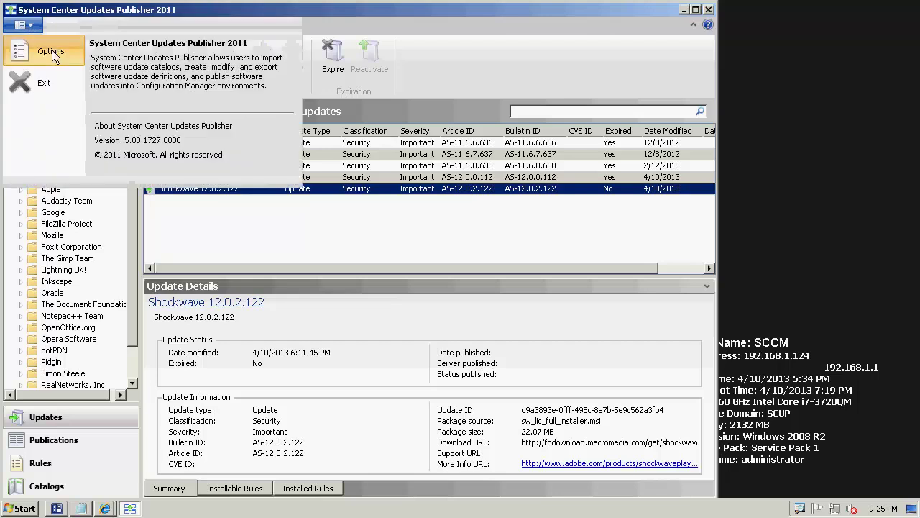
Set the package source size threshold to 20 MB in the ConfigMgr Server options and save the settings
{"action": "left_click", "coordinate": [54, 46]}
{"action": "left_click", "coordinate": [172, 134]}
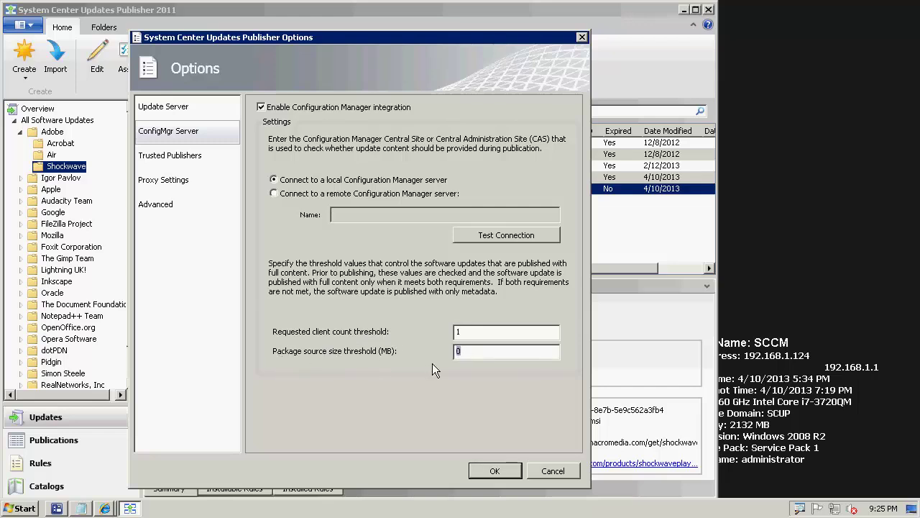
{"action": "left_click_drag", "start_coordinate": [478, 351], "coordinate": [391, 351]}
{"action": "type", "text": "20"}
{"action": "key", "text": "shift+Tab"}
{"action": "key", "text": "shift+Home"}
{"action": "left_click", "coordinate": [484, 471]}
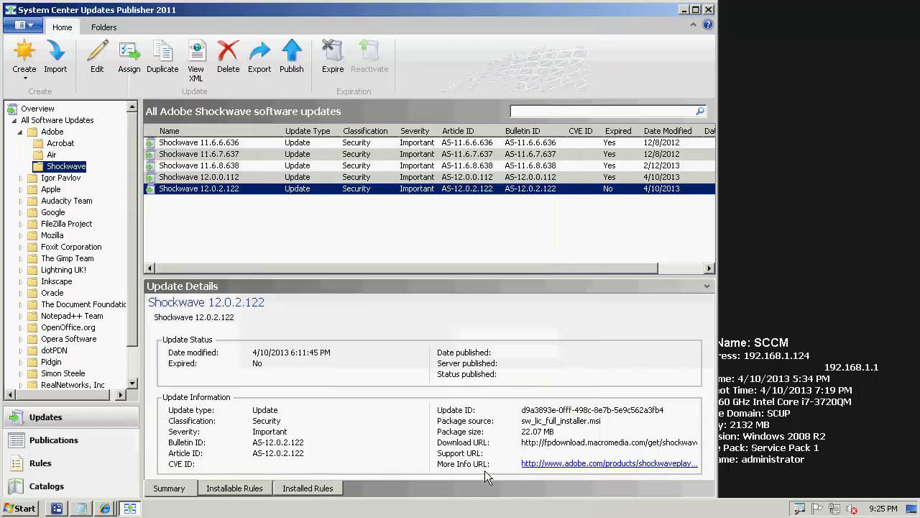
Publish the April 2013 - Automatic publication with the default publish options and close the completed wizard
{"action": "left_click", "coordinate": [85, 440]}
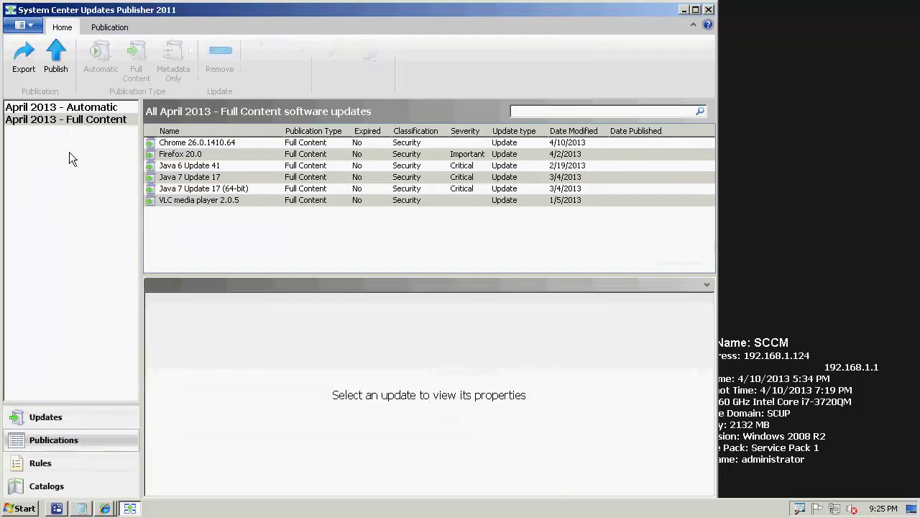
{"action": "left_click", "coordinate": [72, 110]}
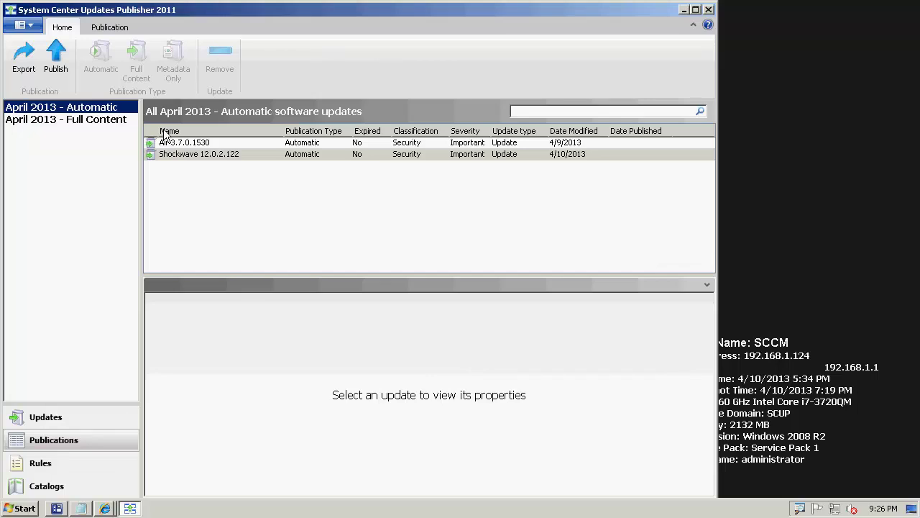
{"action": "left_click", "coordinate": [56, 54]}
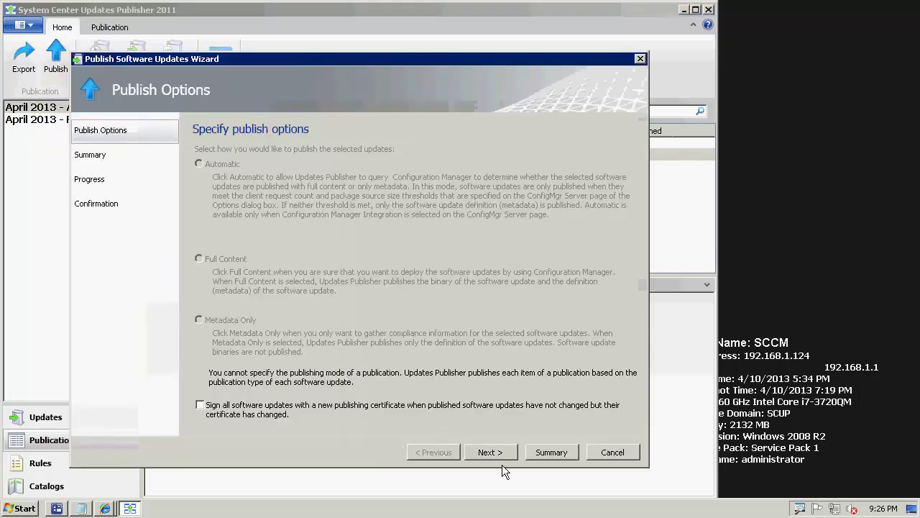
{"action": "left_click", "coordinate": [493, 452]}
{"action": "left_click", "coordinate": [493, 452]}
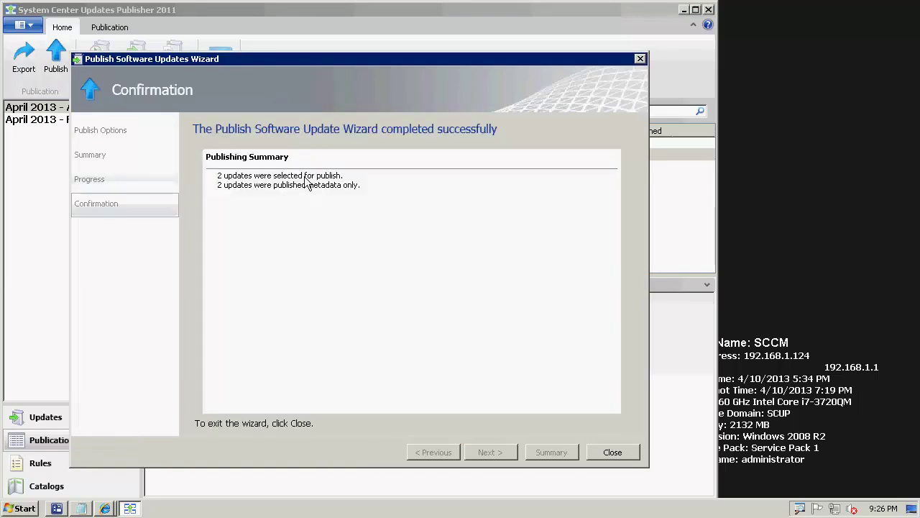
{"action": "left_click", "coordinate": [612, 452]}
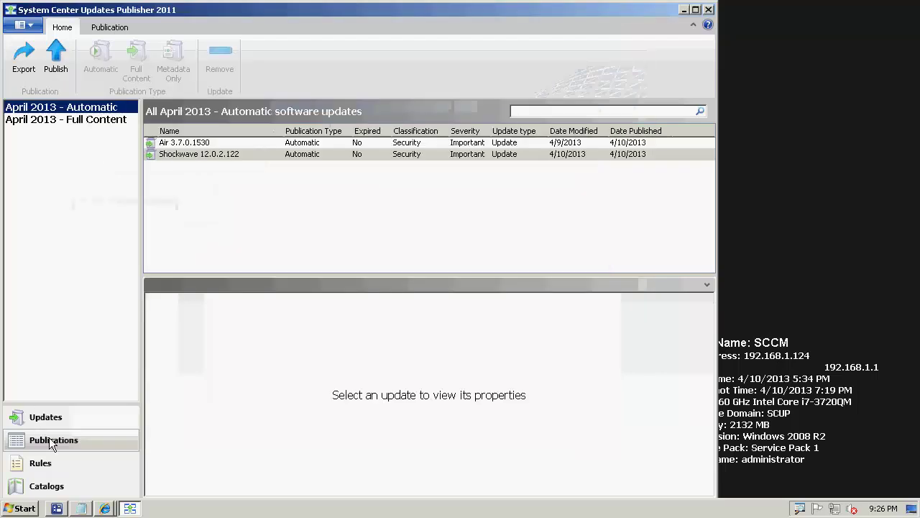
Start publishing the April 2013 - Full Content publication, always accepting content from Mozilla Corporation
{"action": "left_click", "coordinate": [36, 120]}
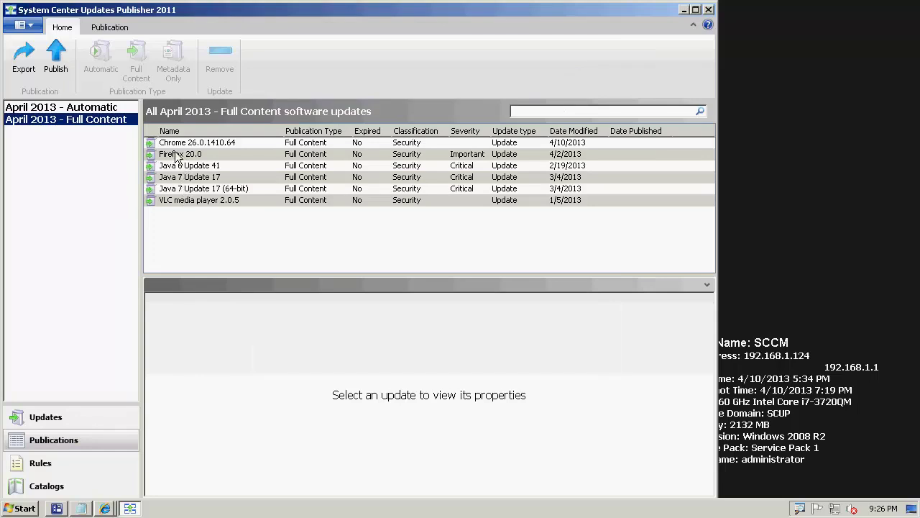
{"action": "left_click", "coordinate": [52, 54]}
{"action": "left_click", "coordinate": [478, 449]}
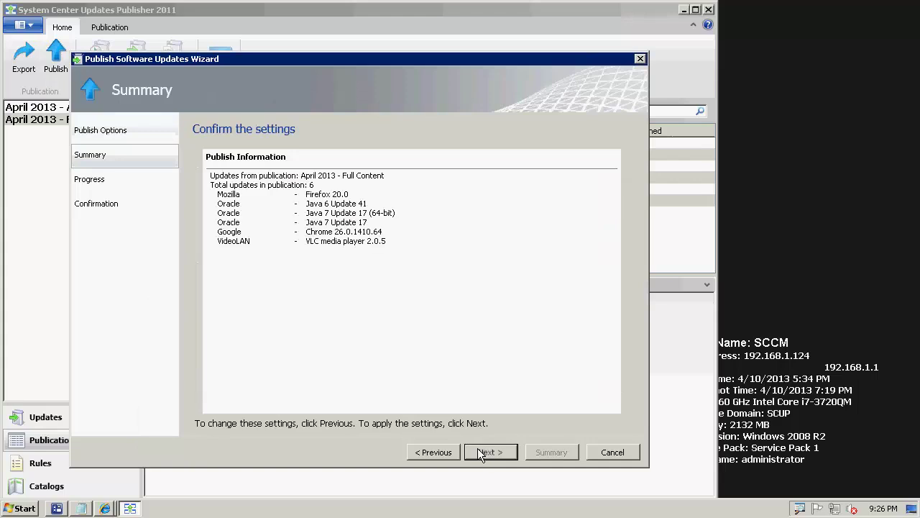
{"action": "left_click", "coordinate": [479, 453]}
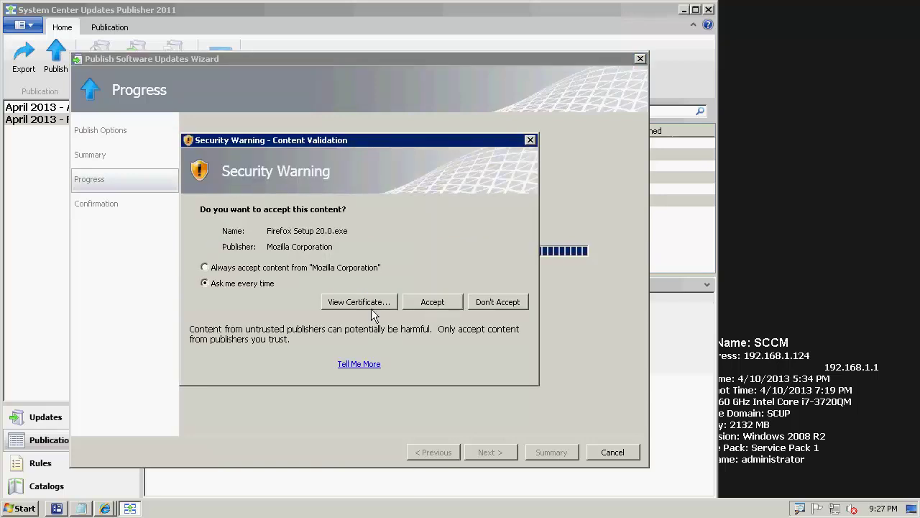
{"action": "left_click", "coordinate": [314, 271]}
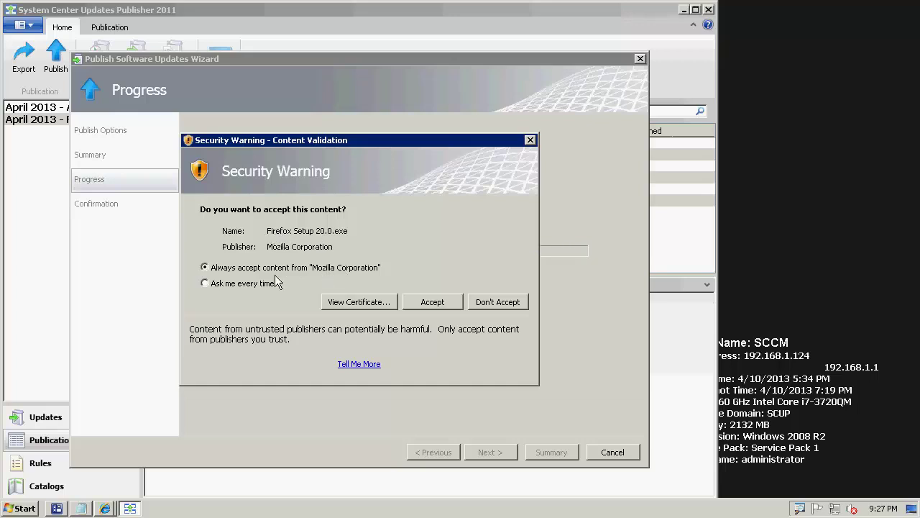
{"action": "left_click", "coordinate": [421, 304]}
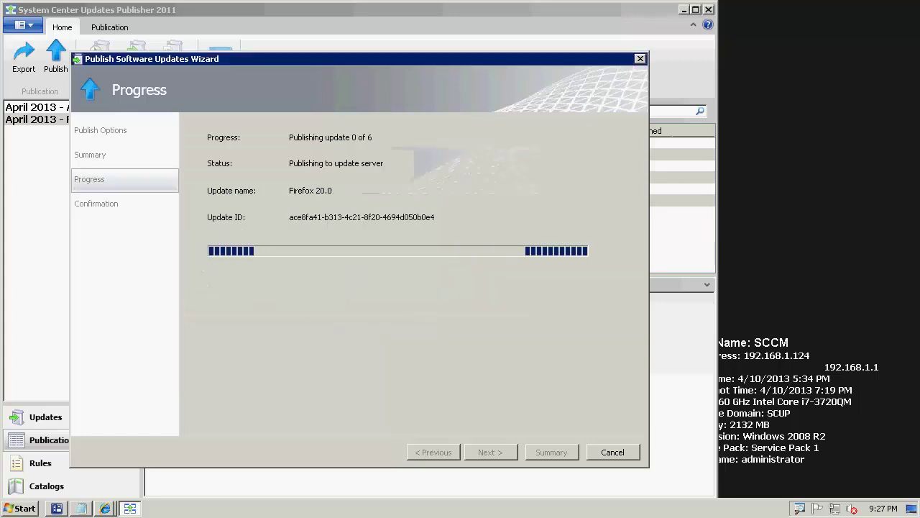
Open the %temp% folder and look through its parent Temp folder for the SCUP log
{"action": "left_click", "coordinate": [31, 507]}
{"action": "type", "text": "%"}
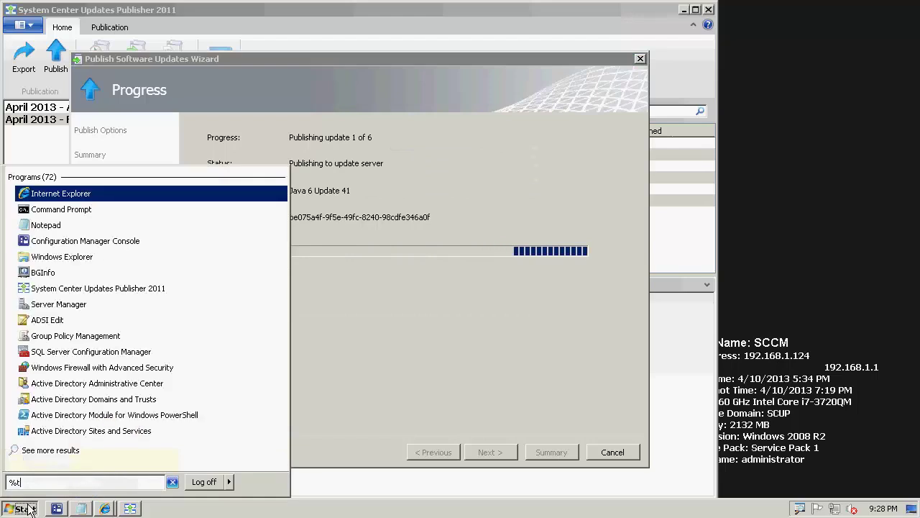
{"action": "type", "text": "temp%"}
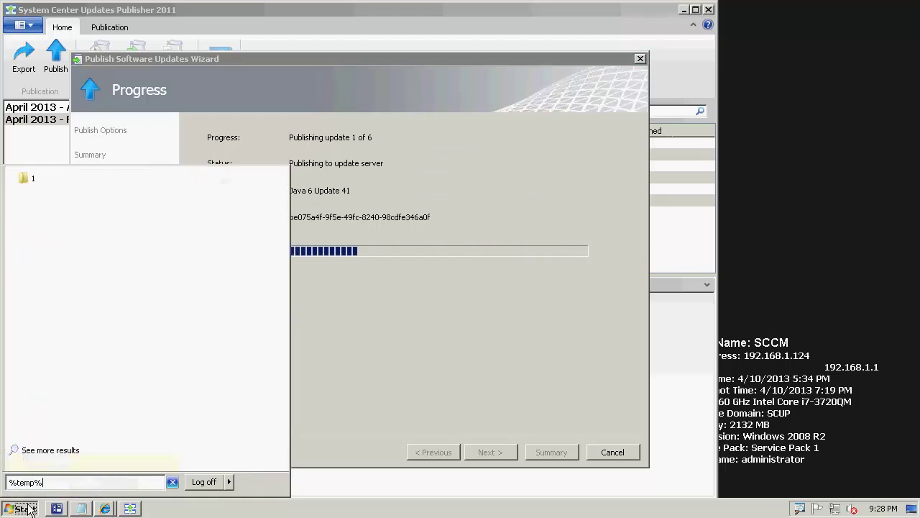
{"action": "key", "text": "Return"}
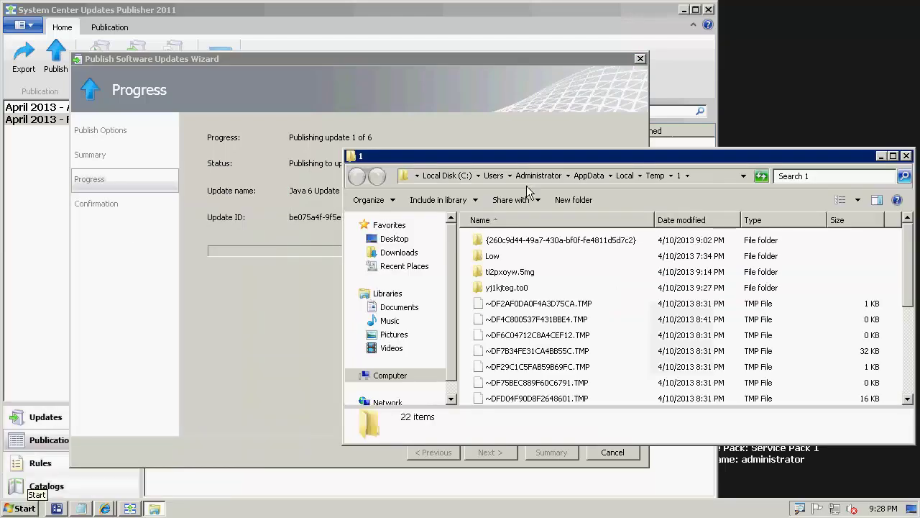
{"action": "left_click", "coordinate": [655, 175]}
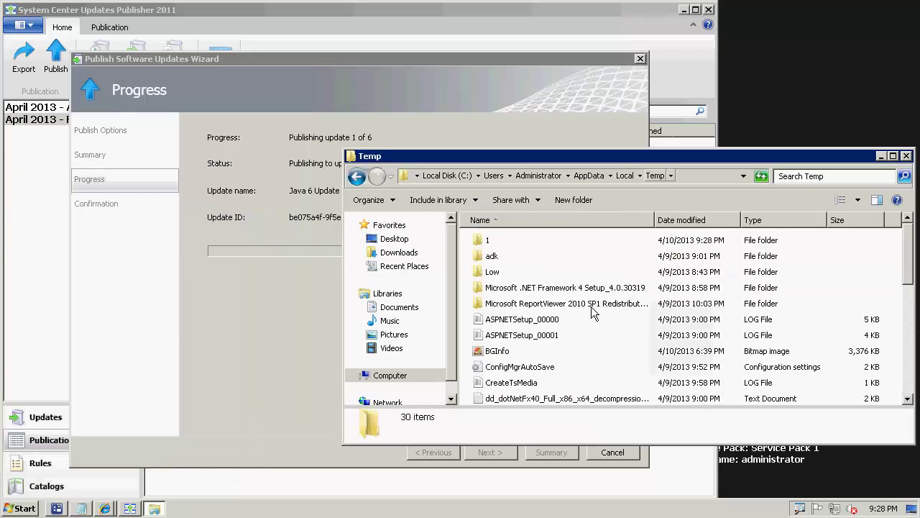
{"action": "scroll", "coordinate": [551, 339], "scroll_direction": "down", "scroll_amount": 4}
{"action": "scroll", "coordinate": [550, 340], "scroll_direction": "down", "scroll_amount": 3}
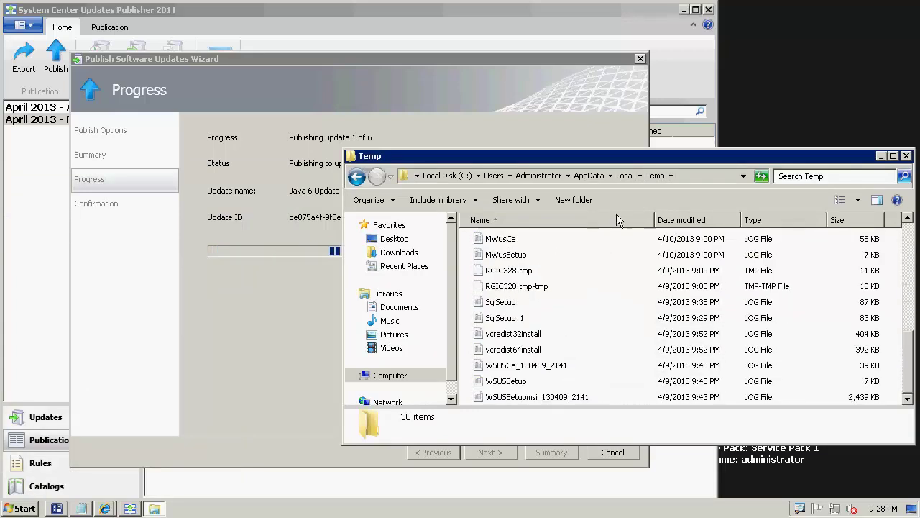
Go back through the Local and Temp folders into subfolder 1 and open the SCUP log file
{"action": "left_click", "coordinate": [624, 175]}
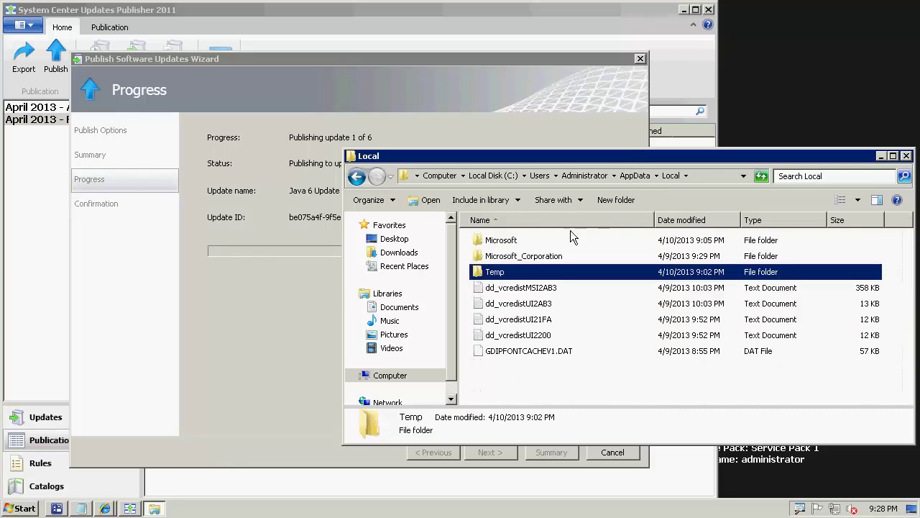
{"action": "double_click", "coordinate": [506, 273]}
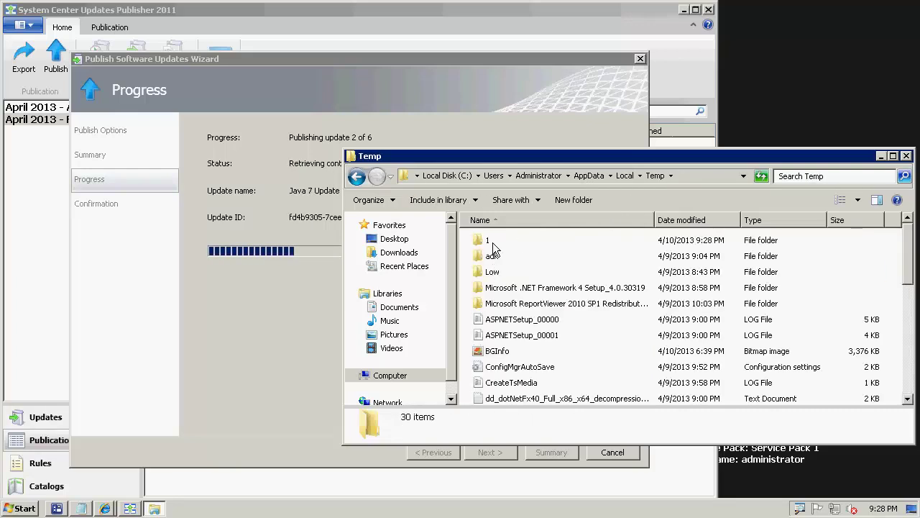
{"action": "double_click", "coordinate": [496, 238]}
{"action": "scroll", "coordinate": [539, 324], "scroll_direction": "down", "scroll_amount": 2}
{"action": "left_click", "coordinate": [537, 320]}
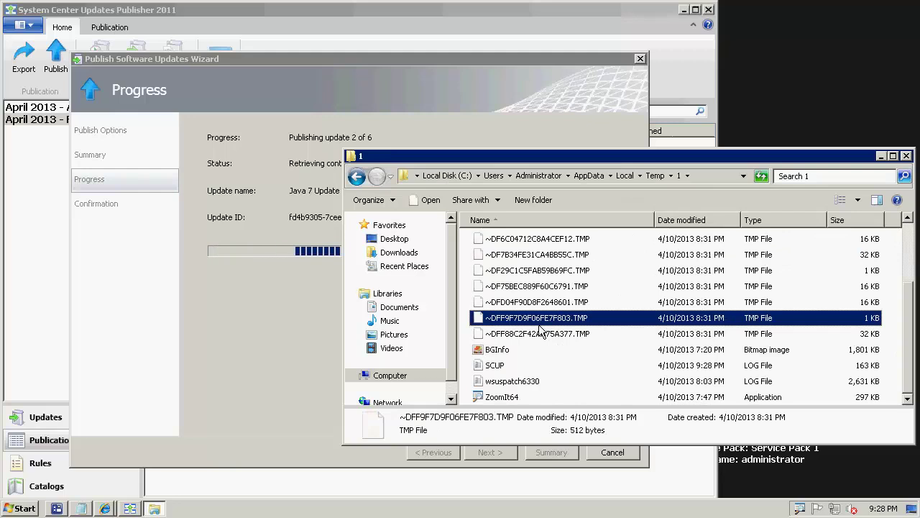
{"action": "double_click", "coordinate": [493, 365]}
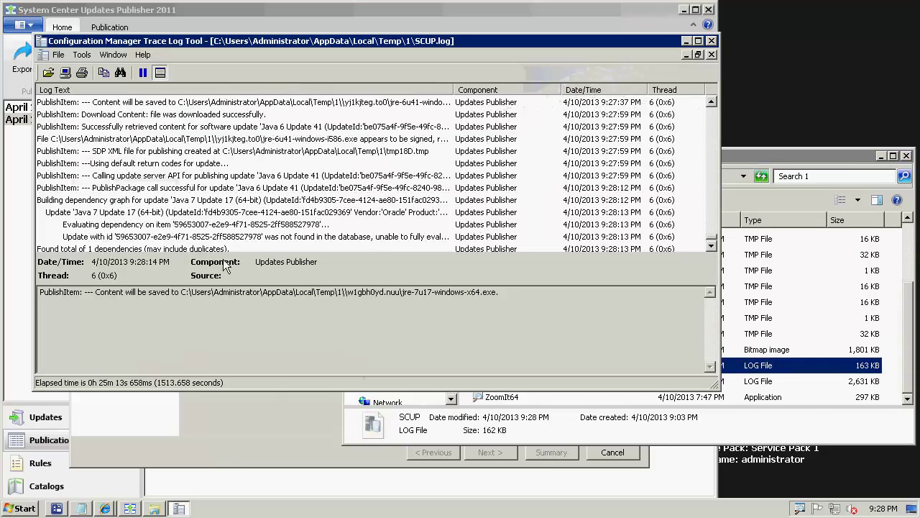
Enlarge the log window and examine the SCUP log's publishing entries for the Java updates
{"action": "left_click_drag", "start_coordinate": [799, 414], "coordinate": [818, 432]}
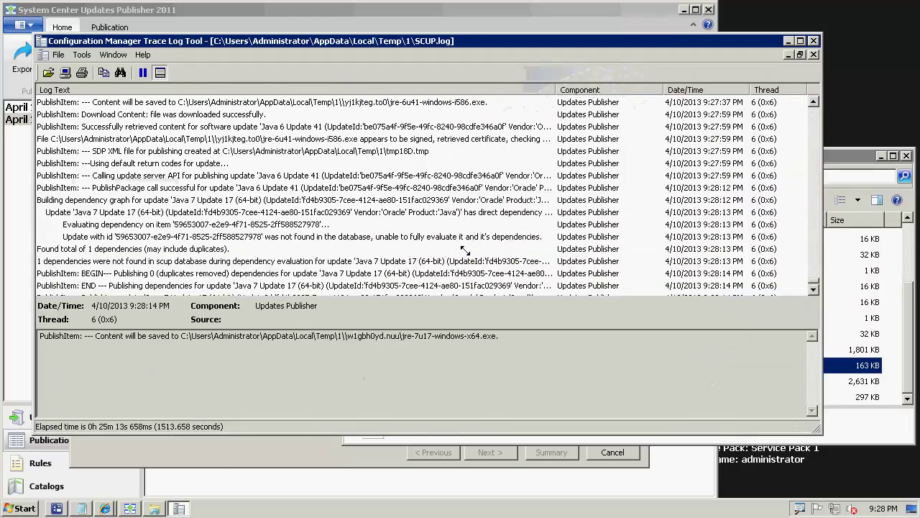
{"action": "left_click", "coordinate": [192, 165]}
{"action": "scroll", "coordinate": [186, 160], "scroll_direction": "up", "scroll_amount": 1}
{"action": "scroll", "coordinate": [183, 159], "scroll_direction": "up", "scroll_amount": 3}
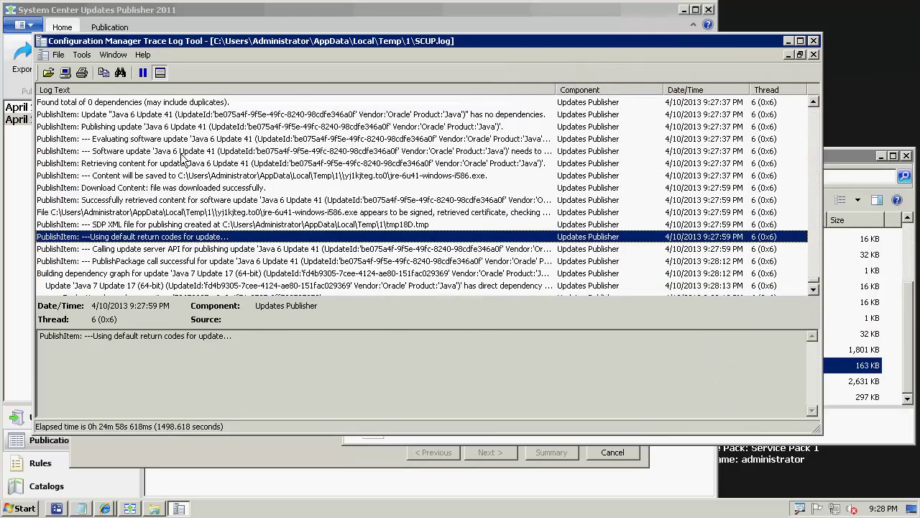
{"action": "scroll", "coordinate": [181, 155], "scroll_direction": "down", "scroll_amount": 4}
{"action": "scroll", "coordinate": [180, 152], "scroll_direction": "down", "scroll_amount": 2}
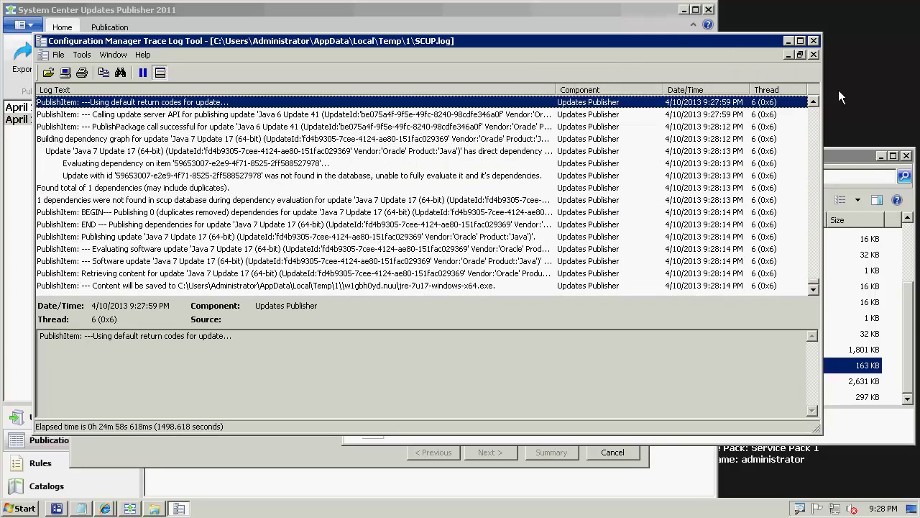
{"action": "left_click", "coordinate": [366, 253]}
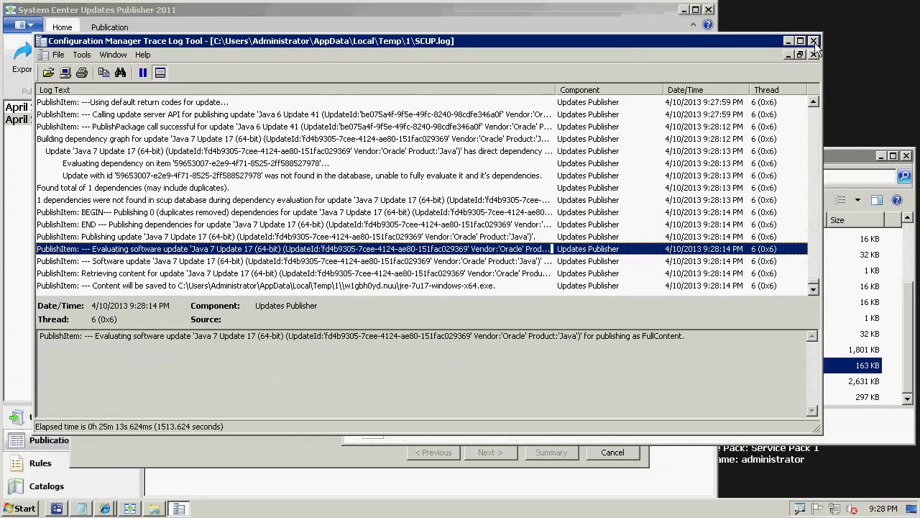
Close the SCUP log and its folder, and exit the completed Full Content publishing wizard
{"action": "left_click", "coordinate": [796, 9]}
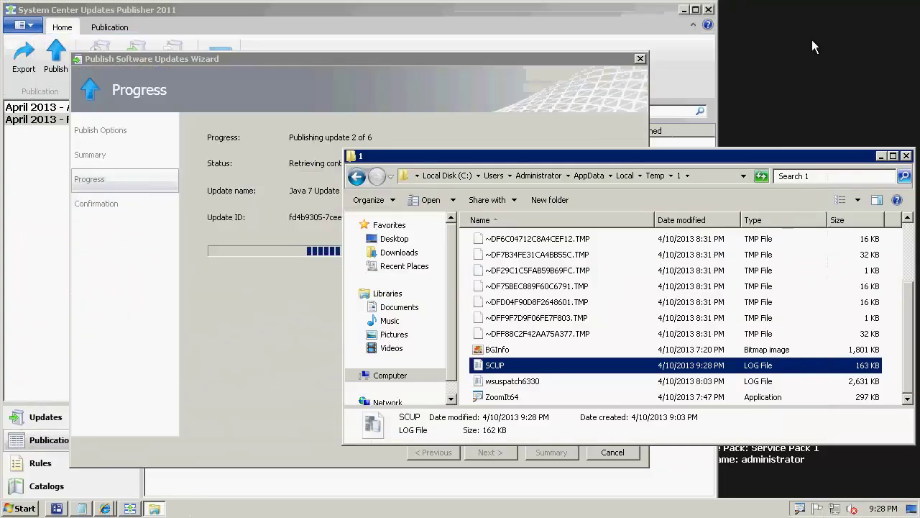
{"action": "left_click", "coordinate": [906, 155]}
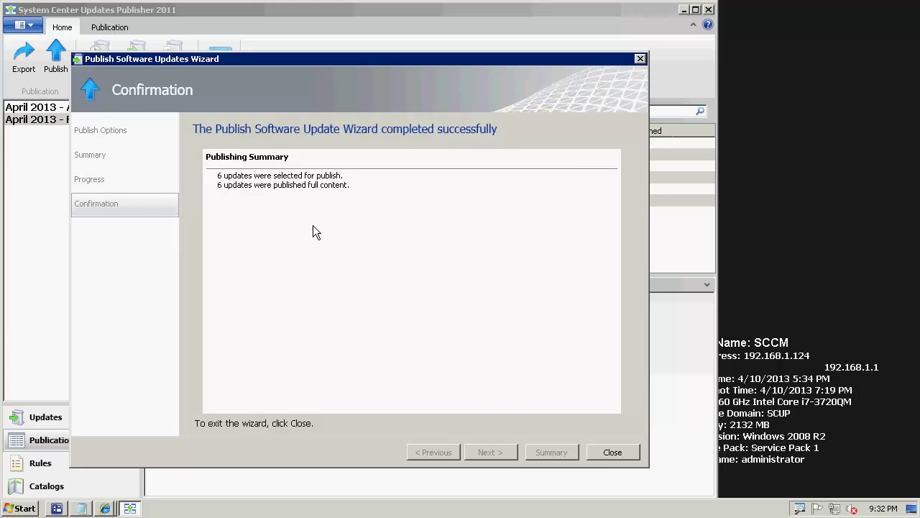
{"action": "left_click", "coordinate": [613, 452]}
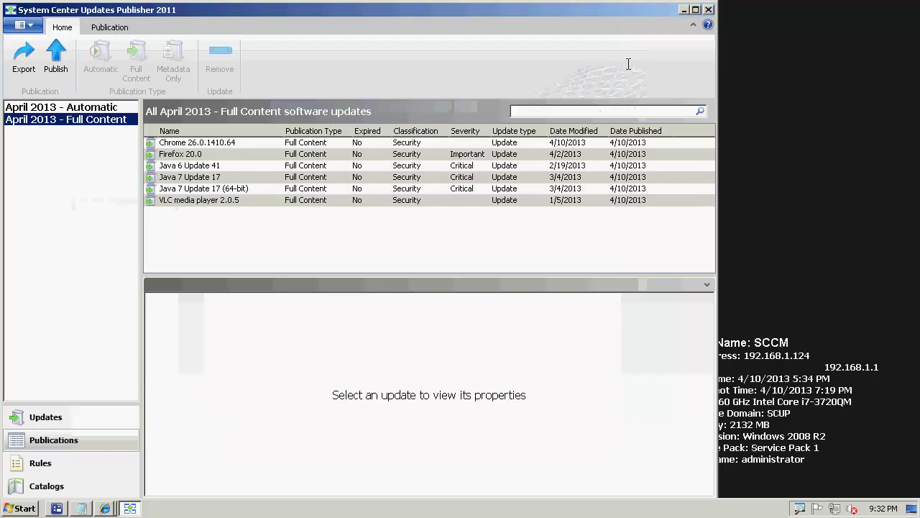
Switch to the Configuration Manager console and run a site-wide synchronization of all software updates
{"action": "left_click", "coordinate": [683, 10]}
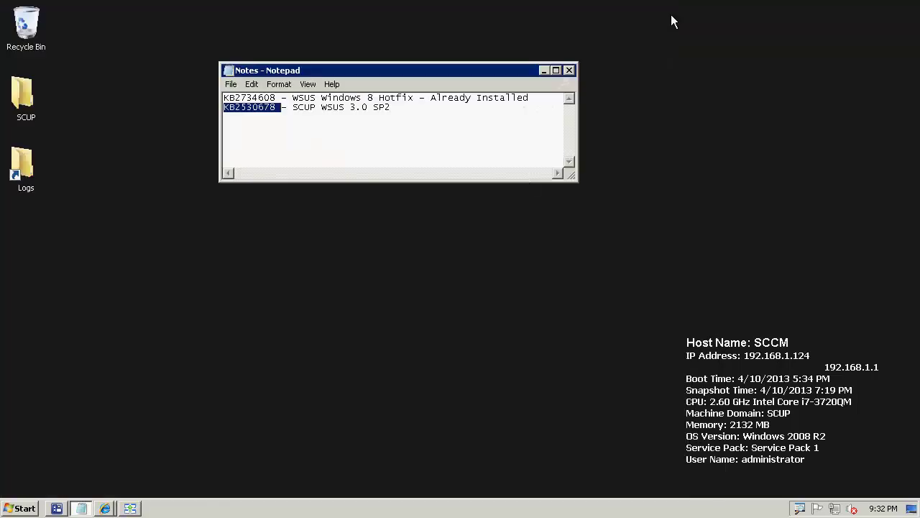
{"action": "left_click", "coordinate": [56, 508]}
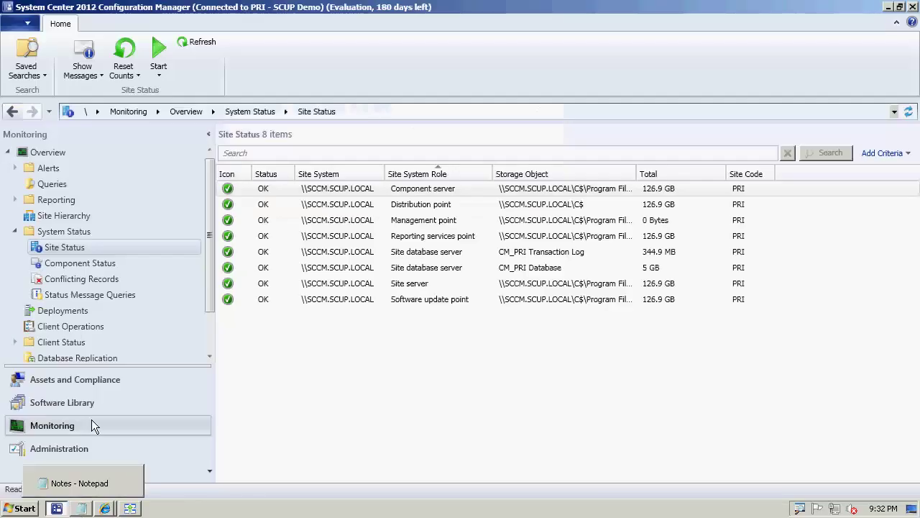
{"action": "left_click", "coordinate": [57, 403]}
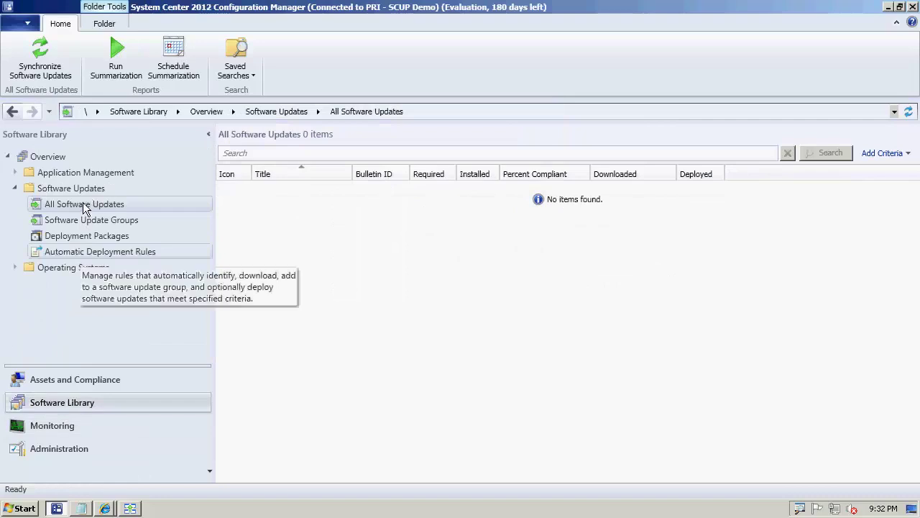
{"action": "left_click", "coordinate": [40, 58]}
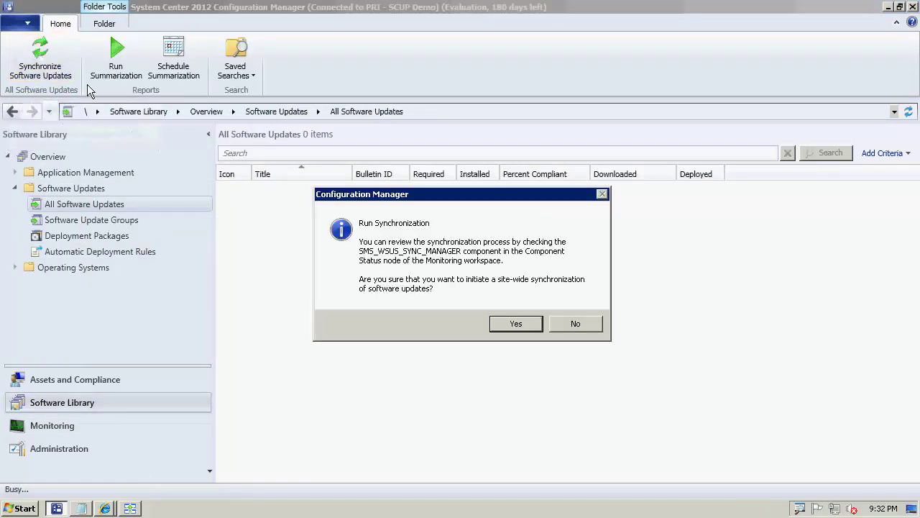
{"action": "left_click", "coordinate": [516, 324]}
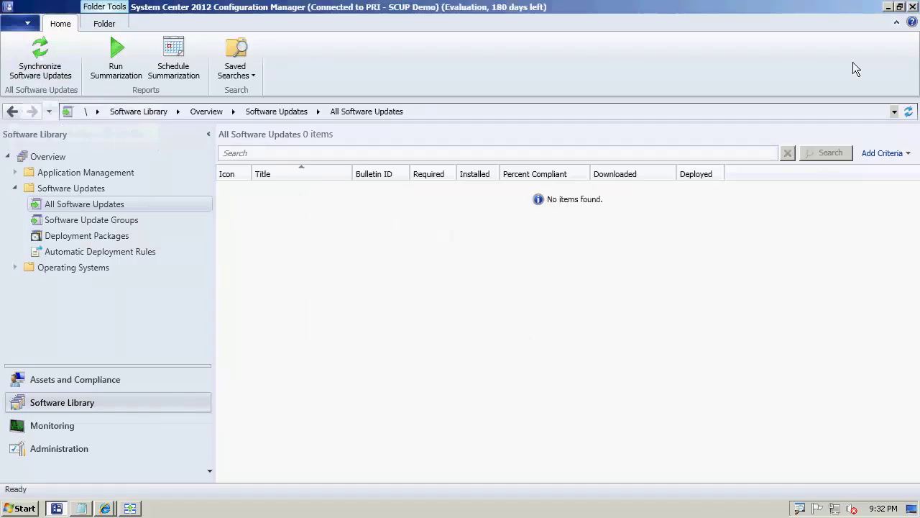
Minimize the console and open the wsyncmgr log from the Configuration Manager Logs folder on the desktop
{"action": "left_click", "coordinate": [888, 6]}
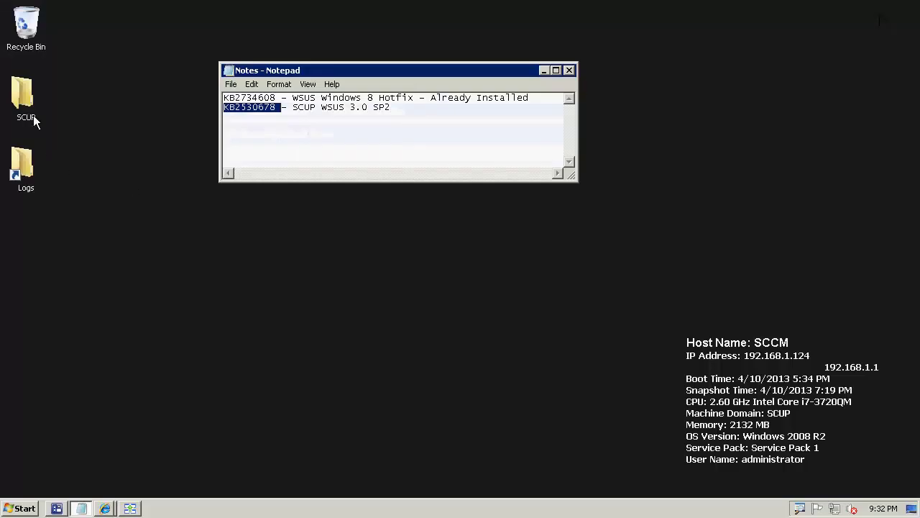
{"action": "double_click", "coordinate": [15, 170]}
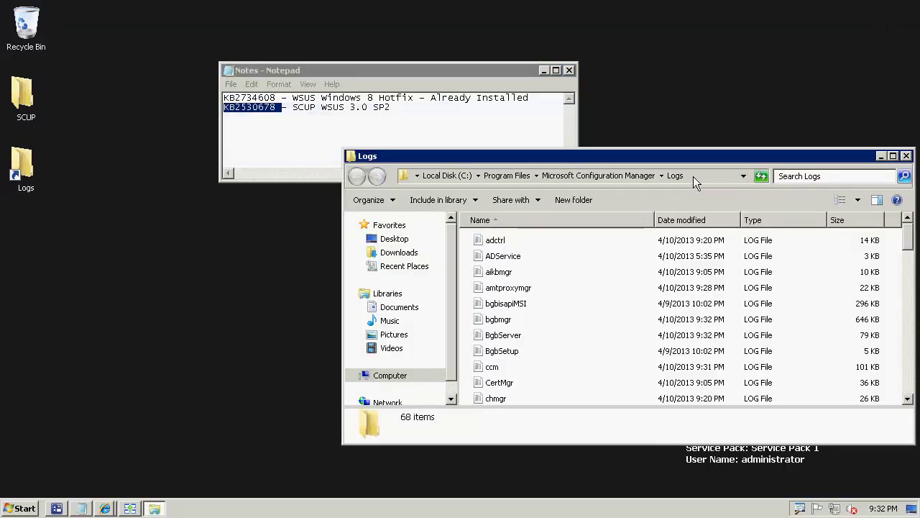
{"action": "left_click", "coordinate": [556, 323]}
{"action": "scroll", "coordinate": [555, 329], "scroll_direction": "down", "scroll_amount": 10}
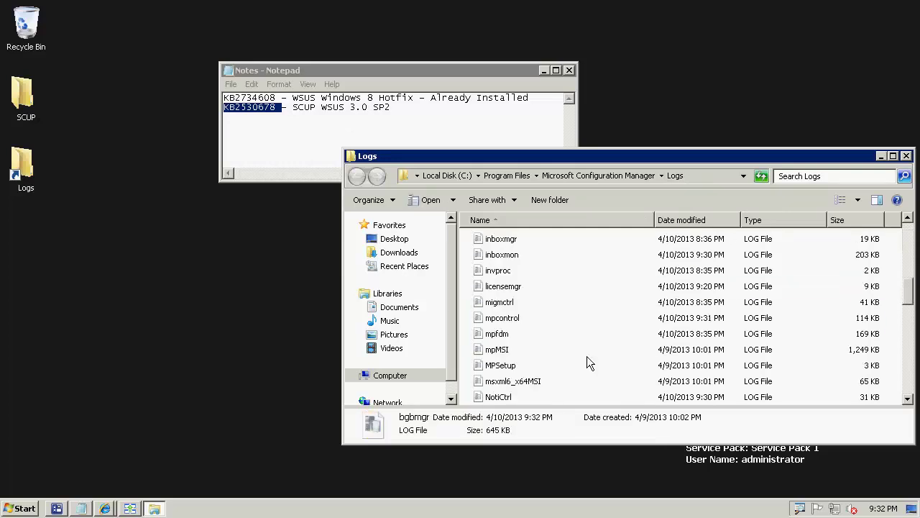
{"action": "scroll", "coordinate": [515, 367], "scroll_direction": "down", "scroll_amount": 10}
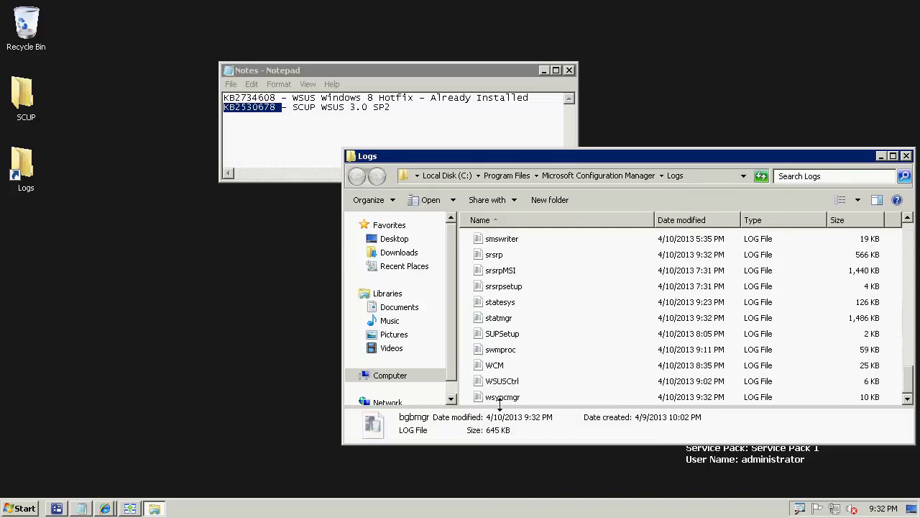
{"action": "double_click", "coordinate": [495, 397]}
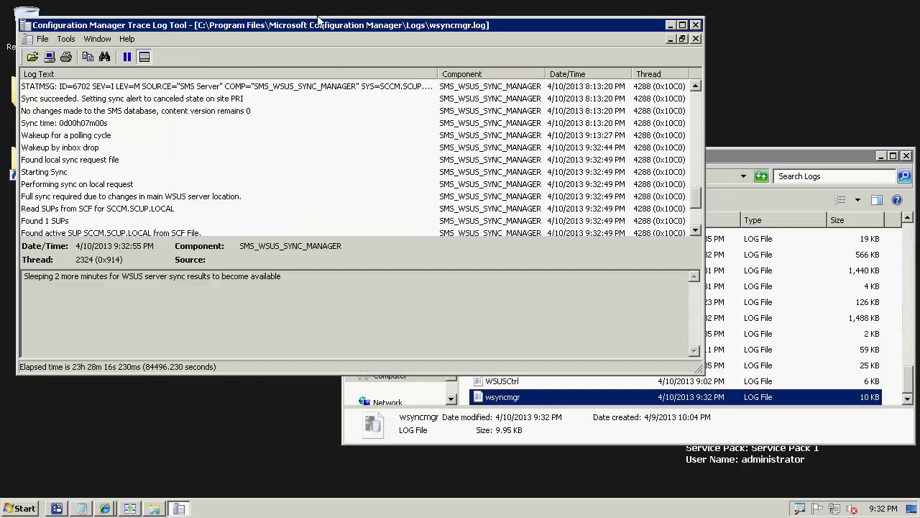
Maximize the log window and examine the request filter warning and the category synchronization entries
{"action": "double_click", "coordinate": [317, 22]}
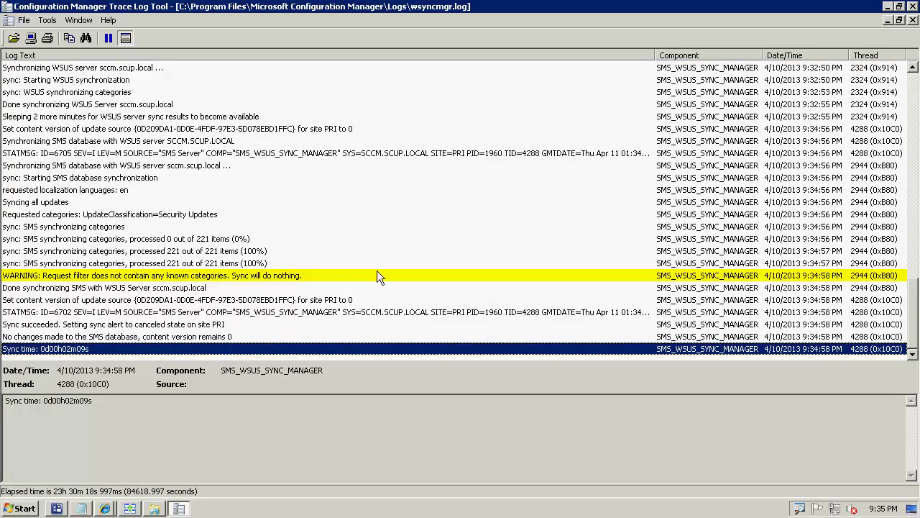
{"action": "left_click", "coordinate": [264, 279]}
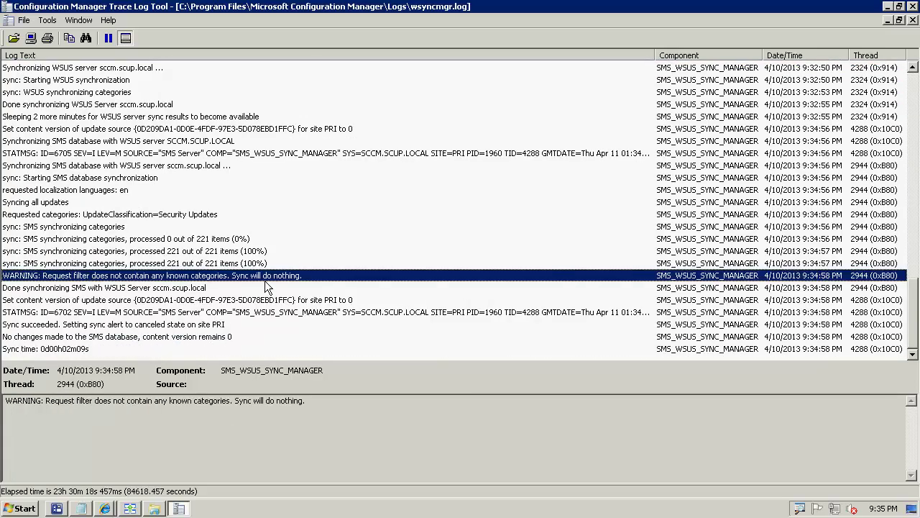
{"action": "left_click", "coordinate": [189, 239]}
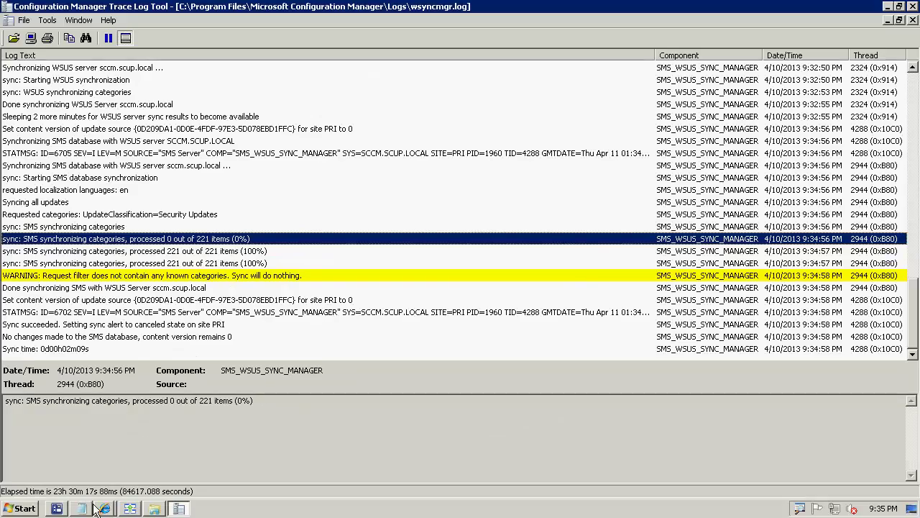
Return to the Configuration Manager console, open the PRI site's Software Update Point component properties and check the selected update classifications
{"action": "left_click", "coordinate": [56, 508]}
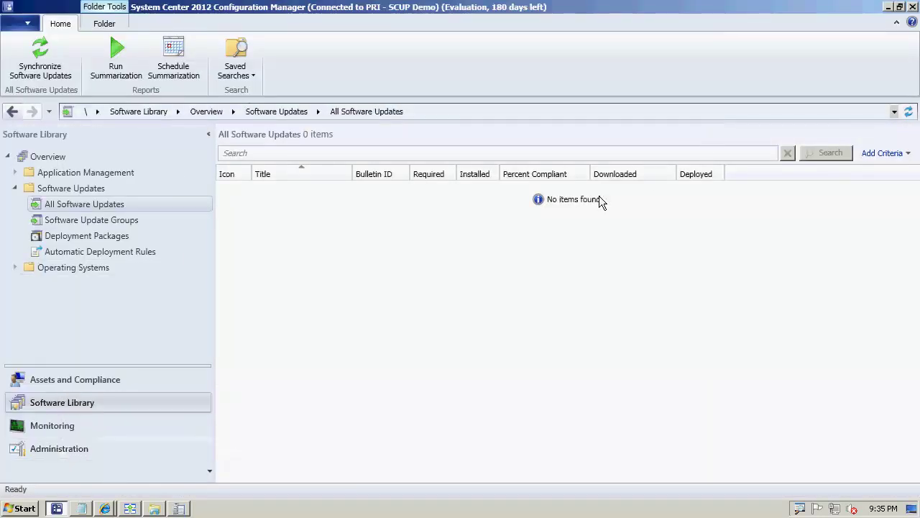
{"action": "left_click", "coordinate": [68, 447]}
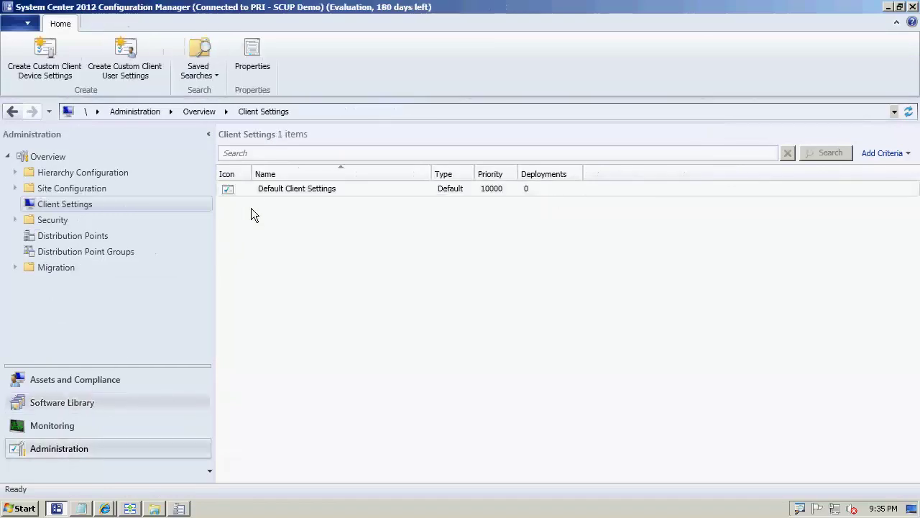
{"action": "left_click", "coordinate": [15, 188]}
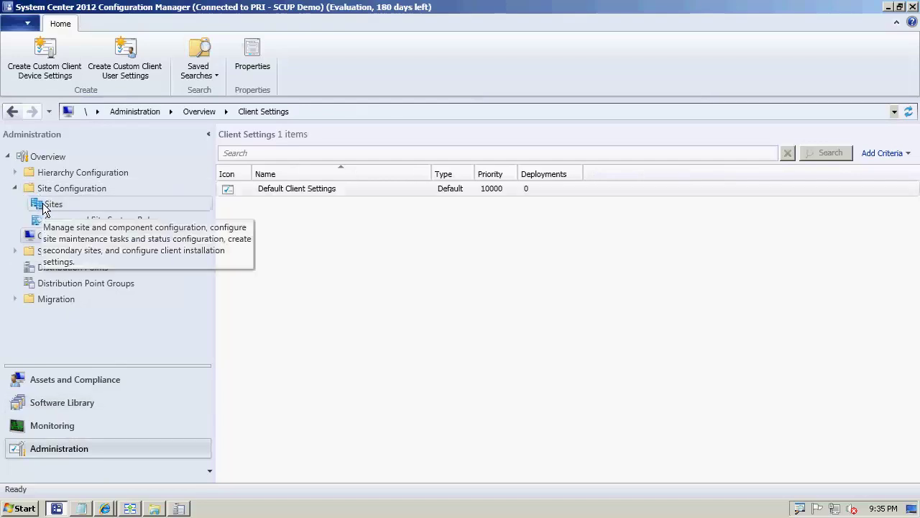
{"action": "left_click", "coordinate": [49, 204]}
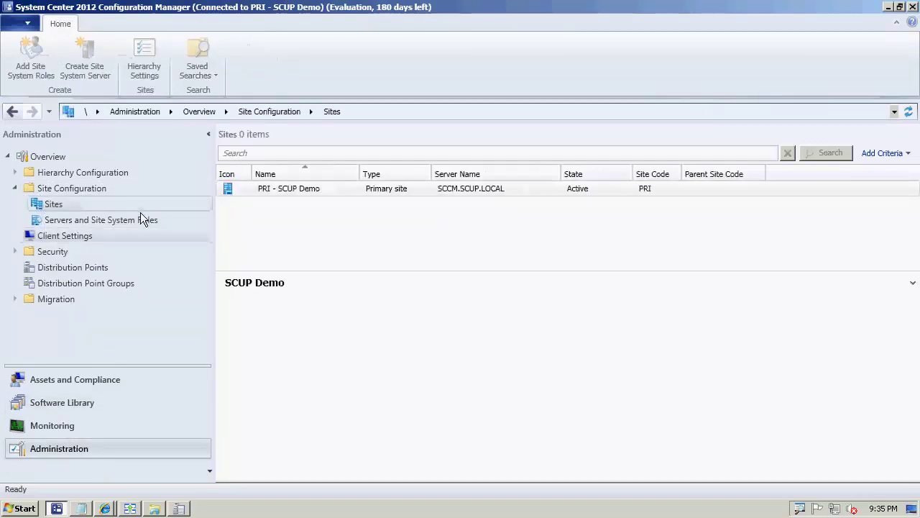
{"action": "left_click", "coordinate": [275, 188]}
{"action": "right_click", "coordinate": [275, 188]}
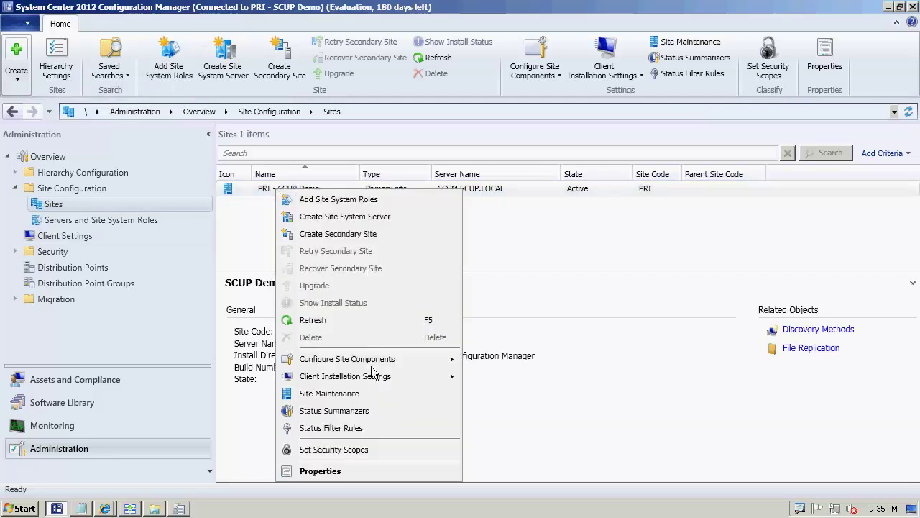
{"action": "mouse_move", "coordinate": [374, 363]}
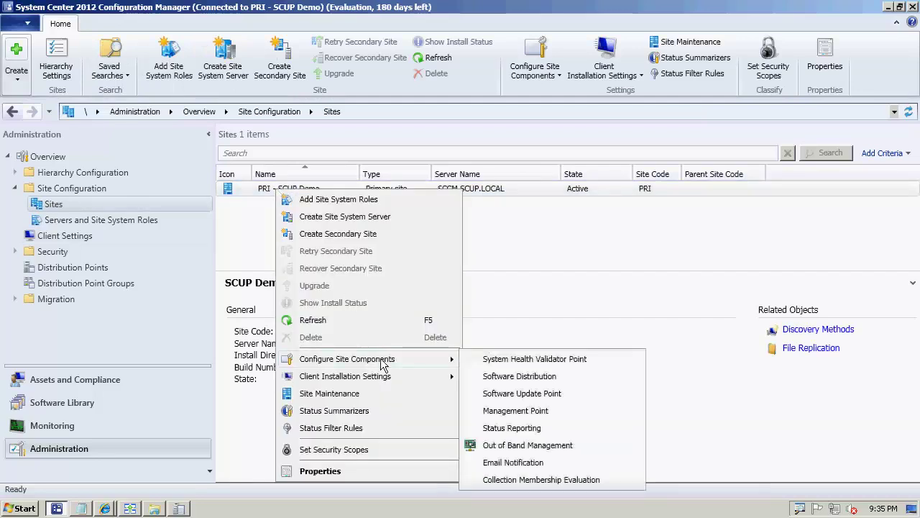
{"action": "left_click", "coordinate": [515, 394]}
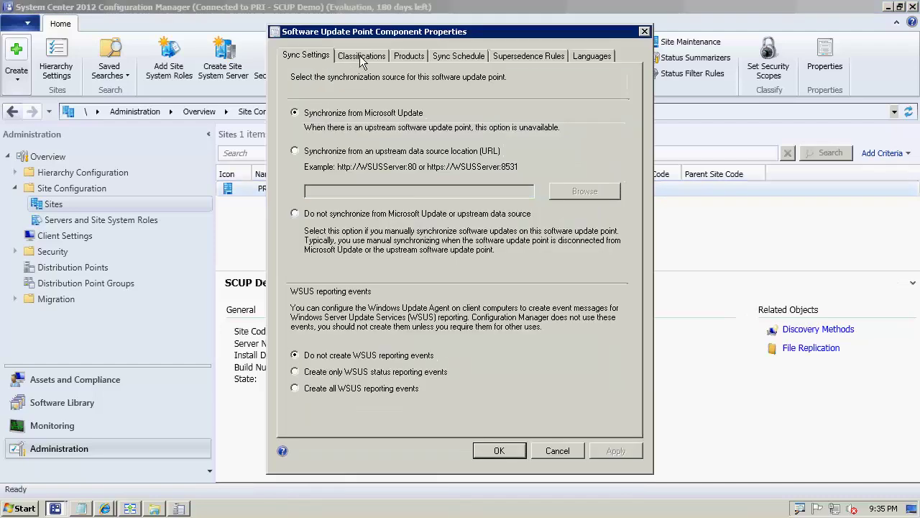
{"action": "left_click", "coordinate": [361, 57]}
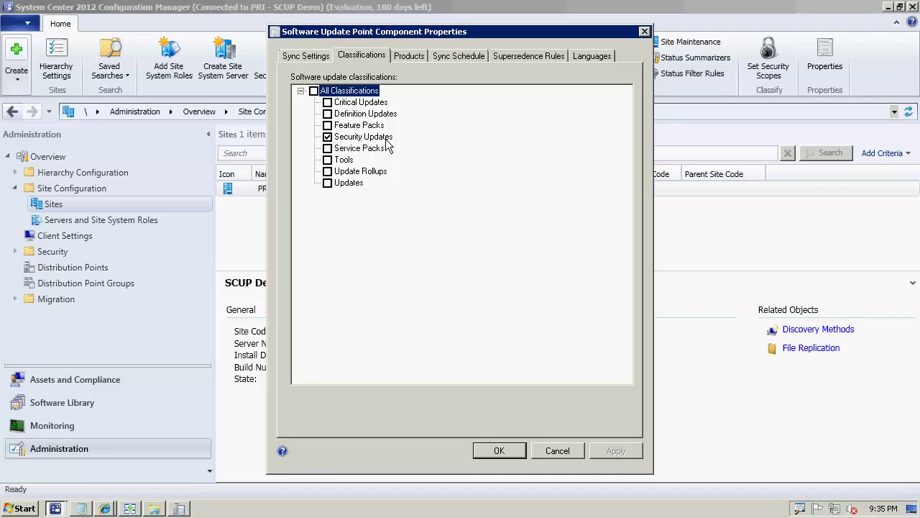
Enable the Adobe, Google, Mozilla, Oracle and VideoLAN products for synchronization and save the component properties
{"action": "left_click", "coordinate": [413, 58]}
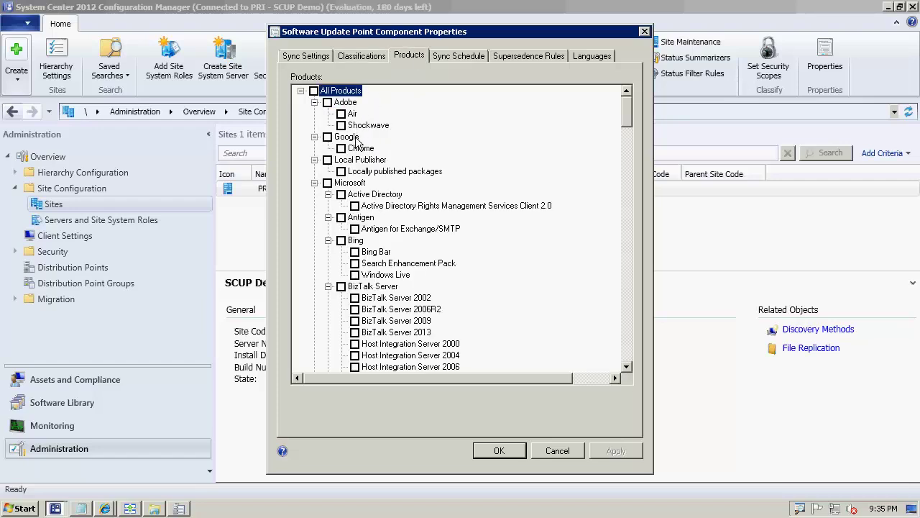
{"action": "left_click", "coordinate": [314, 183]}
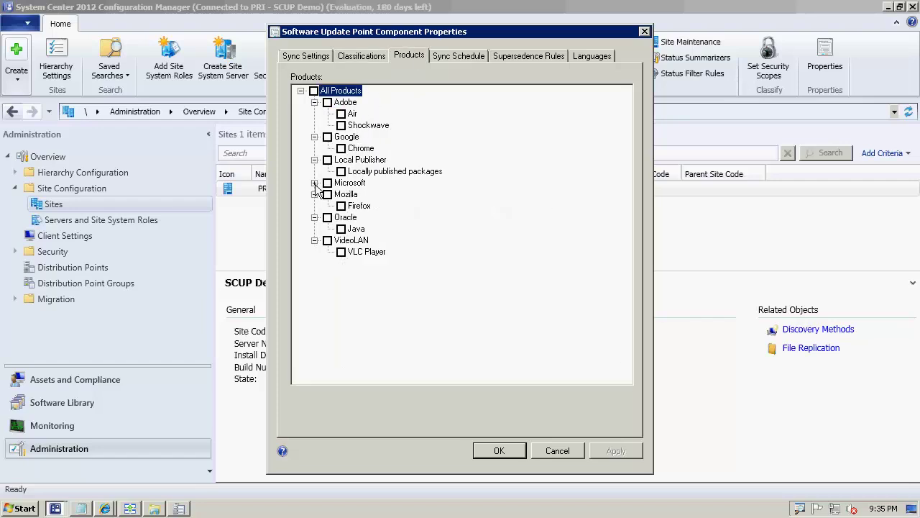
{"action": "left_click", "coordinate": [327, 103]}
{"action": "left_click", "coordinate": [327, 194]}
{"action": "left_click", "coordinate": [328, 218]}
{"action": "left_click", "coordinate": [327, 241]}
{"action": "left_click", "coordinate": [617, 449]}
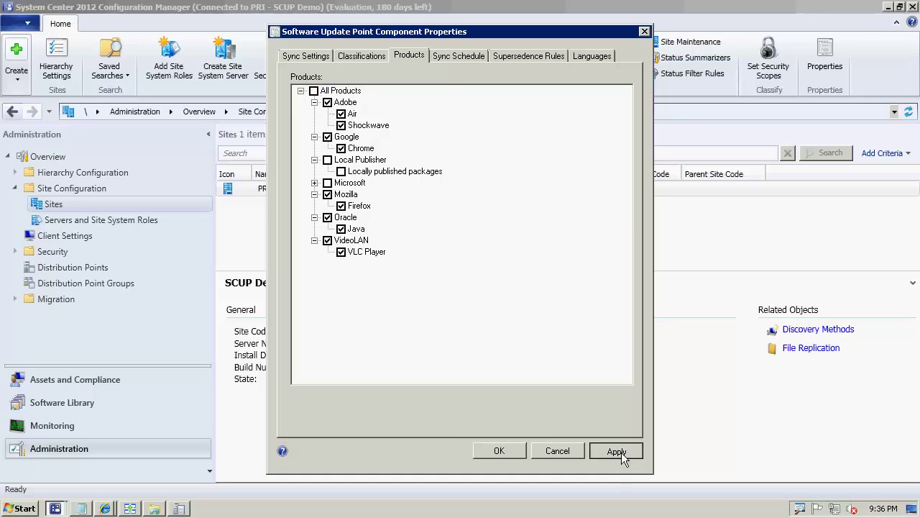
{"action": "left_click", "coordinate": [502, 451]}
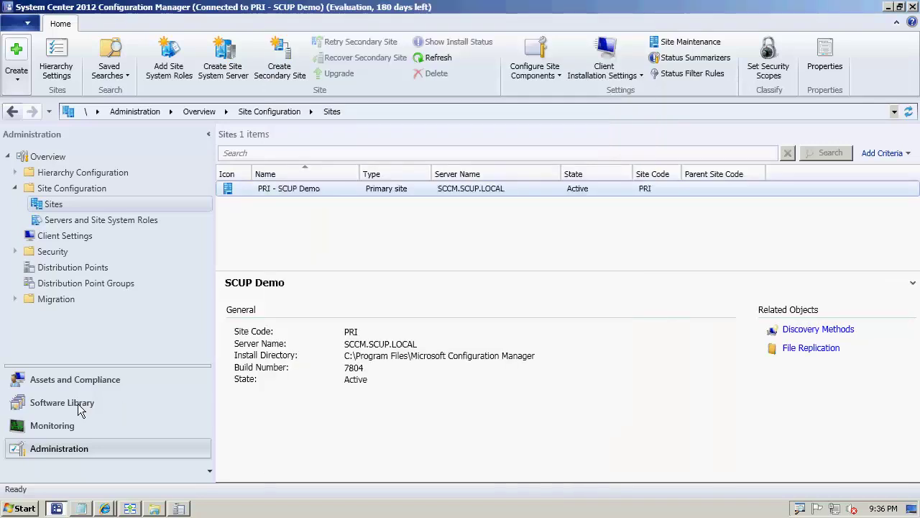
Return to the Software Library and run another site-wide synchronization of software updates
{"action": "left_click", "coordinate": [100, 404]}
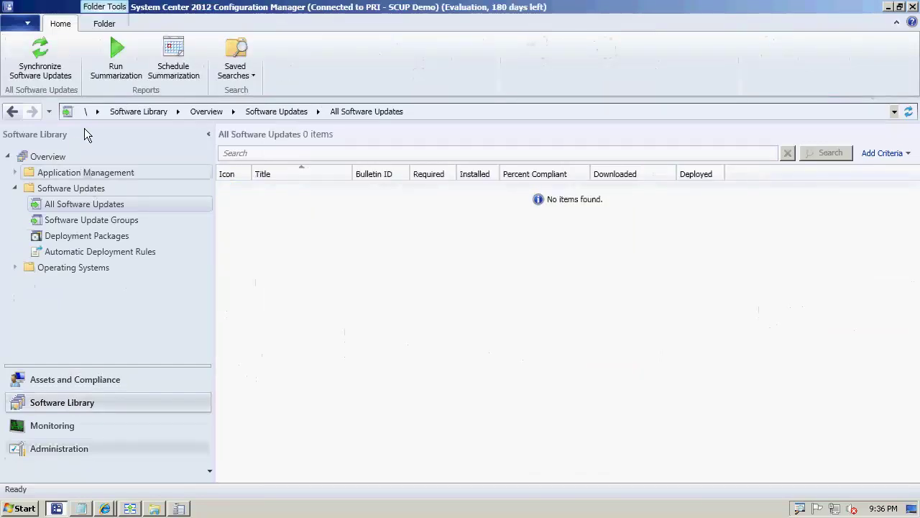
{"action": "left_click", "coordinate": [37, 61]}
{"action": "left_click", "coordinate": [516, 324]}
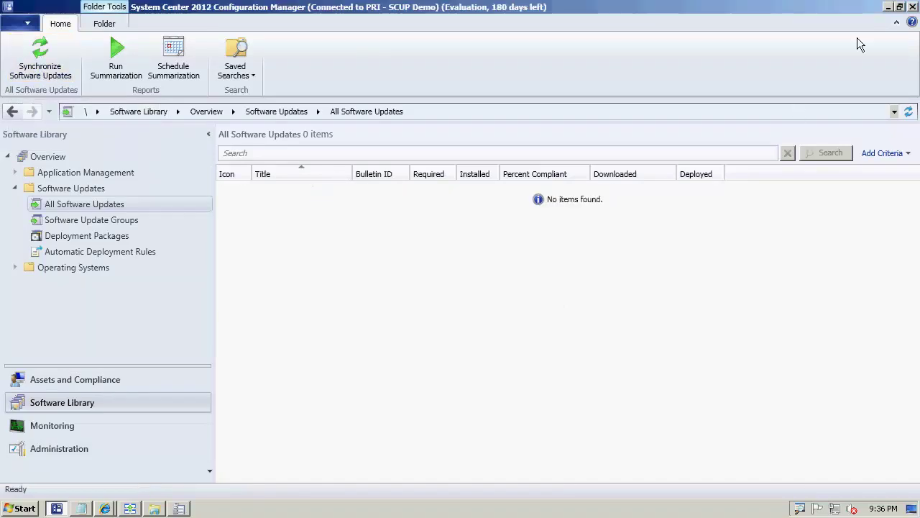
Switch back to the wsyncmgr log, examine the synchronized third-party updates and the database update entry, and close the log
{"action": "left_click", "coordinate": [888, 7]}
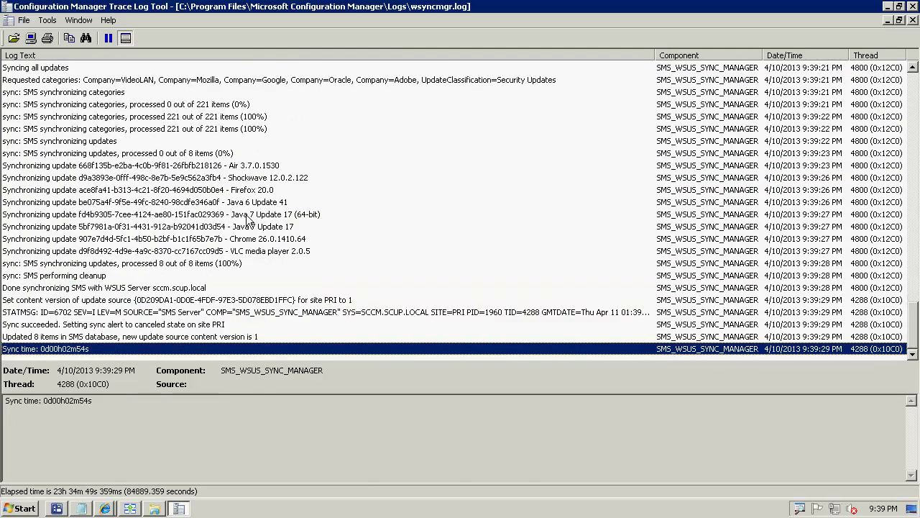
{"action": "left_click", "coordinate": [217, 191]}
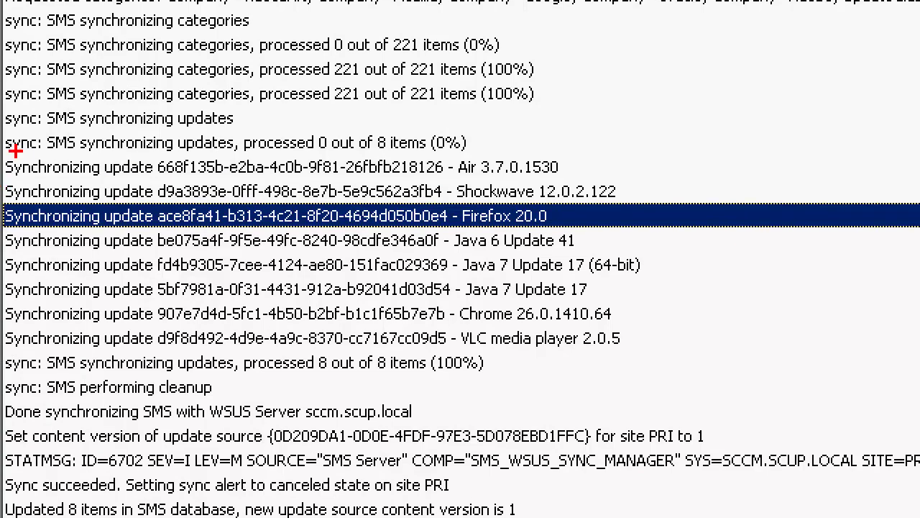
{"action": "mouse_move", "coordinate": [15, 153]}
{"action": "left_mouse_down"}
{"action": "mouse_move", "coordinate": [312, 368]}
{"action": "mouse_move", "coordinate": [916, 383]}
{"action": "left_mouse_up"}
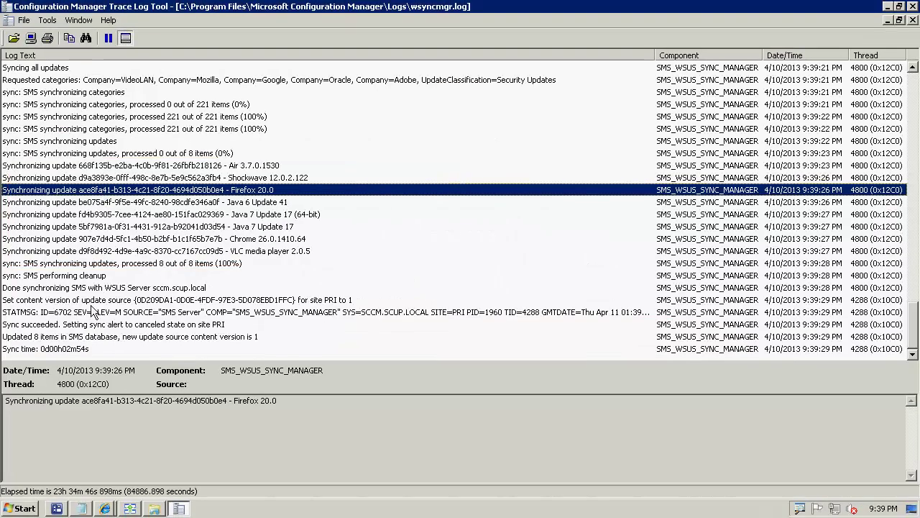
{"action": "left_click", "coordinate": [90, 337]}
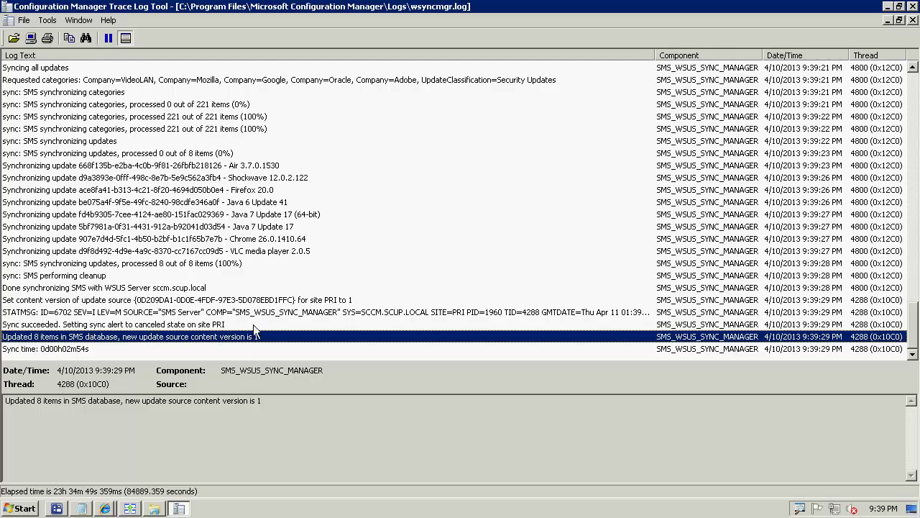
{"action": "left_click", "coordinate": [914, 6]}
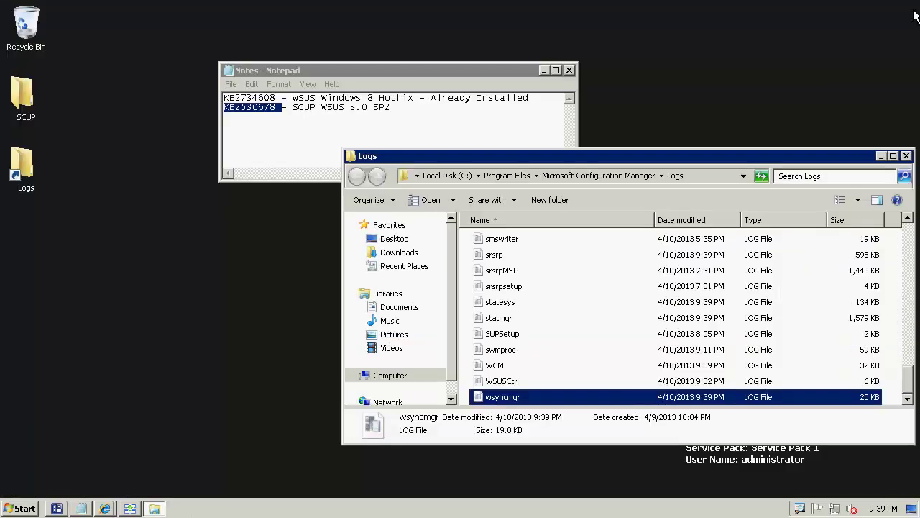
Refresh All Software Updates in the console, collapse the detail pane and widen the Title column slightly
{"action": "left_click", "coordinate": [56, 509]}
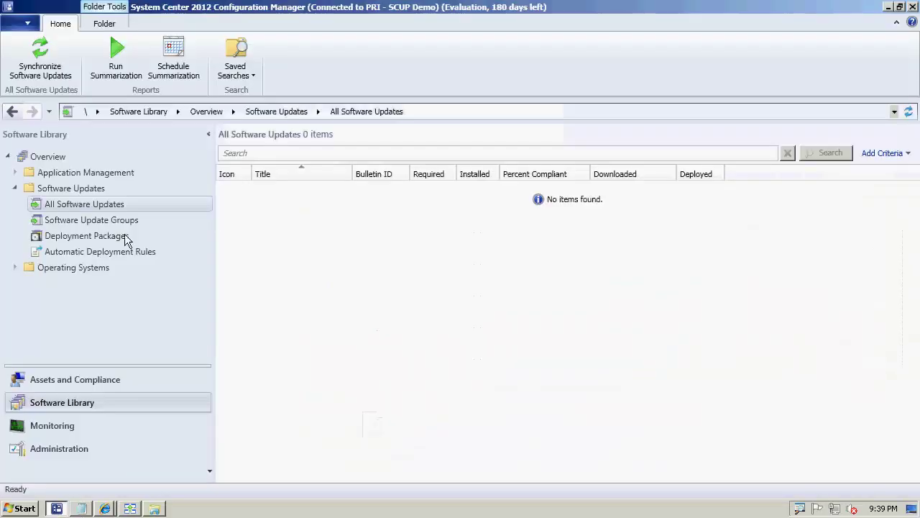
{"action": "left_click", "coordinate": [908, 113]}
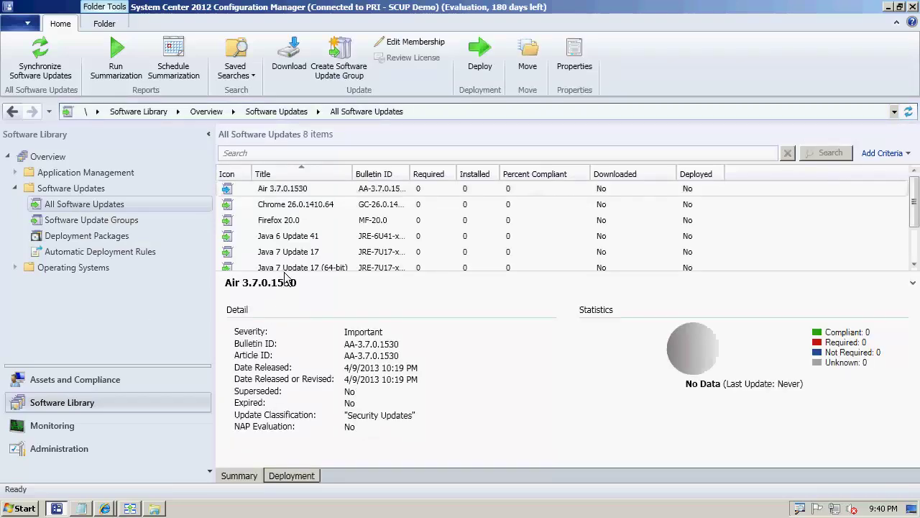
{"action": "left_click", "coordinate": [316, 283]}
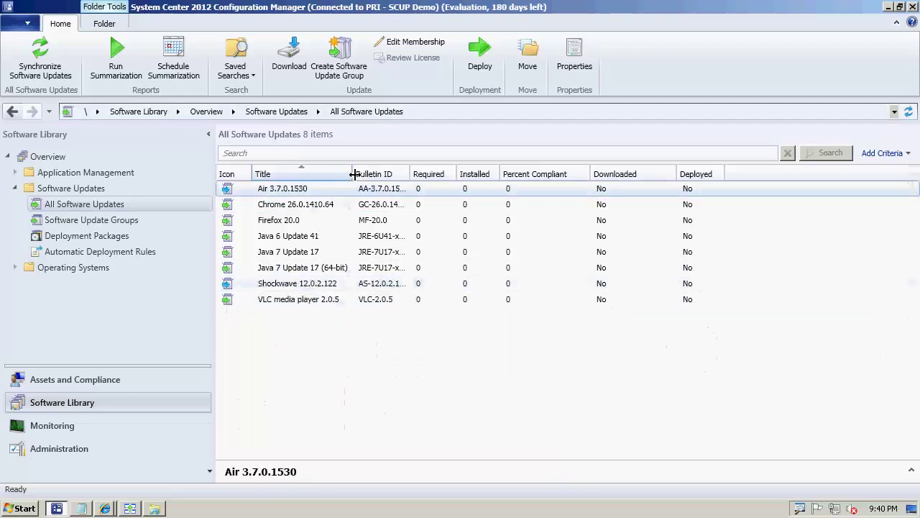
{"action": "left_click_drag", "start_coordinate": [353, 174], "coordinate": [370, 174]}
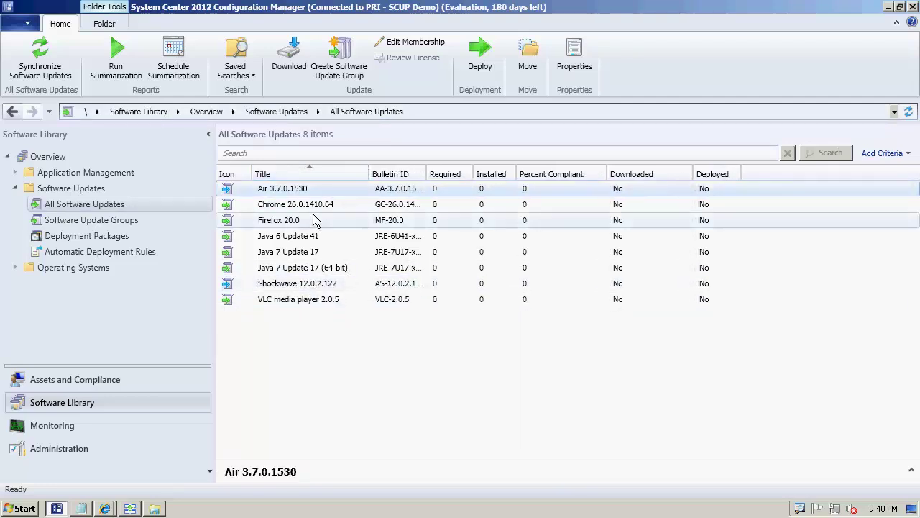
Compare the icons of the Chrome, Shockwave and Air updates in the list
{"action": "left_click", "coordinate": [290, 206]}
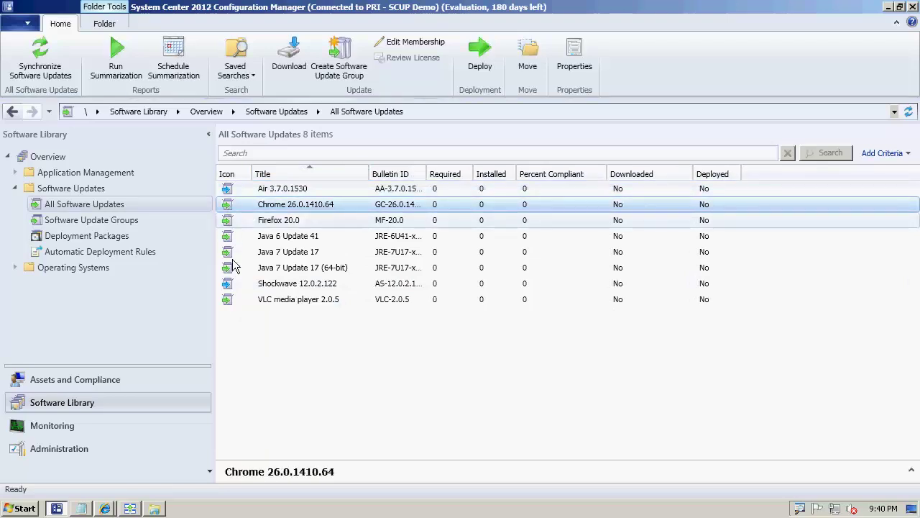
{"action": "left_click", "coordinate": [232, 284]}
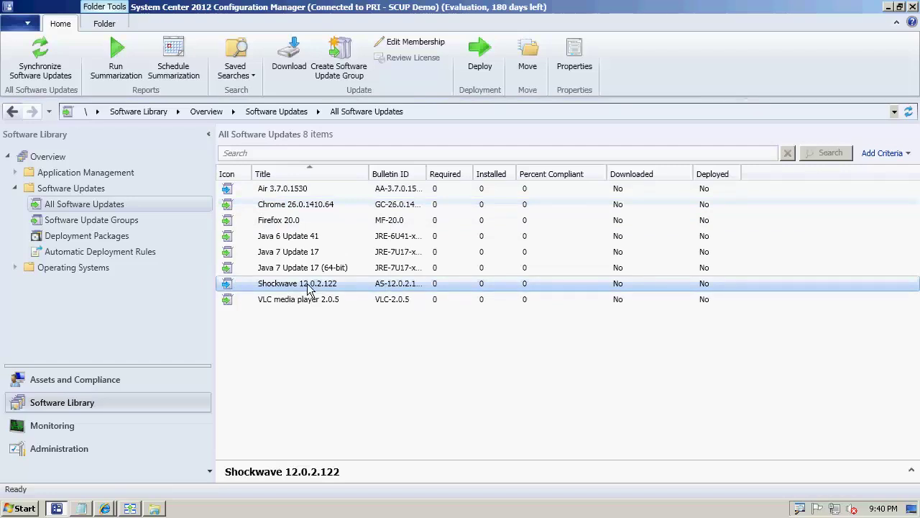
{"action": "left_click", "coordinate": [273, 188]}
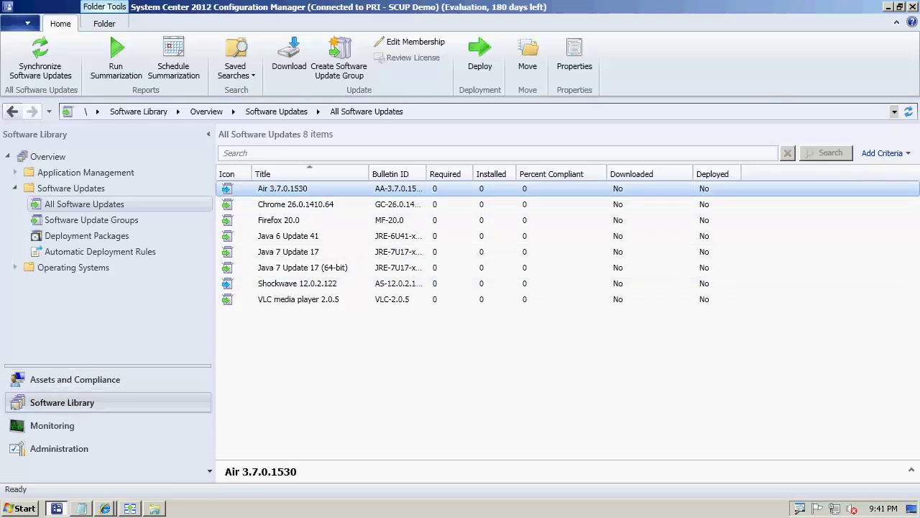
Open the Devices list in Assets and Compliance and look at the SCUPCLIENT and SCUPCLIENT1 entries
{"action": "left_click", "coordinate": [82, 382]}
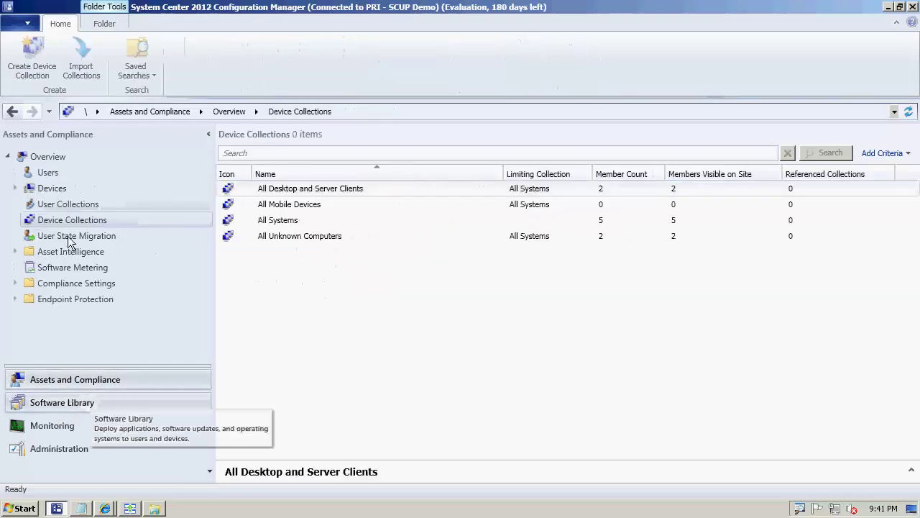
{"action": "left_click", "coordinate": [51, 188]}
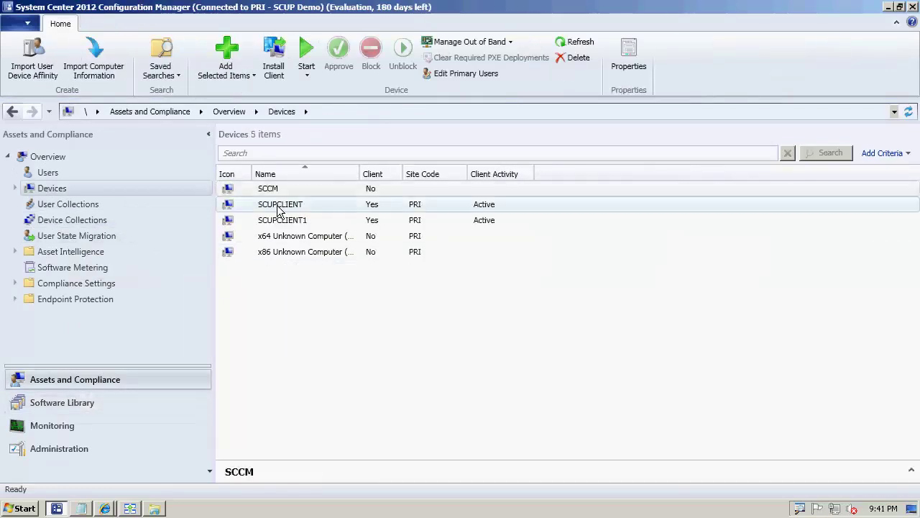
{"action": "left_click", "coordinate": [279, 207]}
{"action": "left_click", "coordinate": [280, 219]}
{"action": "left_click", "coordinate": [281, 205]}
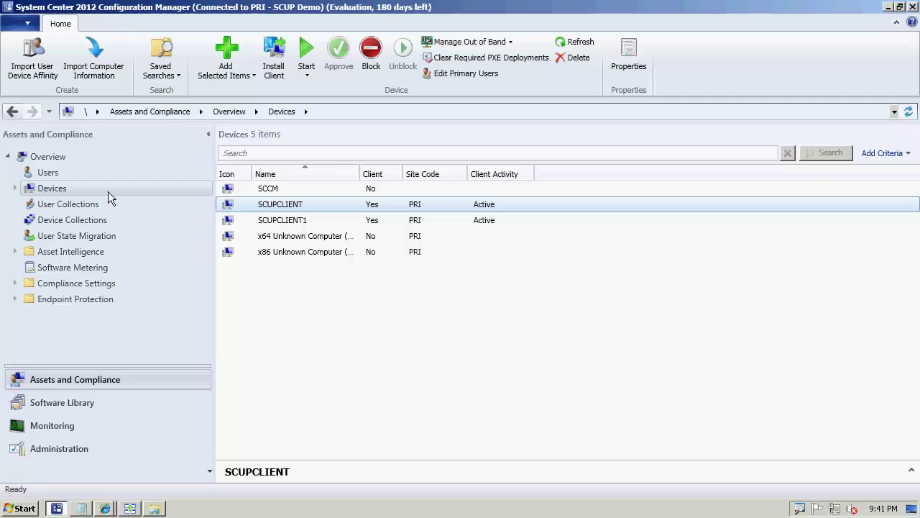
Send a Download Computer Policy client notification to the All Desktop and Server Clients device collection
{"action": "left_click", "coordinate": [63, 224]}
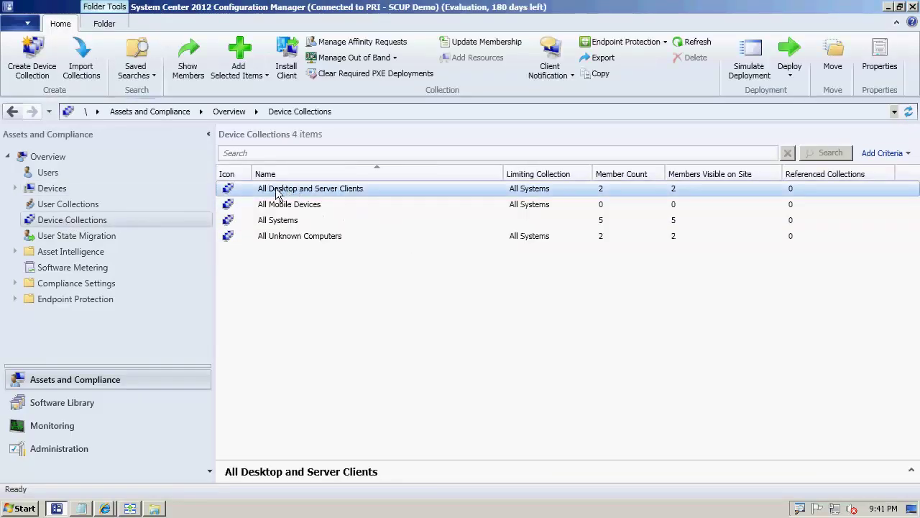
{"action": "left_click", "coordinate": [552, 69]}
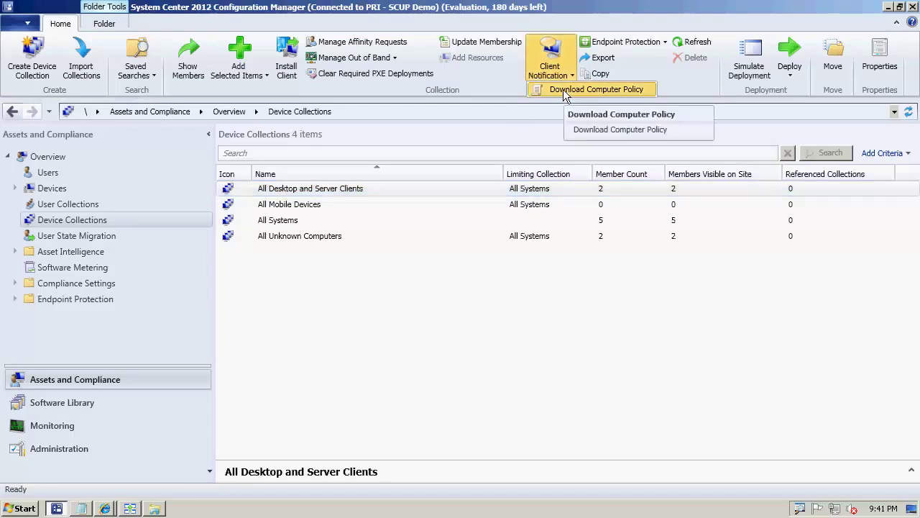
{"action": "left_click", "coordinate": [565, 93]}
{"action": "left_click", "coordinate": [518, 303]}
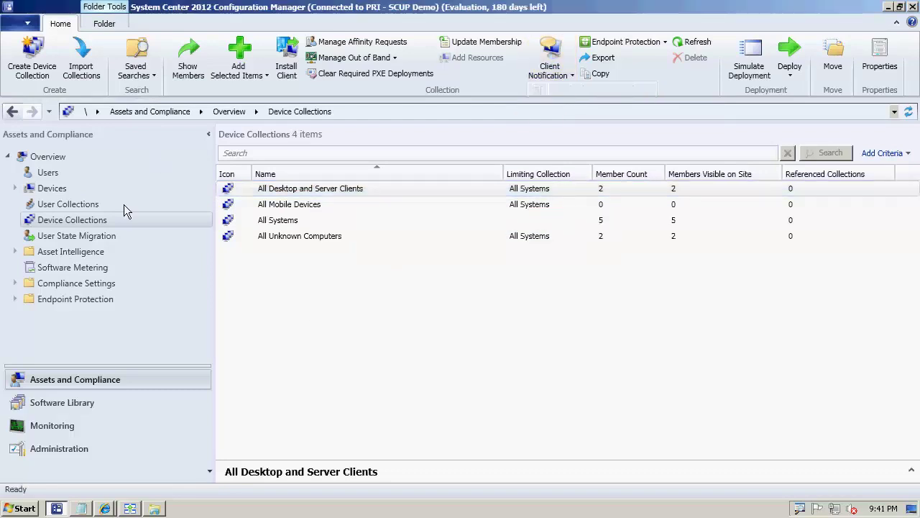
Return to All Software Updates in the Software Library and widen the Bulletin ID column slightly
{"action": "left_click", "coordinate": [69, 403]}
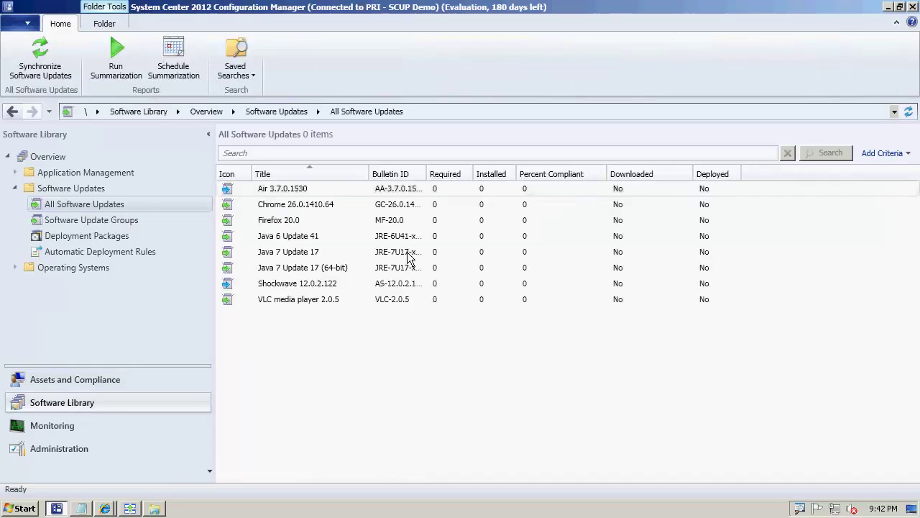
{"action": "left_click", "coordinate": [280, 188]}
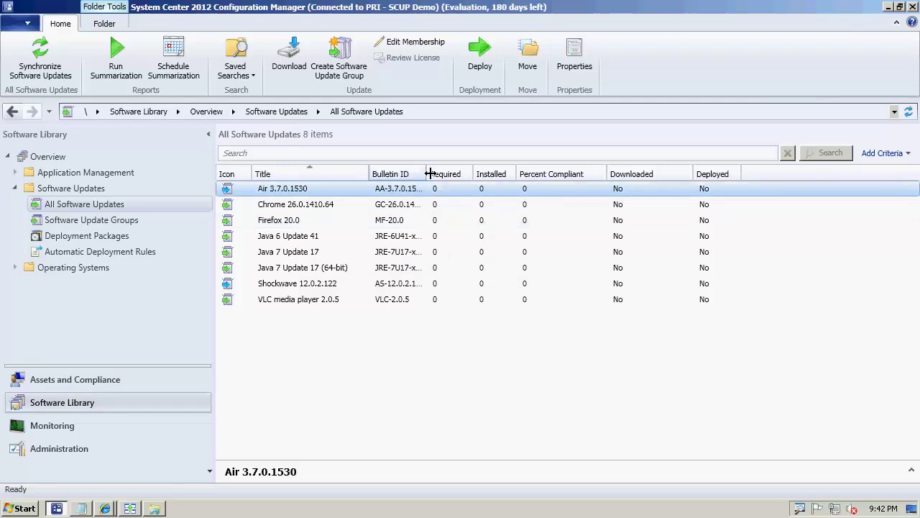
{"action": "left_click_drag", "start_coordinate": [427, 174], "coordinate": [441, 174]}
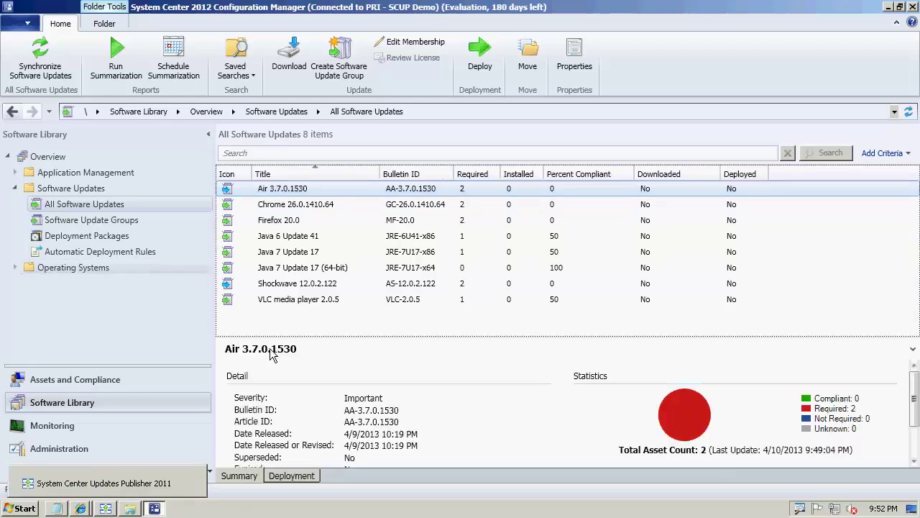
Examine the required and compliance statistics of the Air, Chrome and Firefox updates
{"action": "left_click", "coordinate": [374, 323]}
{"action": "left_click", "coordinate": [435, 191]}
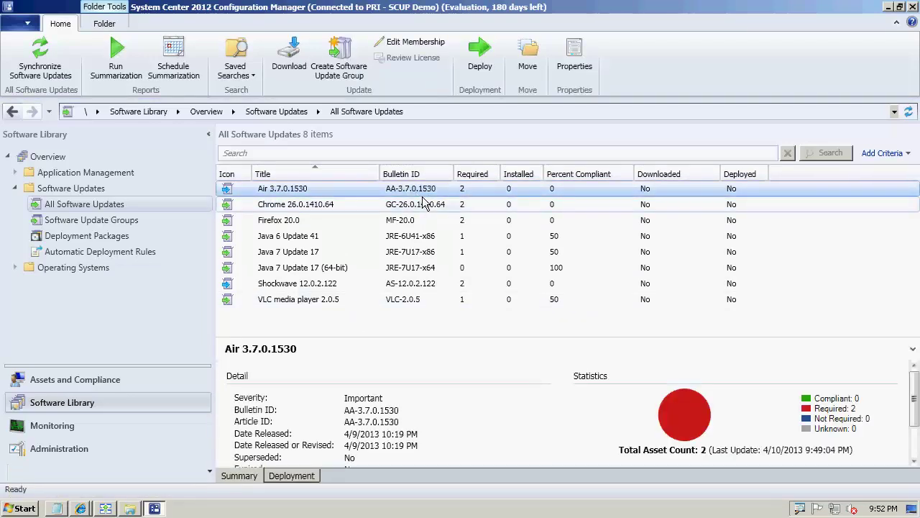
{"action": "left_click", "coordinate": [423, 203]}
{"action": "left_click", "coordinate": [400, 223]}
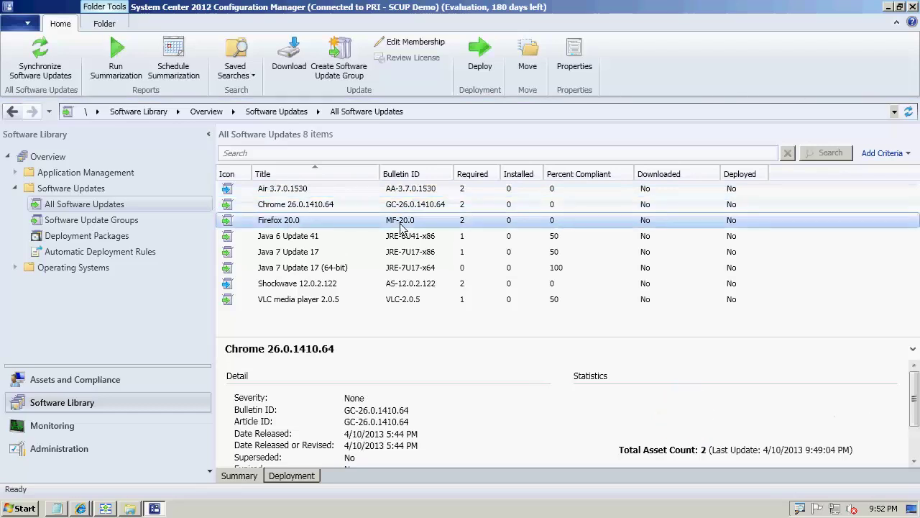
Compare Java 6 Update 41 and Java 7 Update 17 with the Java versions installed on the Windows XP and Windows 7 clients
{"action": "left_click", "coordinate": [392, 240]}
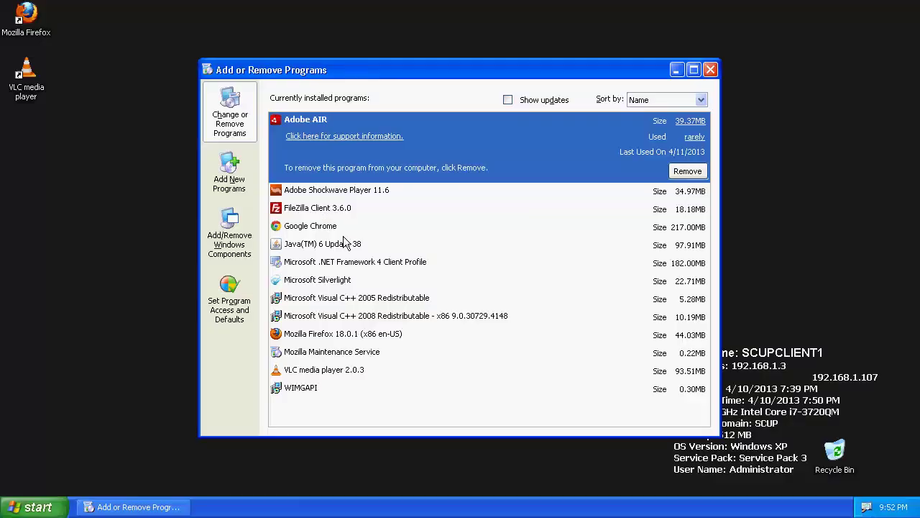
{"action": "left_click", "coordinate": [345, 245]}
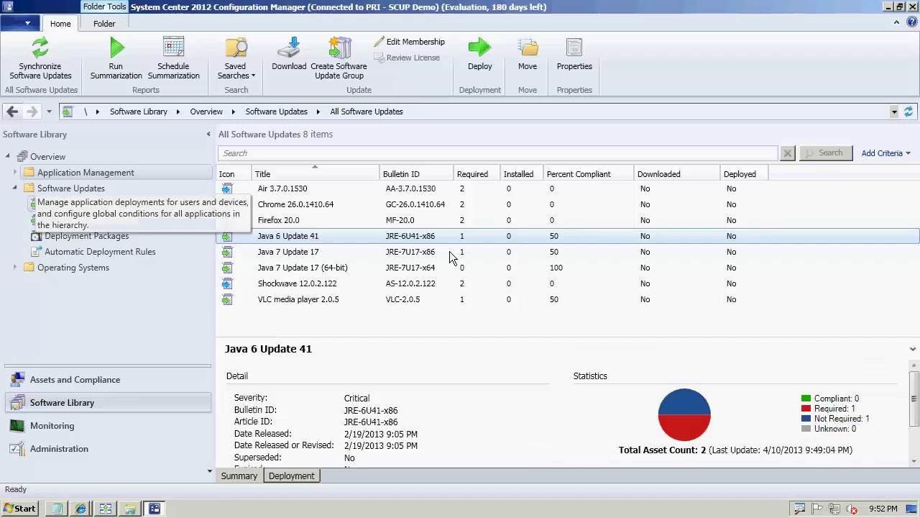
{"action": "left_click", "coordinate": [326, 253]}
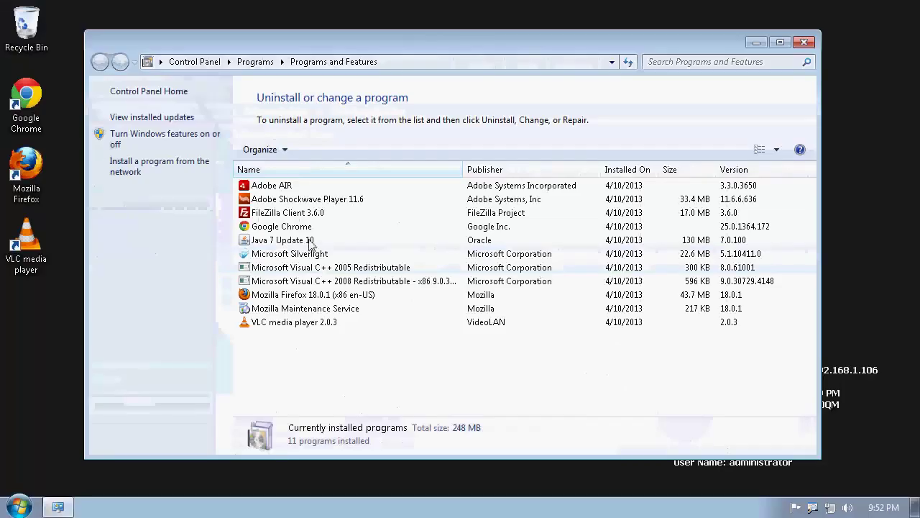
{"action": "left_click", "coordinate": [311, 245]}
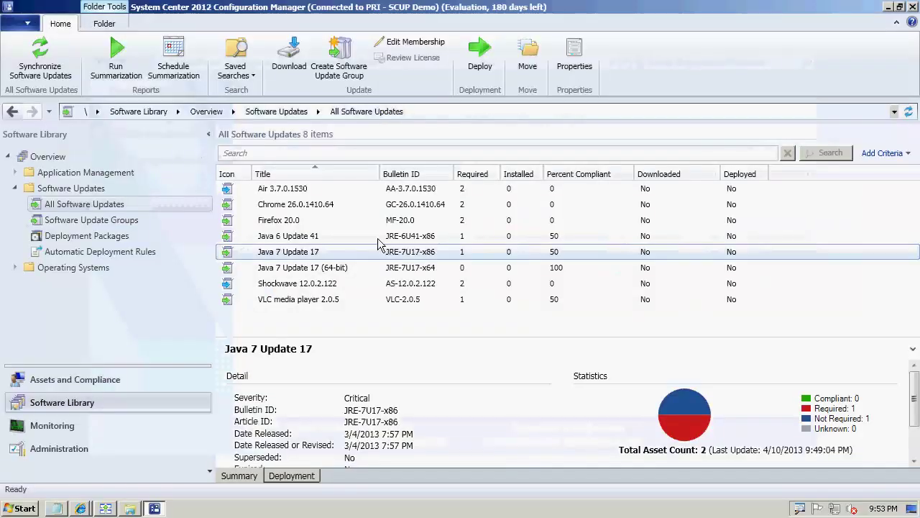
Examine the compliance statistics of the Java 7 Update 17 (64-bit), Shockwave and VLC media player updates
{"action": "left_click", "coordinate": [352, 270]}
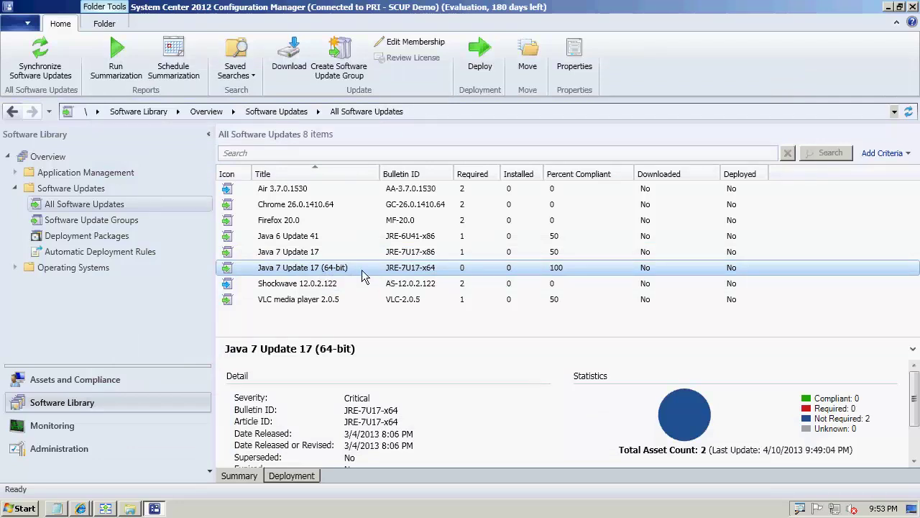
{"action": "left_click", "coordinate": [302, 285]}
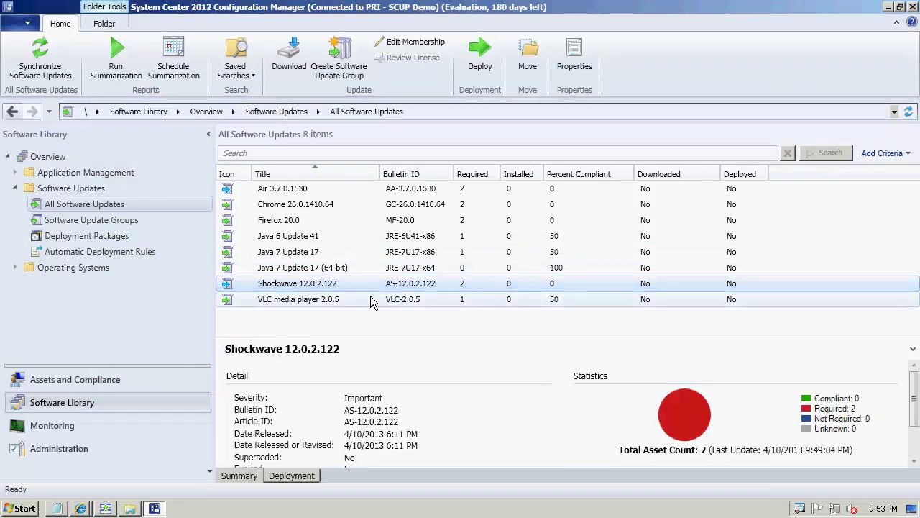
{"action": "left_click", "coordinate": [372, 301]}
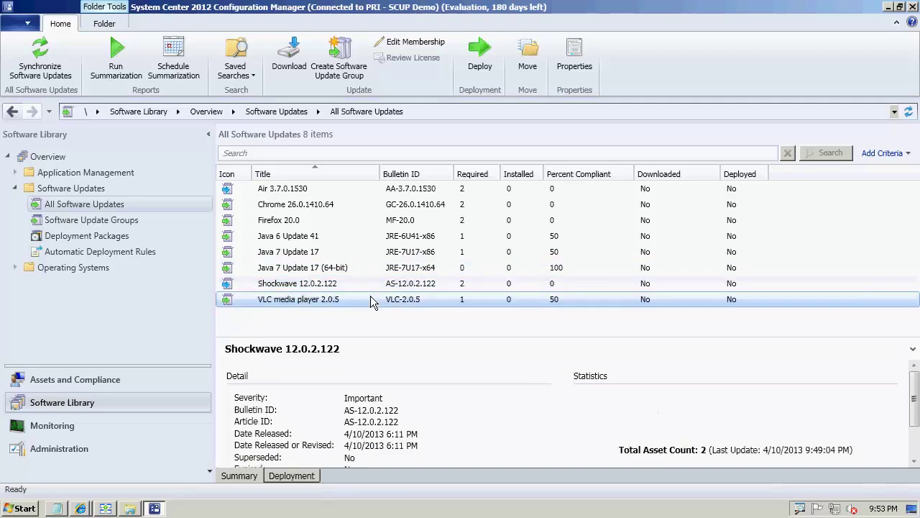
{"action": "left_click", "coordinate": [413, 287]}
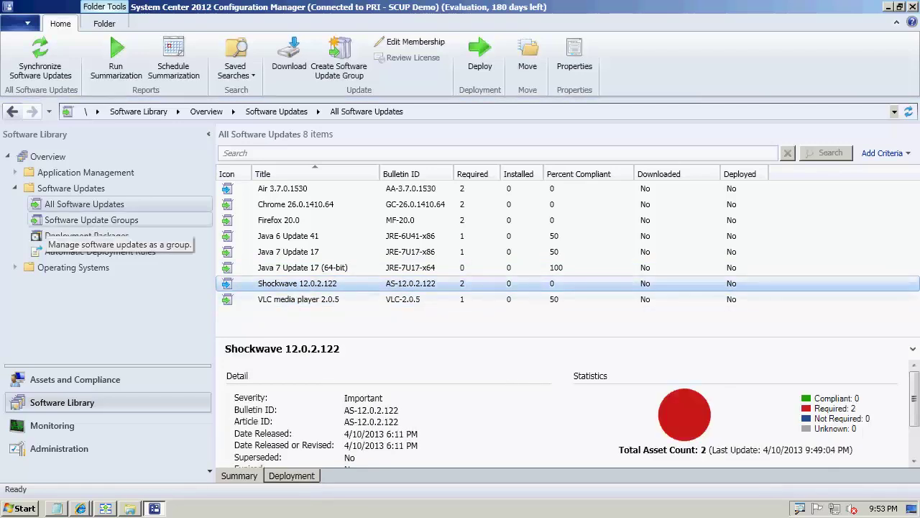
{"action": "left_click", "coordinate": [91, 220]}
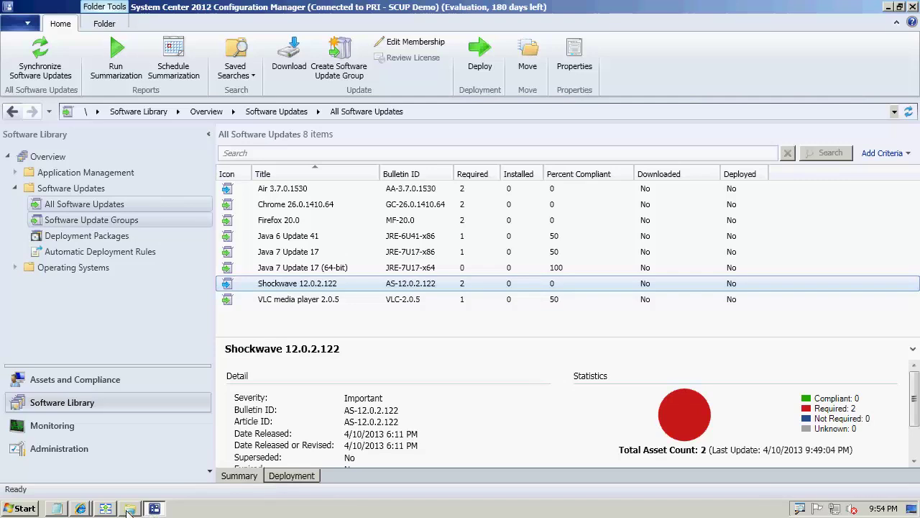
Switch to the ConfigMgr_PRI Report Manager in Internet Explorer and open Compliance 4 - Updates by vendor month year from Software Updates - A Compliance
{"action": "left_click", "coordinate": [83, 509]}
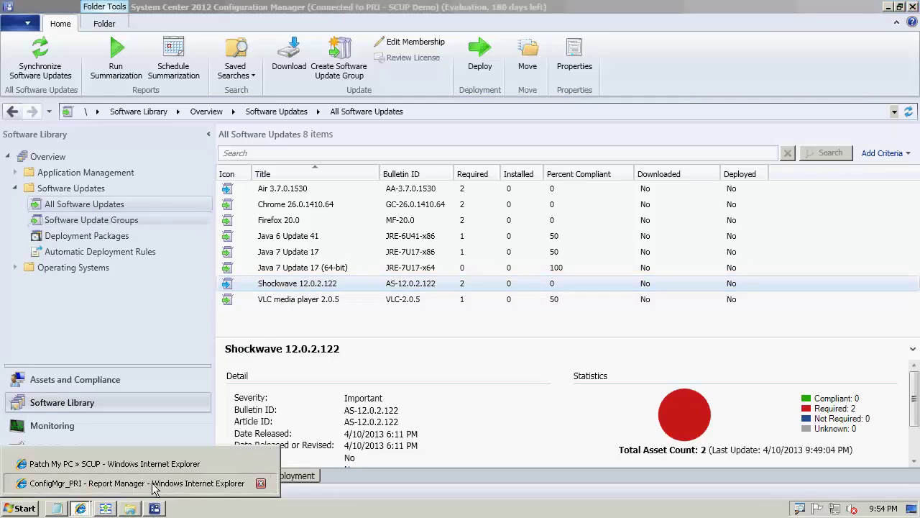
{"action": "left_click", "coordinate": [153, 485]}
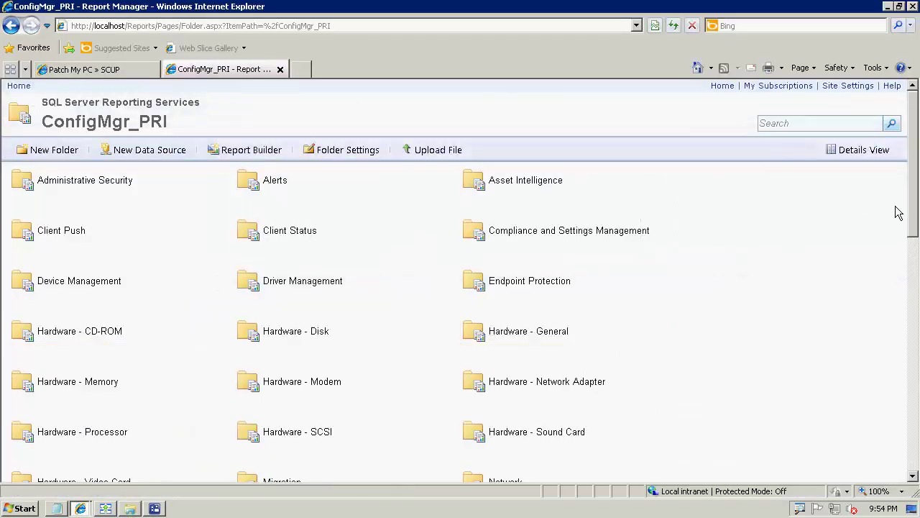
{"action": "scroll", "coordinate": [912, 259], "scroll_direction": "down", "scroll_amount": 2}
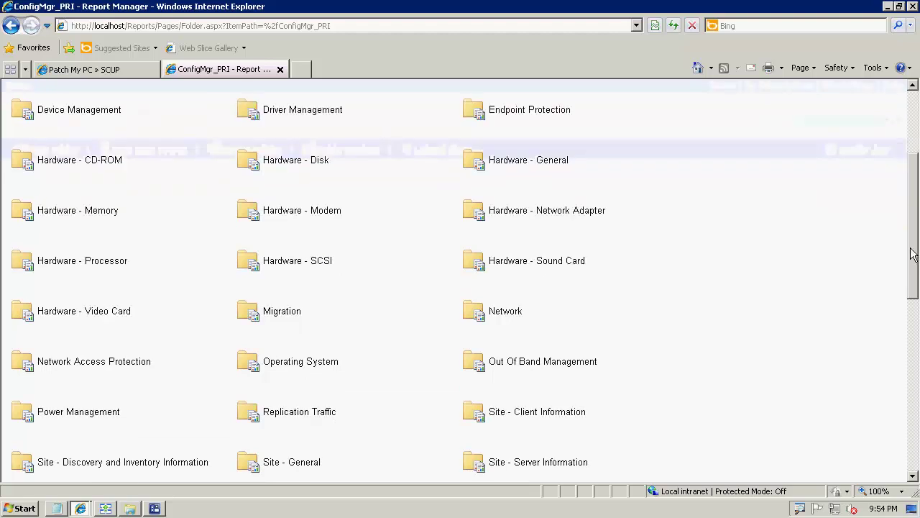
{"action": "scroll", "coordinate": [792, 388], "scroll_direction": "down", "scroll_amount": 3}
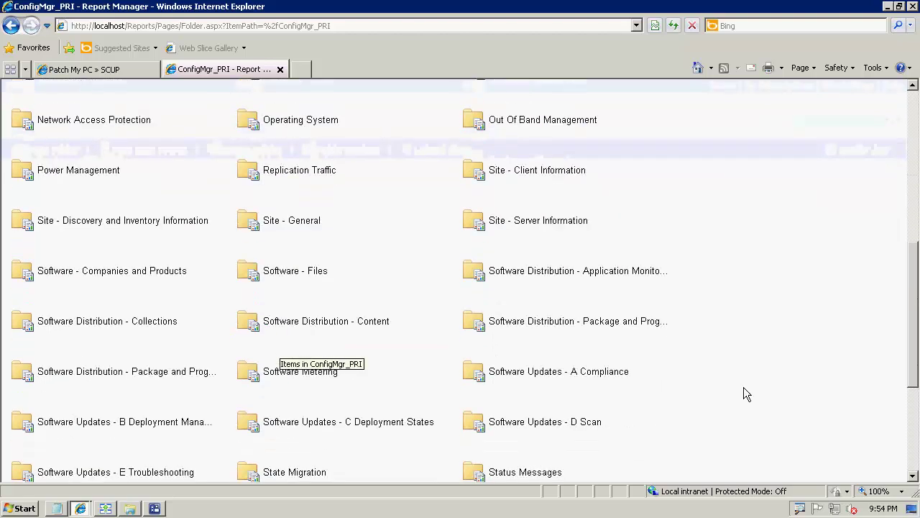
{"action": "left_click", "coordinate": [539, 371]}
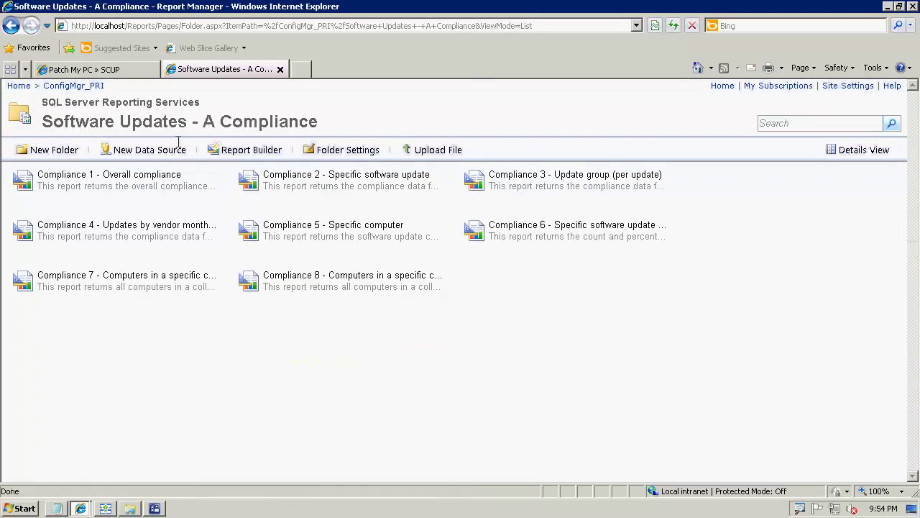
{"action": "left_click", "coordinate": [148, 226]}
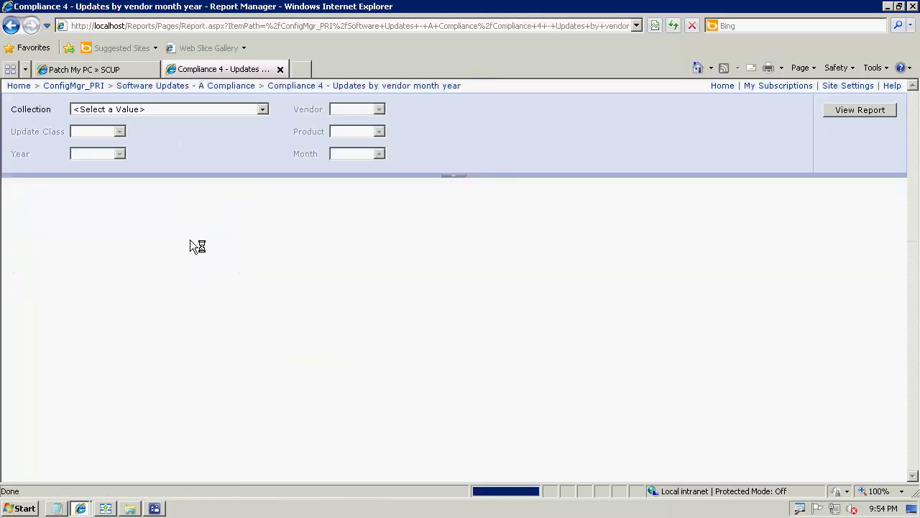
Run the report for the SMSDM003 - All Desktop and Server Clients collection with Adobe as the vendor
{"action": "left_click", "coordinate": [178, 109]}
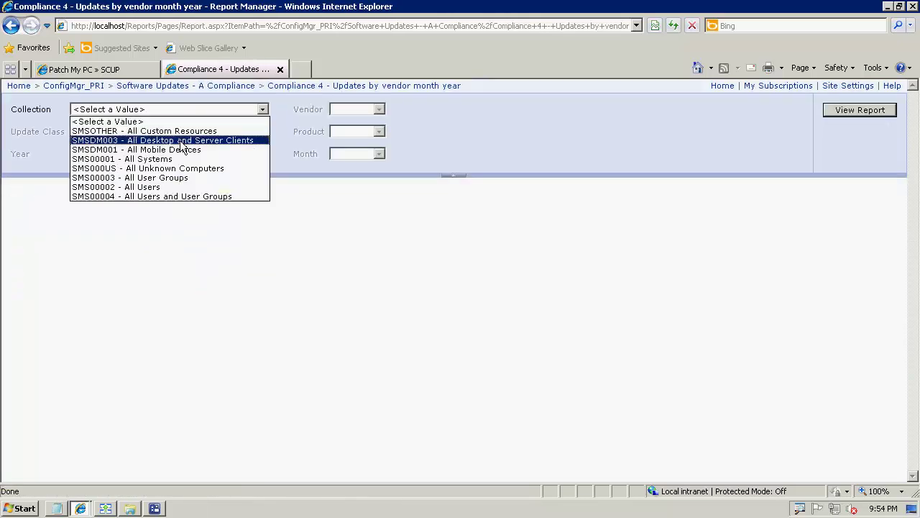
{"action": "left_click", "coordinate": [179, 140]}
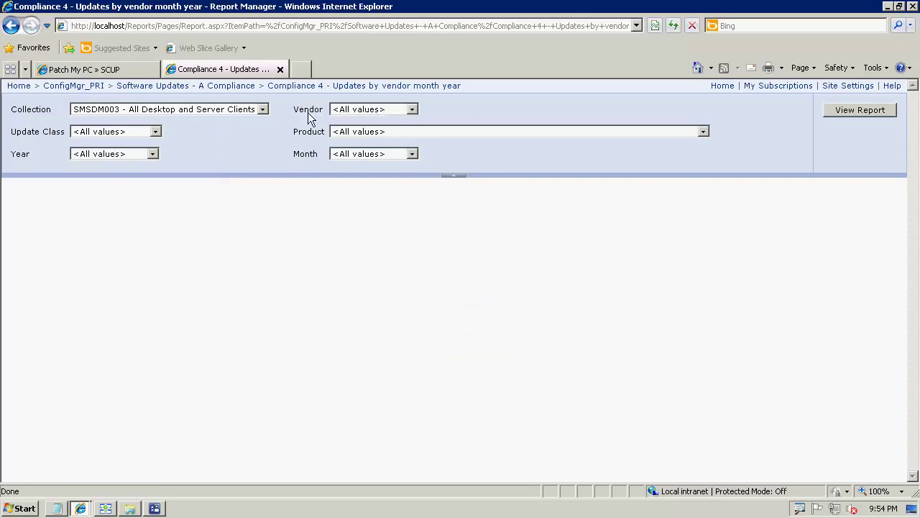
{"action": "left_click", "coordinate": [360, 109]}
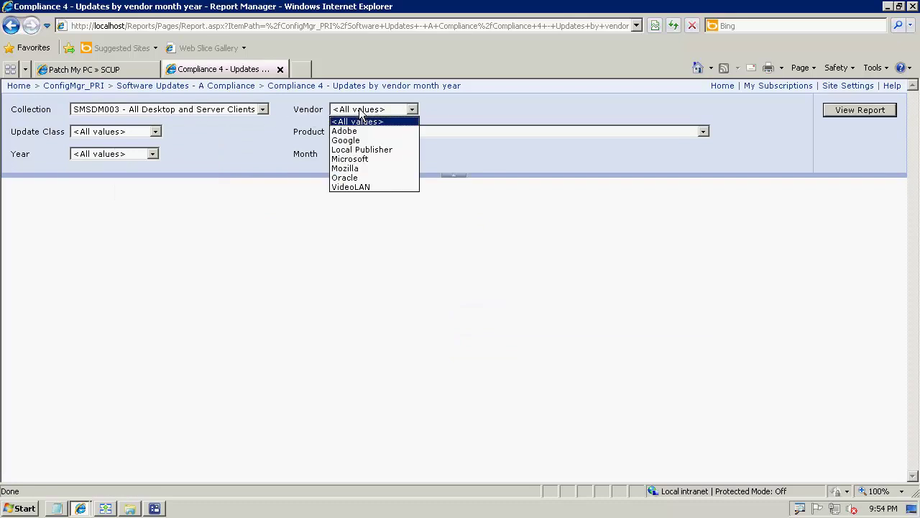
{"action": "left_click", "coordinate": [356, 129]}
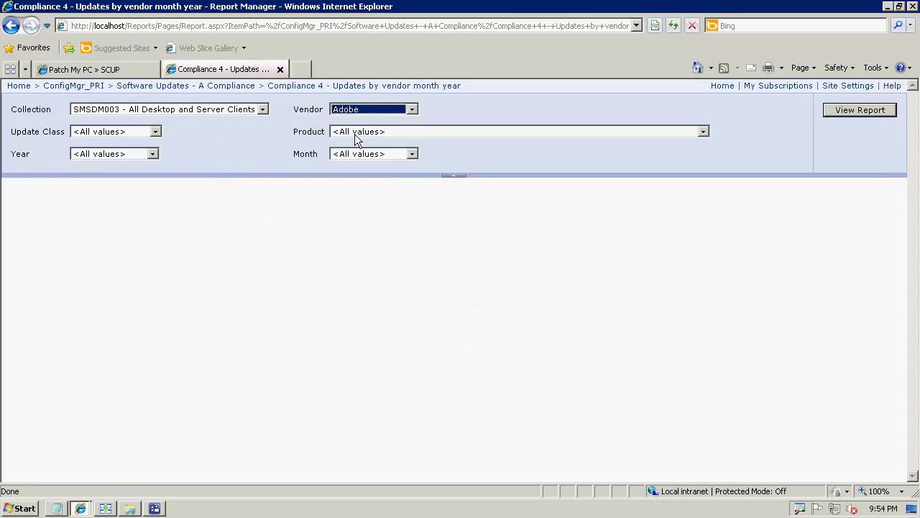
{"action": "left_click", "coordinate": [867, 112]}
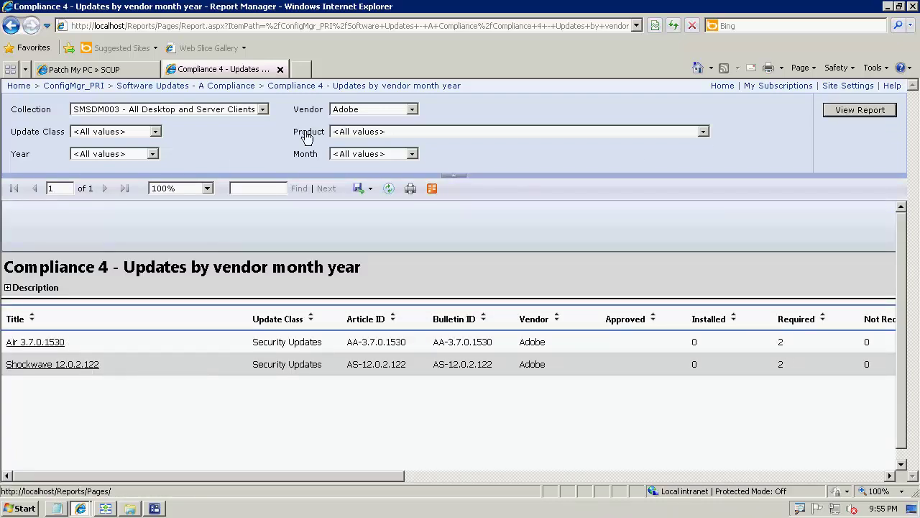
Run the report again with Google as the vendor
{"action": "left_click", "coordinate": [347, 111]}
{"action": "left_click", "coordinate": [347, 140]}
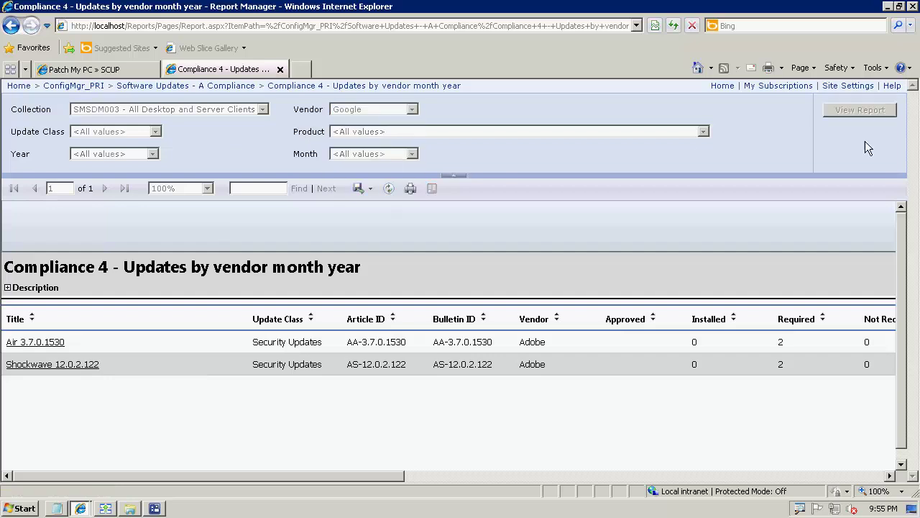
{"action": "left_click", "coordinate": [866, 112]}
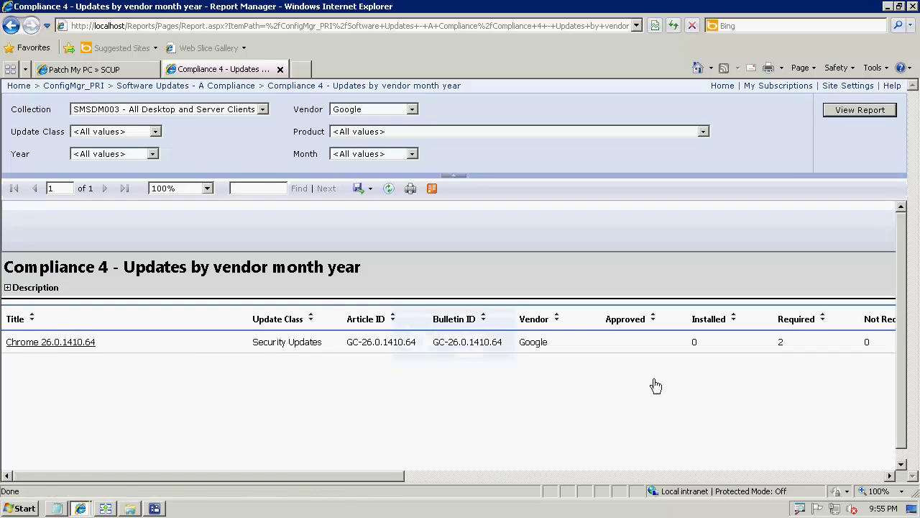
Run the vendor compliance report again with Mozilla as the vendor
{"action": "left_click", "coordinate": [412, 109]}
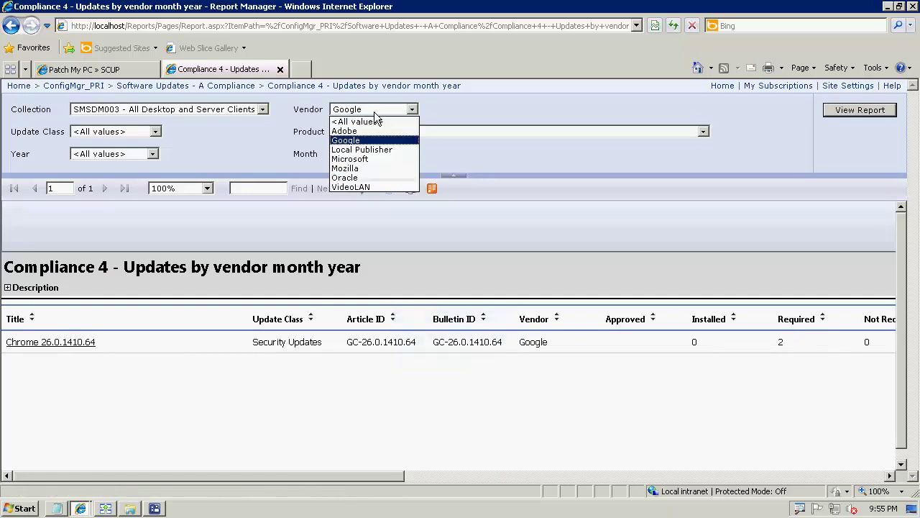
{"action": "left_click", "coordinate": [353, 170]}
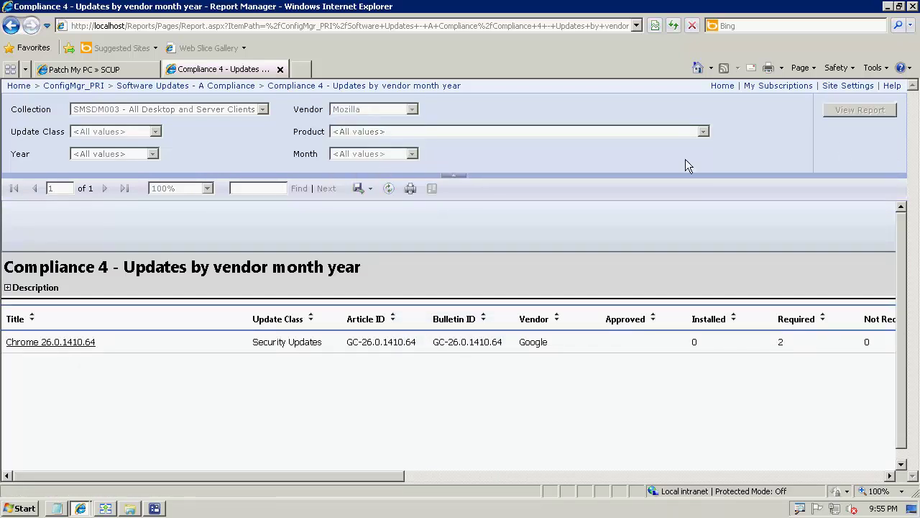
{"action": "left_click", "coordinate": [855, 110]}
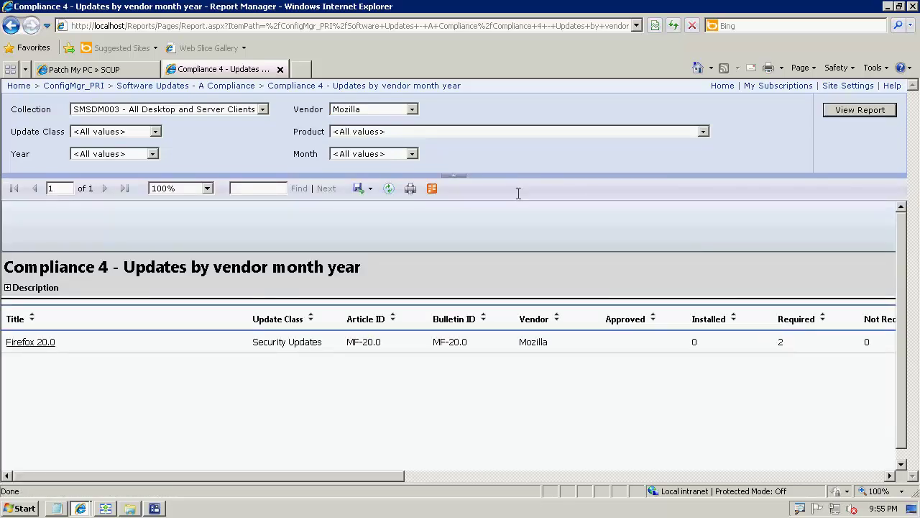
Run the vendor compliance report again with Oracle as the vendor
{"action": "left_click", "coordinate": [359, 115]}
{"action": "left_click", "coordinate": [353, 180]}
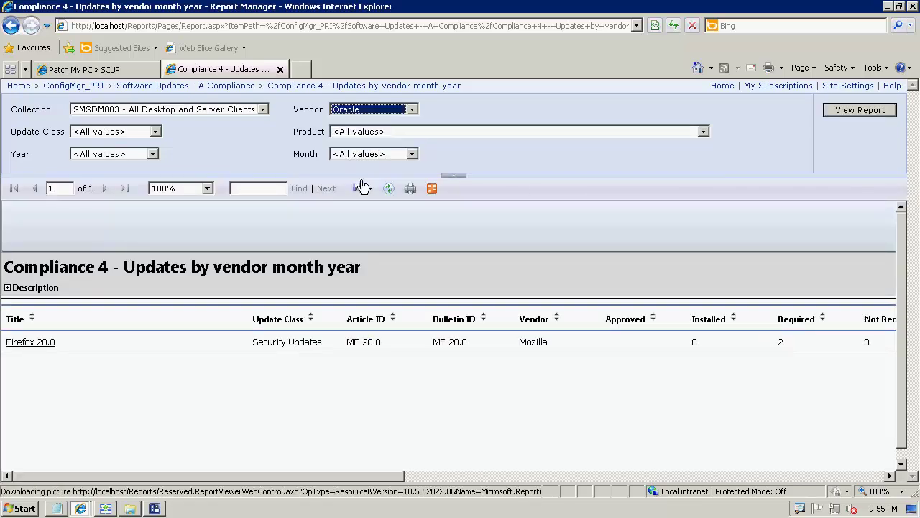
{"action": "left_click", "coordinate": [869, 112]}
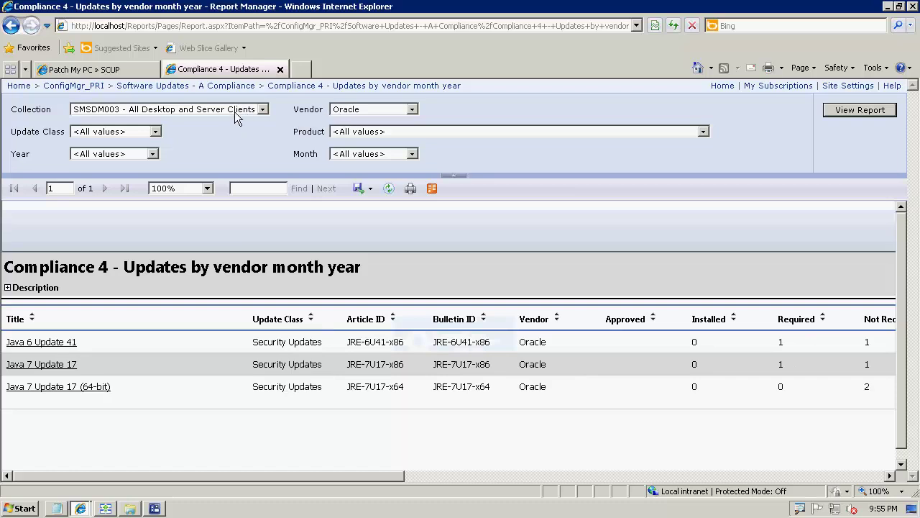
Run the vendor compliance report again with VideoLAN as the vendor
{"action": "left_click", "coordinate": [374, 109]}
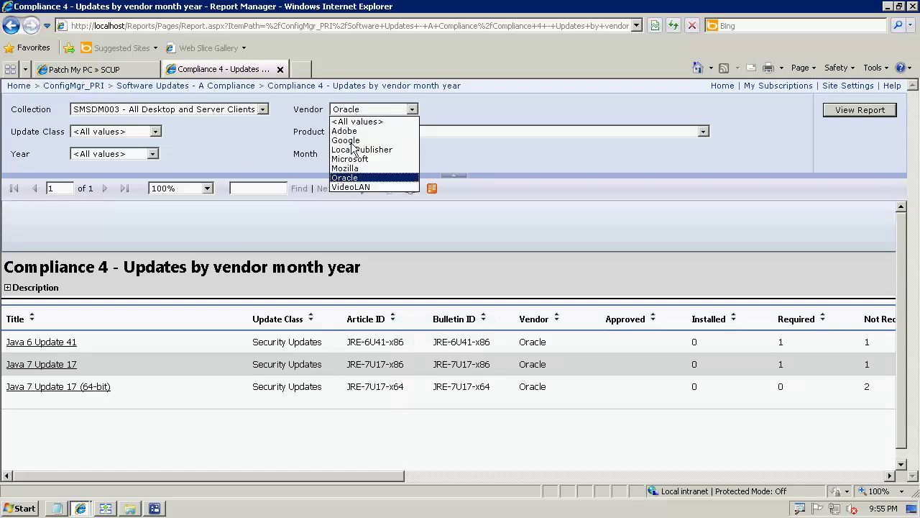
{"action": "left_click", "coordinate": [346, 186]}
{"action": "left_click", "coordinate": [866, 112]}
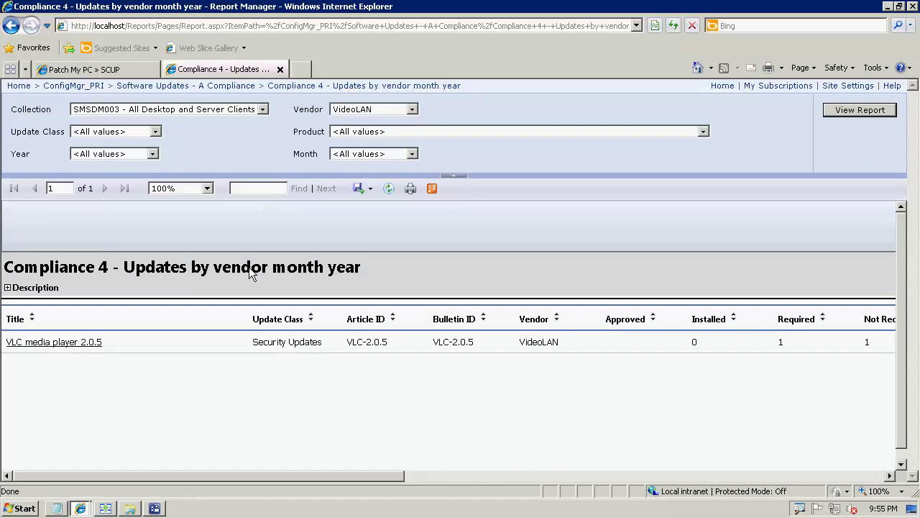
Switch to System Center Updates Publisher and publish the April 2013 - Automatic publication again with its default publish options
{"action": "left_click", "coordinate": [155, 509]}
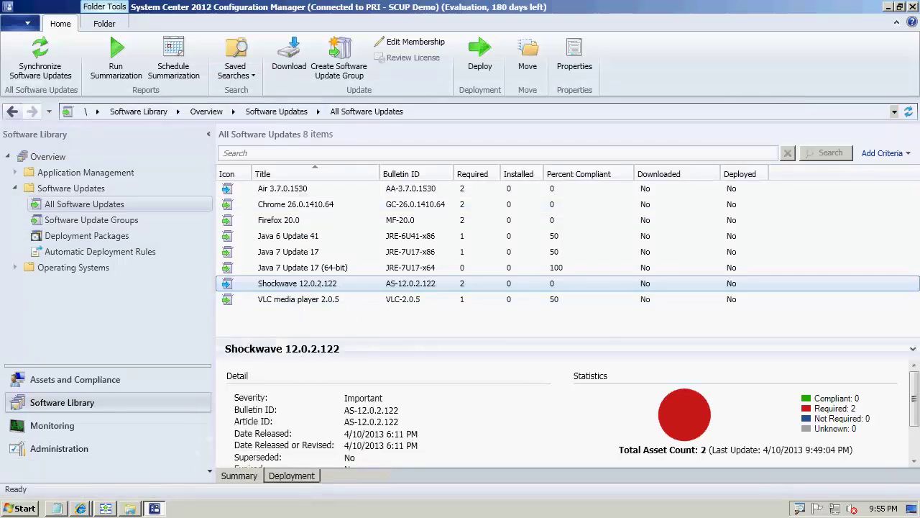
{"action": "left_click", "coordinate": [106, 508]}
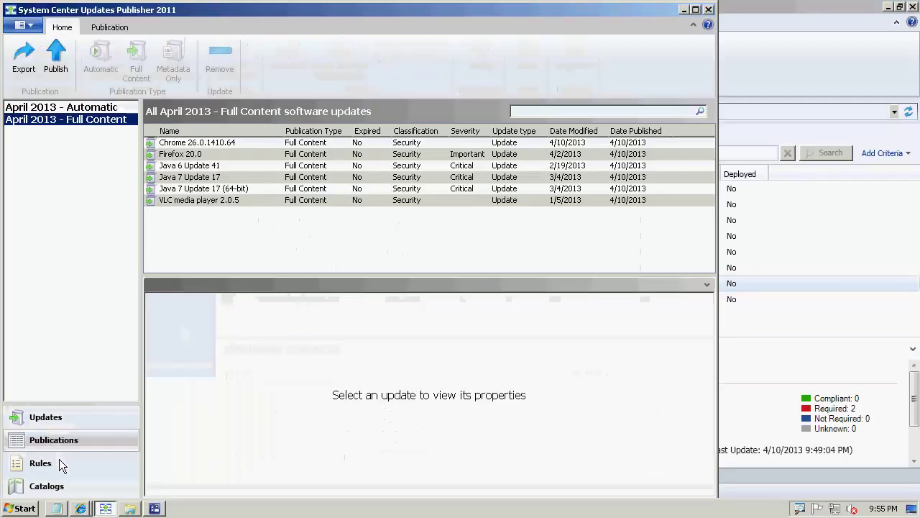
{"action": "left_click", "coordinate": [34, 111]}
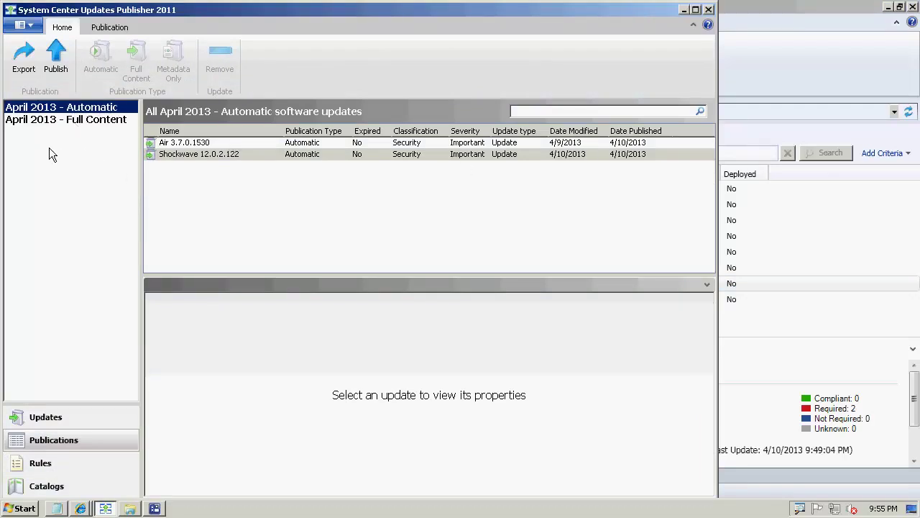
{"action": "left_click", "coordinate": [57, 57]}
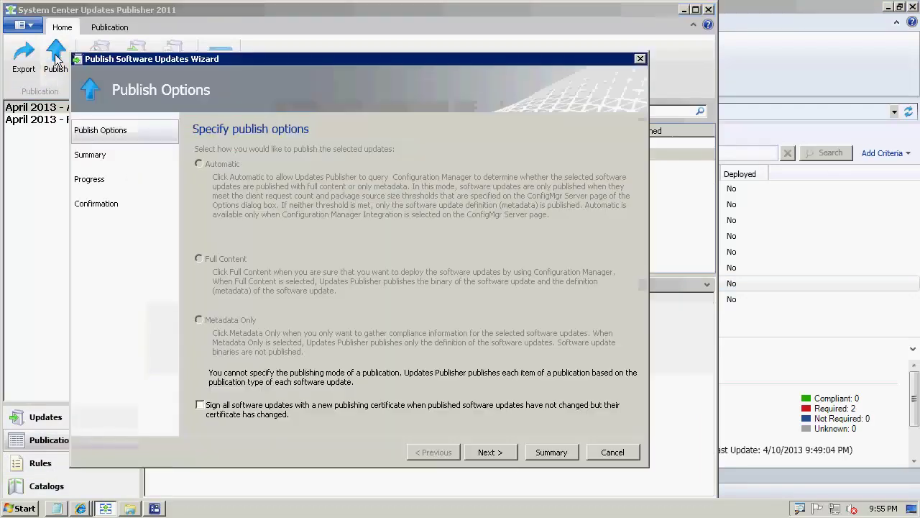
{"action": "left_click", "coordinate": [488, 453]}
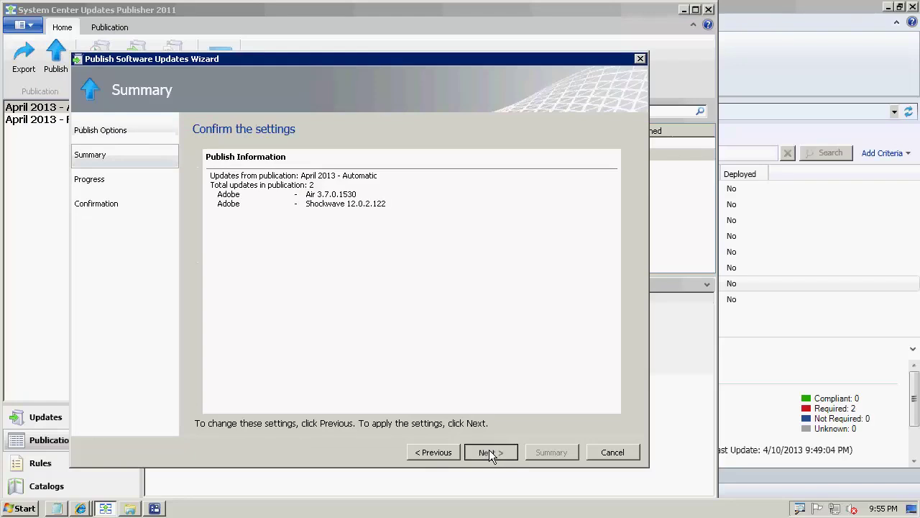
{"action": "left_click", "coordinate": [489, 450]}
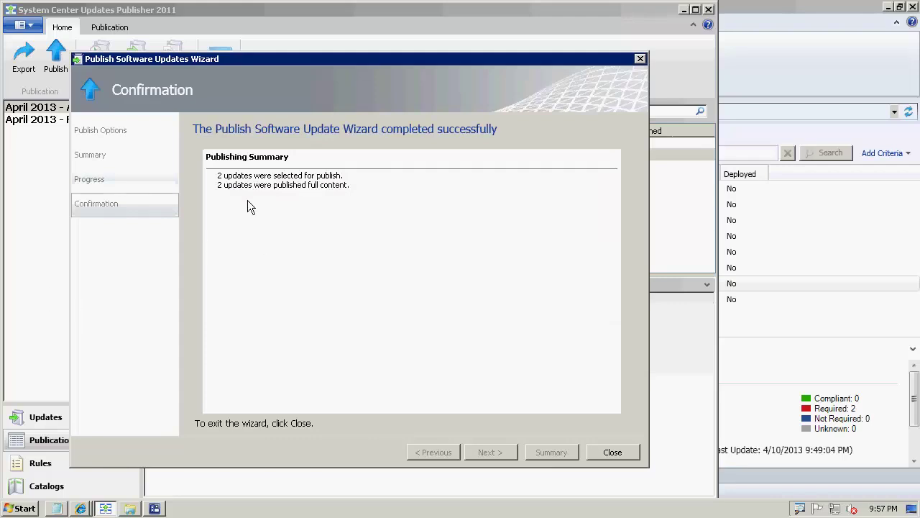
{"action": "left_click", "coordinate": [609, 448]}
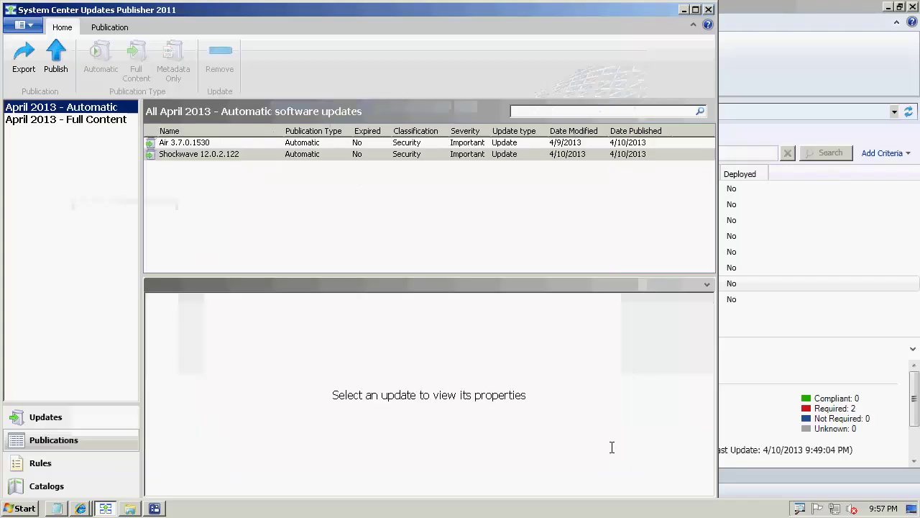
{"action": "left_click", "coordinate": [684, 9]}
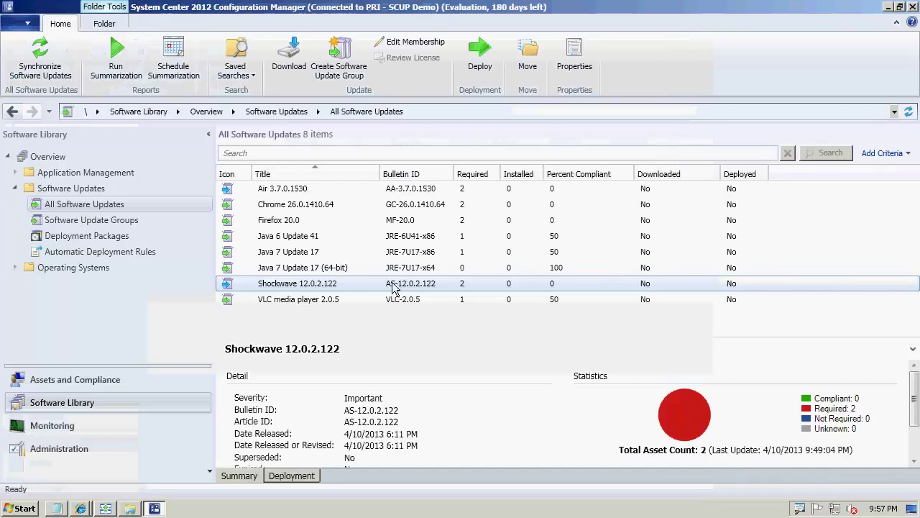
Start a site-wide synchronization of software updates from the Configuration Manager console
{"action": "left_click", "coordinate": [279, 189]}
{"action": "left_click", "coordinate": [284, 284]}
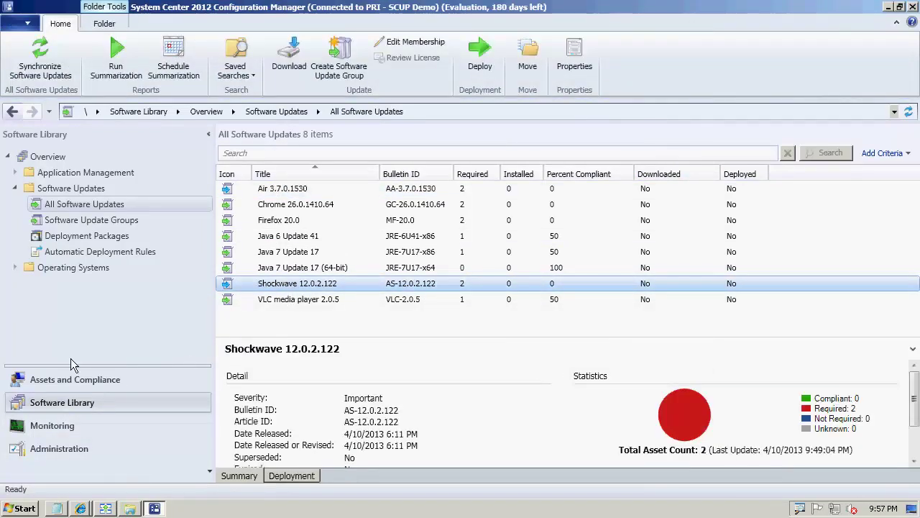
{"action": "left_click", "coordinate": [40, 59]}
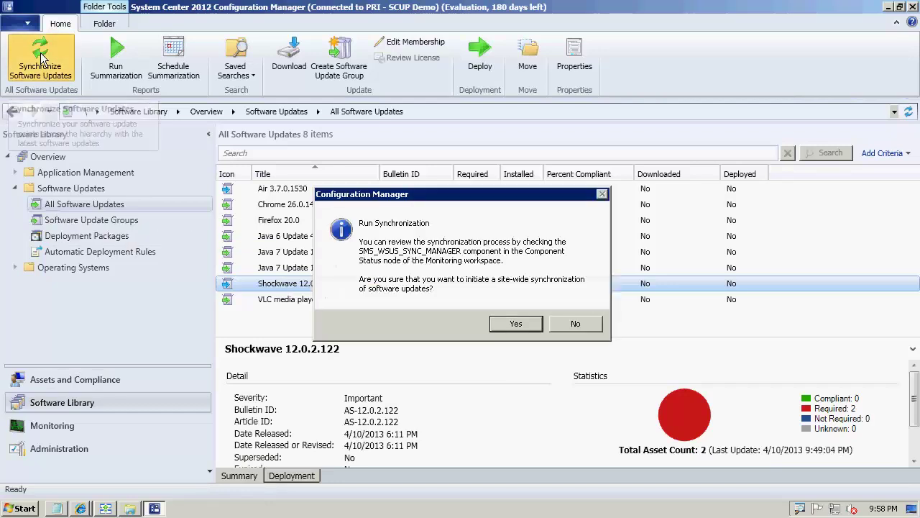
{"action": "left_click", "coordinate": [516, 324]}
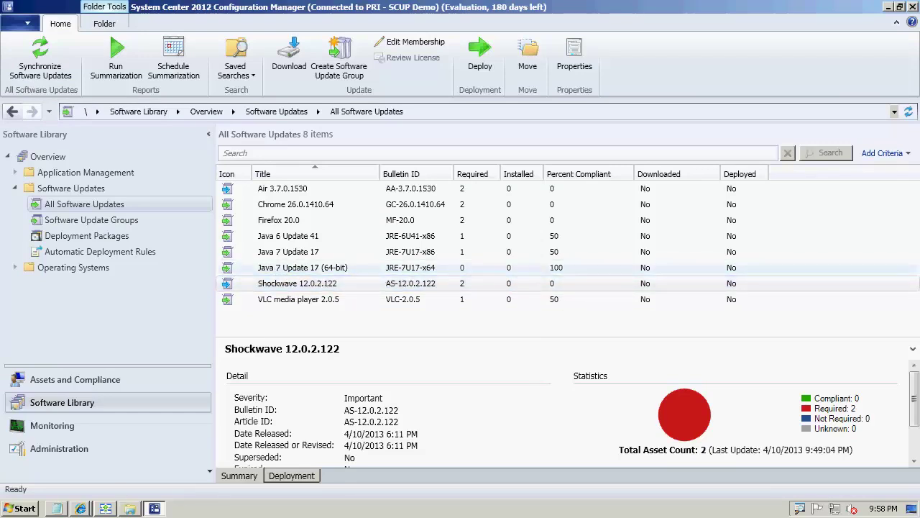
Open the wsyncmgr log from the Configuration Manager Logs folder and check the result of the synchronization
{"action": "left_click", "coordinate": [143, 509]}
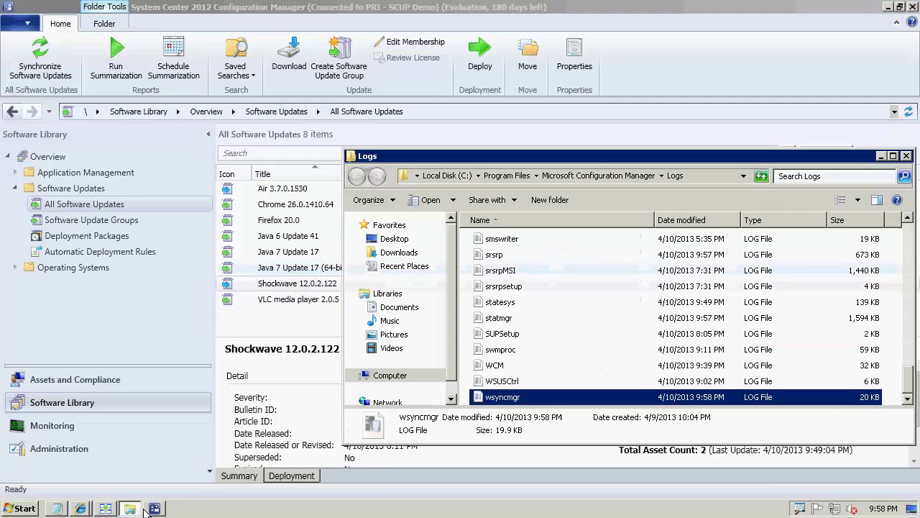
{"action": "double_click", "coordinate": [620, 398]}
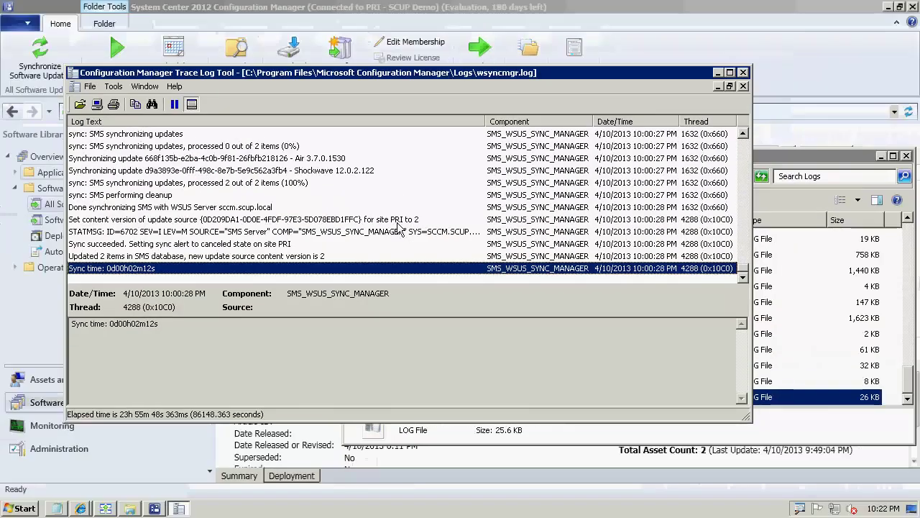
{"action": "left_click", "coordinate": [181, 258]}
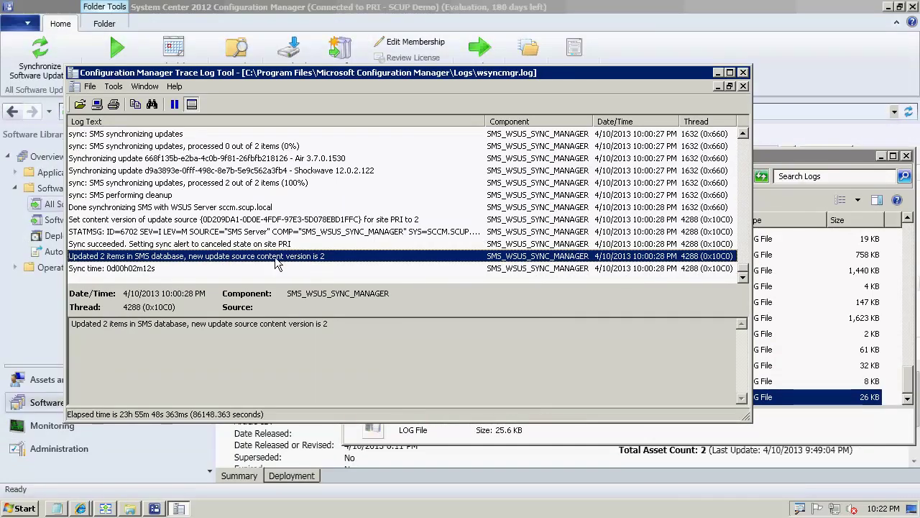
Return to the Configuration Manager console and refresh the All Software Updates list
{"action": "left_click", "coordinate": [38, 317]}
{"action": "left_click", "coordinate": [512, 217]}
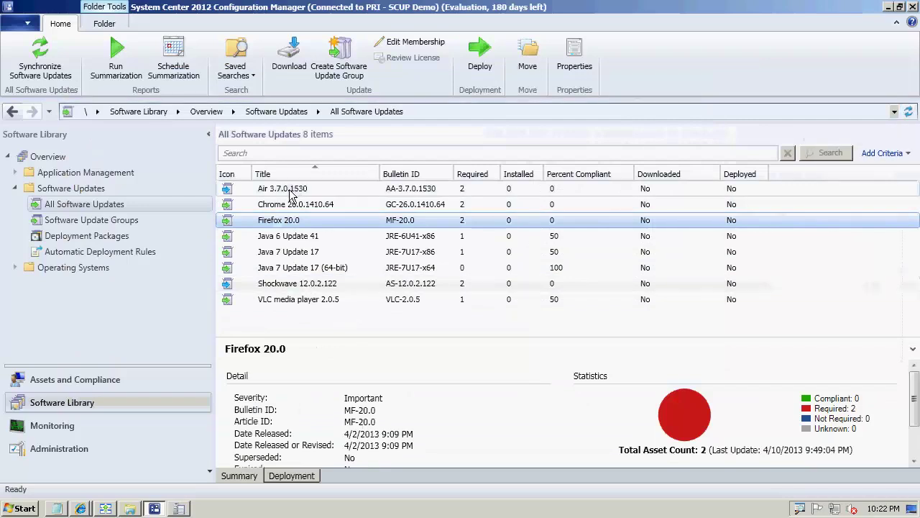
{"action": "left_click", "coordinate": [909, 113]}
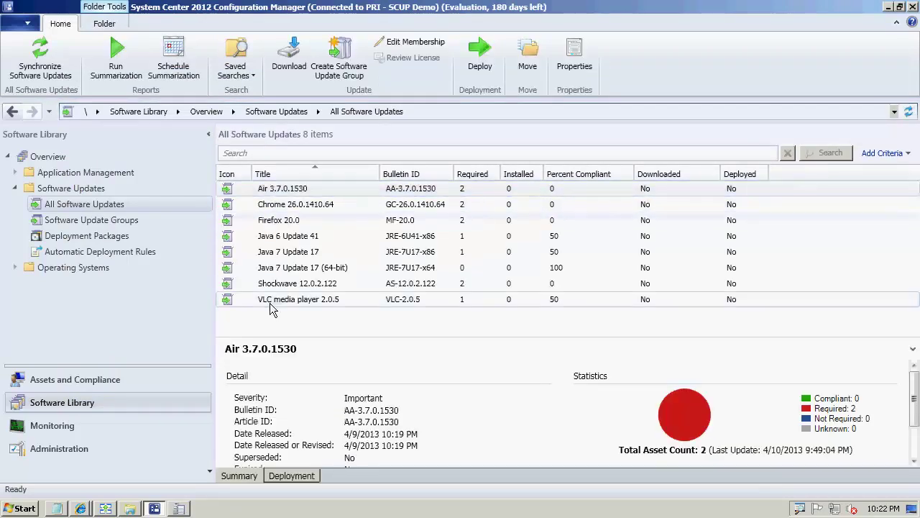
Start a deployment of all listed updates, from Air 3.7.0.1530 to VLC media player 2.0.5, and name it Third Party Updates - April
{"action": "left_click", "coordinate": [276, 303]}
{"action": "left_click", "coordinate": [291, 190], "text": "shift"}
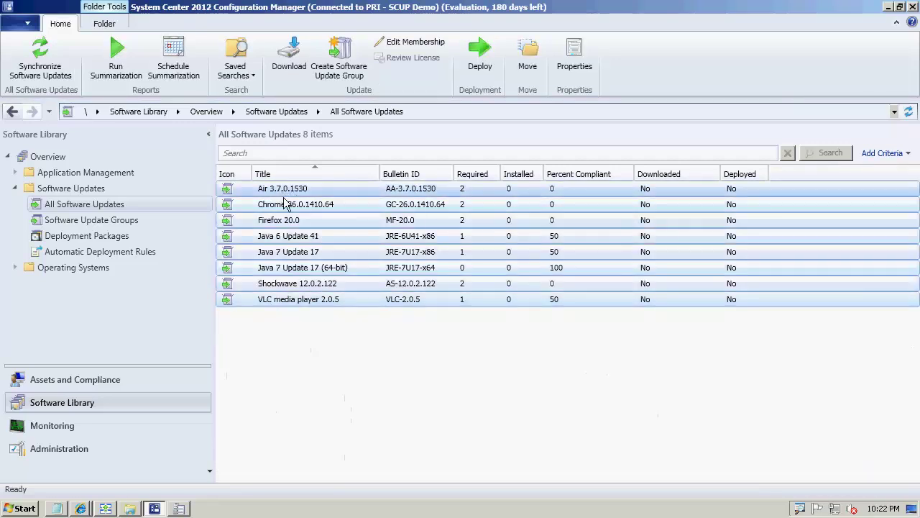
{"action": "right_click", "coordinate": [297, 222]}
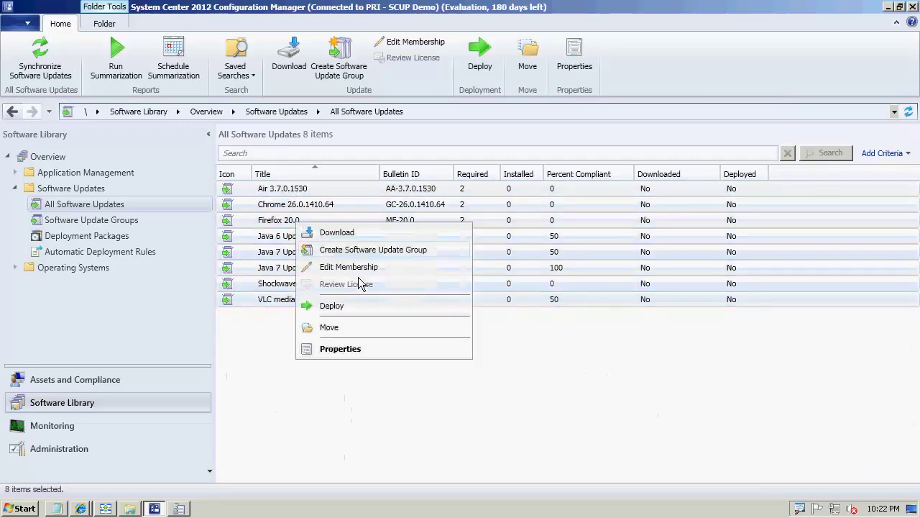
{"action": "left_click", "coordinate": [343, 307]}
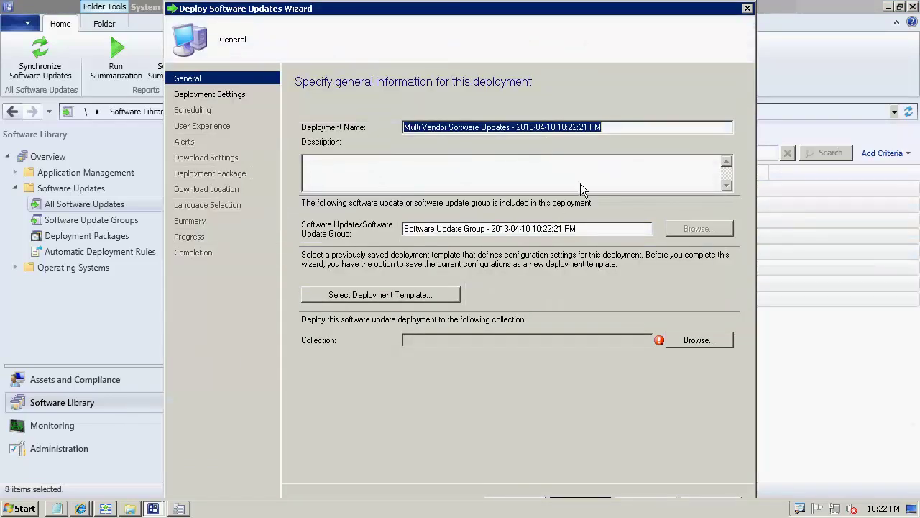
{"action": "type", "text": "Third Par"}
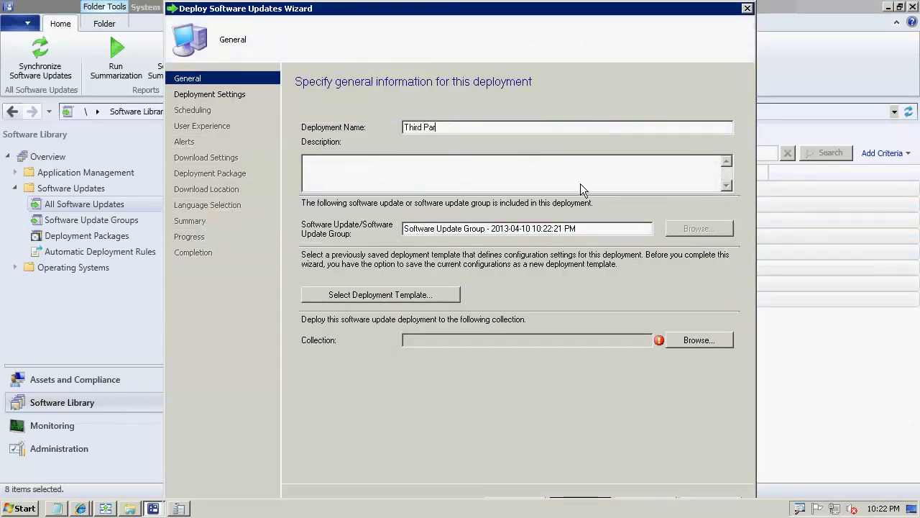
{"action": "type", "text": "ty Updates"}
{"action": "key", "text": "ctrl+a"}
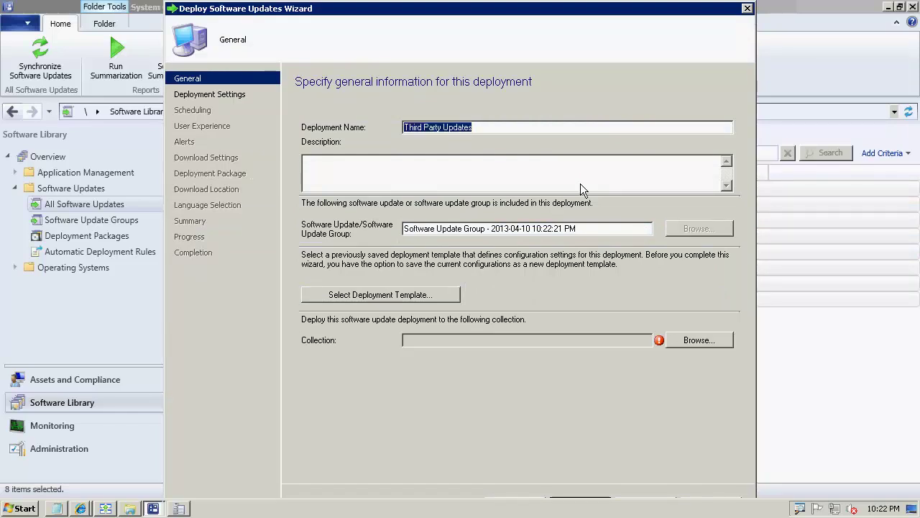
{"action": "left_click", "coordinate": [488, 128]}
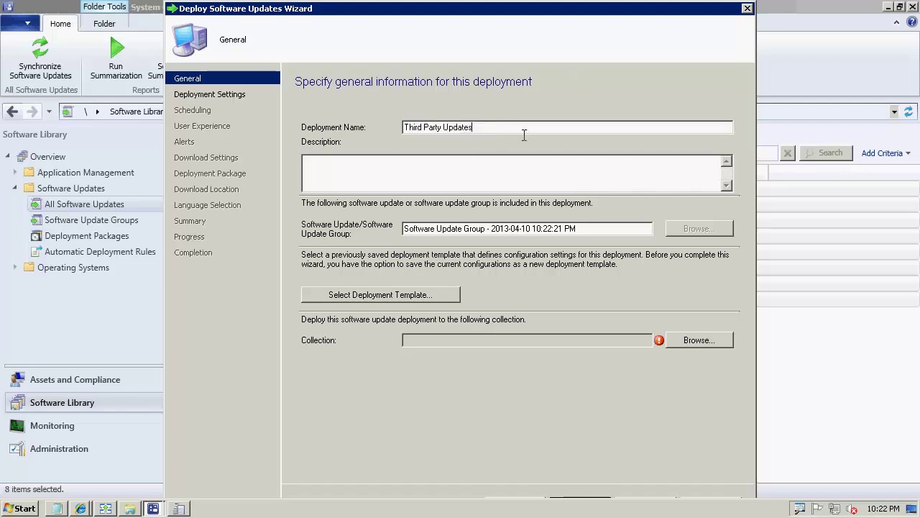
{"action": "type", "text": "- Fune"}
{"action": "key", "text": "BackSpace"}
{"action": "key", "text": "BackSpace"}
{"action": "key", "text": "BackSpace"}
Name the deployment's software update group Third Party Updates, reusing the text from the deployment name
{"action": "key", "text": "ctrl+shift+Left"}
{"action": "key", "text": "ctrl+shift+Left"}
{"action": "key", "text": "ctrl+shift+Left"}
{"action": "key", "text": "ctrl+c"}
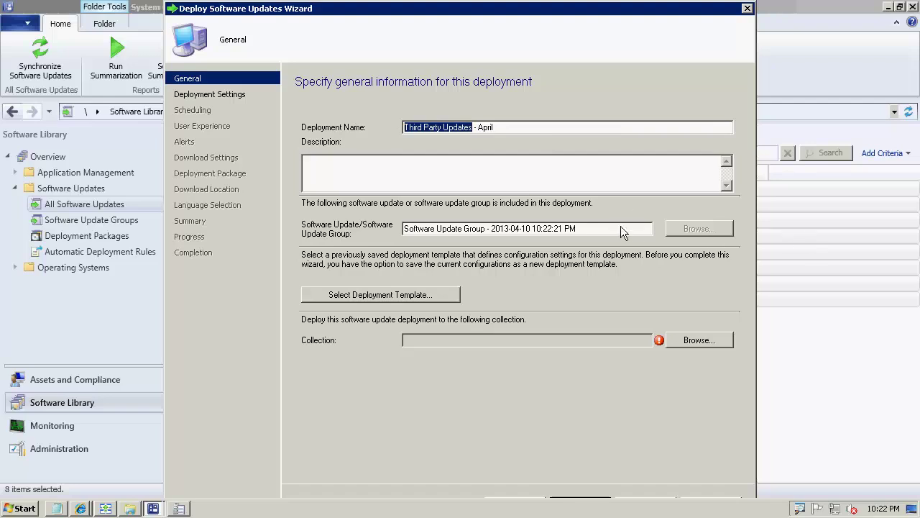
{"action": "left_click_drag", "start_coordinate": [576, 228], "coordinate": [362, 210]}
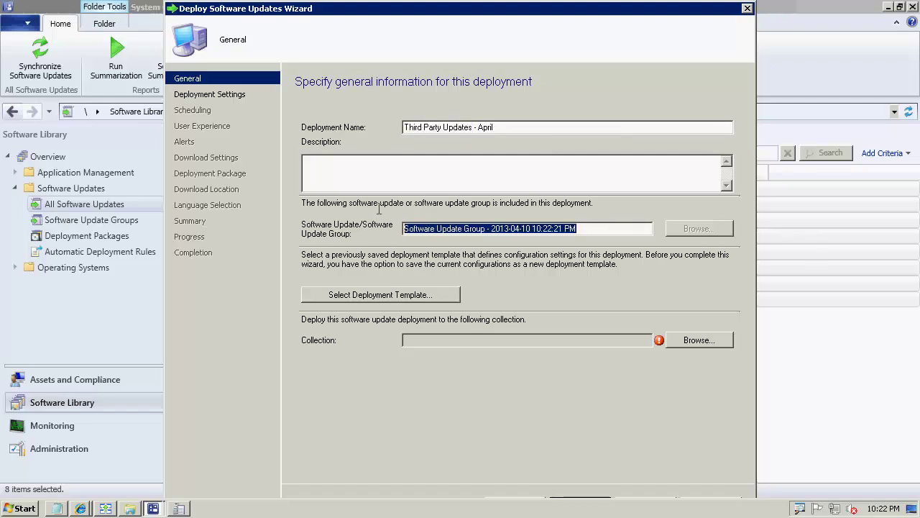
{"action": "key", "text": "ctrl+v"}
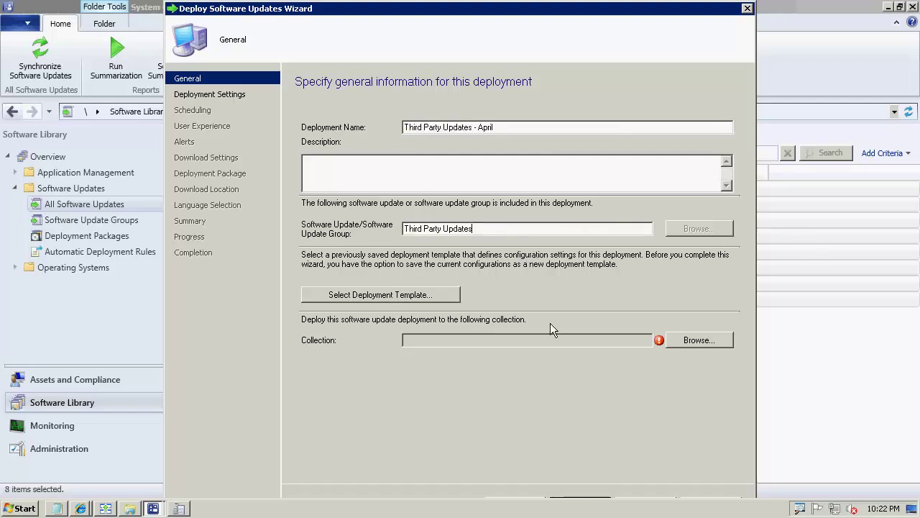
Target the deployment at the All Desktop and Server Clients device collection
{"action": "left_click", "coordinate": [693, 344]}
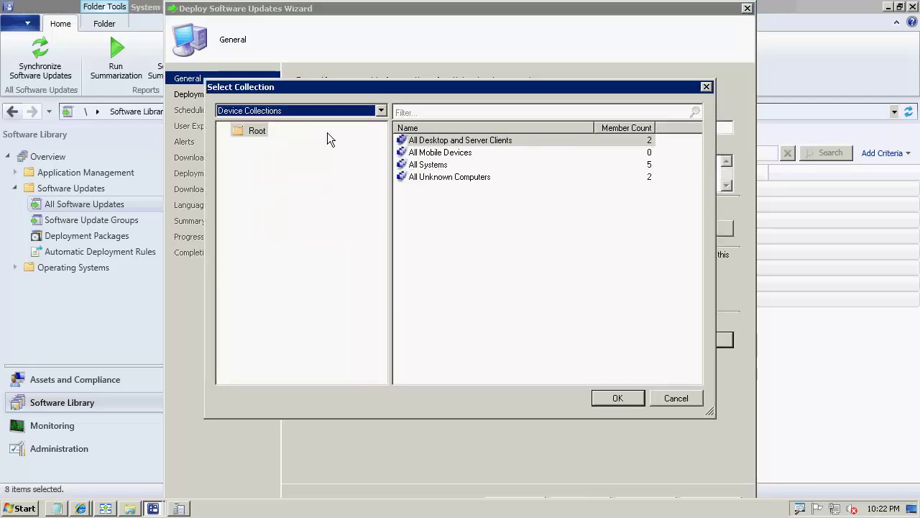
{"action": "left_click", "coordinate": [444, 143]}
{"action": "left_click", "coordinate": [627, 397]}
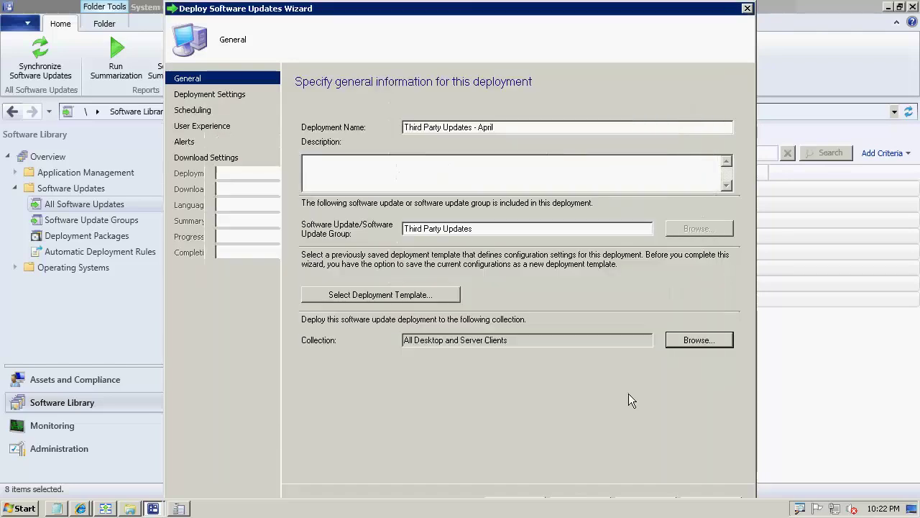
Turn on auto-hide for the Windows taskbar so the wizard's navigation controls are uncovered
{"action": "right_click", "coordinate": [640, 513]}
{"action": "left_click", "coordinate": [668, 501]}
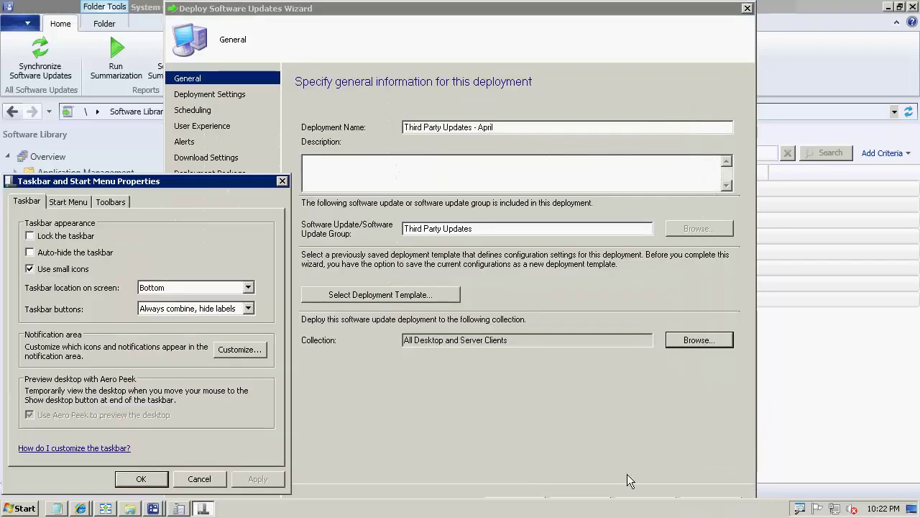
{"action": "left_click", "coordinate": [66, 253]}
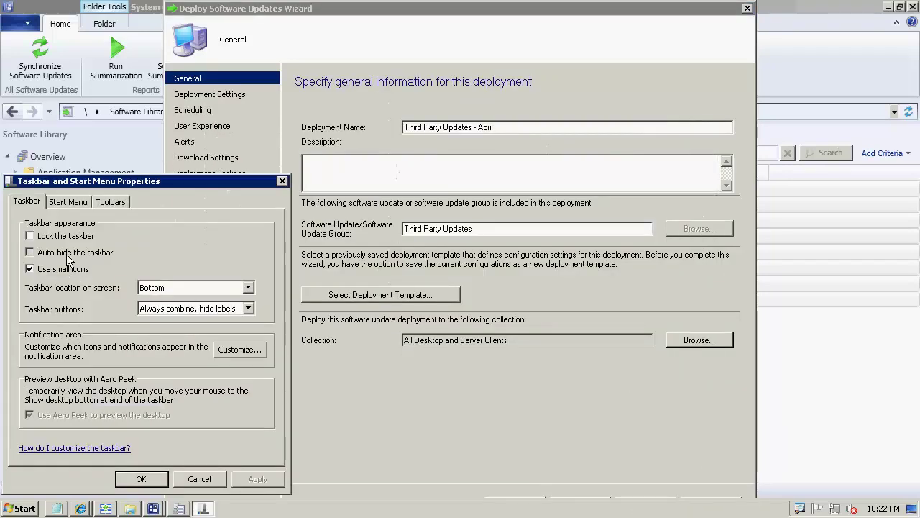
{"action": "left_click", "coordinate": [166, 478]}
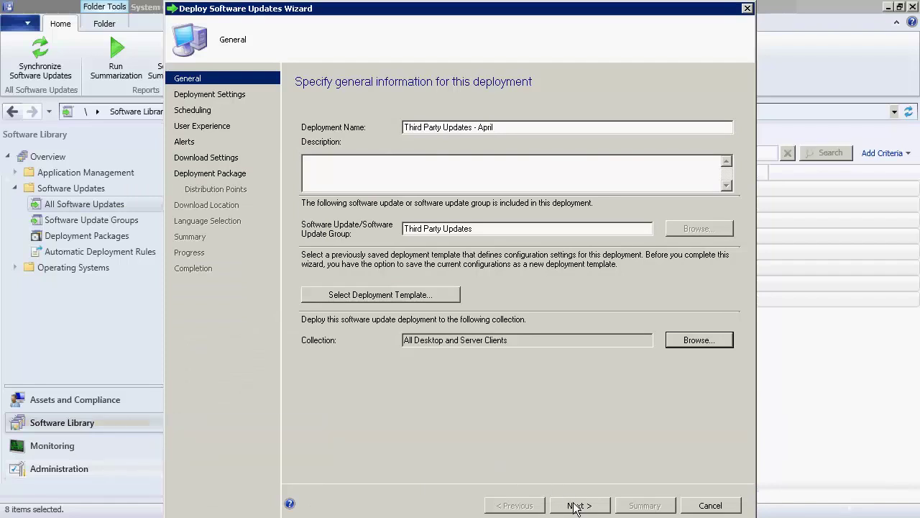
Set the type of deployment to Available, keeping the detail level at only success and error messages
{"action": "left_click", "coordinate": [576, 505]}
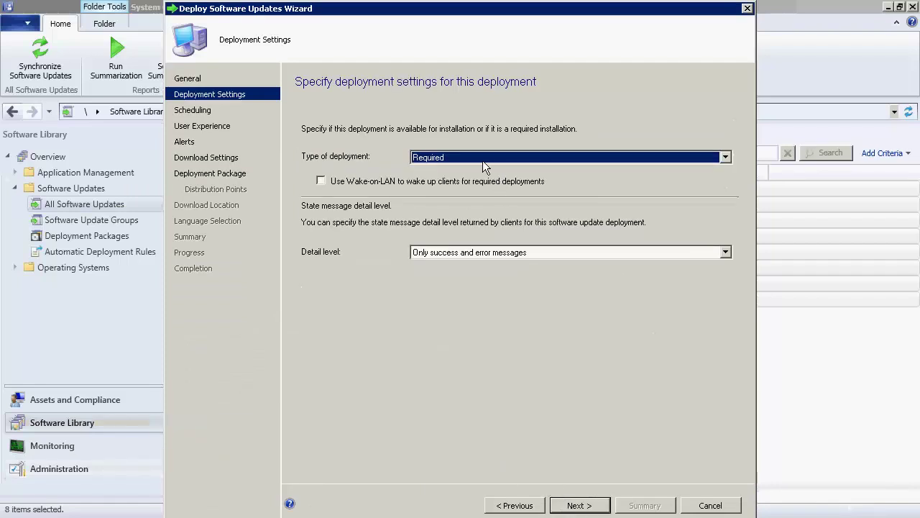
{"action": "left_click", "coordinate": [479, 158]}
{"action": "left_click", "coordinate": [430, 180]}
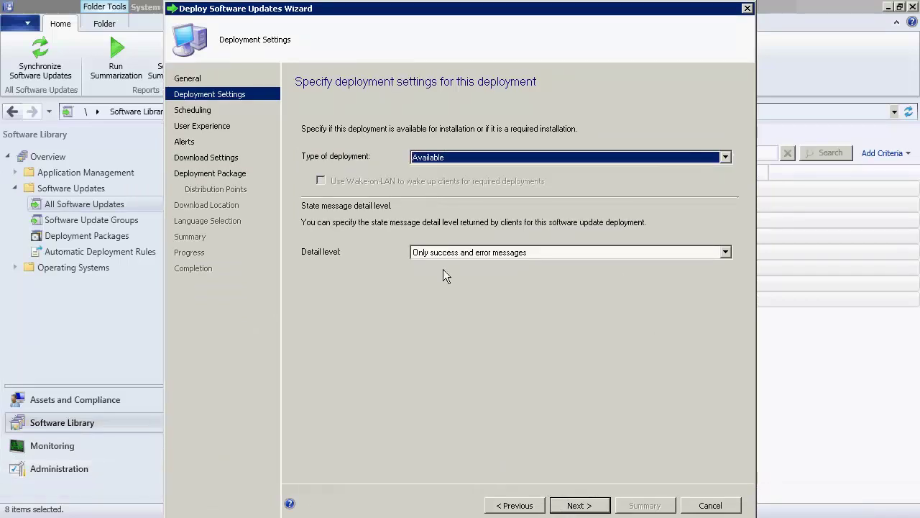
{"action": "left_click", "coordinate": [579, 504]}
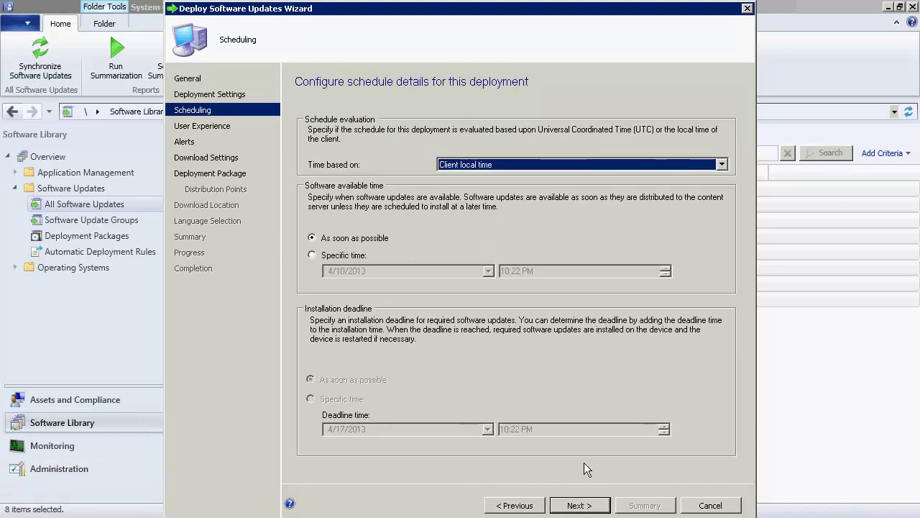
Set user notifications to Display in Software Center and show all notifications, keeping the default schedule, alerts and download settings
{"action": "left_click", "coordinate": [578, 505]}
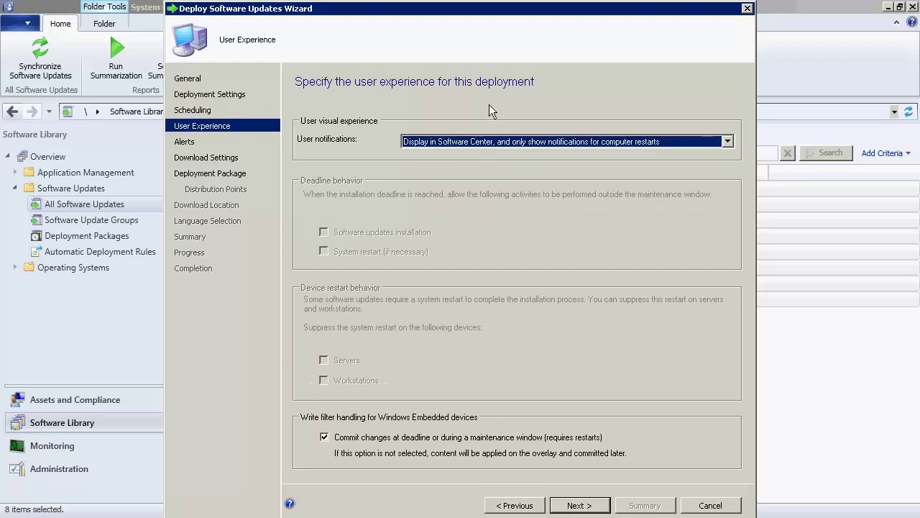
{"action": "left_click", "coordinate": [475, 146]}
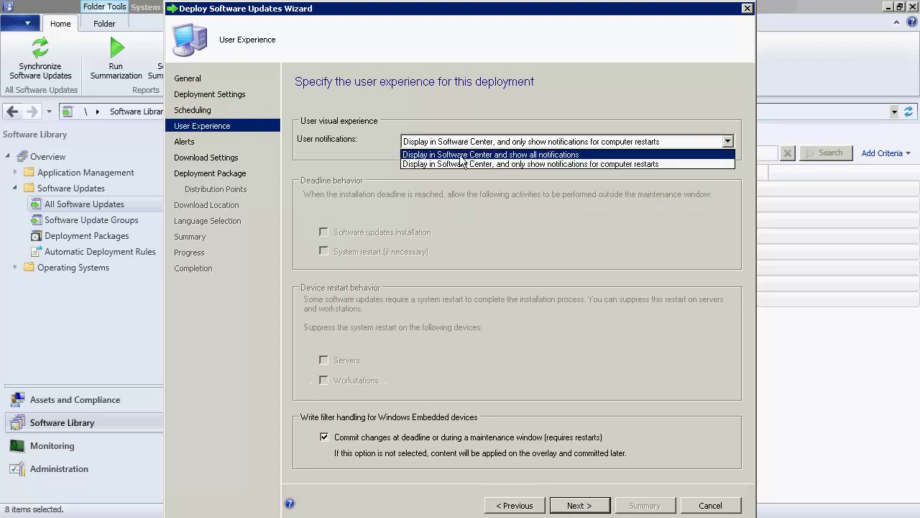
{"action": "left_click", "coordinate": [461, 155]}
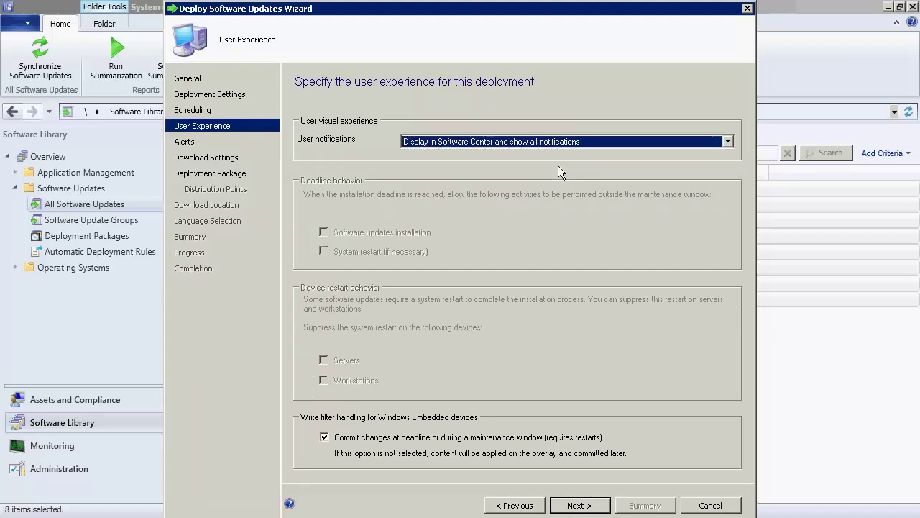
{"action": "left_click", "coordinate": [575, 508]}
{"action": "left_click", "coordinate": [577, 508]}
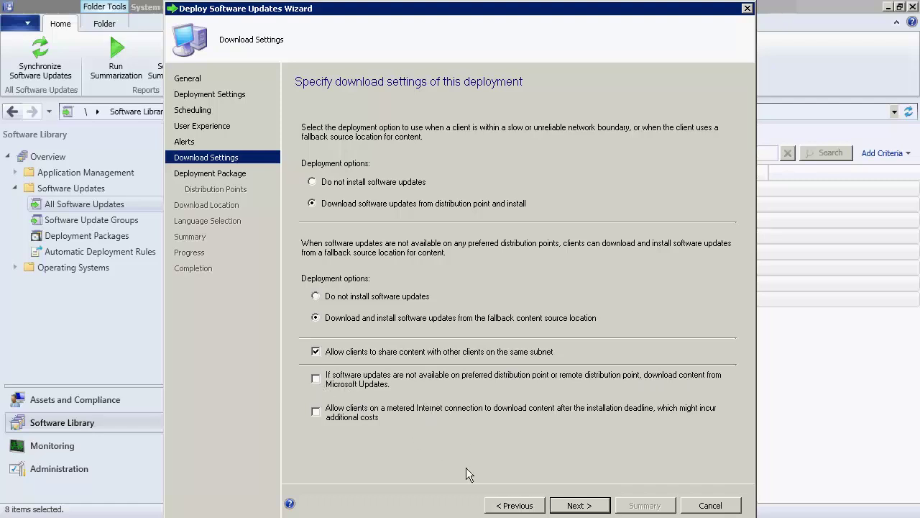
{"action": "left_click", "coordinate": [584, 506]}
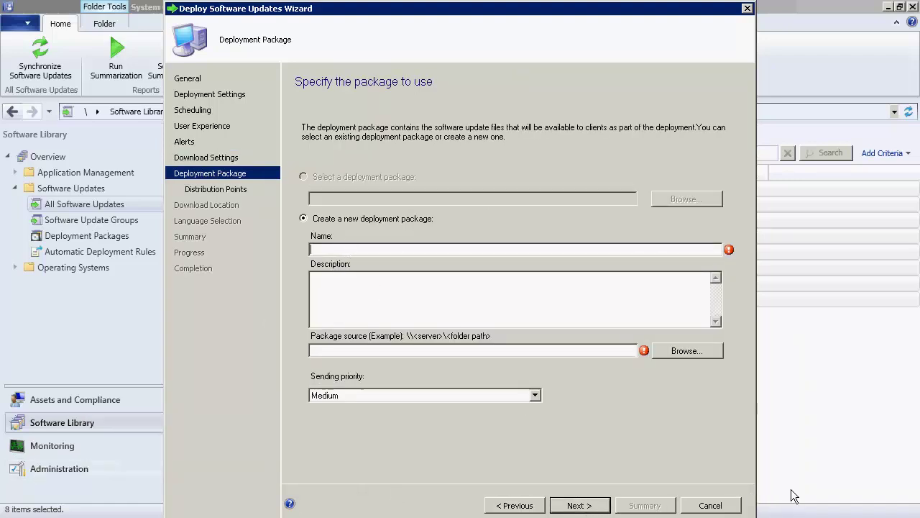
Browse to \\sccm\Sources\Updates\2013 Third Party Updates in Windows Explorer and copy the folder's path
{"action": "left_click", "coordinate": [708, 501]}
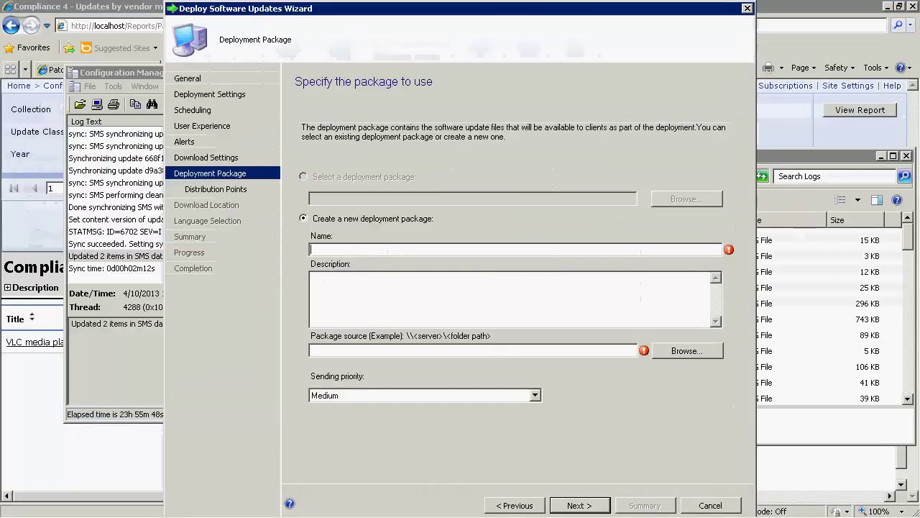
{"action": "left_click", "coordinate": [39, 508]}
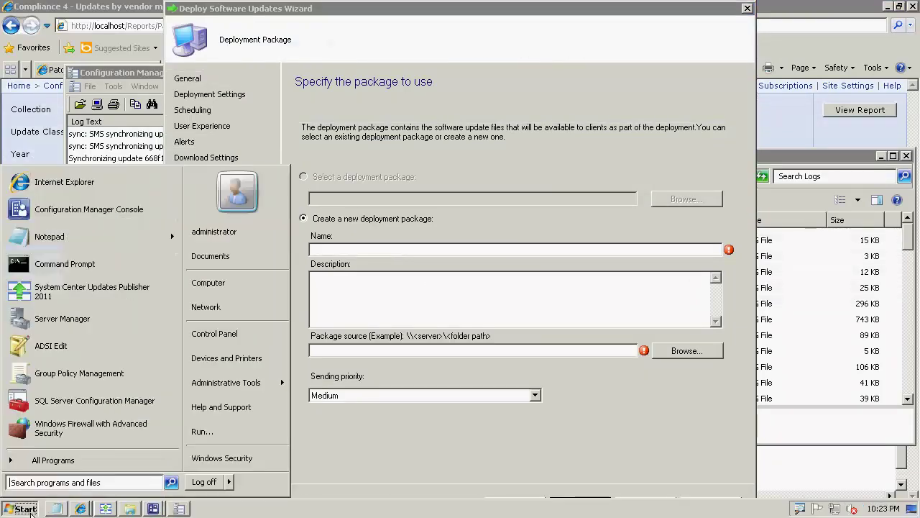
{"action": "type", "text": "\\\\"}
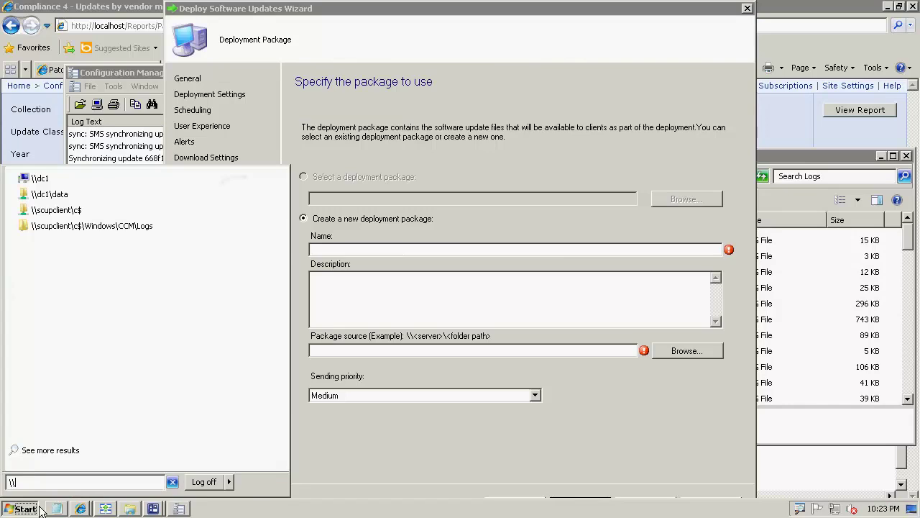
{"action": "type", "text": "sccm"}
{"action": "key", "text": "Return"}
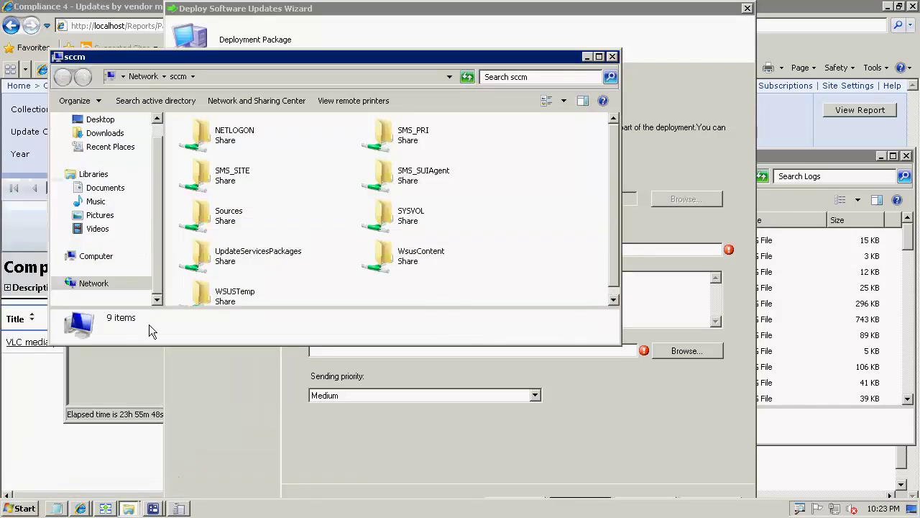
{"action": "double_click", "coordinate": [229, 212]}
{"action": "double_click", "coordinate": [218, 142]}
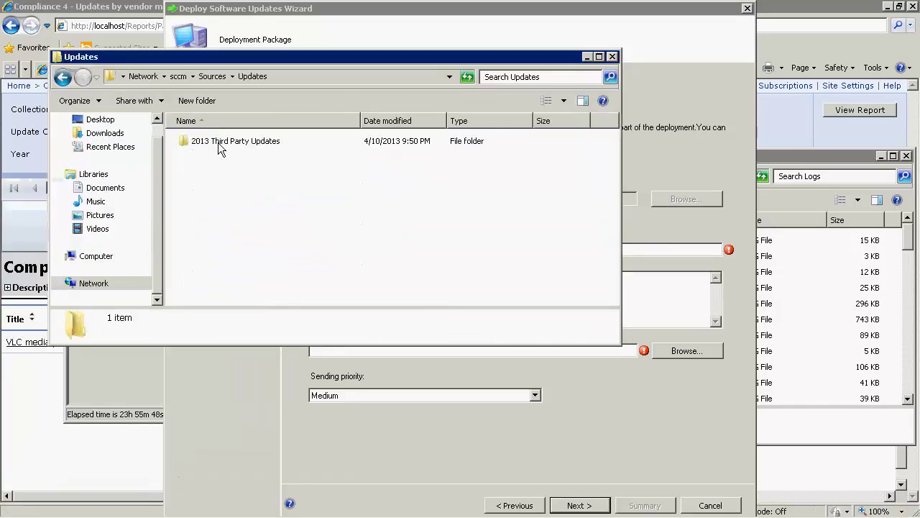
{"action": "double_click", "coordinate": [218, 142]}
{"action": "left_click", "coordinate": [402, 77]}
{"action": "key", "text": "ctrl+c"}
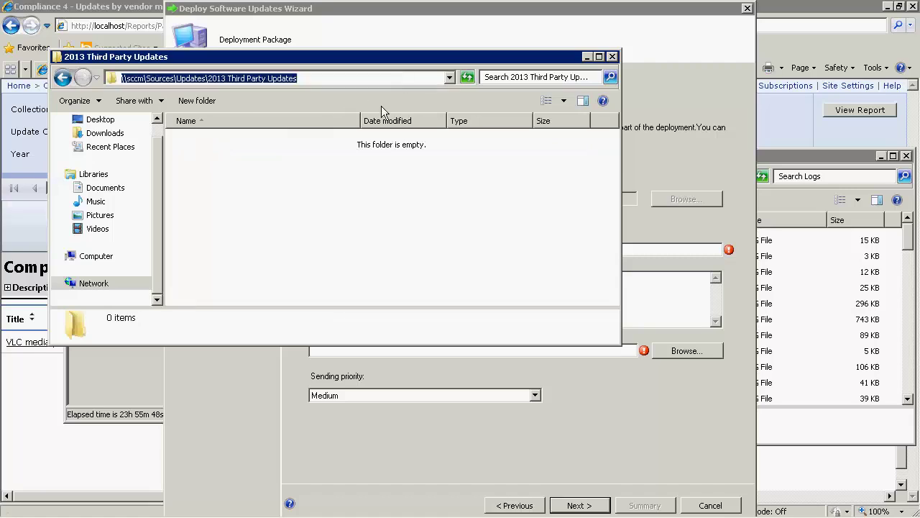
{"action": "left_click", "coordinate": [612, 56]}
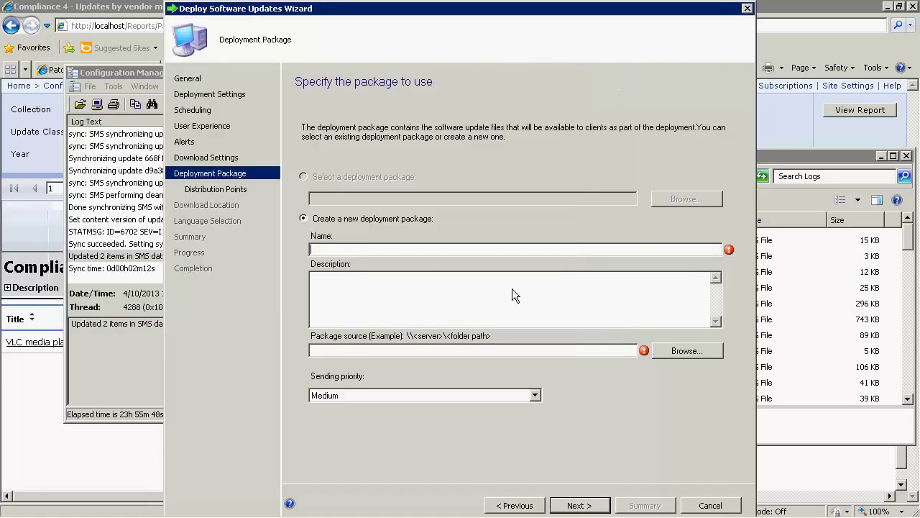
Create a new deployment package named Third Party Updates with the package source \\sccm\Sources\Updates\2013 Third Party Updates
{"action": "type", "text": "Third"}
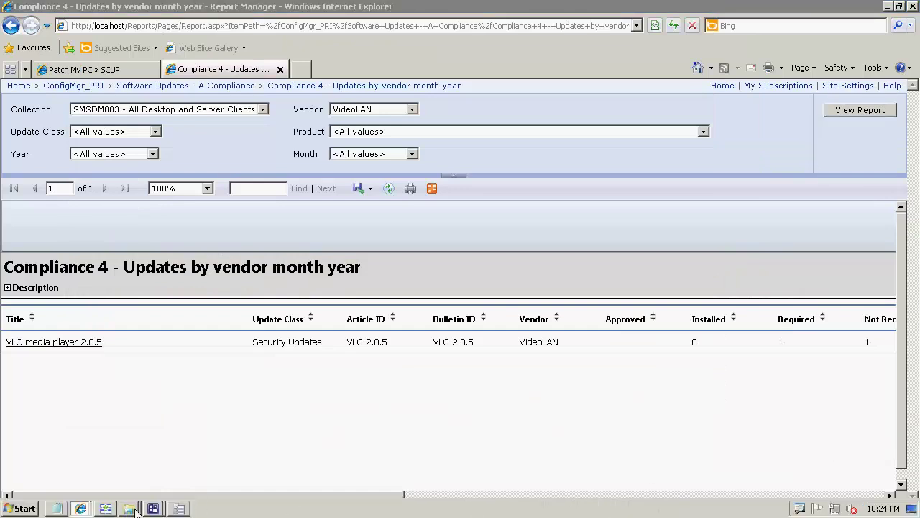
{"action": "mouse_move", "coordinate": [155, 509]}
{"action": "left_click", "coordinate": [367, 483]}
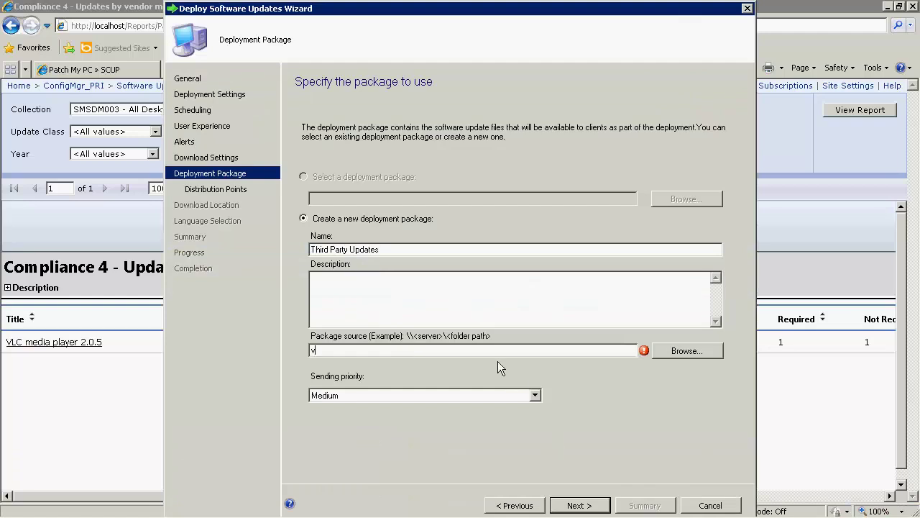
{"action": "key", "text": "BackSpace"}
{"action": "key", "text": "ctrl+v"}
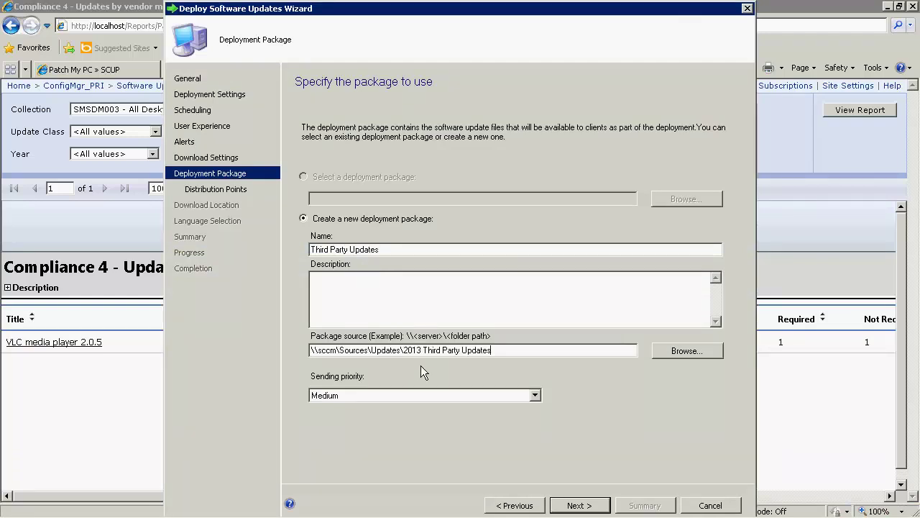
{"action": "left_click", "coordinate": [579, 505]}
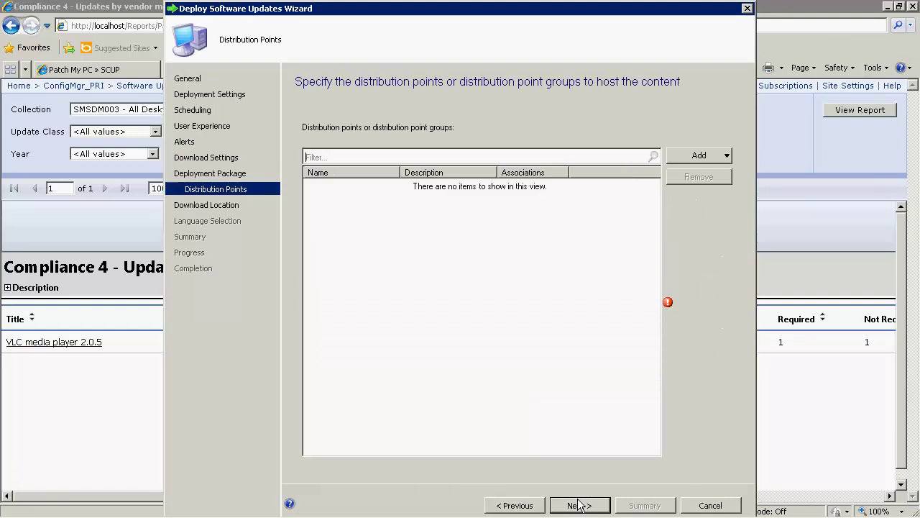
Add the distribution point SCCM.SCUP.LOCAL to host the package content
{"action": "left_click", "coordinate": [698, 155]}
{"action": "left_click", "coordinate": [706, 172]}
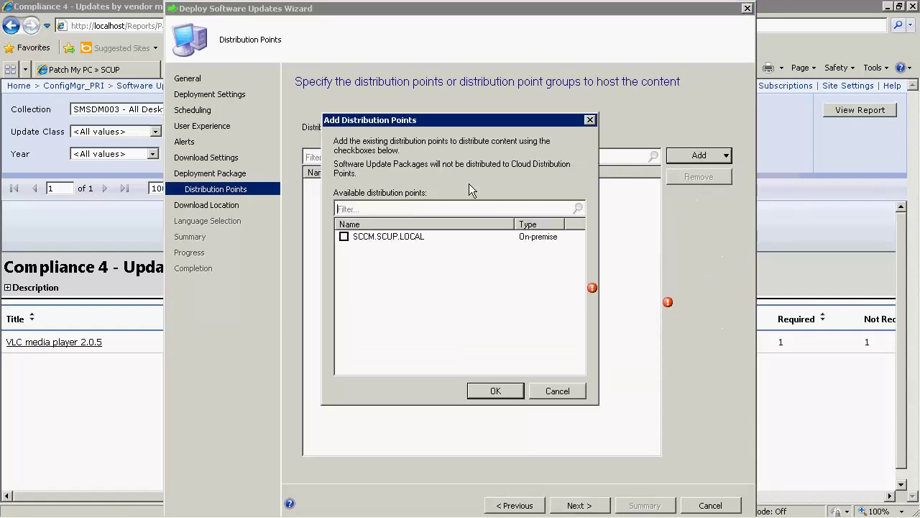
{"action": "left_click", "coordinate": [343, 236]}
{"action": "left_click", "coordinate": [495, 391]}
{"action": "left_click", "coordinate": [580, 505]}
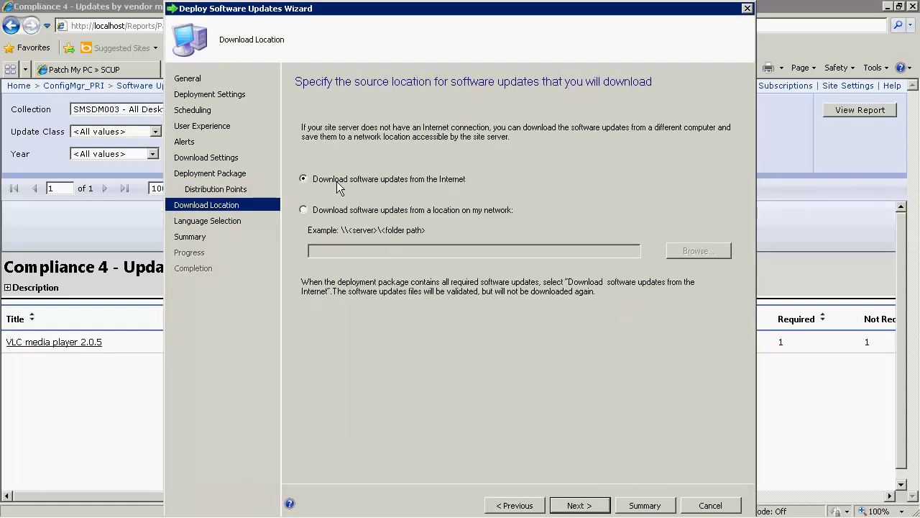
Keep the Internet download location and English update files, and run the deployment wizard through to completion
{"action": "left_click", "coordinate": [588, 505]}
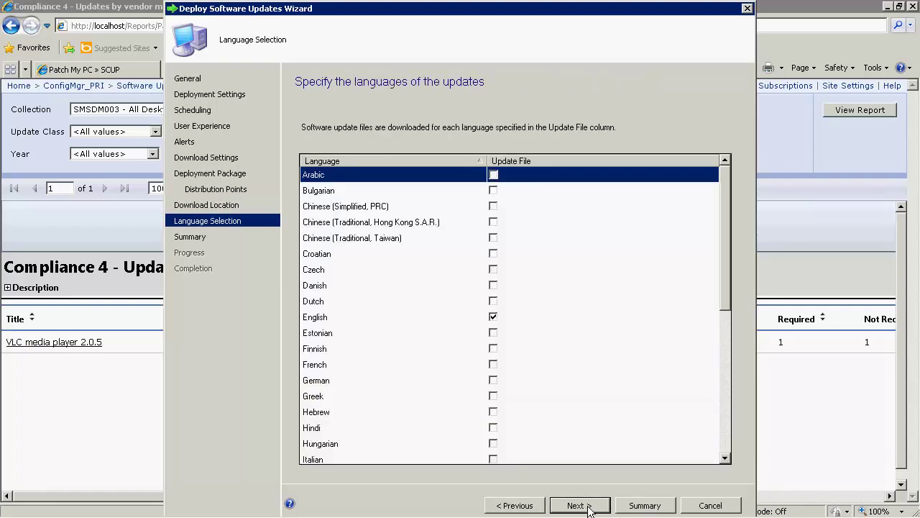
{"action": "left_click", "coordinate": [588, 505]}
{"action": "left_click", "coordinate": [588, 506]}
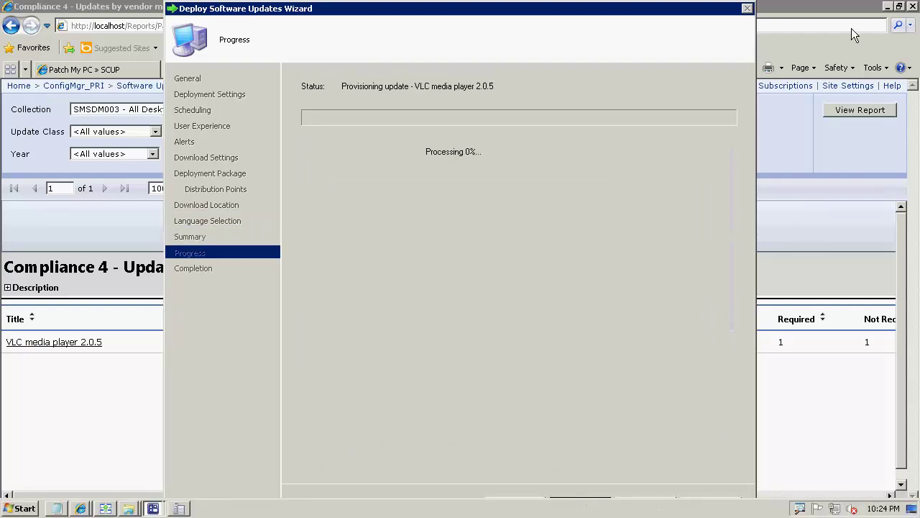
{"action": "left_click", "coordinate": [882, 21]}
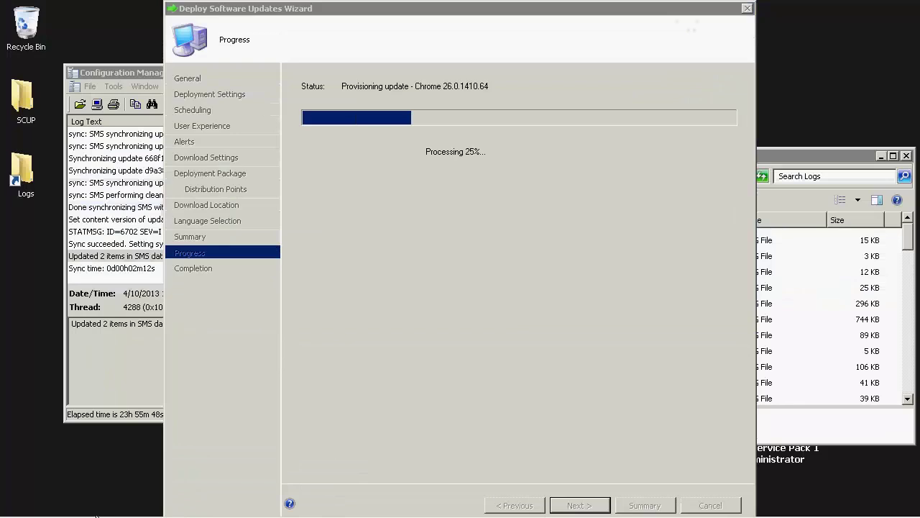
{"action": "mouse_move", "coordinate": [96, 515]}
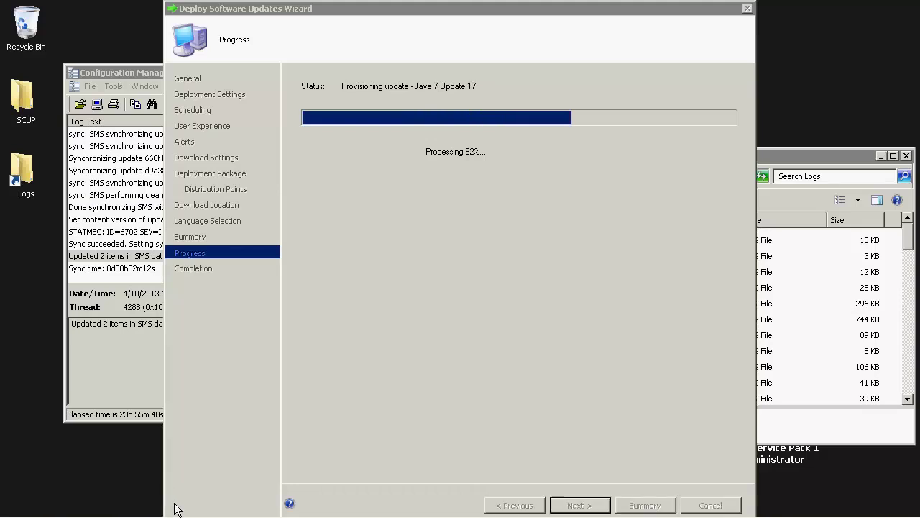
{"action": "mouse_move", "coordinate": [153, 509]}
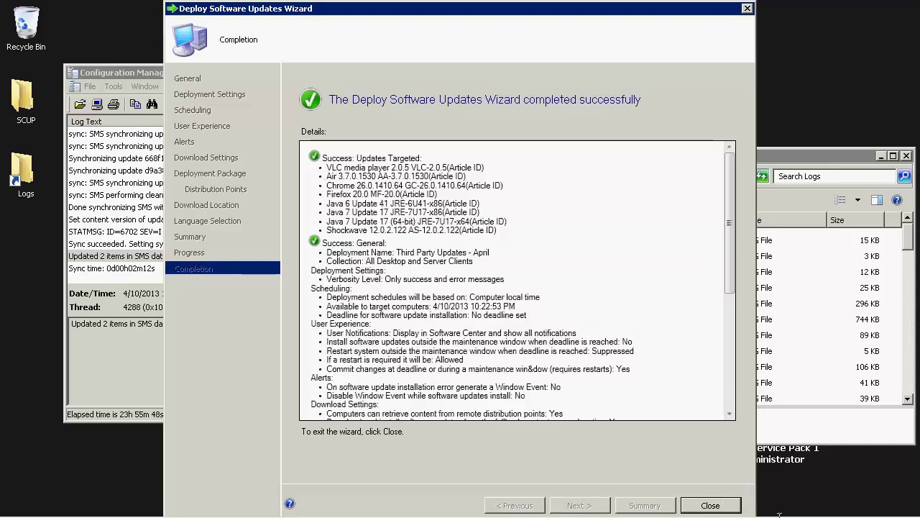
{"action": "left_click", "coordinate": [709, 505]}
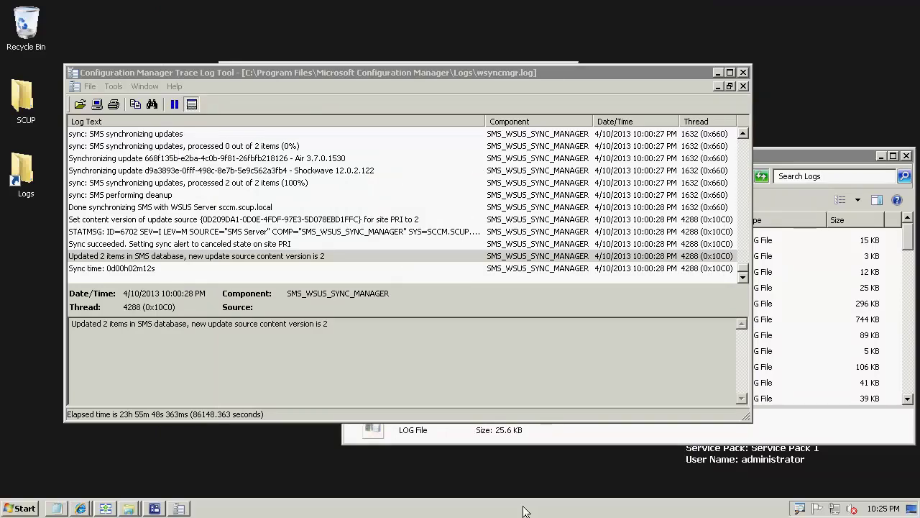
Turn off auto-hide for the Windows taskbar
{"action": "right_click", "coordinate": [524, 510]}
{"action": "left_click", "coordinate": [613, 493]}
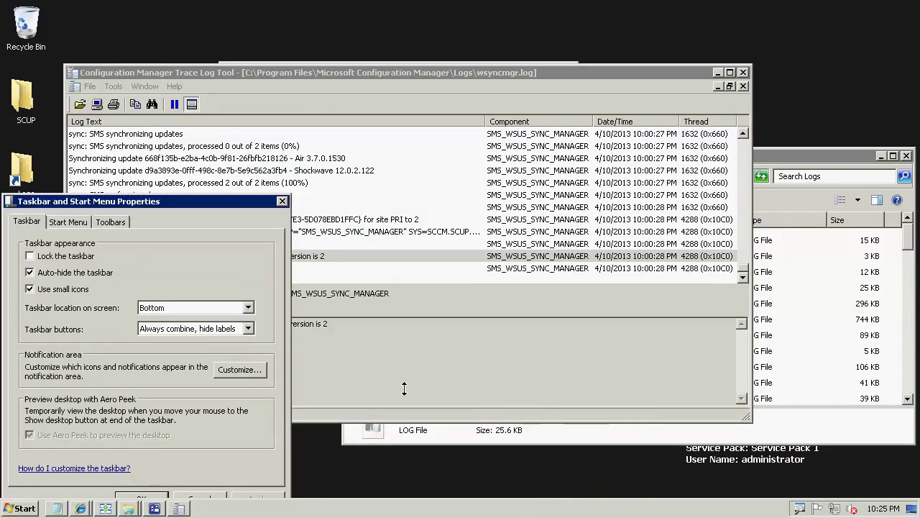
{"action": "left_click", "coordinate": [58, 276]}
{"action": "left_click", "coordinate": [141, 496]}
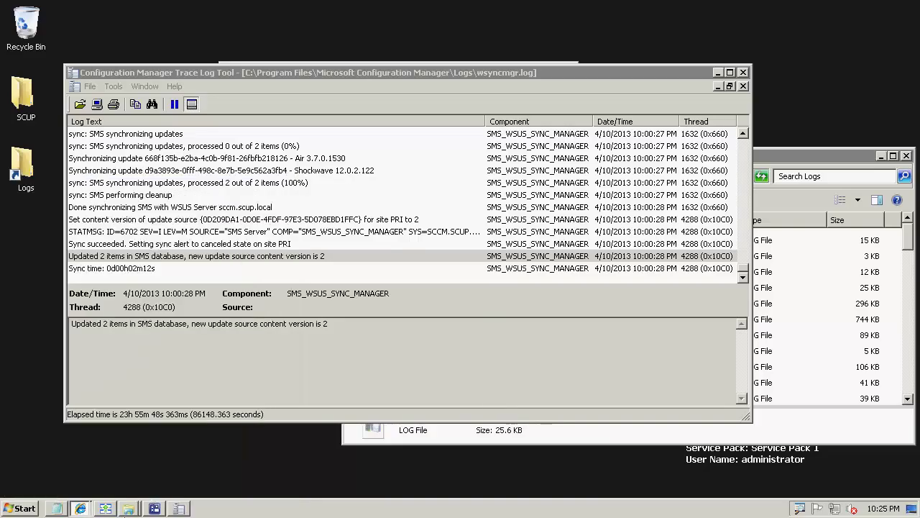
Return to the Configuration Manager console and check the distribution status of the Third Party Updates deployment package
{"action": "left_click", "coordinate": [154, 508]}
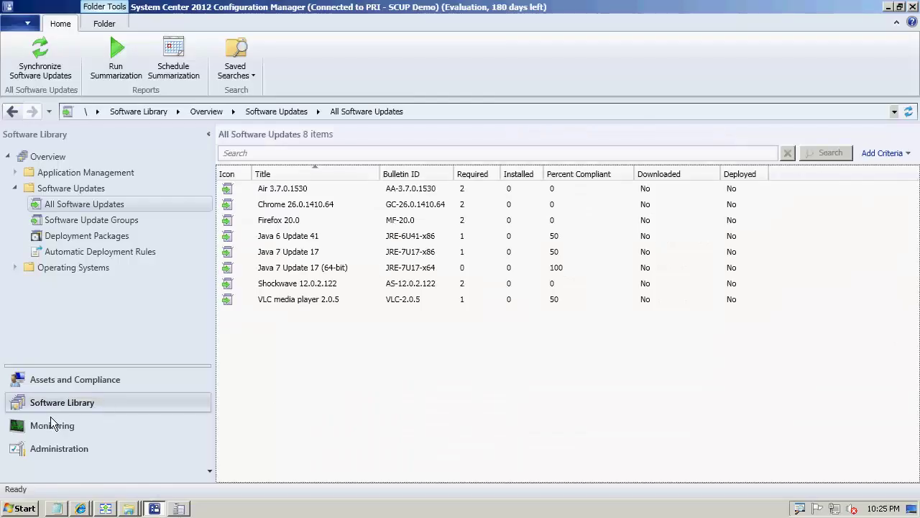
{"action": "left_click", "coordinate": [62, 242]}
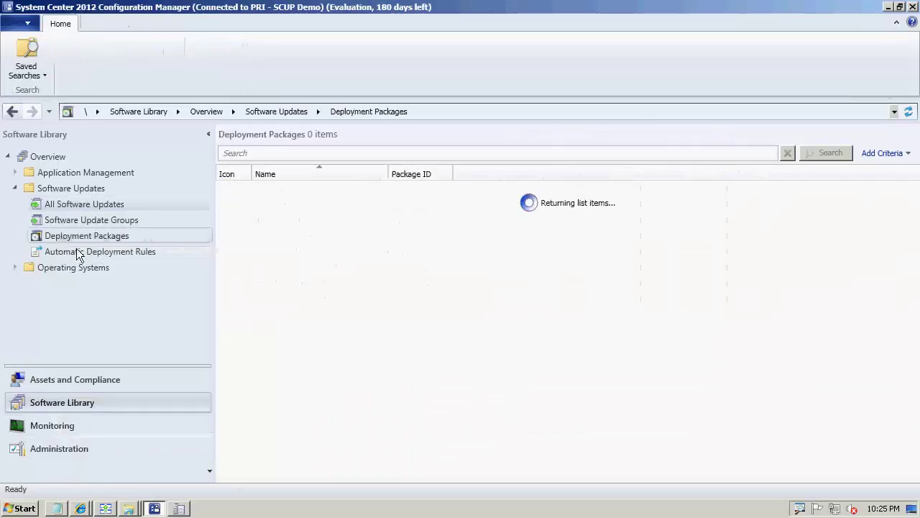
{"action": "left_click", "coordinate": [298, 193]}
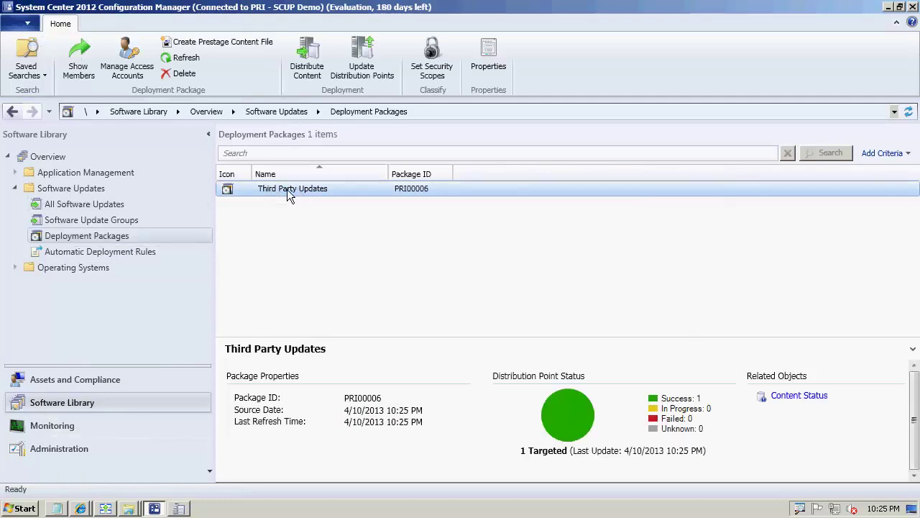
Review the deployment listed for the Third Party Updates software update group
{"action": "left_click", "coordinate": [108, 220]}
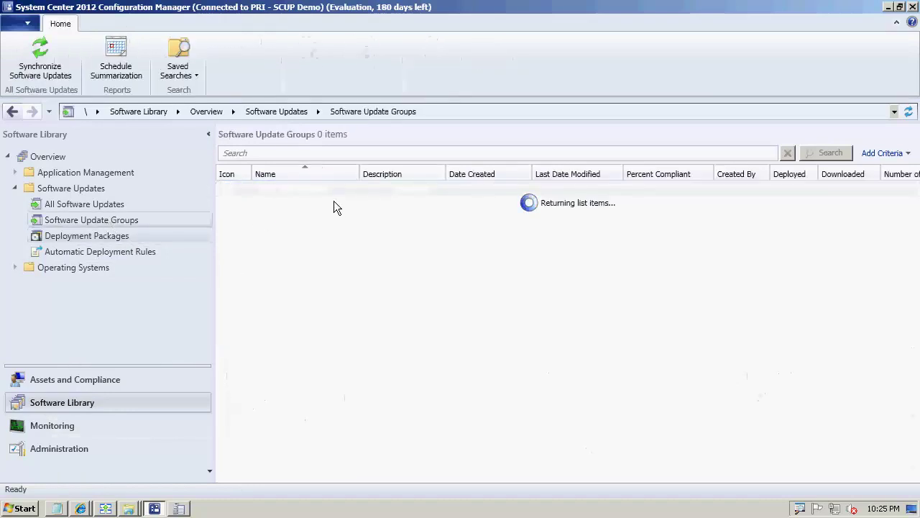
{"action": "left_click", "coordinate": [291, 189]}
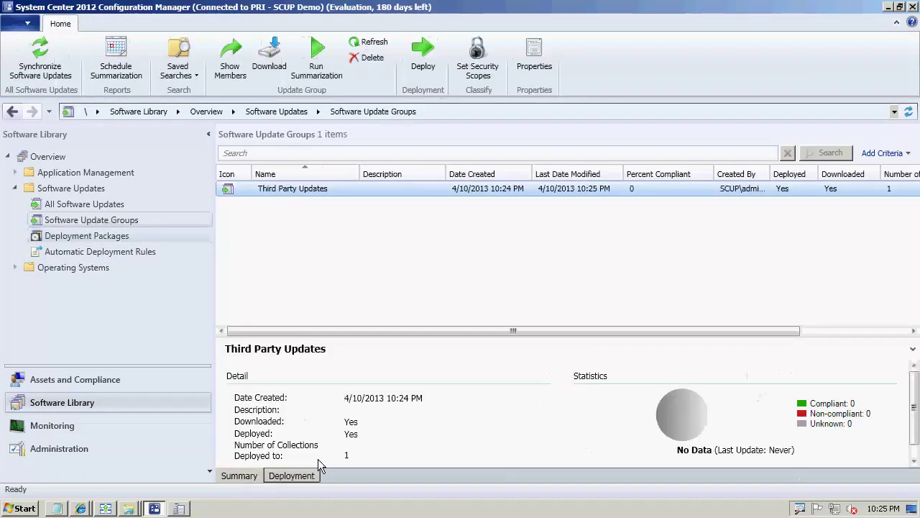
{"action": "left_click", "coordinate": [293, 476]}
{"action": "left_click", "coordinate": [296, 385]}
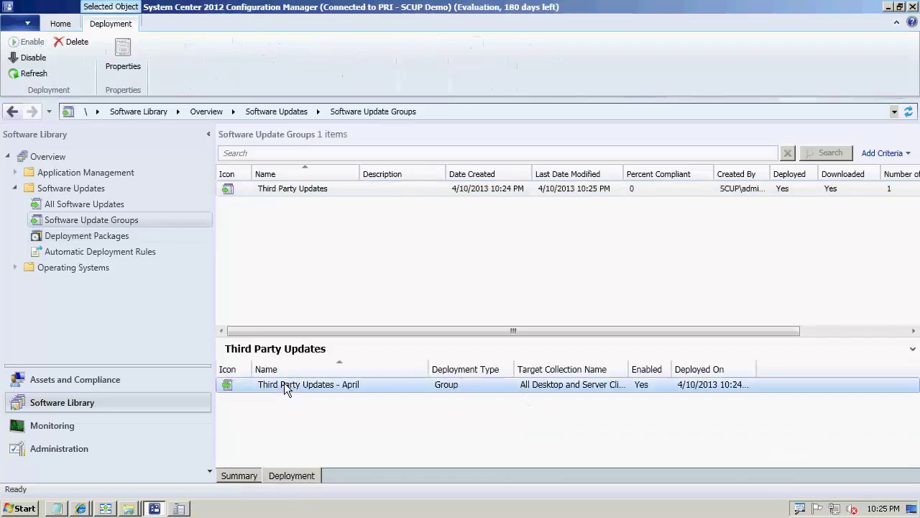
Notify the clients in the All Desktop and Server Clients device collection to download computer policy
{"action": "left_click", "coordinate": [129, 383]}
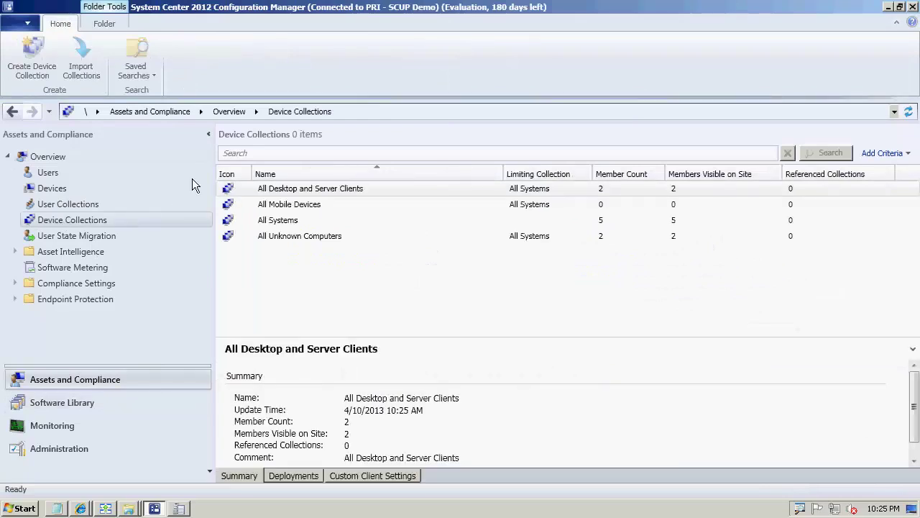
{"action": "left_click", "coordinate": [299, 188]}
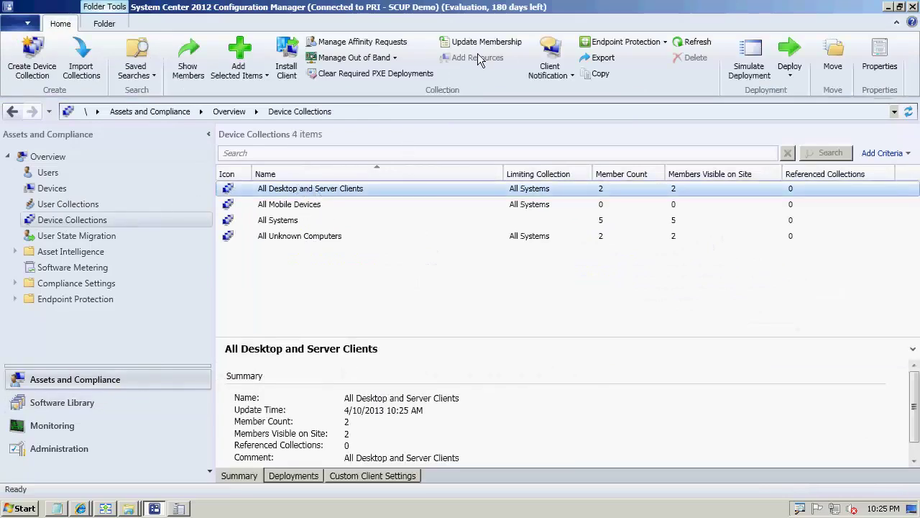
{"action": "left_click", "coordinate": [552, 71]}
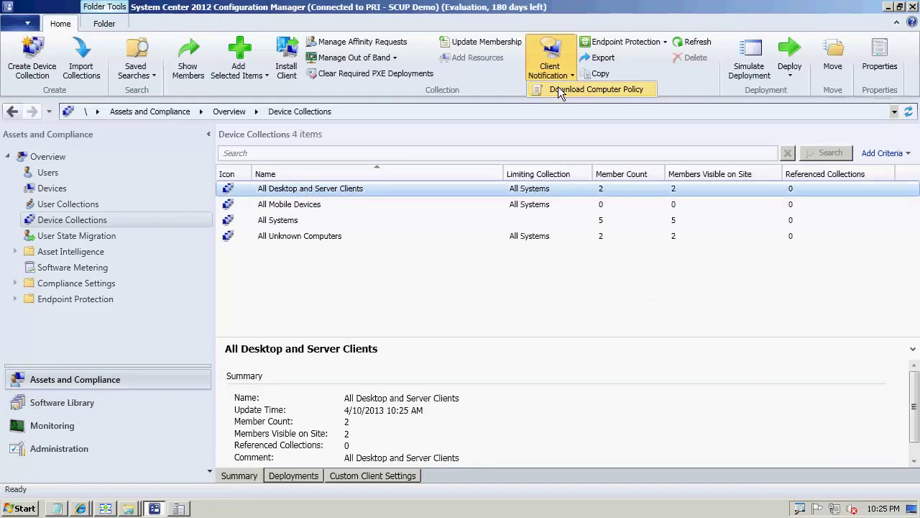
{"action": "left_click", "coordinate": [559, 90]}
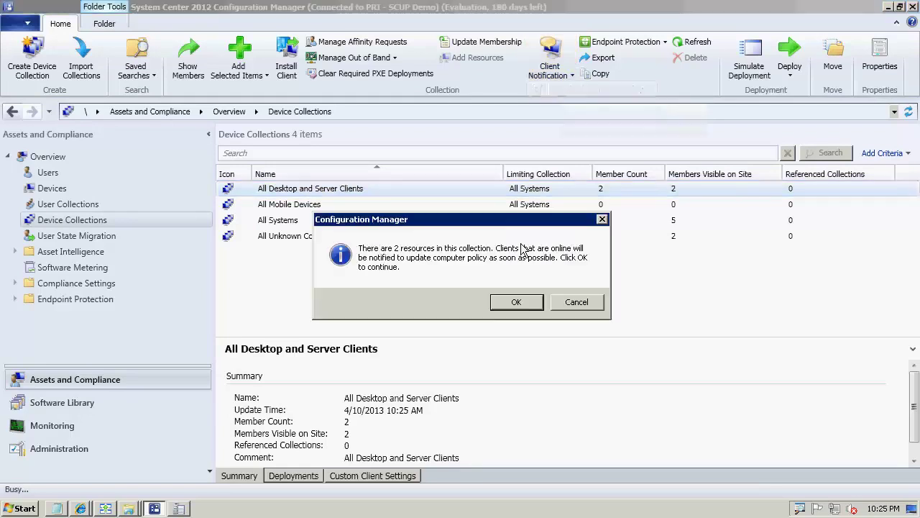
{"action": "left_click", "coordinate": [515, 302]}
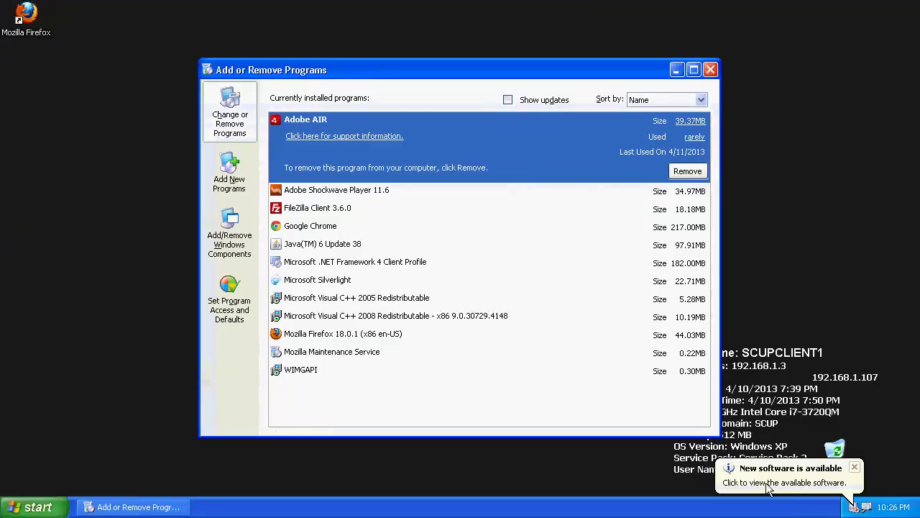
Open Software Center on the Windows XP and Windows 7 clients, moving the Windows 7 one aside to expose Programs and Features
{"action": "left_click", "coordinate": [784, 480]}
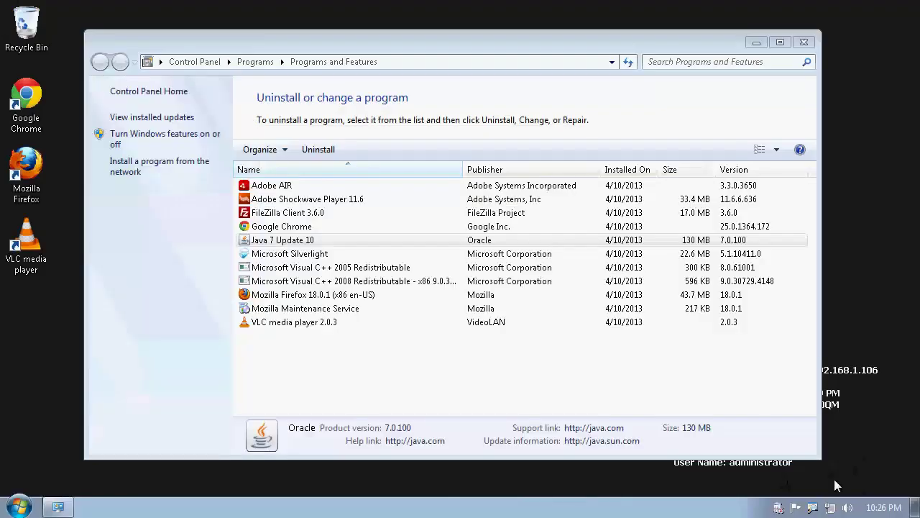
{"action": "right_click", "coordinate": [780, 509]}
{"action": "left_click", "coordinate": [730, 497]}
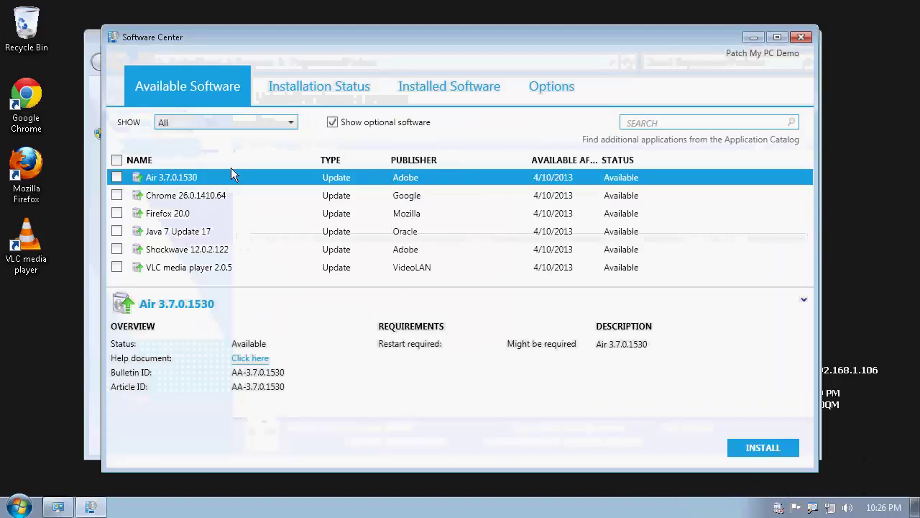
{"action": "left_click_drag", "start_coordinate": [200, 34], "coordinate": [271, 39]}
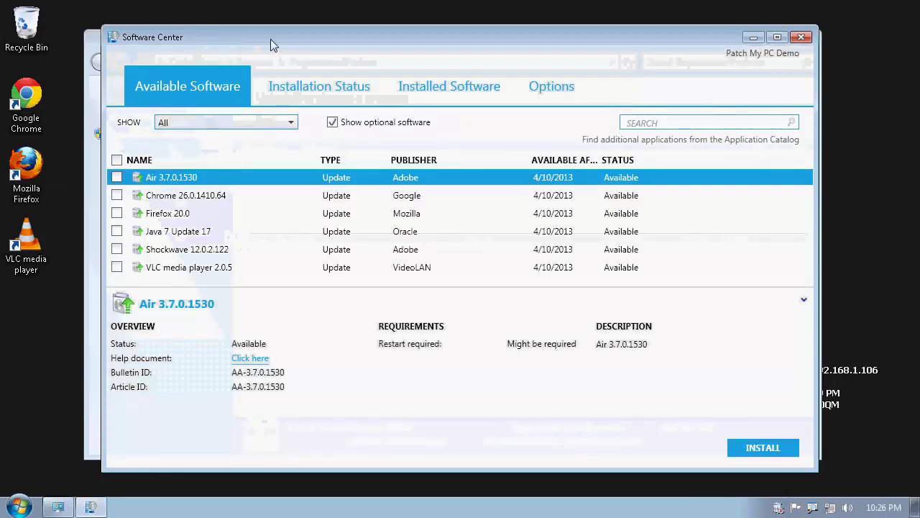
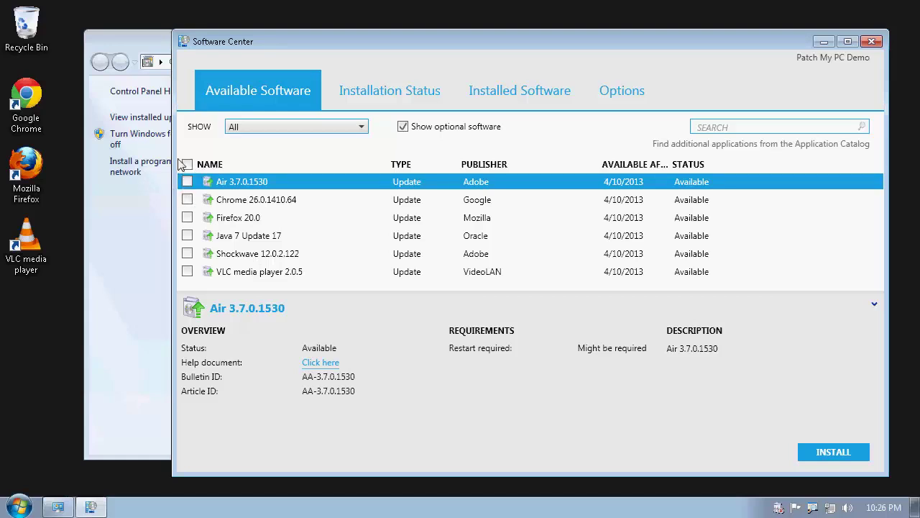
Refresh the installed programs on the Windows 7 client and check the Adobe AIR, Shockwave Player, FileZilla and Google Chrome versions
{"action": "left_click", "coordinate": [164, 265]}
{"action": "left_click", "coordinate": [629, 62]}
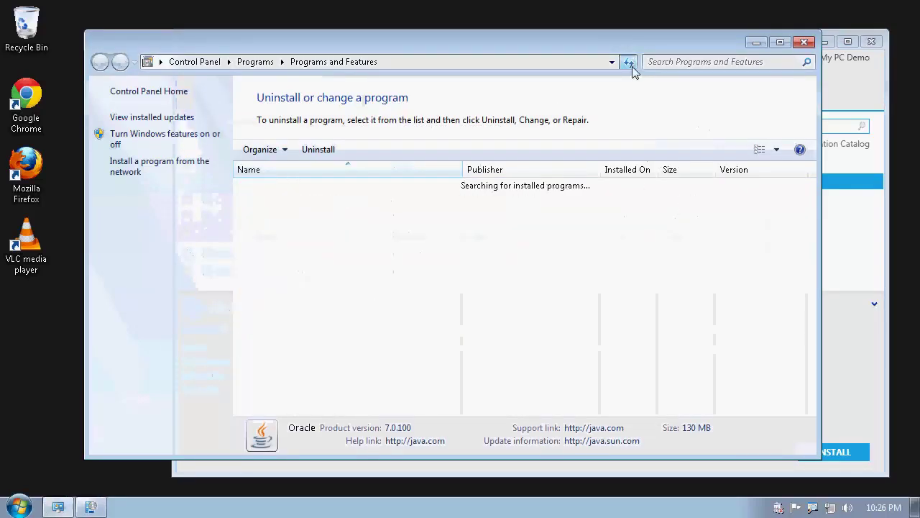
{"action": "left_click", "coordinate": [297, 186]}
{"action": "left_click", "coordinate": [294, 200]}
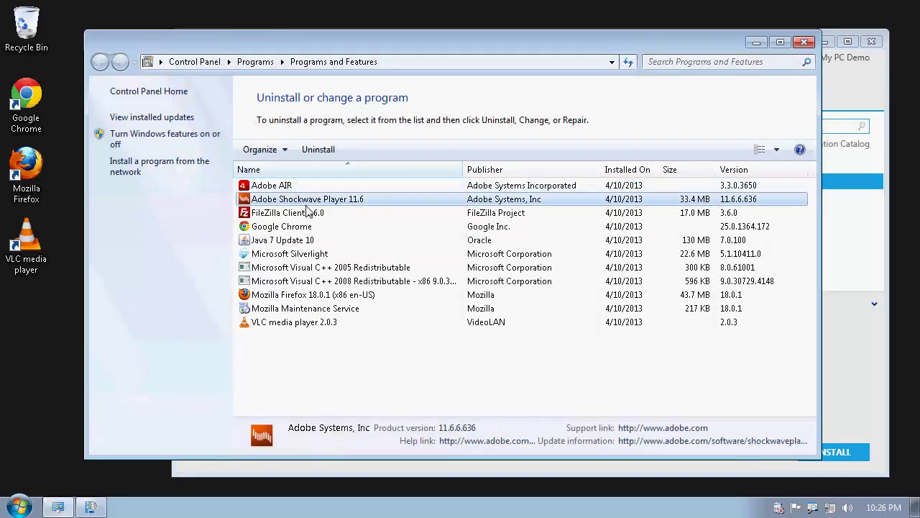
{"action": "left_click", "coordinate": [303, 216]}
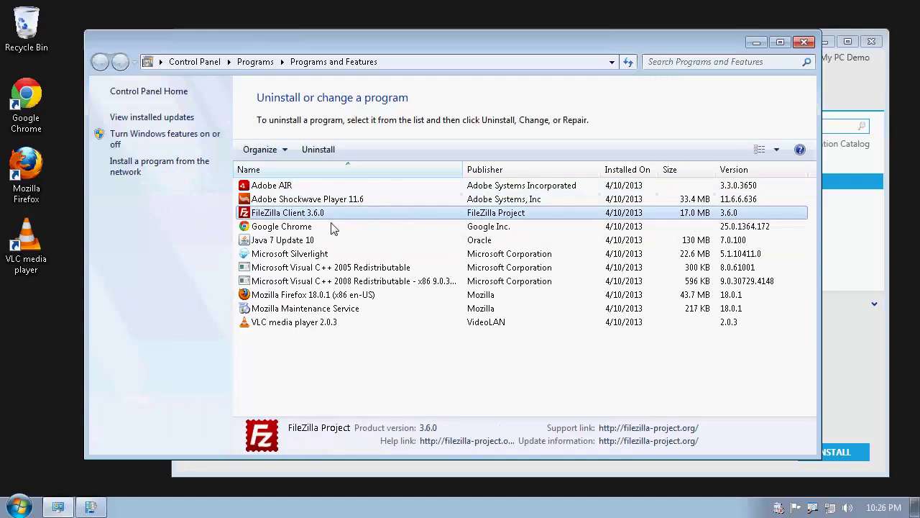
{"action": "left_click", "coordinate": [299, 229]}
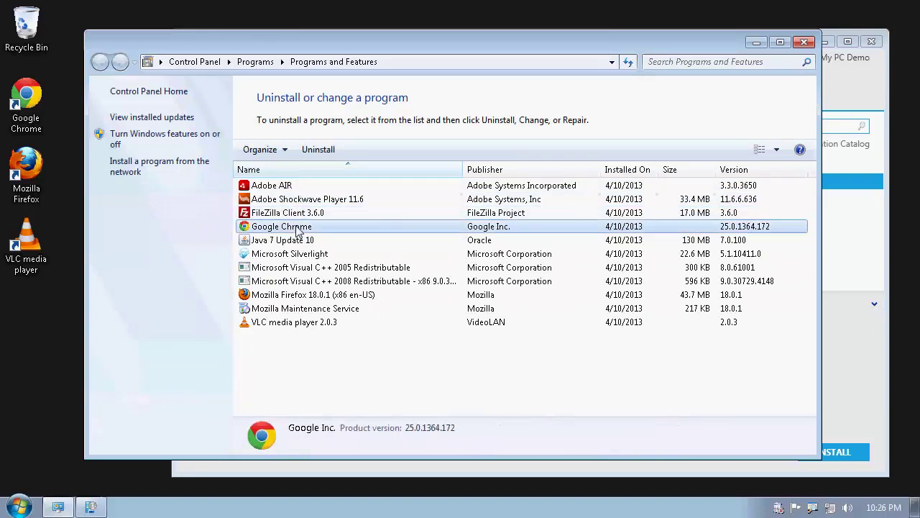
Install all available Software Center updates on the Windows 7 client and on the Windows XP client
{"action": "left_click", "coordinate": [866, 107]}
{"action": "left_click", "coordinate": [188, 165]}
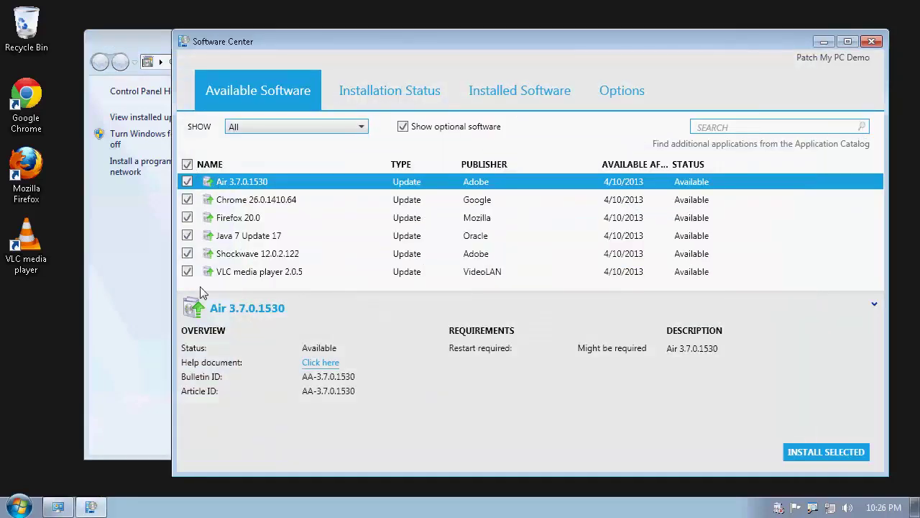
{"action": "left_click", "coordinate": [826, 458]}
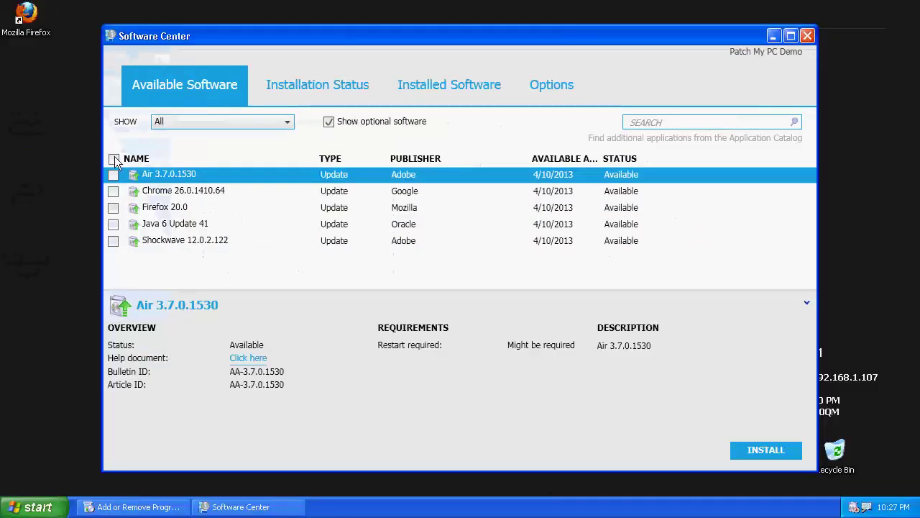
{"action": "left_click", "coordinate": [113, 159]}
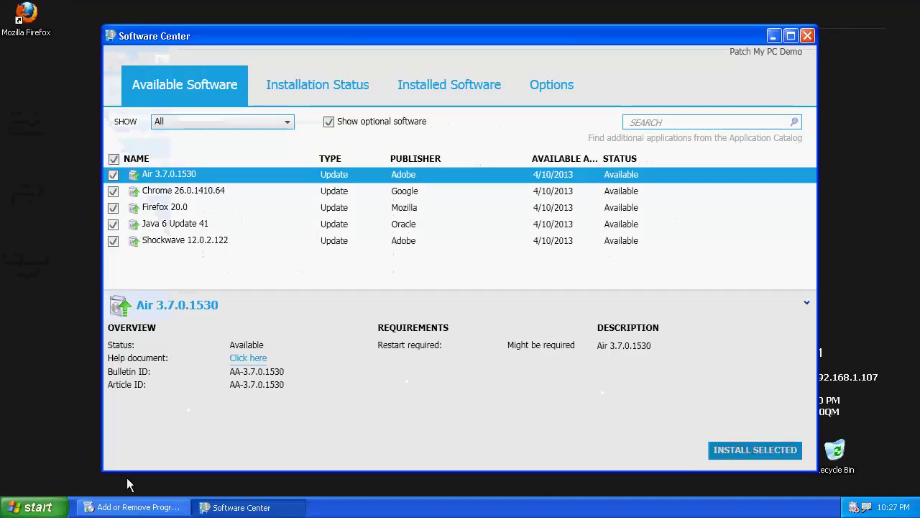
Check the support information for Adobe AIR and Google Chrome in the Windows XP client's installed programs, and close the list
{"action": "left_click", "coordinate": [132, 506]}
{"action": "left_click", "coordinate": [338, 140]}
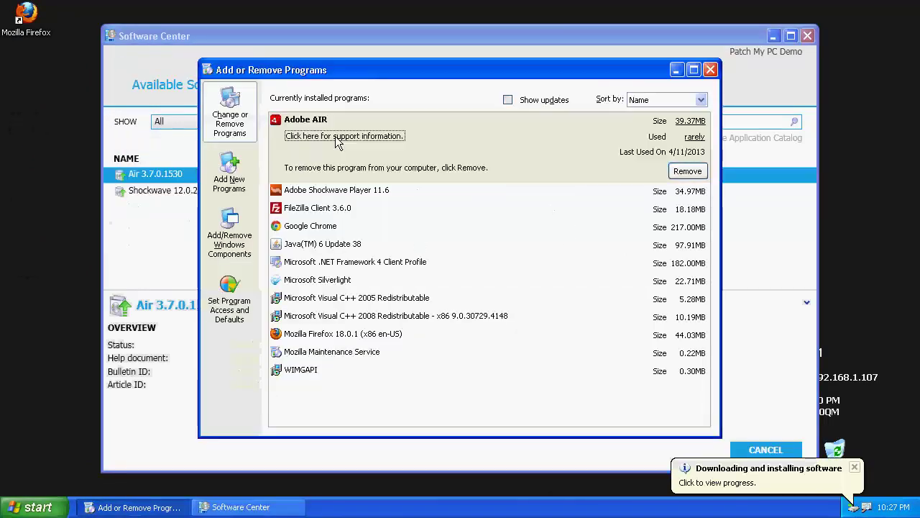
{"action": "left_click", "coordinate": [549, 313]}
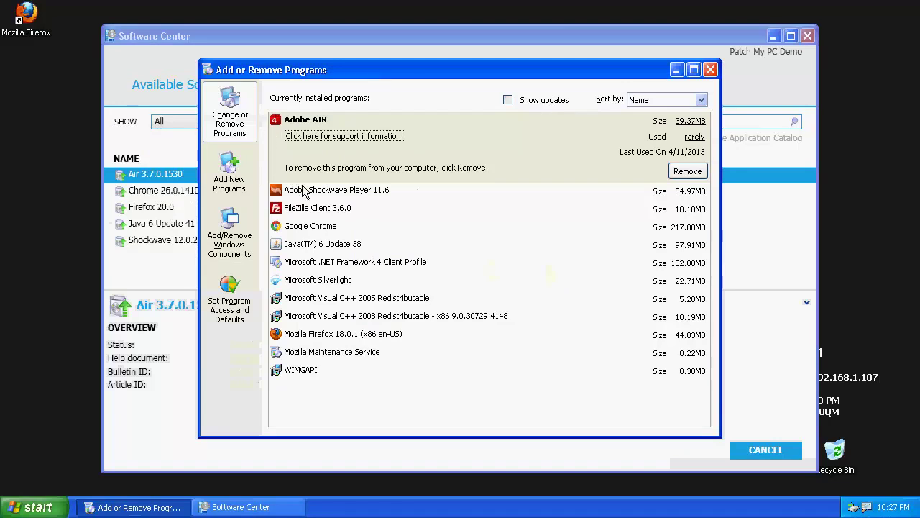
{"action": "left_click", "coordinate": [324, 228]}
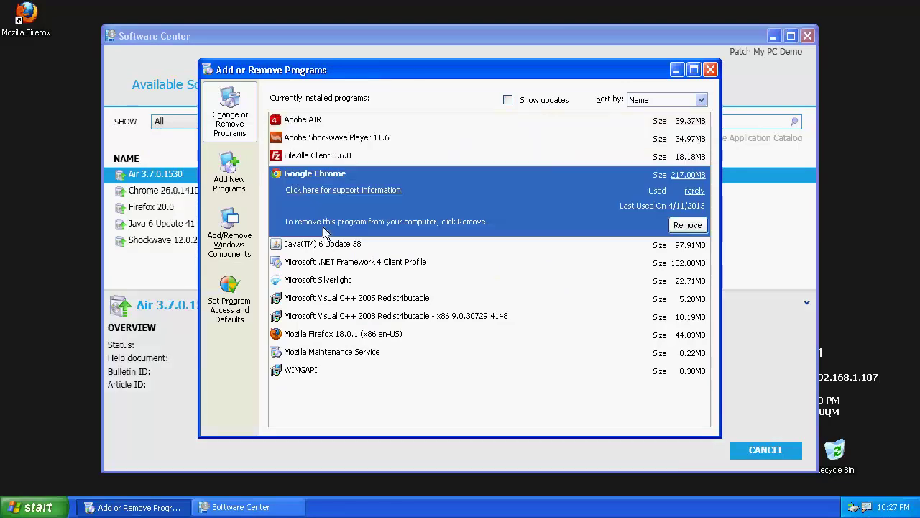
{"action": "left_click", "coordinate": [353, 191]}
{"action": "left_click", "coordinate": [544, 312]}
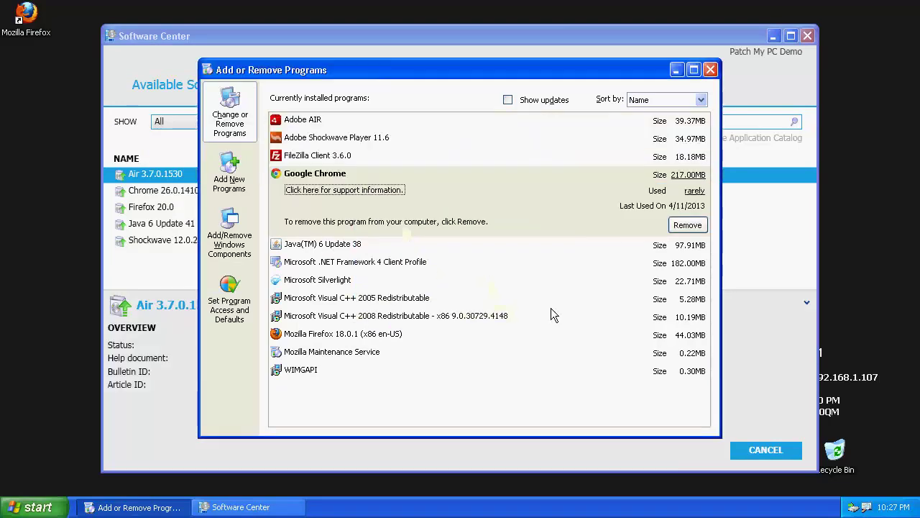
{"action": "left_click", "coordinate": [710, 70]}
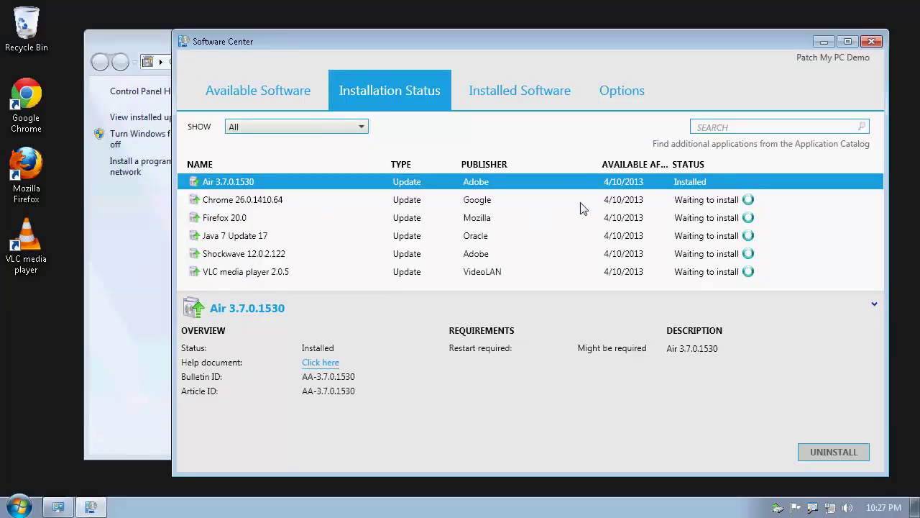
Refresh the Windows 7 client's installed programs, check the Adobe AIR version, and minimize the list
{"action": "left_click", "coordinate": [113, 267]}
{"action": "left_click", "coordinate": [619, 185]}
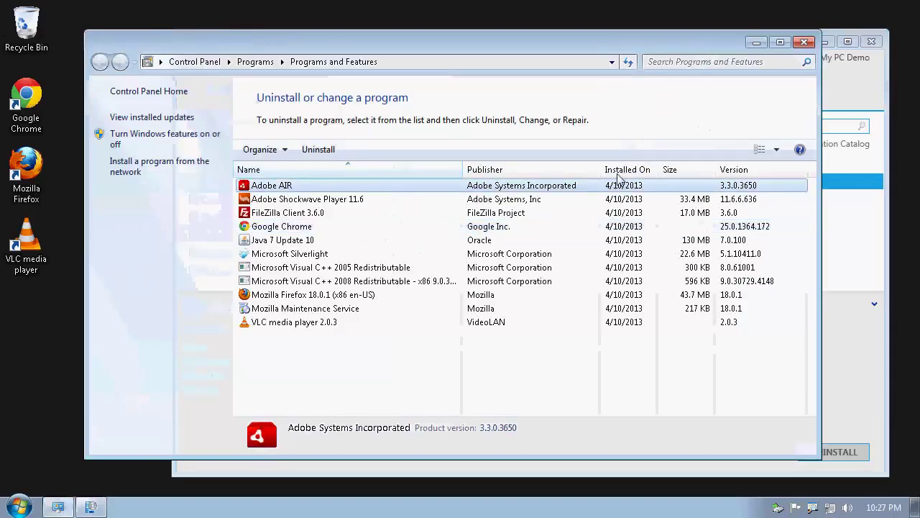
{"action": "left_click", "coordinate": [624, 63]}
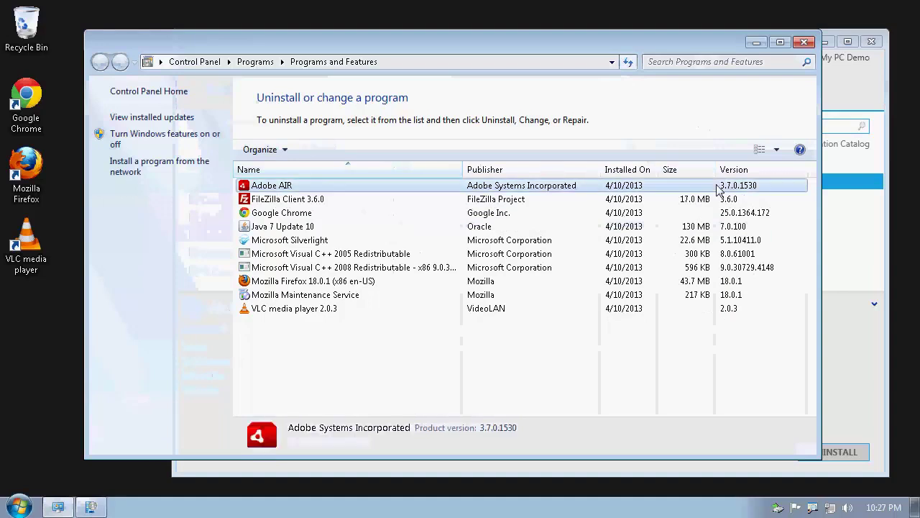
{"action": "left_click", "coordinate": [756, 43]}
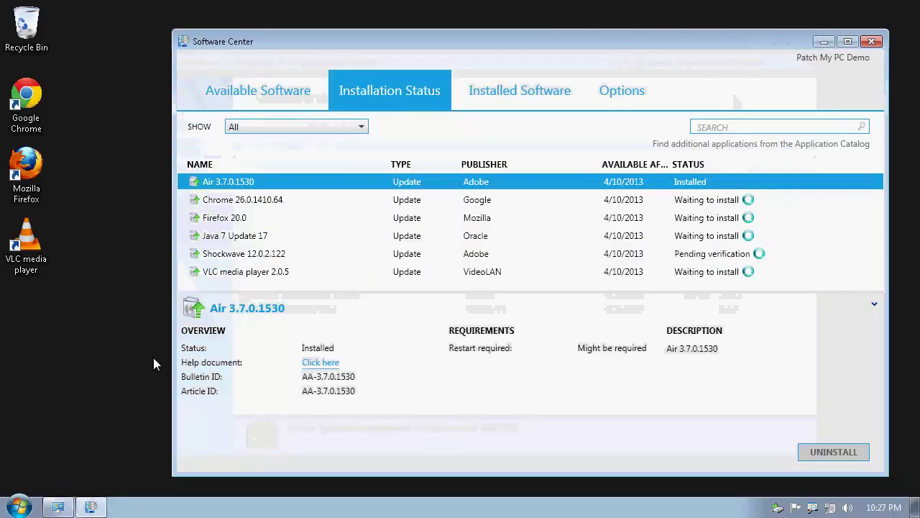
Compare the Shockwave 12.0.2.122 update's installation status with the Adobe Shockwave Player version in the refreshed program list
{"action": "left_click", "coordinate": [245, 256]}
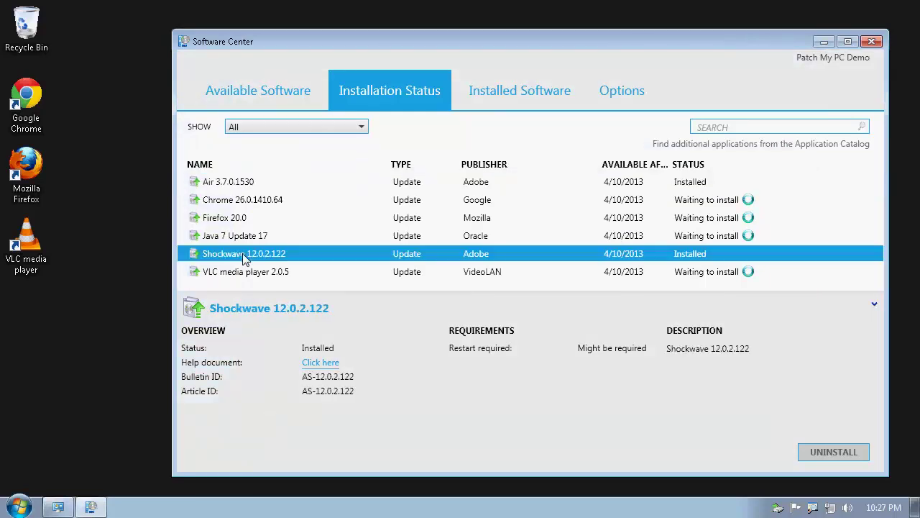
{"action": "left_click", "coordinate": [61, 508]}
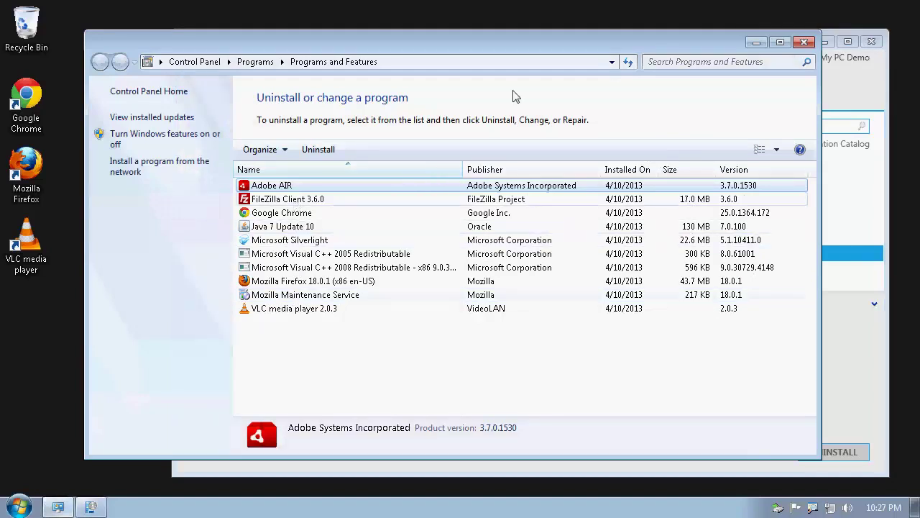
{"action": "left_click", "coordinate": [628, 62]}
{"action": "left_click", "coordinate": [252, 199]}
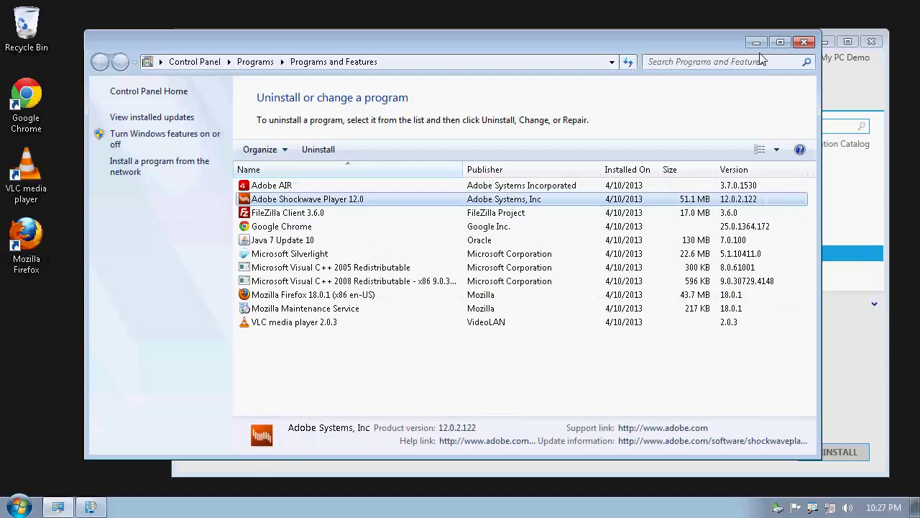
Check the Firefox 20.0 update's installation status against the Mozilla Firefox version in the refreshed program list
{"action": "left_click", "coordinate": [834, 95]}
{"action": "left_click", "coordinate": [597, 223]}
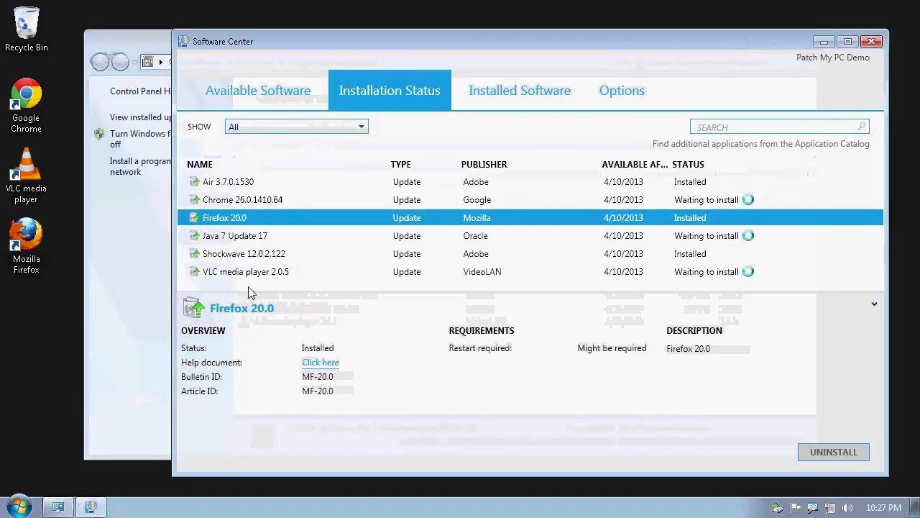
{"action": "left_click", "coordinate": [94, 312]}
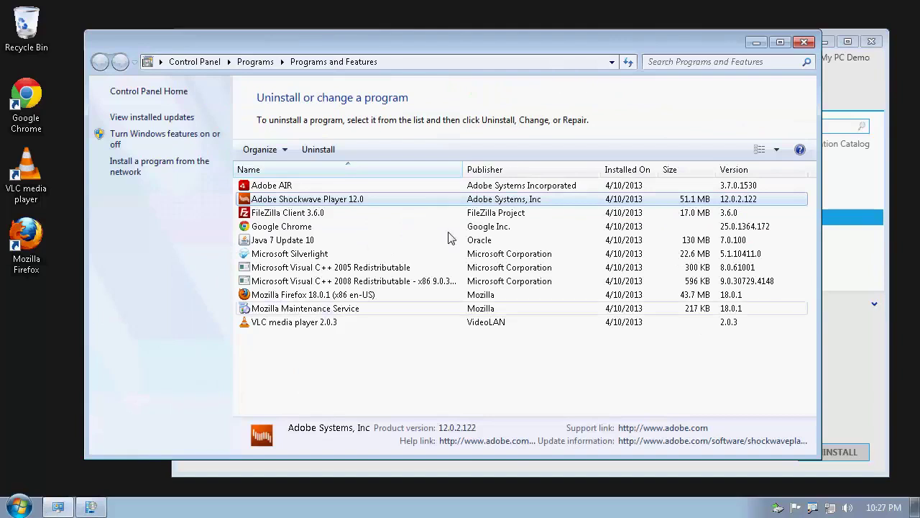
{"action": "left_click", "coordinate": [629, 64]}
{"action": "left_click", "coordinate": [364, 295]}
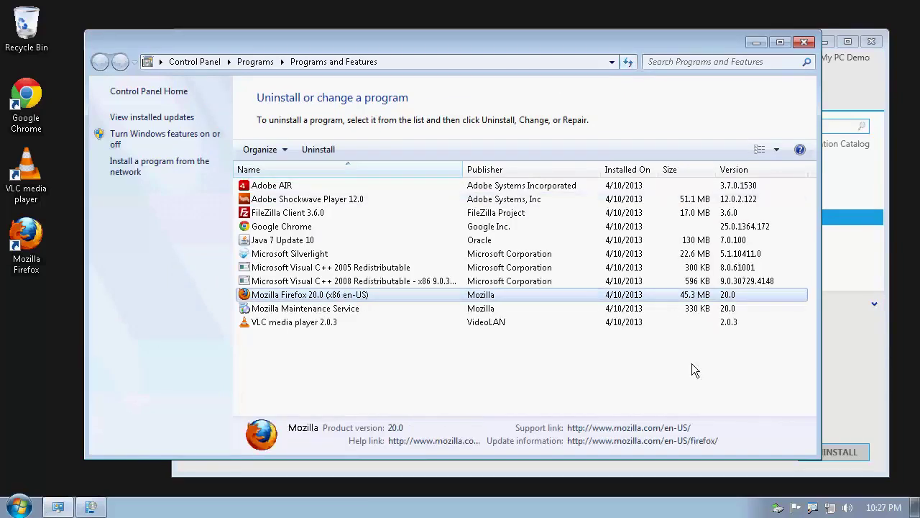
Compare the Java 7 Update 17 update's installation status with the Java entry in the refreshed program list
{"action": "left_click", "coordinate": [860, 287]}
{"action": "left_click", "coordinate": [284, 241]}
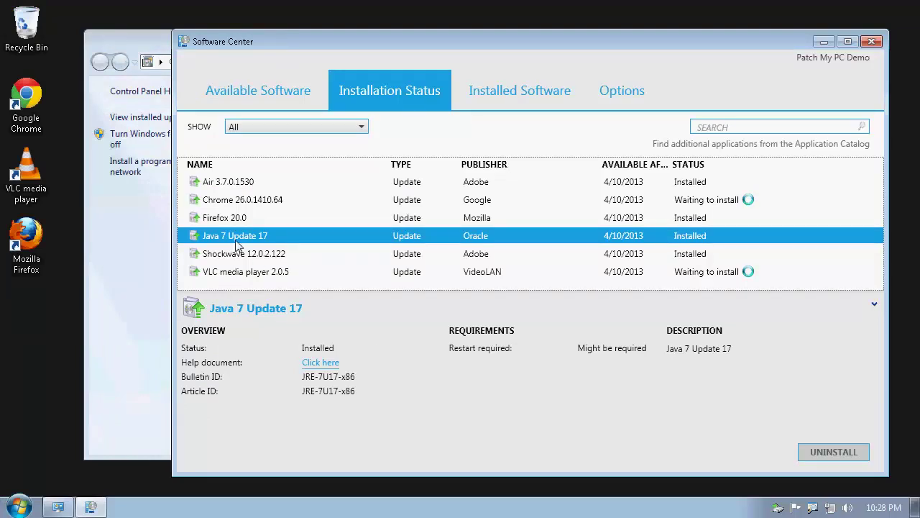
{"action": "left_click", "coordinate": [128, 272]}
{"action": "left_click", "coordinate": [321, 244]}
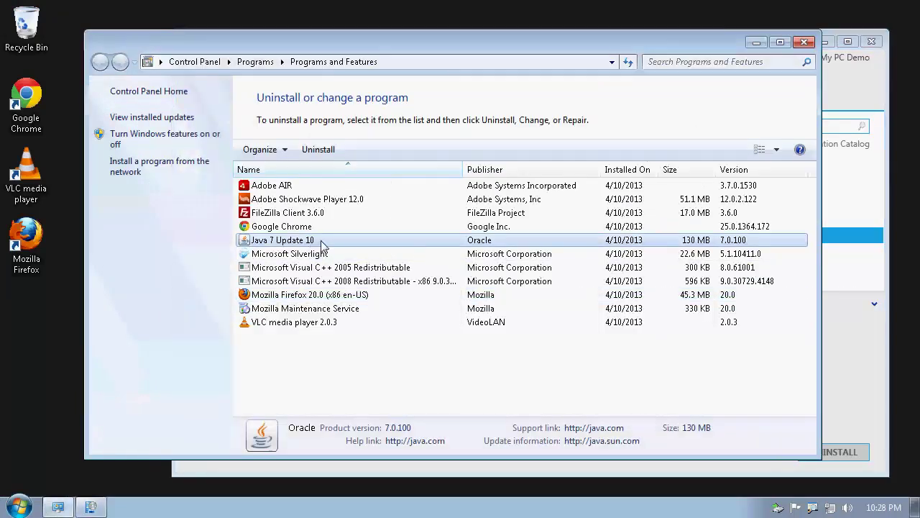
{"action": "left_click", "coordinate": [629, 62]}
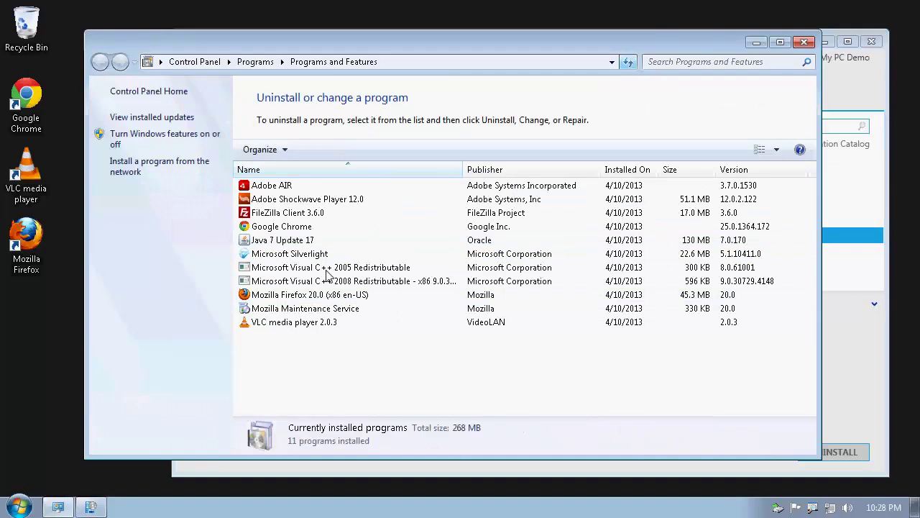
{"action": "left_click", "coordinate": [284, 242]}
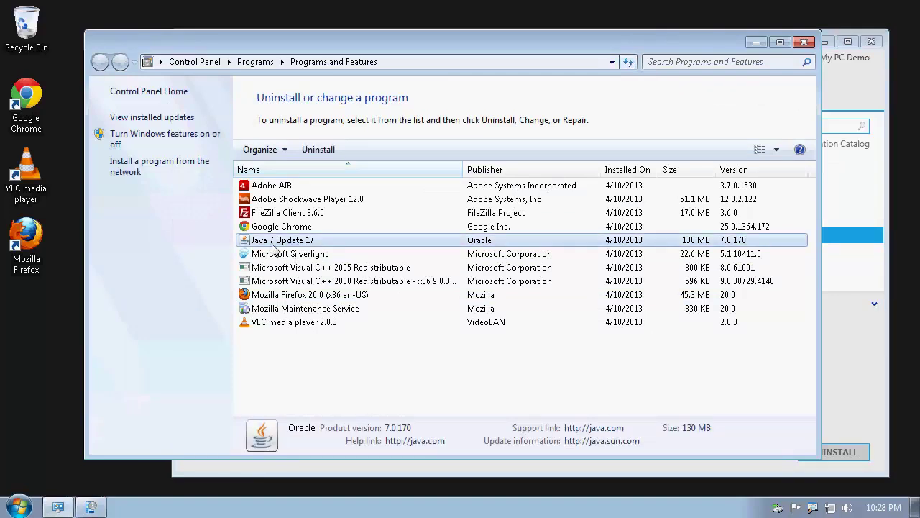
Check the Chrome 26.0.1410.64 update's installation status against the Google Chrome version in the refreshed program list
{"action": "left_click", "coordinate": [853, 234]}
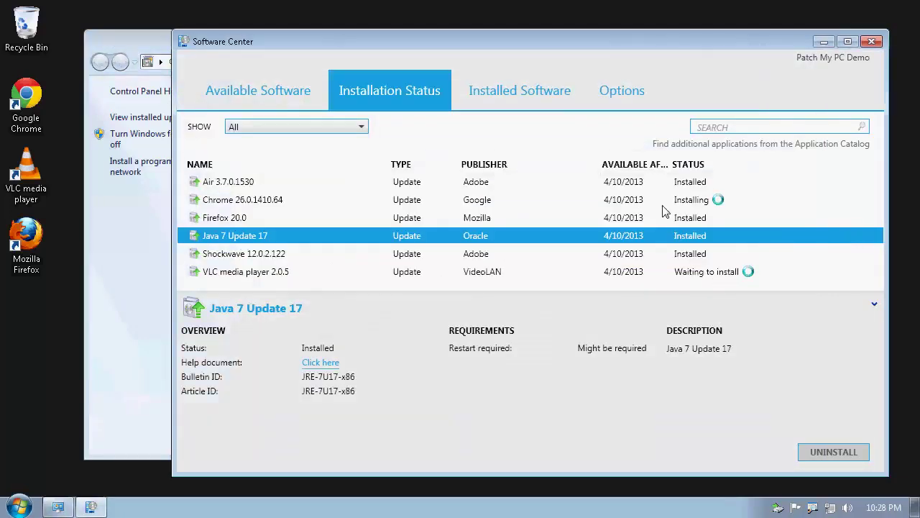
{"action": "left_click", "coordinate": [660, 207]}
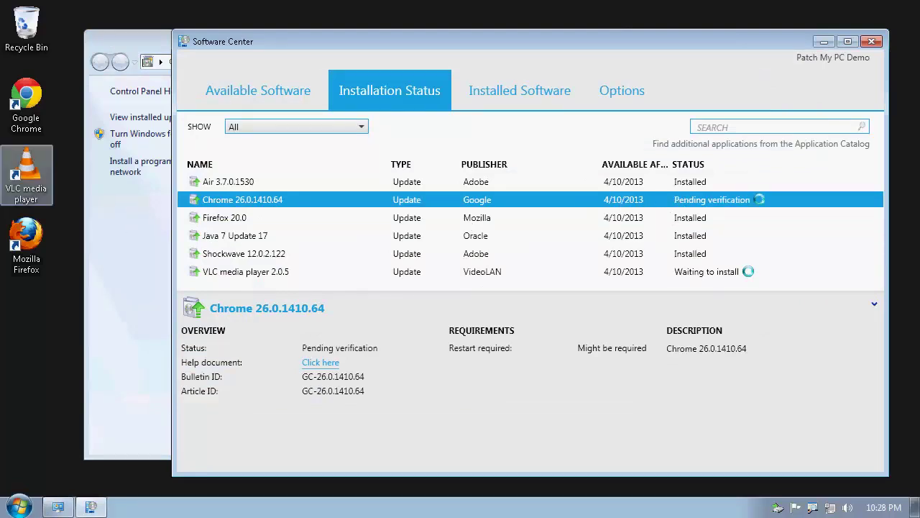
{"action": "left_click", "coordinate": [150, 267]}
{"action": "left_click", "coordinate": [628, 64]}
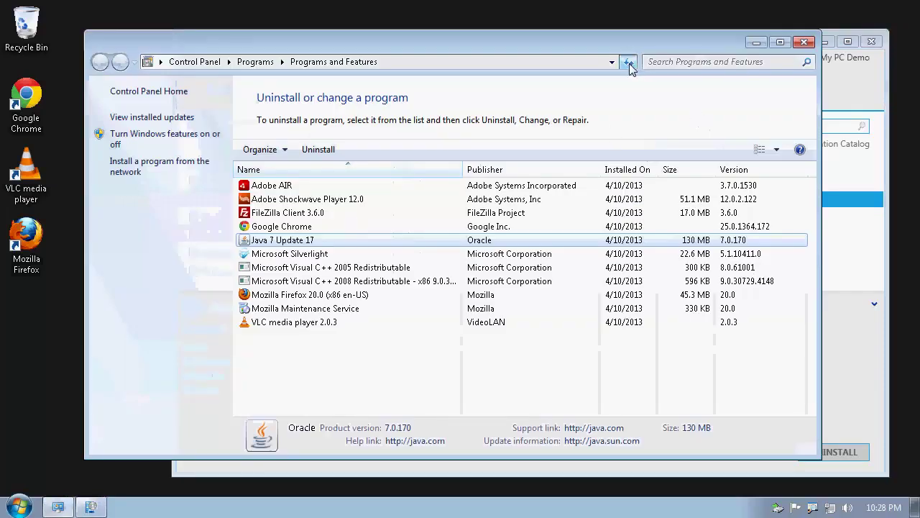
{"action": "left_click", "coordinate": [751, 227]}
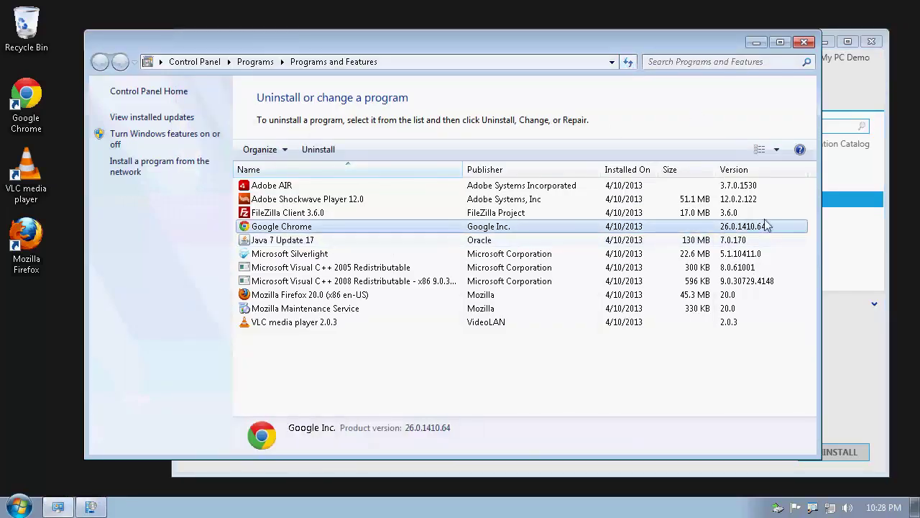
Compare the VLC media player 2.0.5 update's status with the VLC version in the refreshed program list, and close both windows
{"action": "left_click", "coordinate": [851, 259]}
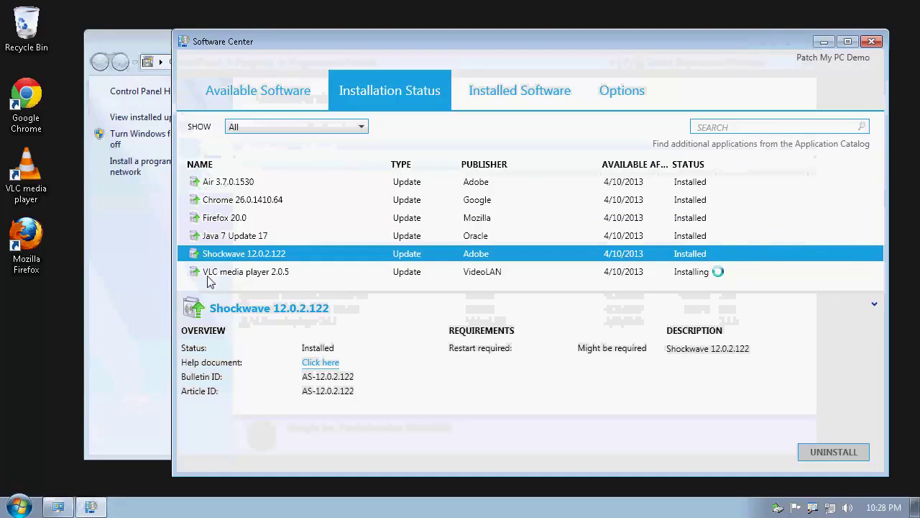
{"action": "left_click", "coordinate": [152, 275]}
{"action": "left_click", "coordinate": [325, 322]}
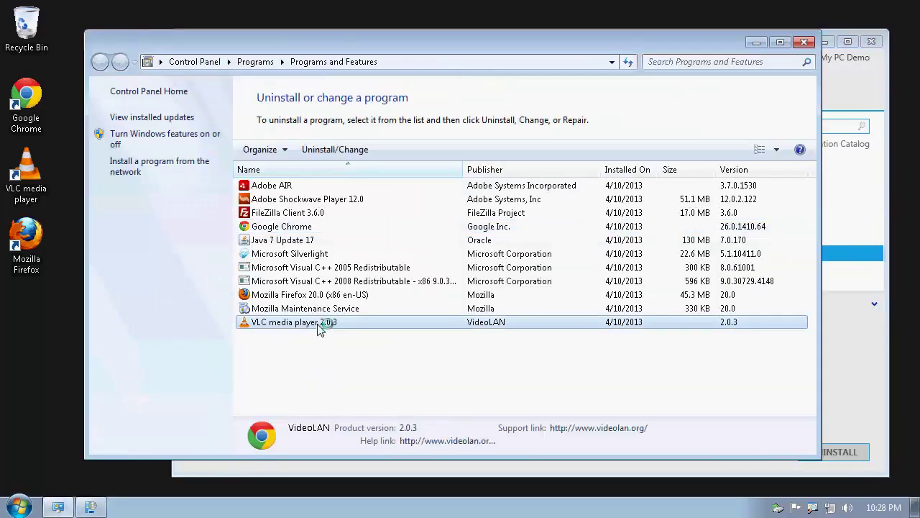
{"action": "left_click", "coordinate": [628, 63]}
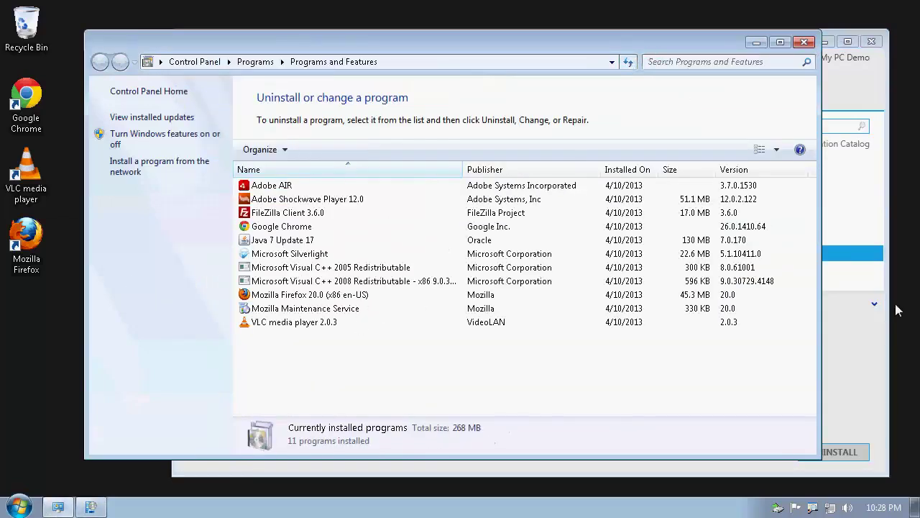
{"action": "left_click", "coordinate": [868, 254]}
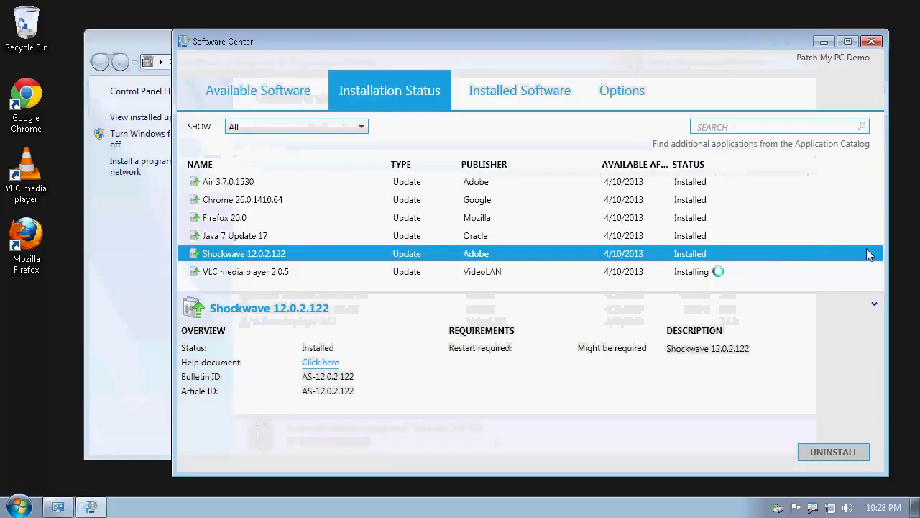
{"action": "left_click", "coordinate": [267, 273]}
{"action": "left_click", "coordinate": [129, 295]}
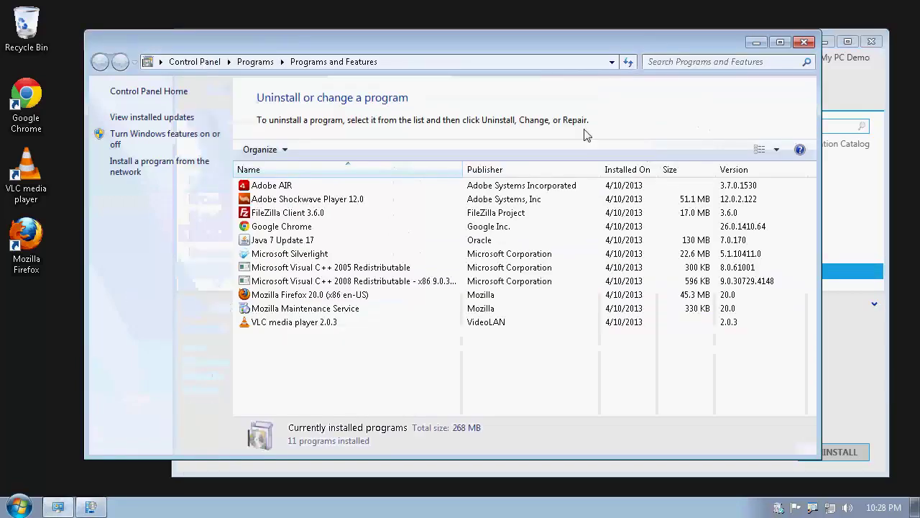
{"action": "left_click", "coordinate": [628, 61]}
{"action": "left_click", "coordinate": [325, 322]}
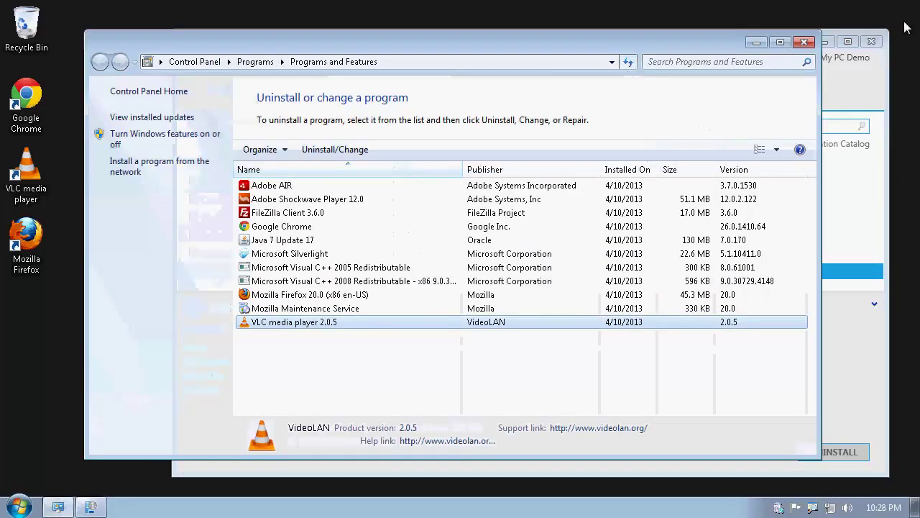
{"action": "left_click", "coordinate": [803, 42]}
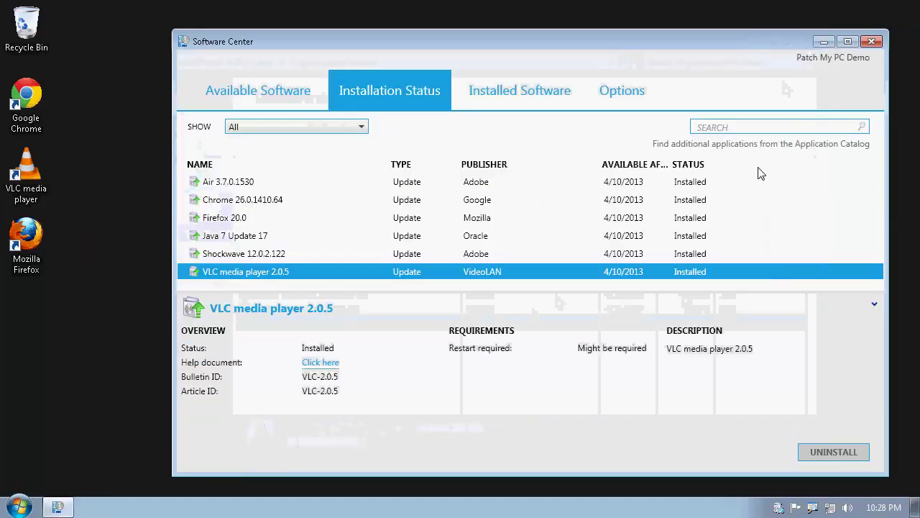
{"action": "left_click", "coordinate": [873, 41]}
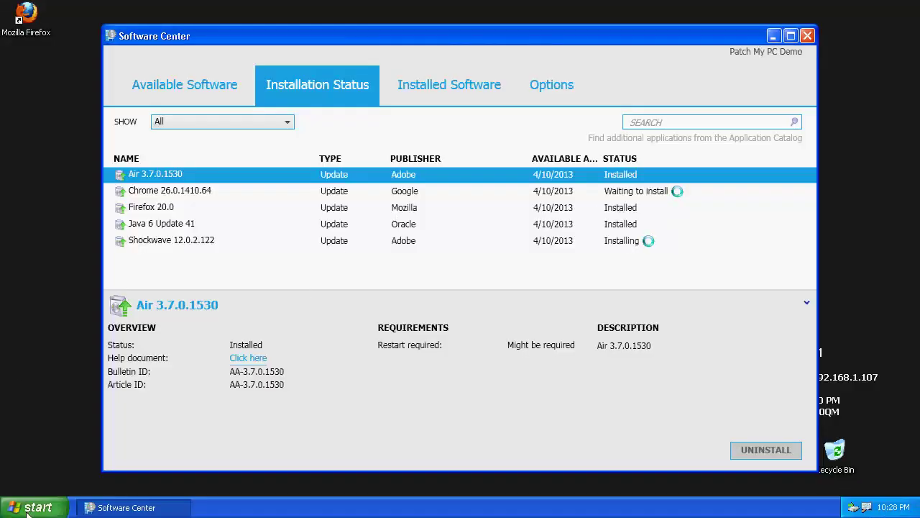
Open the Windows XP client's list of installed programs and place it so that Software Center stays reachable behind it
{"action": "left_click", "coordinate": [29, 509]}
{"action": "left_click", "coordinate": [181, 310]}
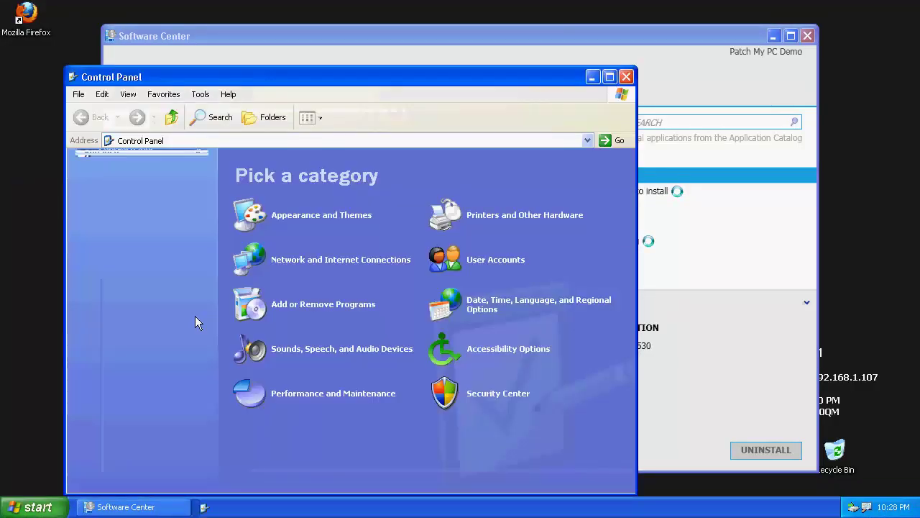
{"action": "left_click", "coordinate": [318, 304]}
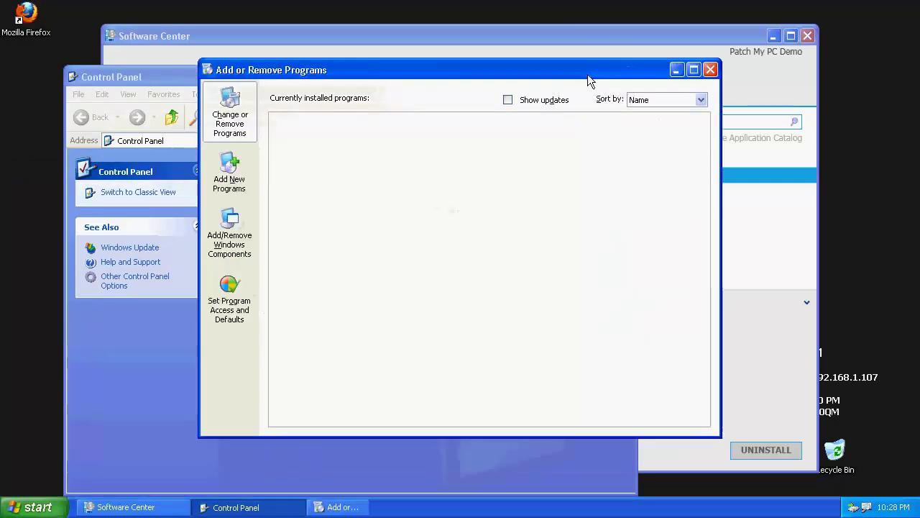
{"action": "left_click", "coordinate": [151, 406]}
{"action": "left_click", "coordinate": [597, 77]}
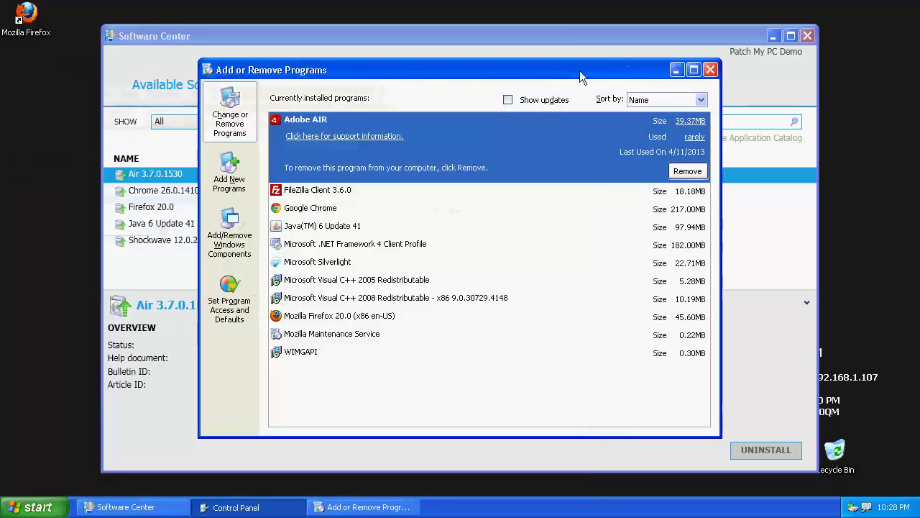
{"action": "left_click_drag", "start_coordinate": [432, 70], "coordinate": [260, 129]}
Compare the Java 6 Update 41 update's installation status with the Java entry in the Windows XP client's installed programs
{"action": "left_click", "coordinate": [752, 246]}
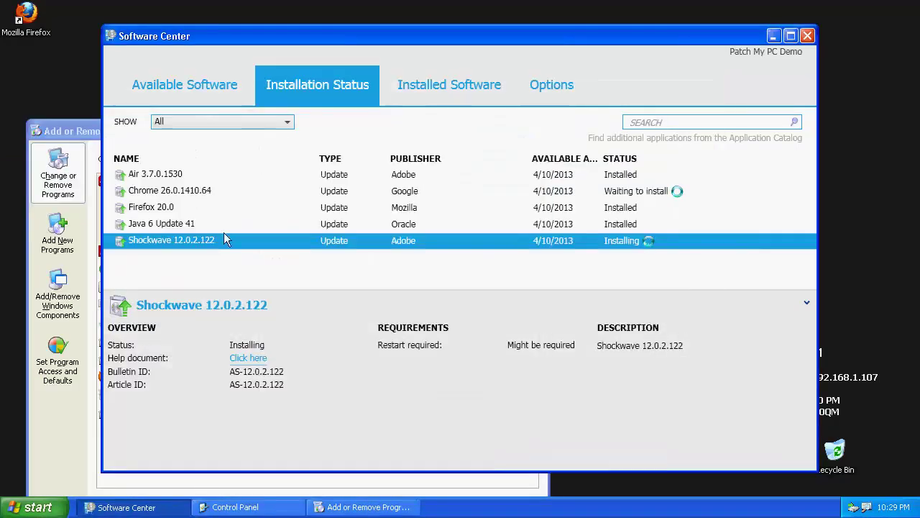
{"action": "left_click", "coordinate": [179, 226]}
{"action": "left_click", "coordinate": [70, 429]}
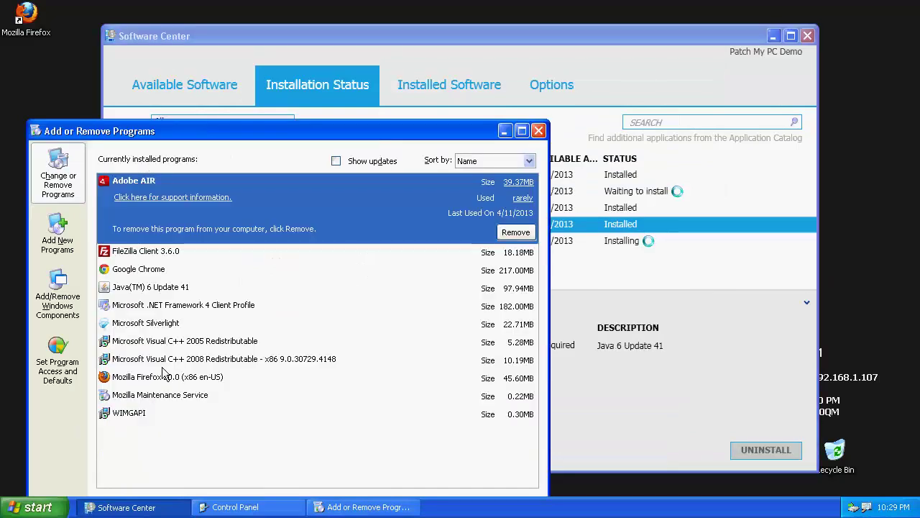
{"action": "left_click", "coordinate": [153, 288]}
{"action": "left_click", "coordinate": [632, 258]}
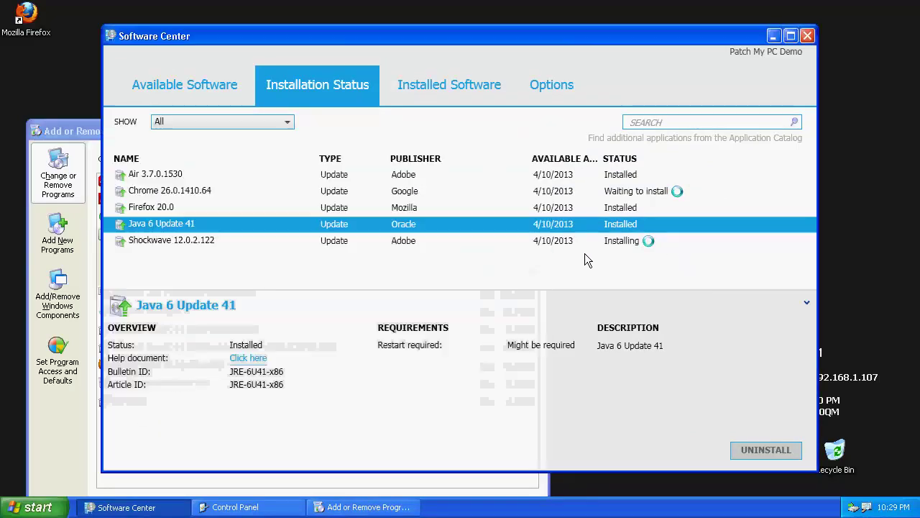
Compare the Firefox 20.0 update's installation status with the Mozilla Firefox entry in the Windows XP client's installed programs
{"action": "left_click", "coordinate": [176, 208]}
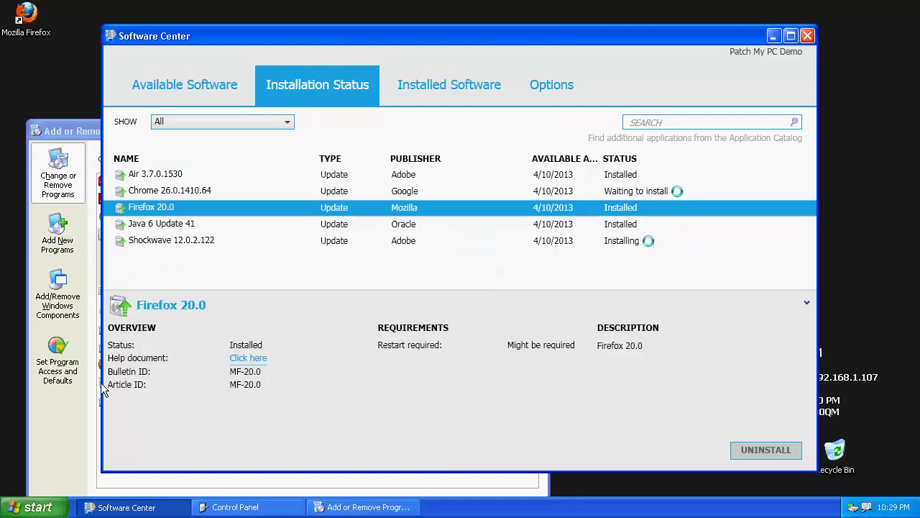
{"action": "left_click", "coordinate": [79, 406]}
{"action": "left_click", "coordinate": [142, 369]}
{"action": "left_click", "coordinate": [690, 251]}
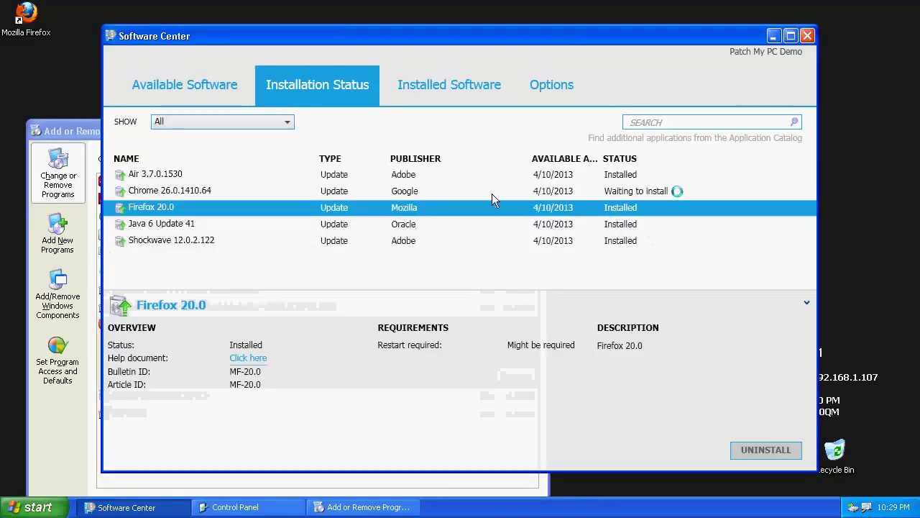
Check the Adobe AIR version in its support information, and close the installed programs list
{"action": "left_click", "coordinate": [72, 406]}
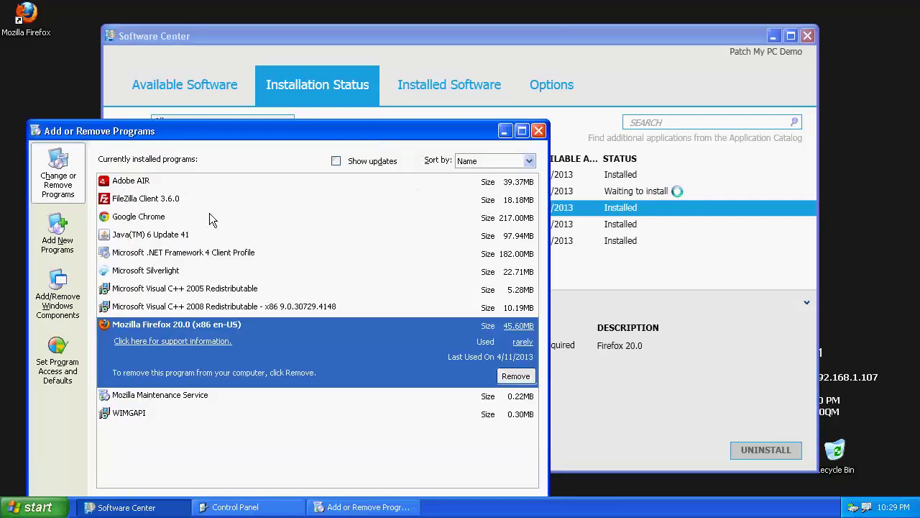
{"action": "left_click", "coordinate": [146, 186]}
{"action": "left_click", "coordinate": [160, 198]}
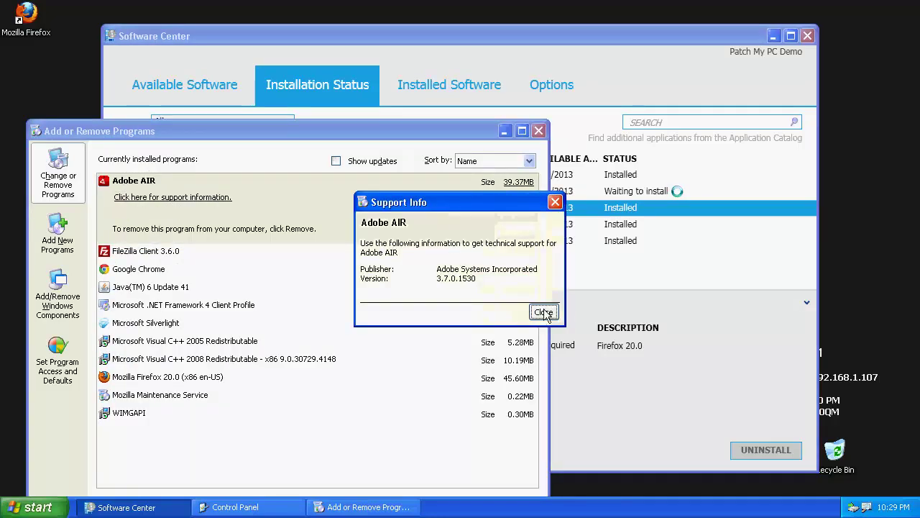
{"action": "left_click", "coordinate": [544, 312]}
{"action": "left_click", "coordinate": [538, 130]}
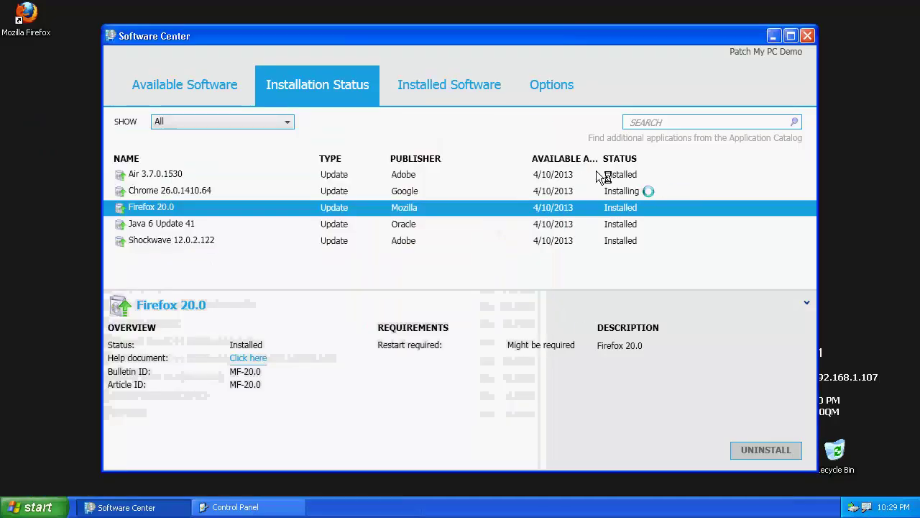
Check the Chrome 26.0.1410.64 update's status and reopen the installed programs list beside the Software Center status column
{"action": "left_click", "coordinate": [171, 193]}
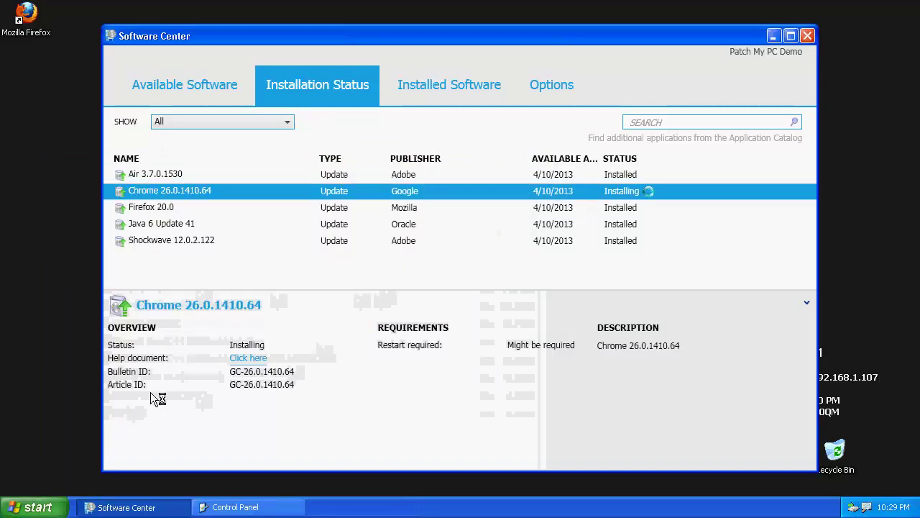
{"action": "left_click", "coordinate": [237, 507]}
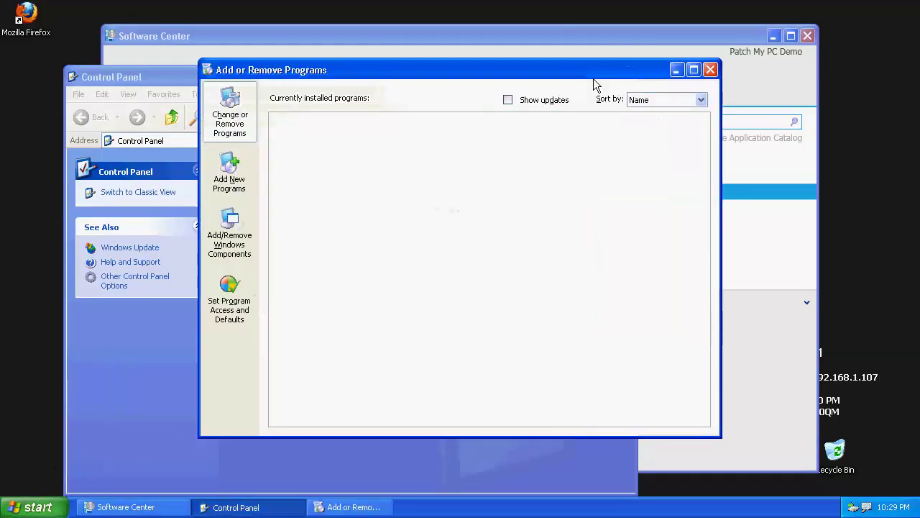
{"action": "left_click_drag", "start_coordinate": [577, 71], "coordinate": [371, 122]}
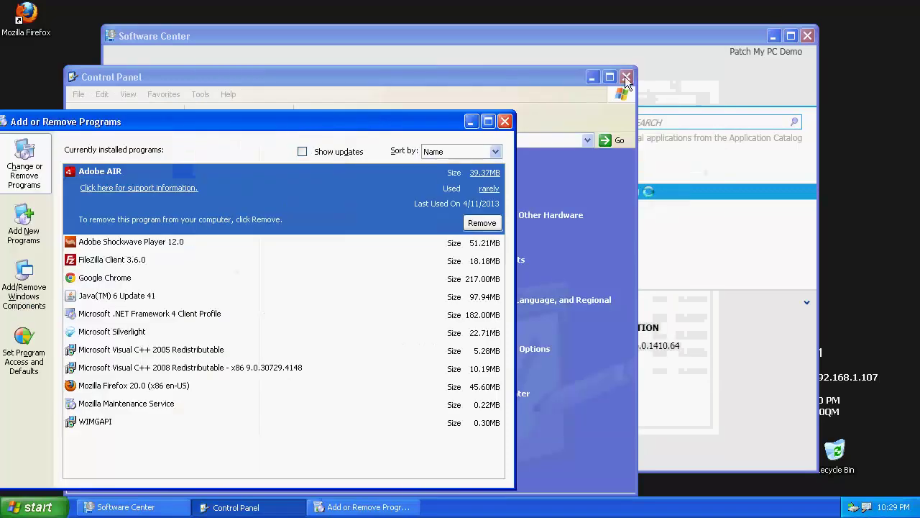
{"action": "left_click", "coordinate": [593, 79]}
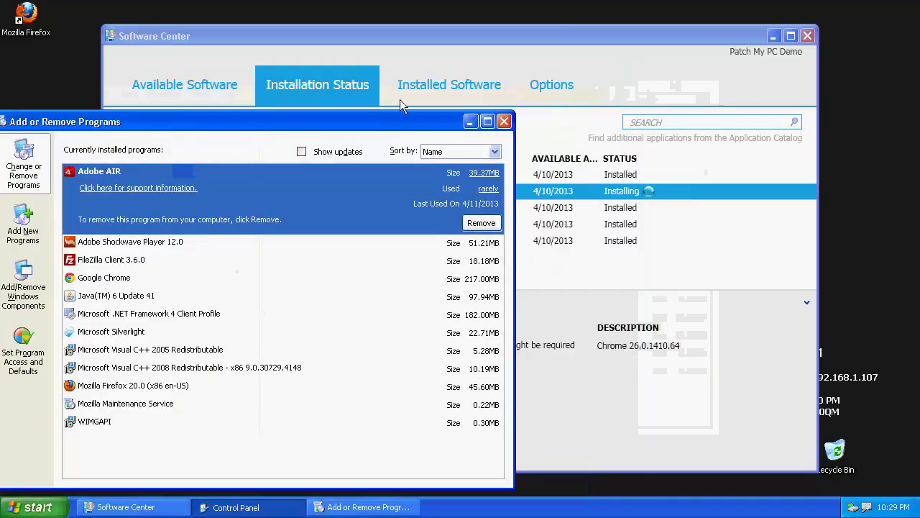
{"action": "left_click_drag", "start_coordinate": [386, 126], "coordinate": [400, 105]}
Check the versions of Adobe Shockwave Player 12.0 and Google Chrome in their support information
{"action": "left_click", "coordinate": [144, 222]}
{"action": "left_click", "coordinate": [141, 185]}
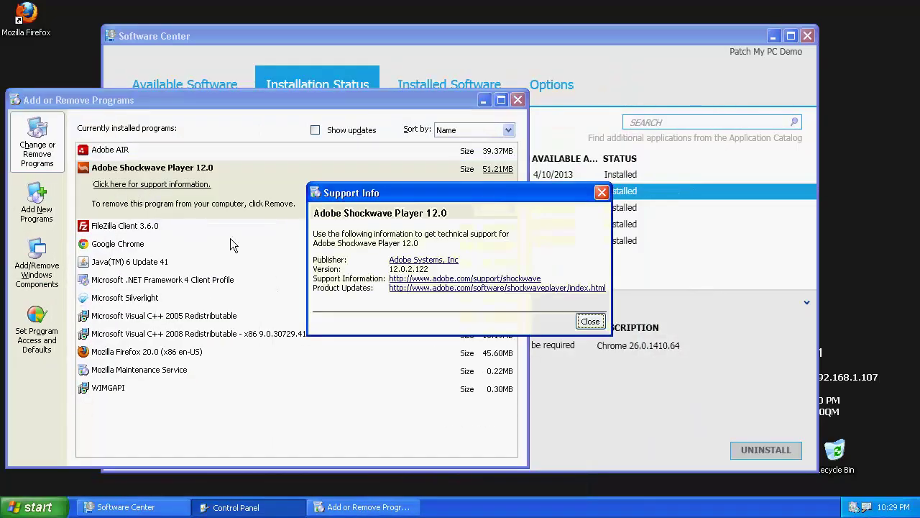
{"action": "left_click", "coordinate": [591, 321]}
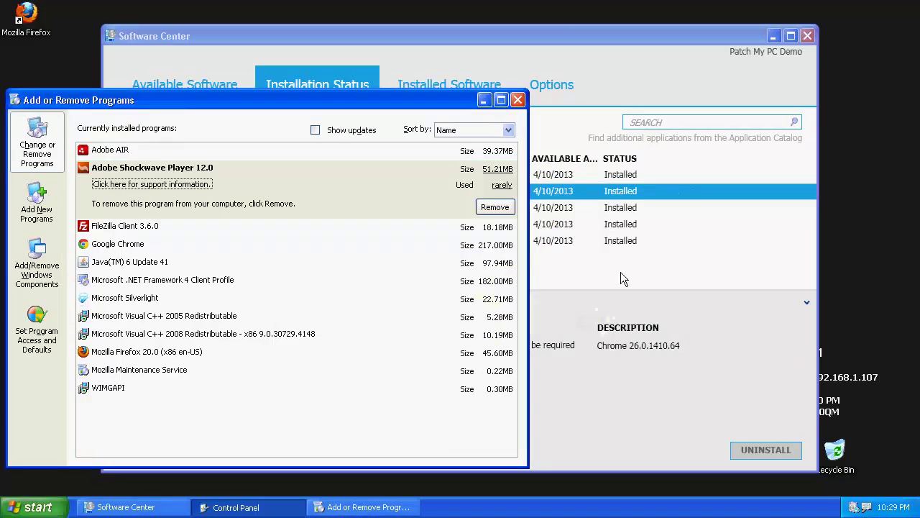
{"action": "left_click", "coordinate": [142, 245]}
{"action": "left_click", "coordinate": [150, 222]}
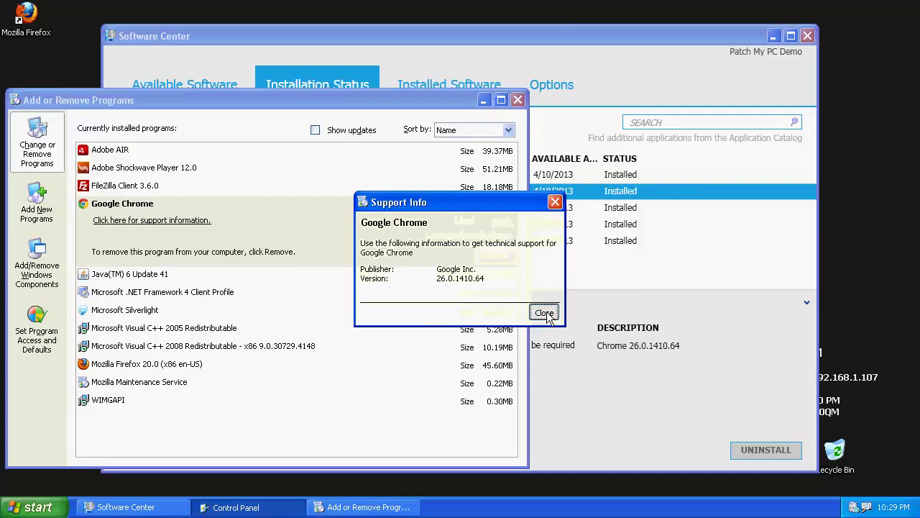
{"action": "left_click", "coordinate": [544, 313]}
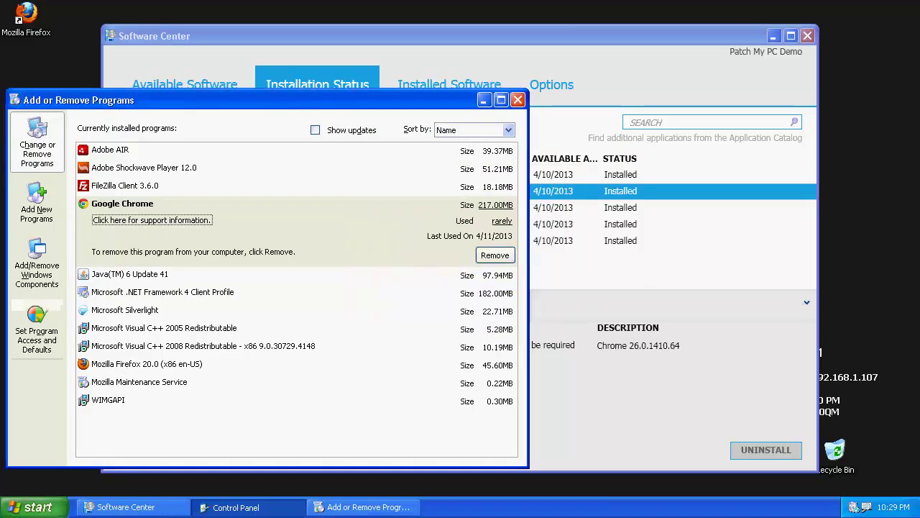
Close the installed programs list and check compliance statistics for Chrome 26.0.1410.64 and the Third Party Updates group in Configuration Manager
{"action": "left_click", "coordinate": [517, 100]}
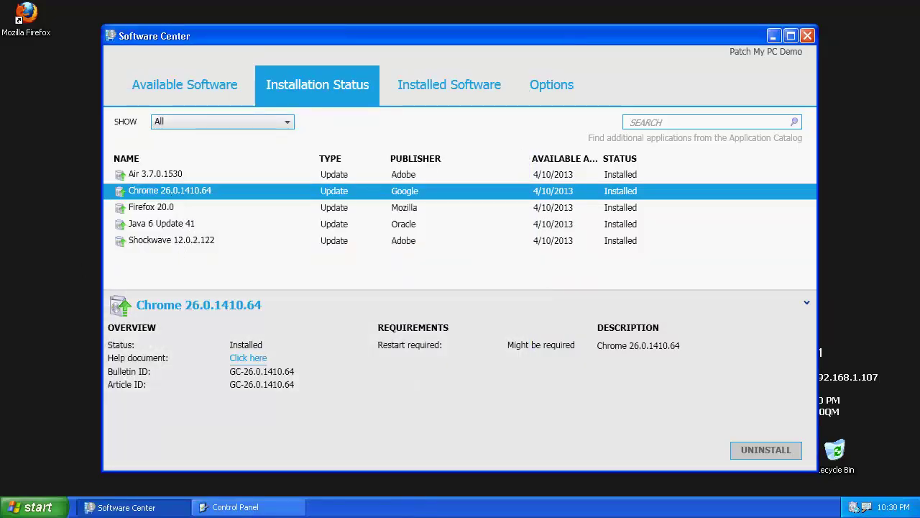
{"action": "left_click", "coordinate": [174, 179]}
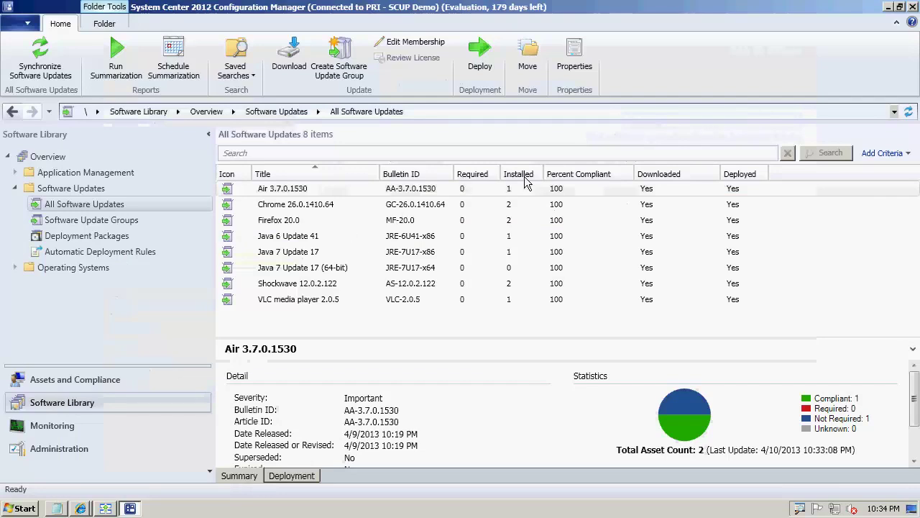
{"action": "left_click", "coordinate": [497, 205]}
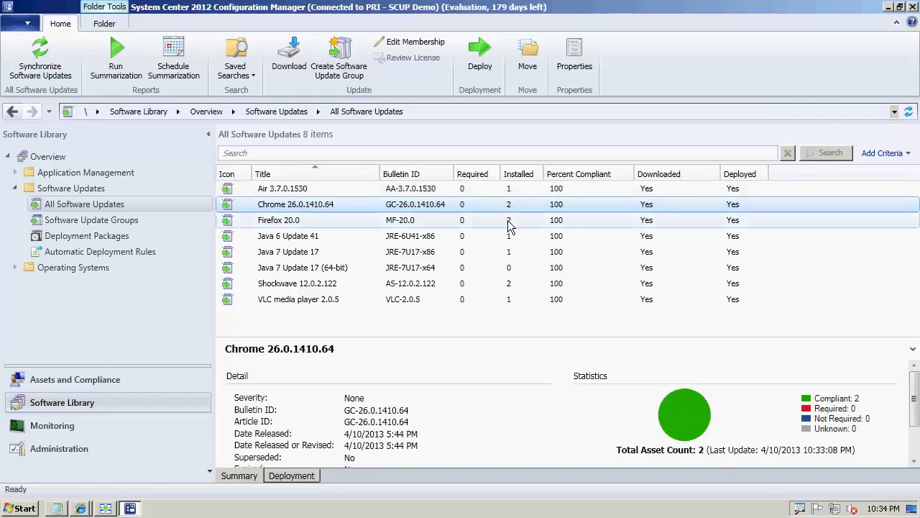
{"action": "left_click", "coordinate": [93, 220]}
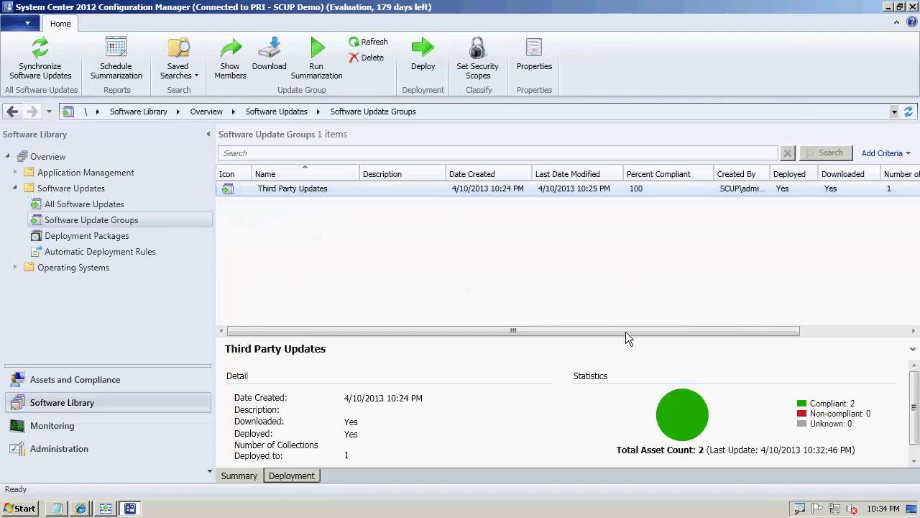
Switch to Report Manager in Internet Explorer and open the States 5 report from the Software Updates - C Deployment States folder
{"action": "mouse_move", "coordinate": [80, 508]}
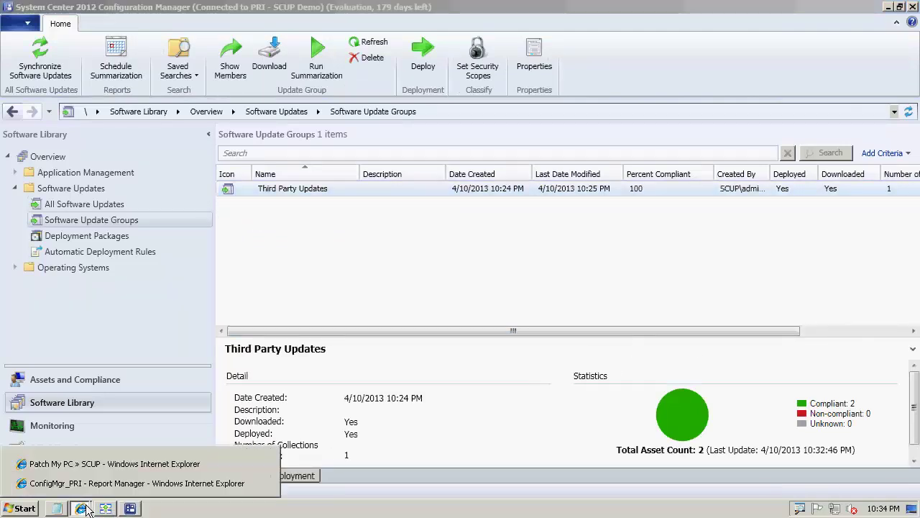
{"action": "left_click", "coordinate": [101, 483]}
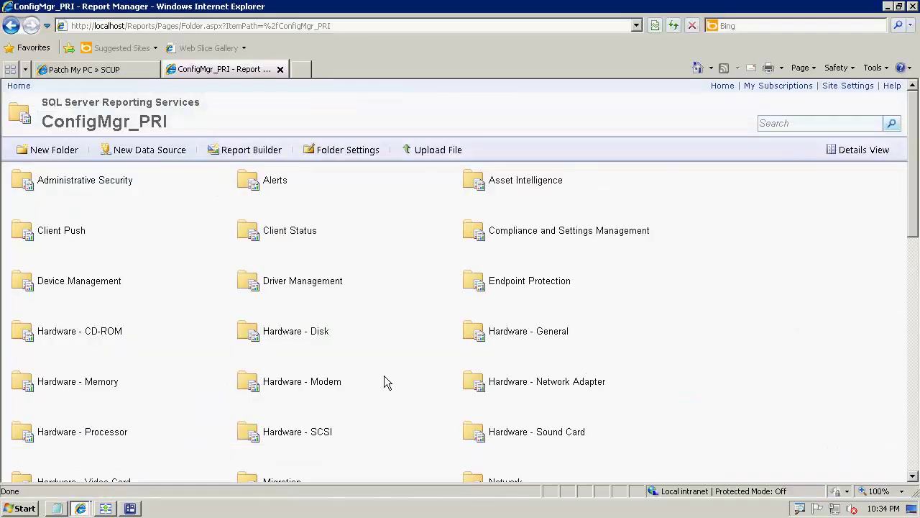
{"action": "left_click_drag", "start_coordinate": [914, 211], "coordinate": [911, 366]}
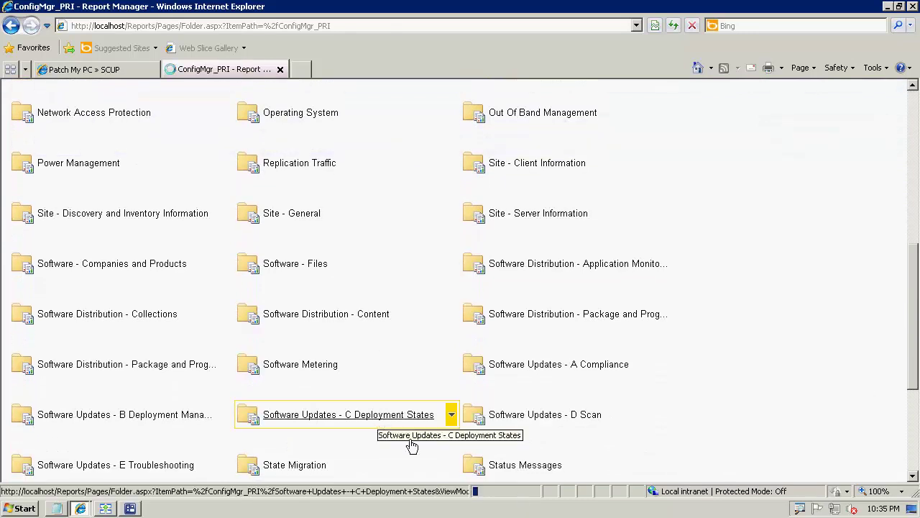
{"action": "left_click", "coordinate": [378, 417]}
{"action": "left_click", "coordinate": [312, 224]}
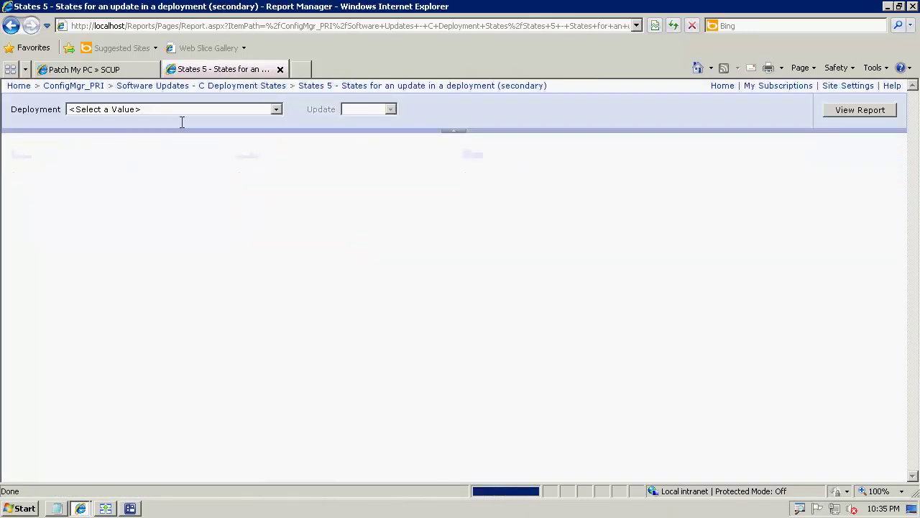
Run the report for the Third Party Updates deployment's Chrome 26.0.1410.64 update, view its installed computers, and return to the report
{"action": "left_click", "coordinate": [169, 113]}
{"action": "left_click", "coordinate": [156, 131]}
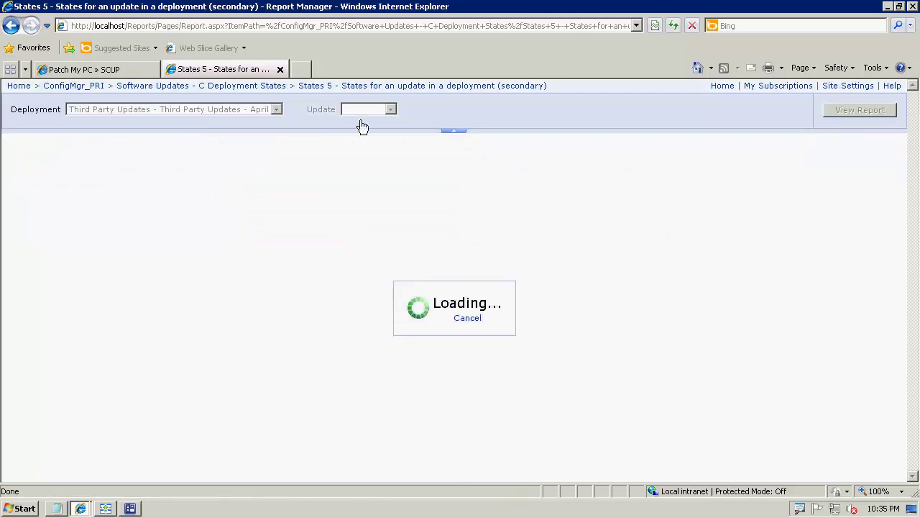
{"action": "left_click", "coordinate": [375, 109]}
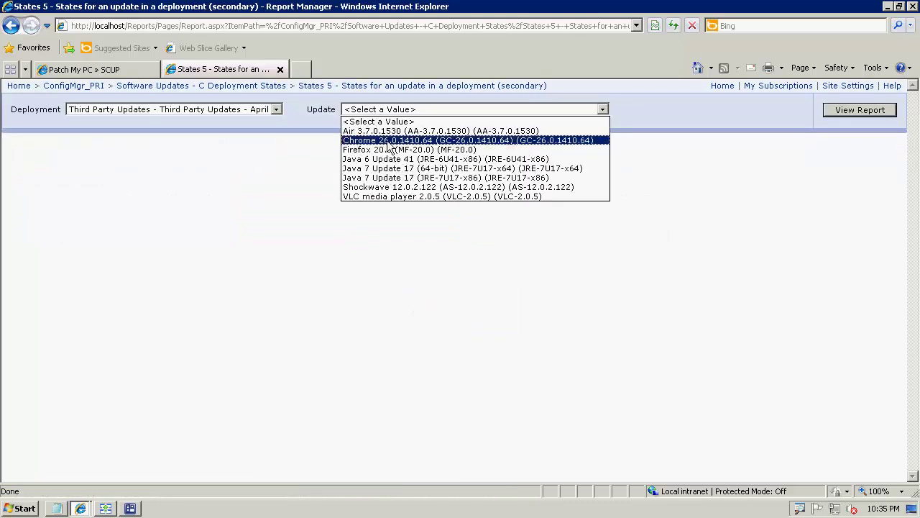
{"action": "left_click", "coordinate": [394, 141]}
{"action": "left_click", "coordinate": [857, 111]}
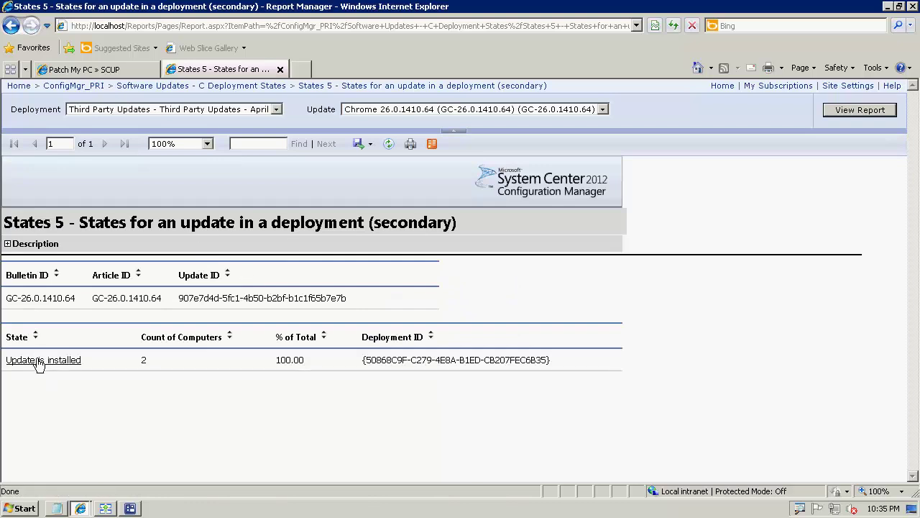
{"action": "left_click", "coordinate": [37, 364]}
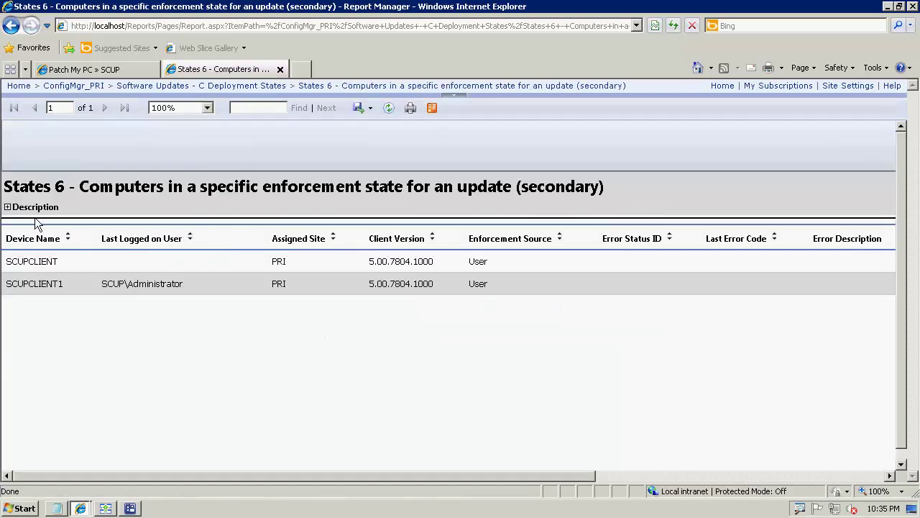
{"action": "left_click", "coordinate": [12, 27]}
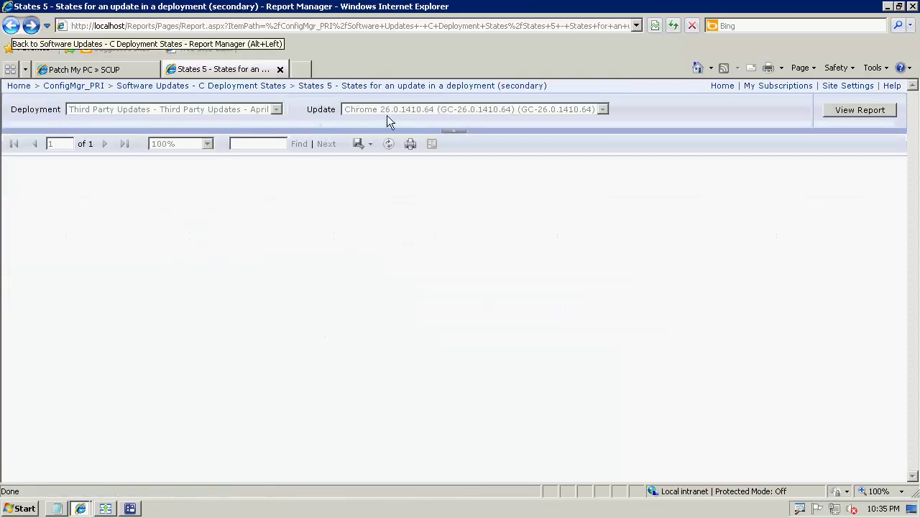
Run the States 5 report for VLC media player 2.0.5 and examine the computers listed under its deployment states
{"action": "left_click", "coordinate": [386, 109]}
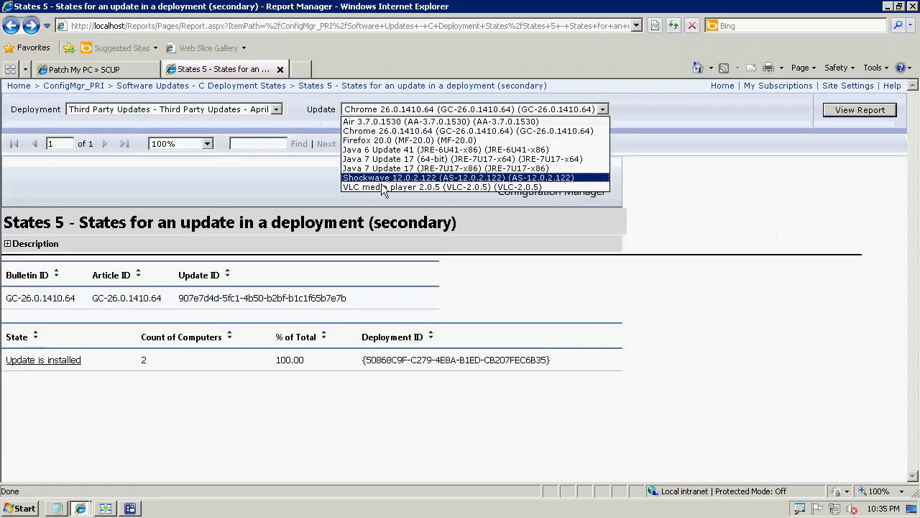
{"action": "left_click", "coordinate": [381, 187]}
{"action": "left_click", "coordinate": [854, 112]}
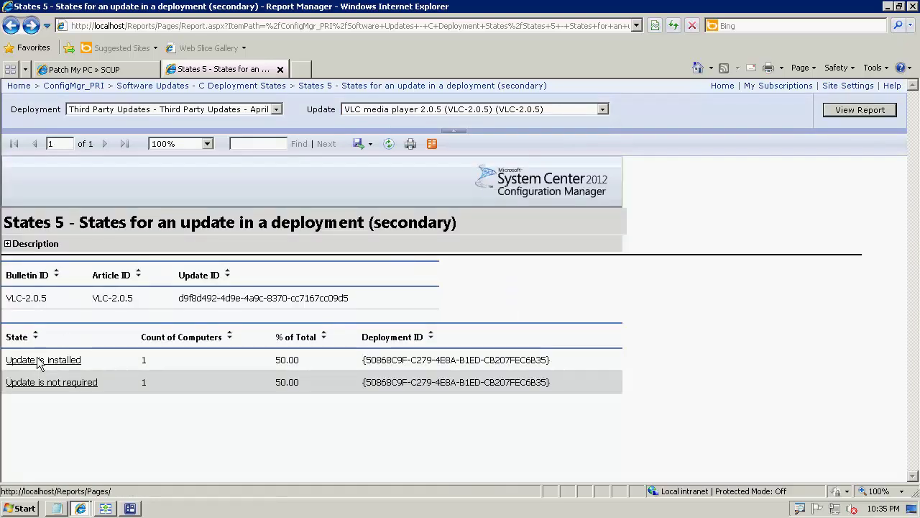
{"action": "left_click", "coordinate": [72, 381]}
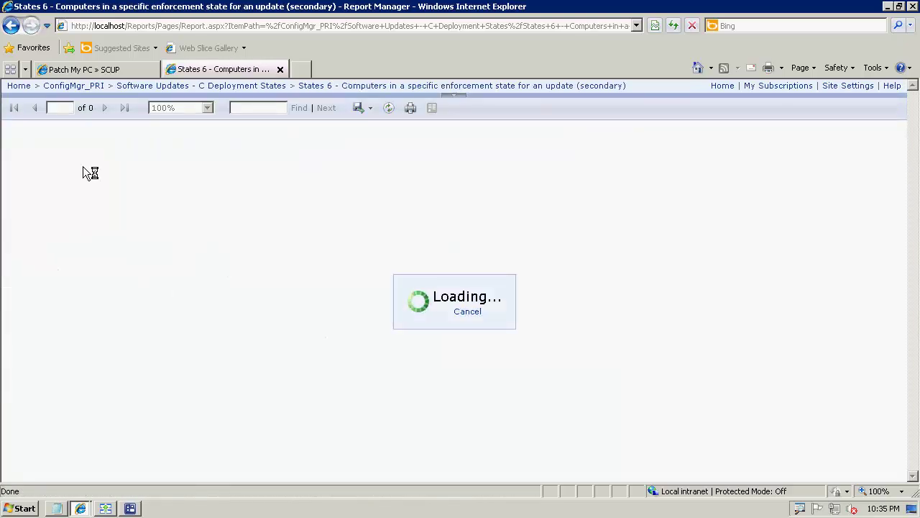
{"action": "left_click", "coordinate": [12, 26]}
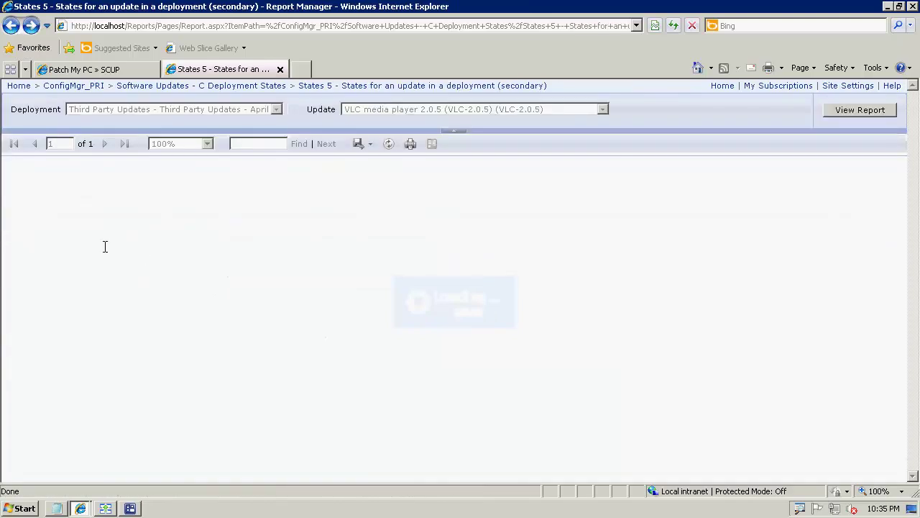
{"action": "left_click", "coordinate": [60, 383]}
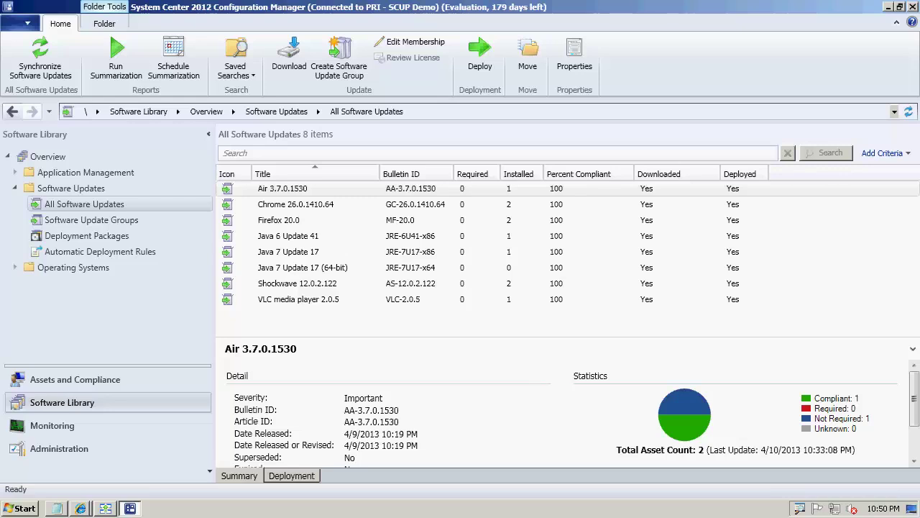
Switch from Configuration Manager to Internet Explorer and show the Patch My PC contact page
{"action": "left_click", "coordinate": [81, 509]}
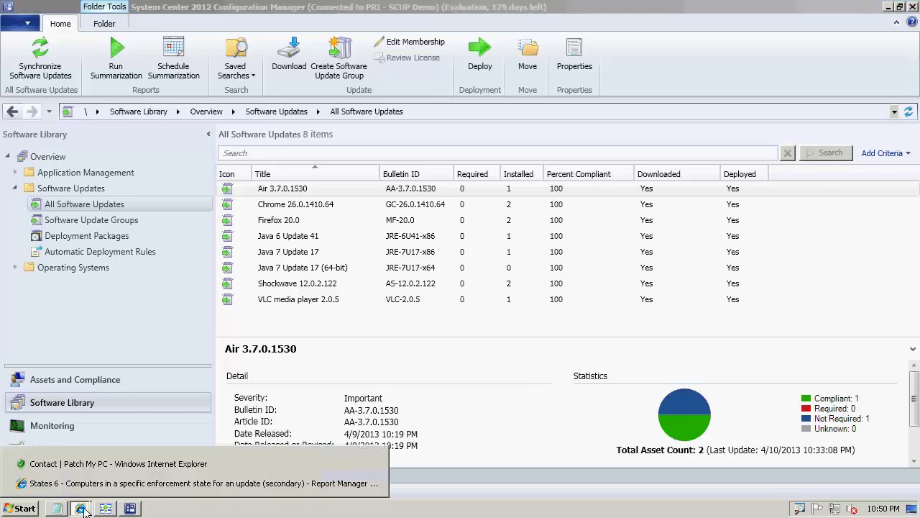
{"action": "left_click", "coordinate": [139, 464]}
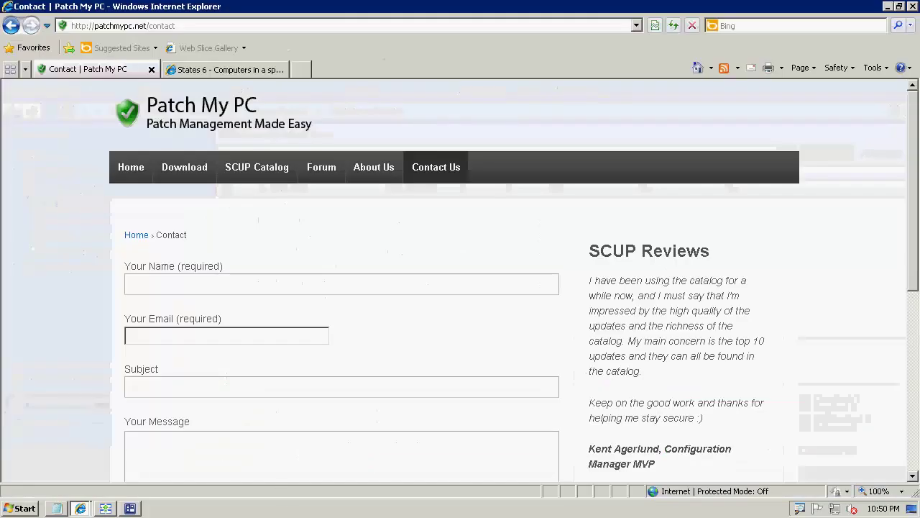